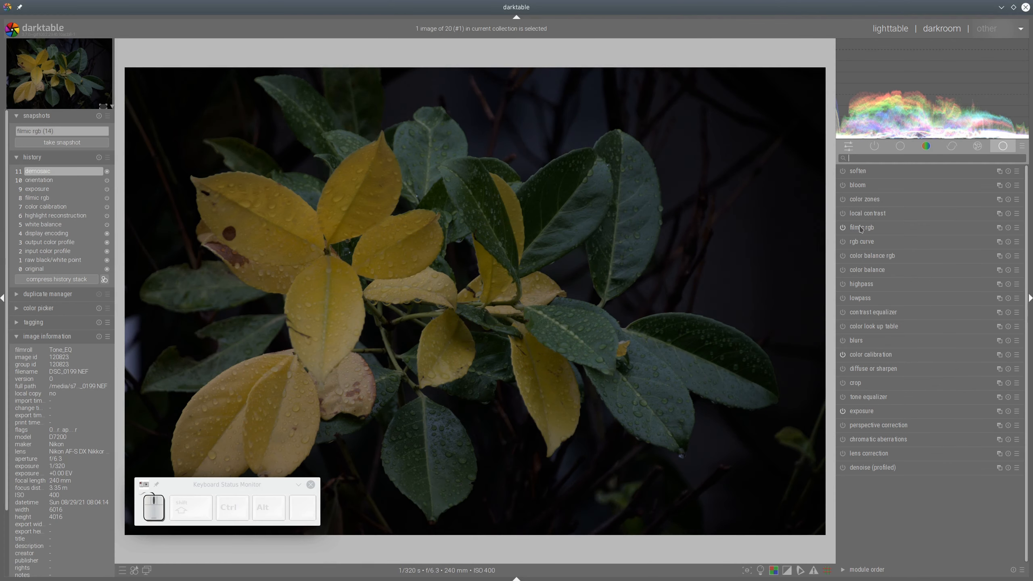
Turn off filmic rgb for the leaves photo and apply the Nikon D7200 preset in the base curve module
click(859, 229)
click(859, 229)
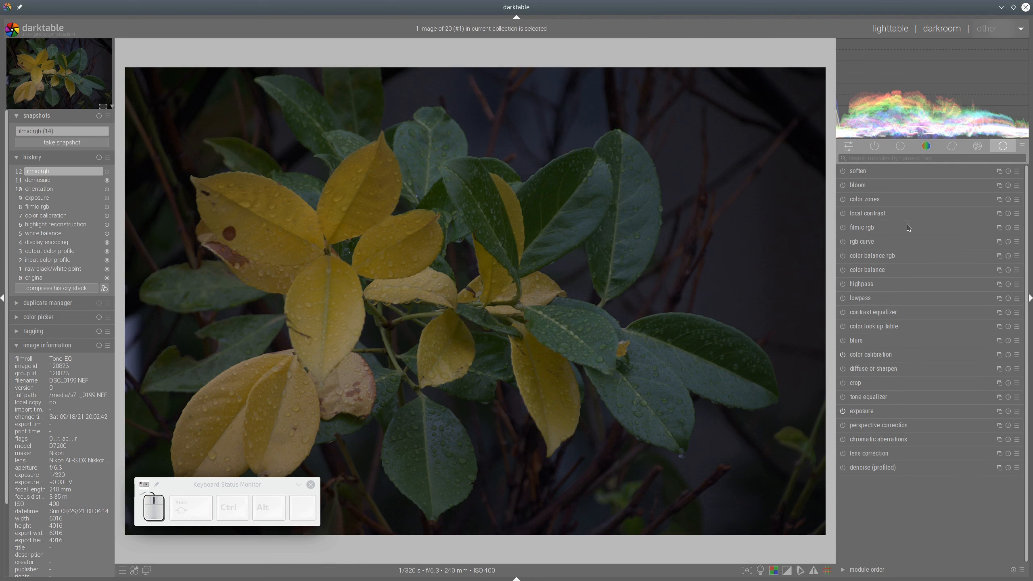
click(874, 158)
text(base)
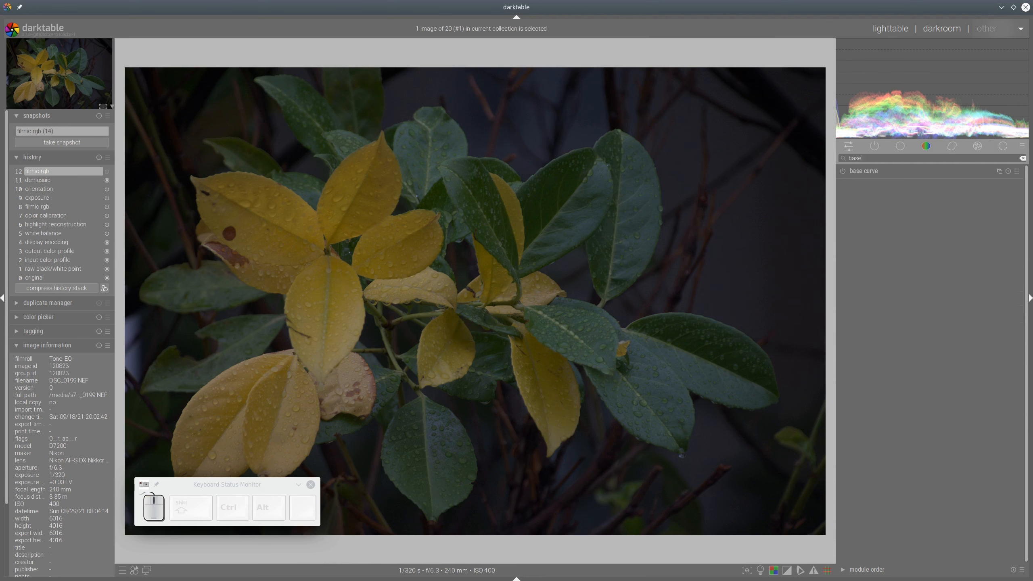
click(872, 172)
click(1017, 171)
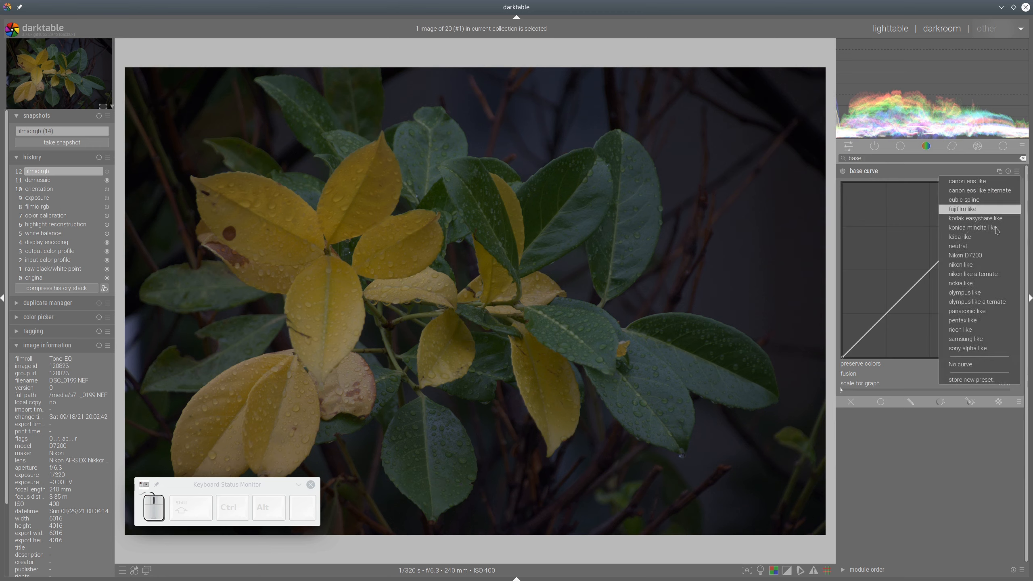
click(984, 257)
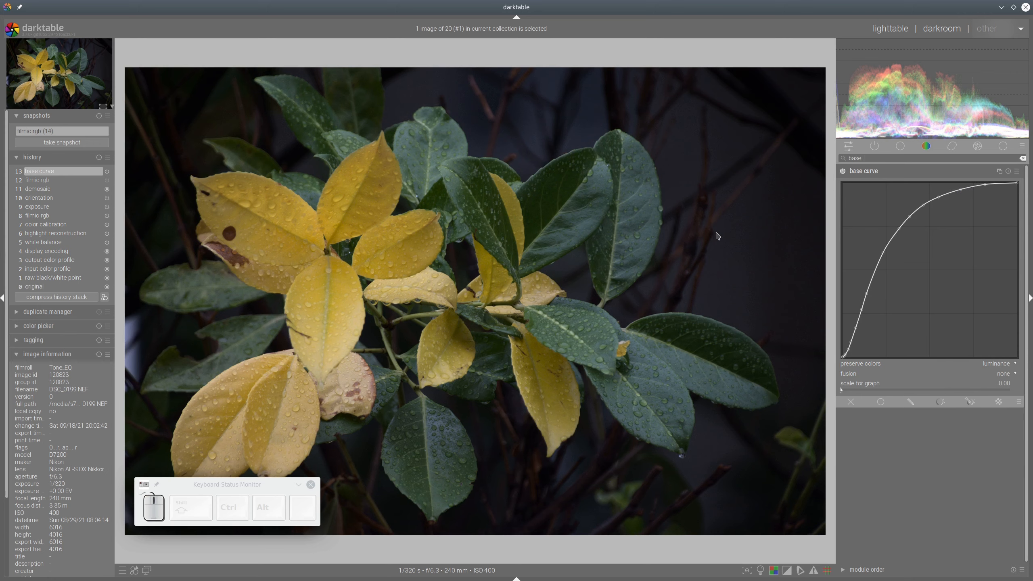
click(863, 176)
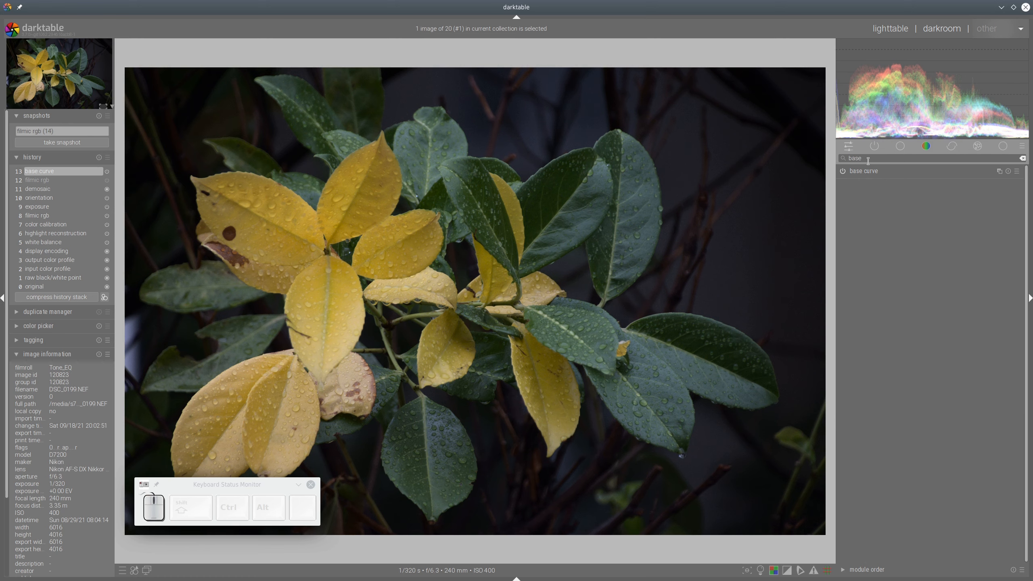
Set the saturation of the leaves photo to +0.40 in the contrast brightness saturation module
drag(869, 159, 789, 157)
text(satu)
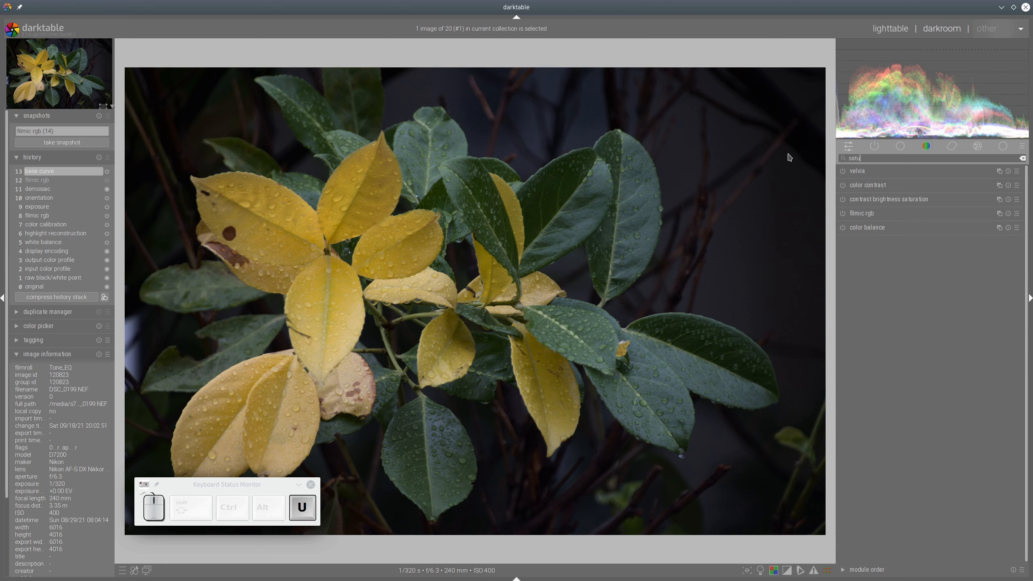
click(878, 199)
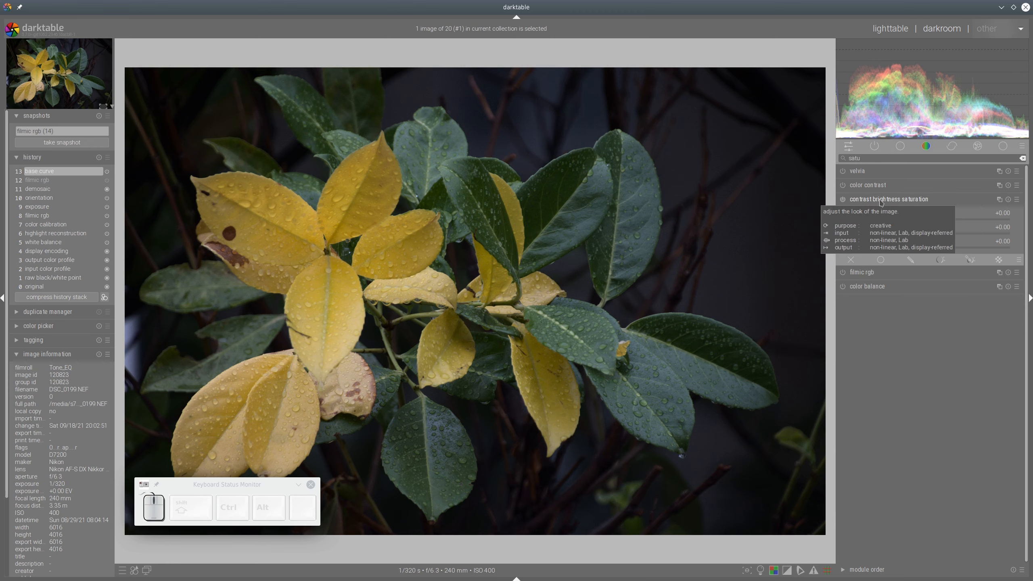
drag(948, 249, 952, 249)
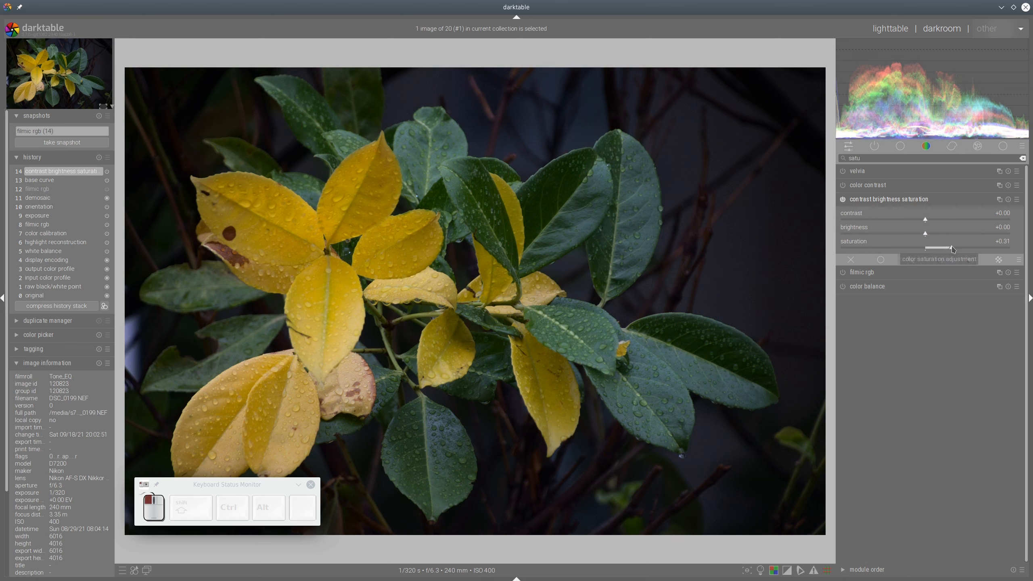
click(959, 248)
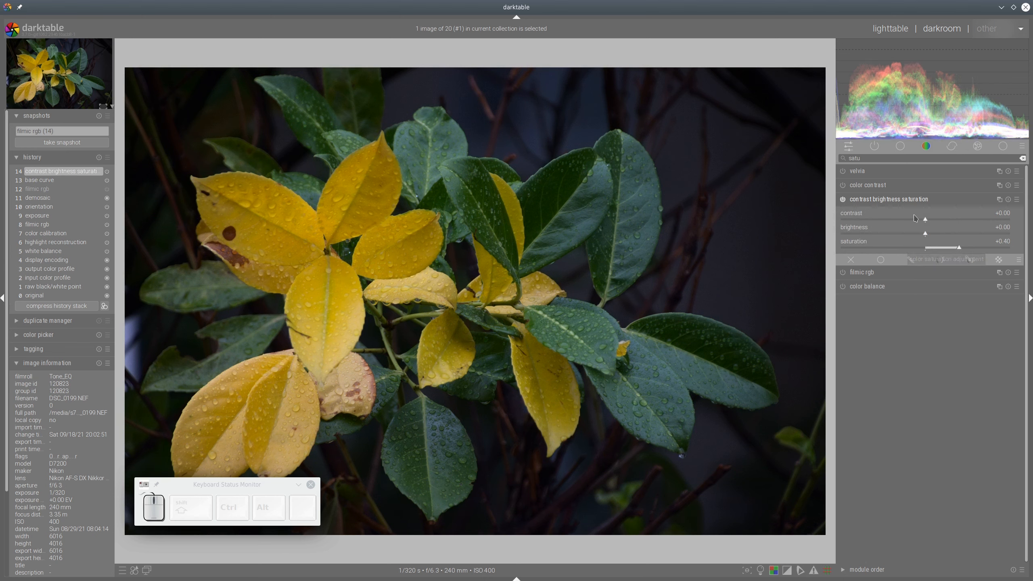
click(896, 199)
Turn on local contrast for the leaves photo with its default settings
click(1003, 148)
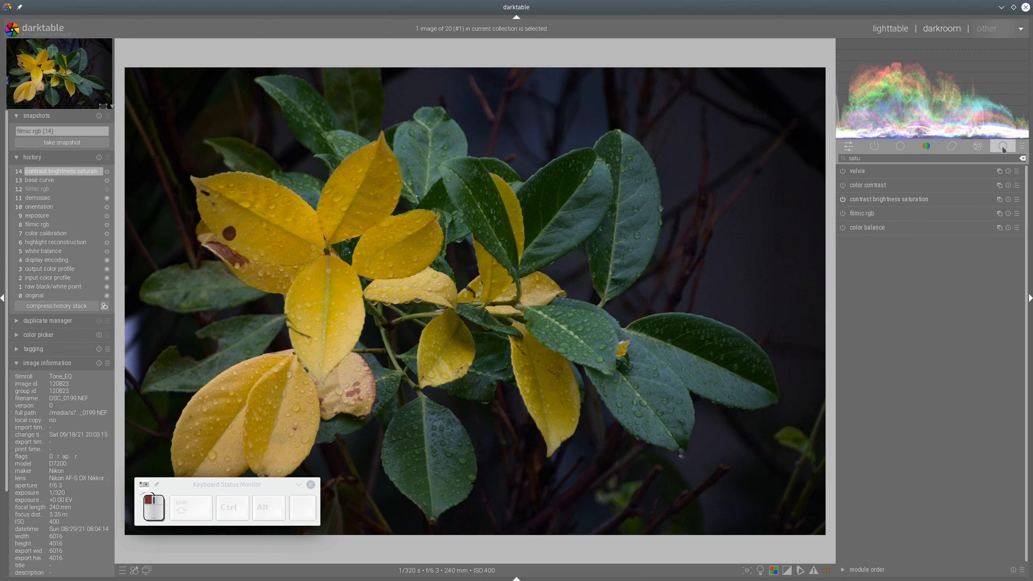
click(842, 213)
click(877, 215)
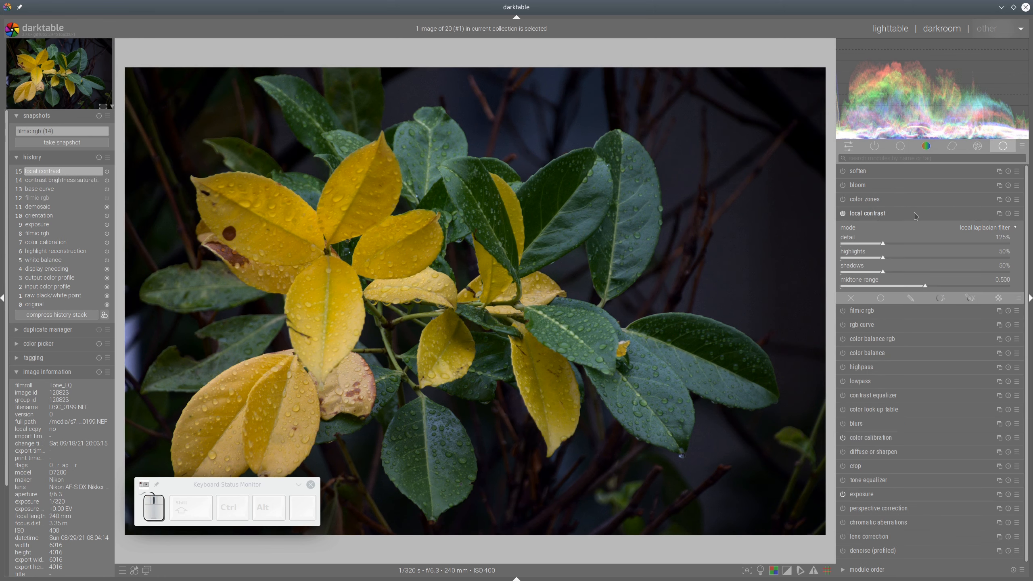
click(874, 213)
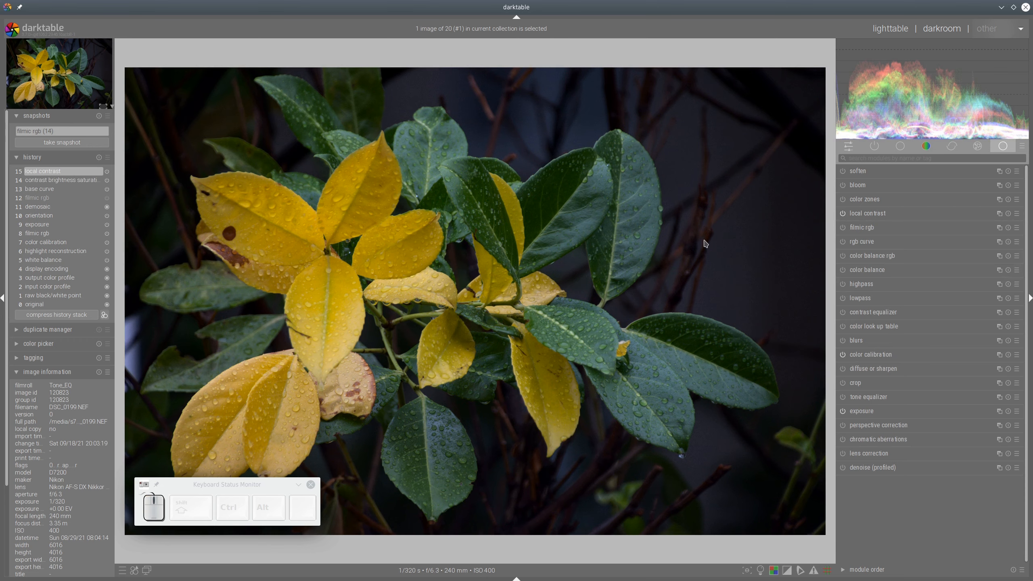
Display the leaves photo's active modules and examine where base curve sits in the processing order
shift+scroll(705, 244, down, 1)
ctrl+scroll(706, 243, down, 2)
ctrl+scroll(705, 244, down, 1)
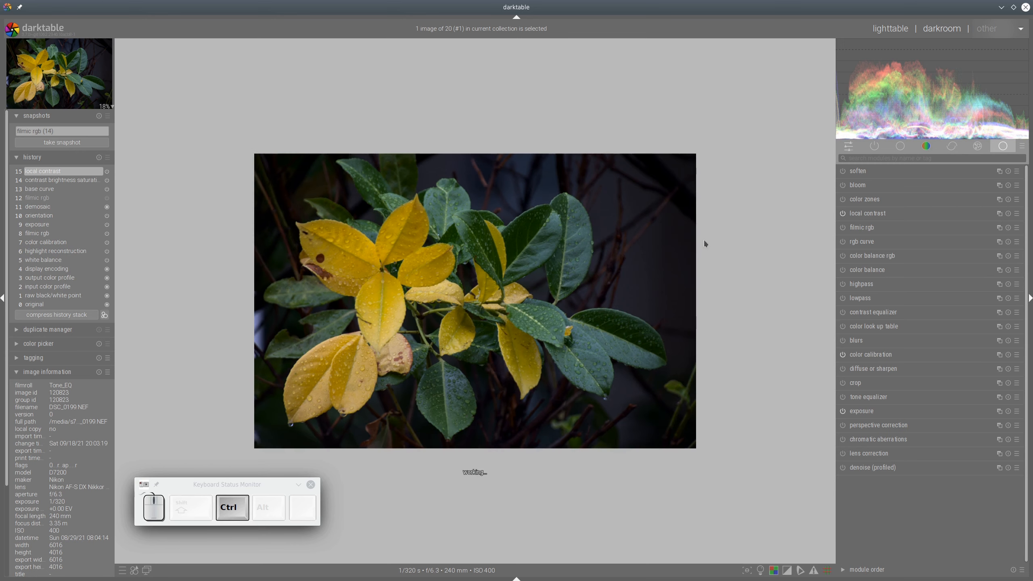
click(865, 148)
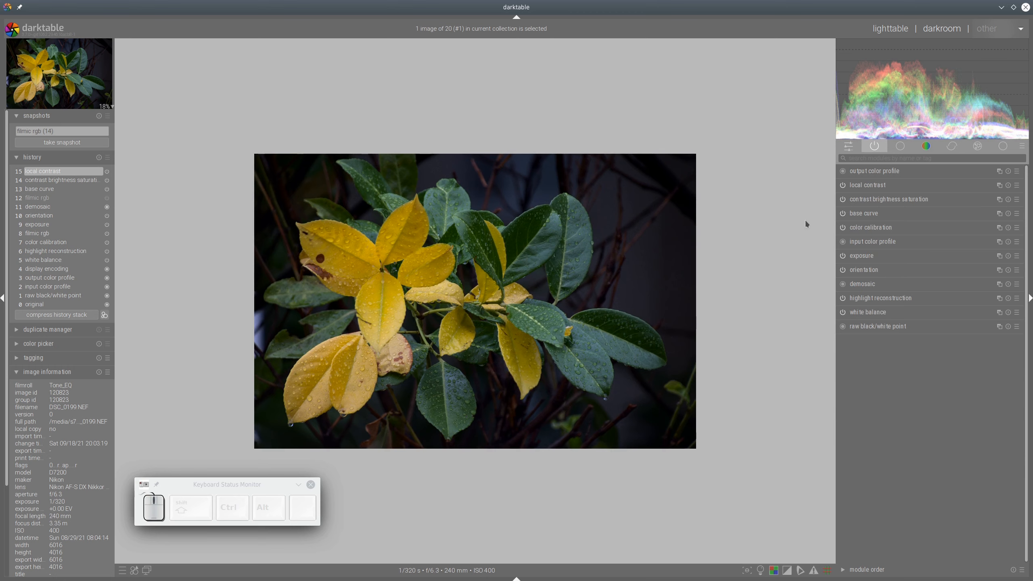
mouse_move(829, 216)
mouse_down()
mouse_move(898, 219)
mouse_move(899, 209)
mouse_move(829, 220)
mouse_up()
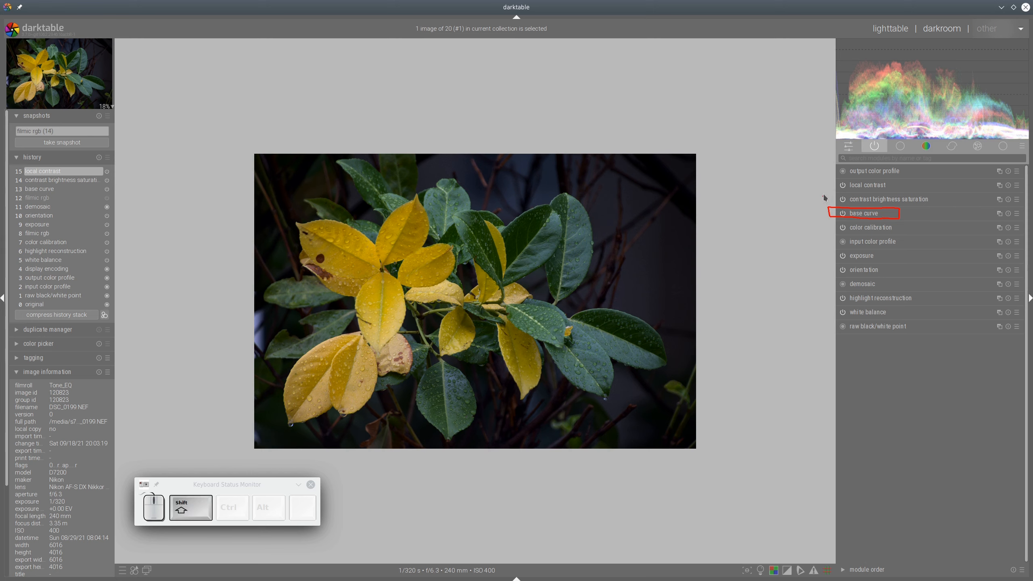
drag(823, 196, 824, 167)
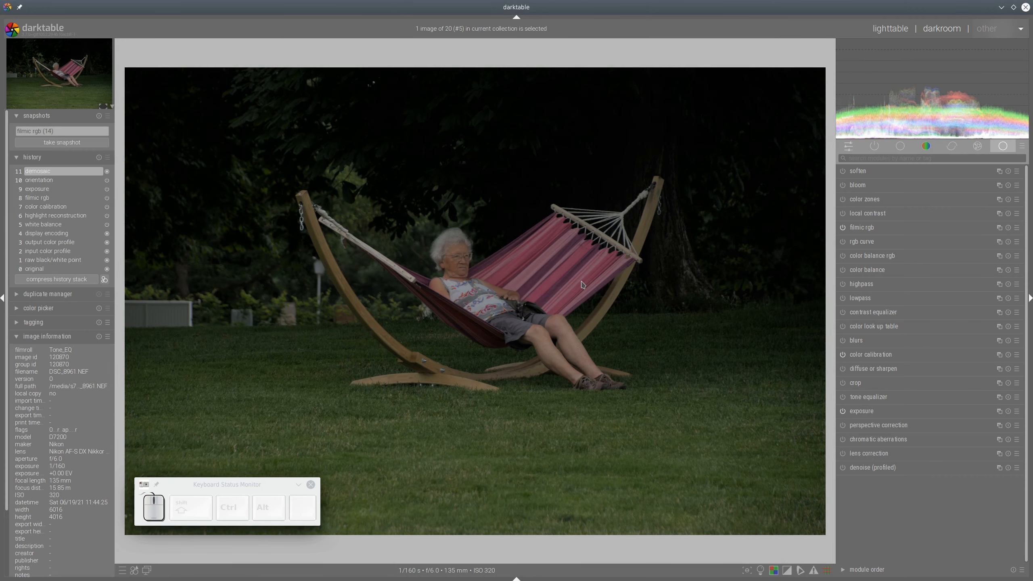
Turn off filmic rgb for the hammock photo and apply the Nikon D7200 preset in the base curve module
click(843, 227)
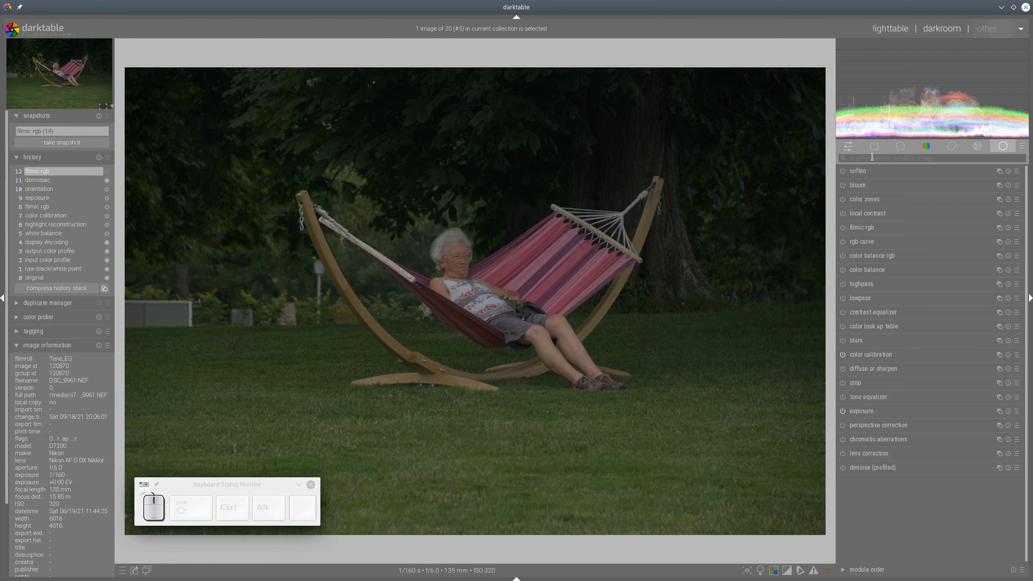
text(base)
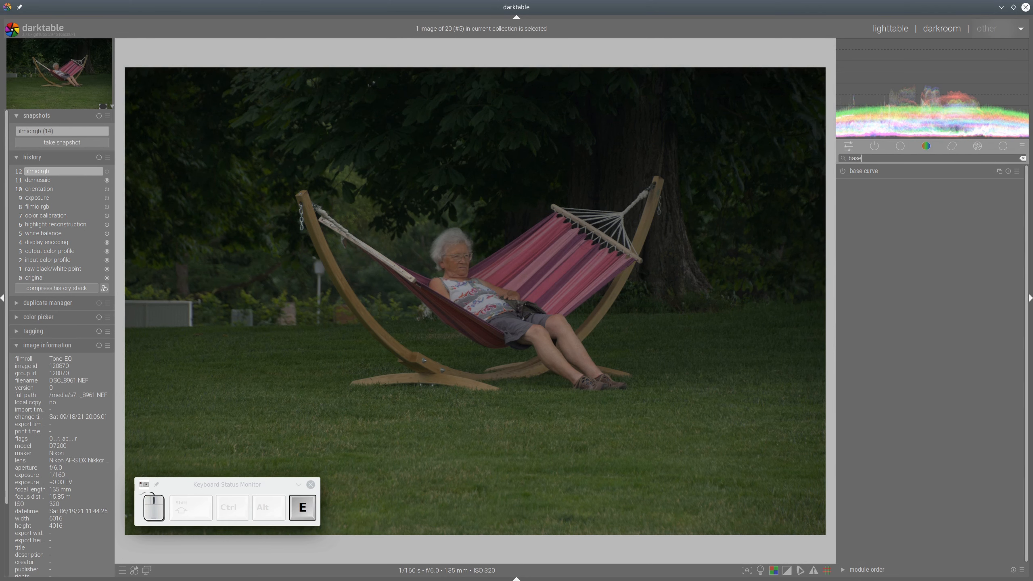
click(877, 173)
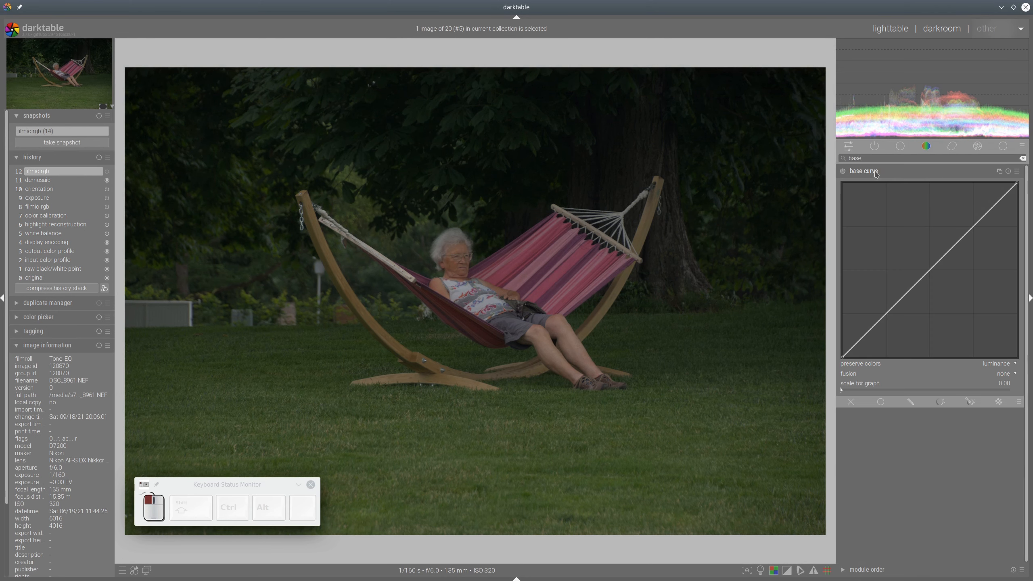
click(1017, 171)
click(978, 257)
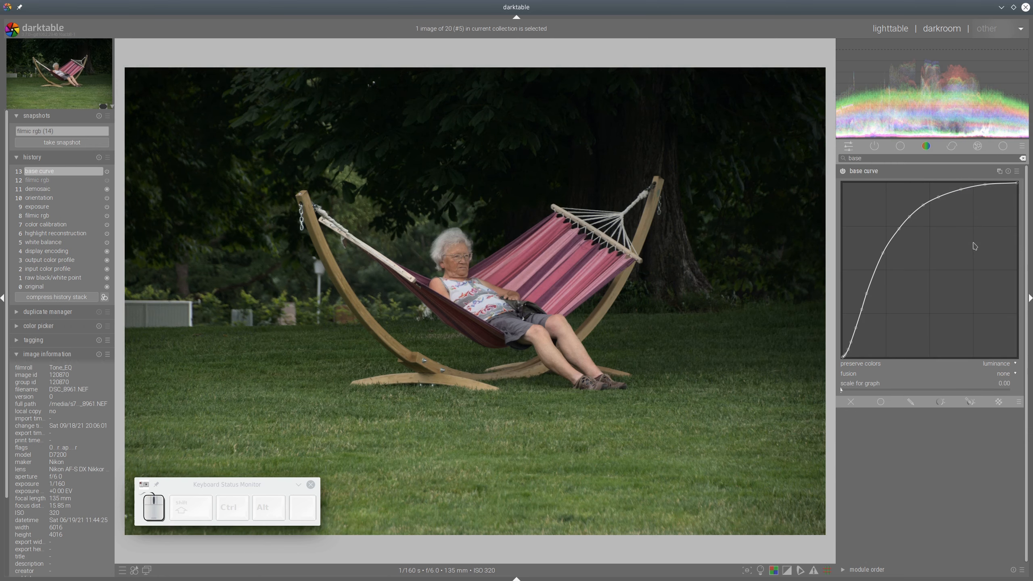
click(885, 175)
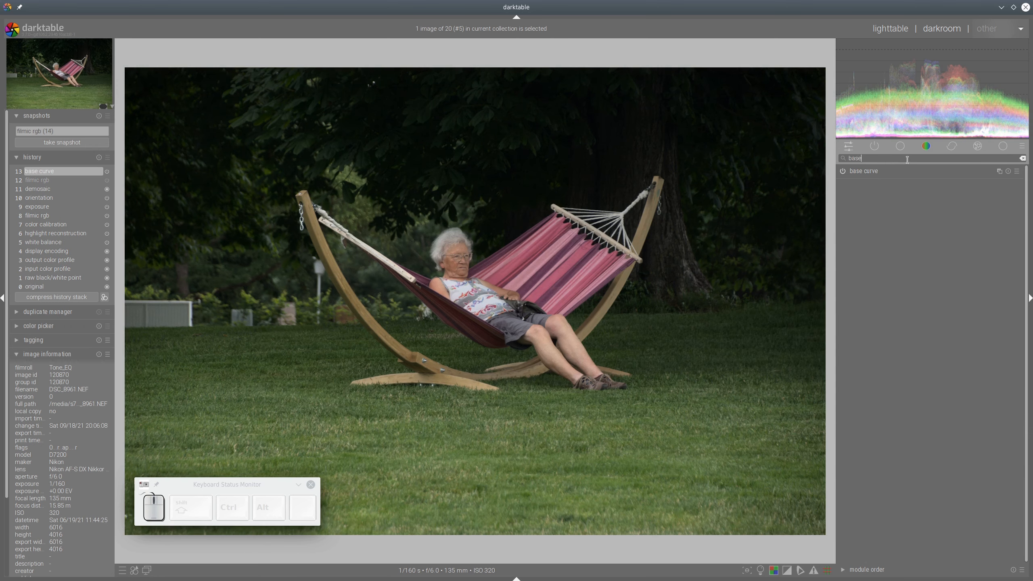
Set saturation to +0.24 and contrast to +0.02 for the hammock photo in the contrast brightness saturation module
double_click(907, 160)
text(satu)
click(886, 199)
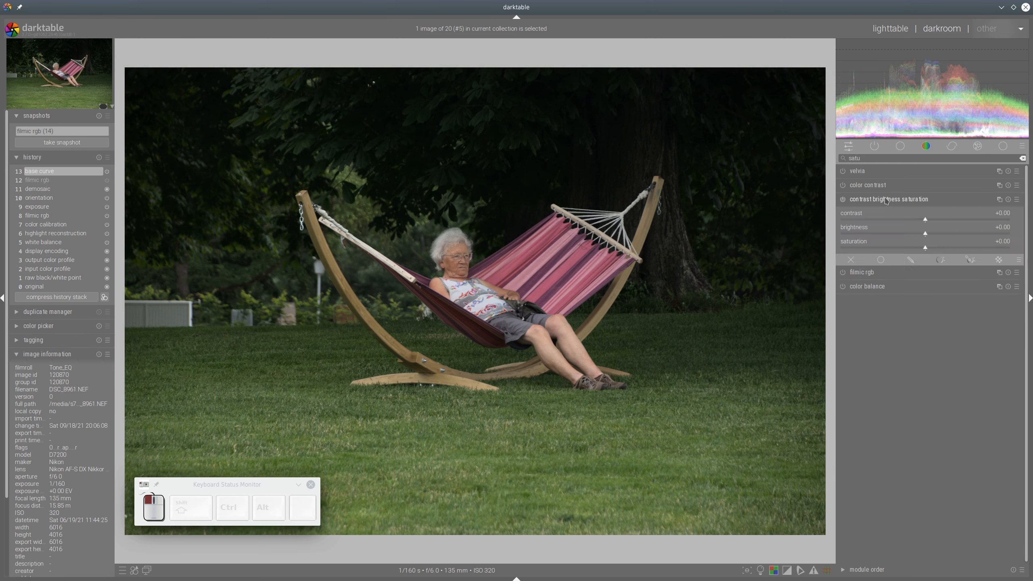
click(945, 246)
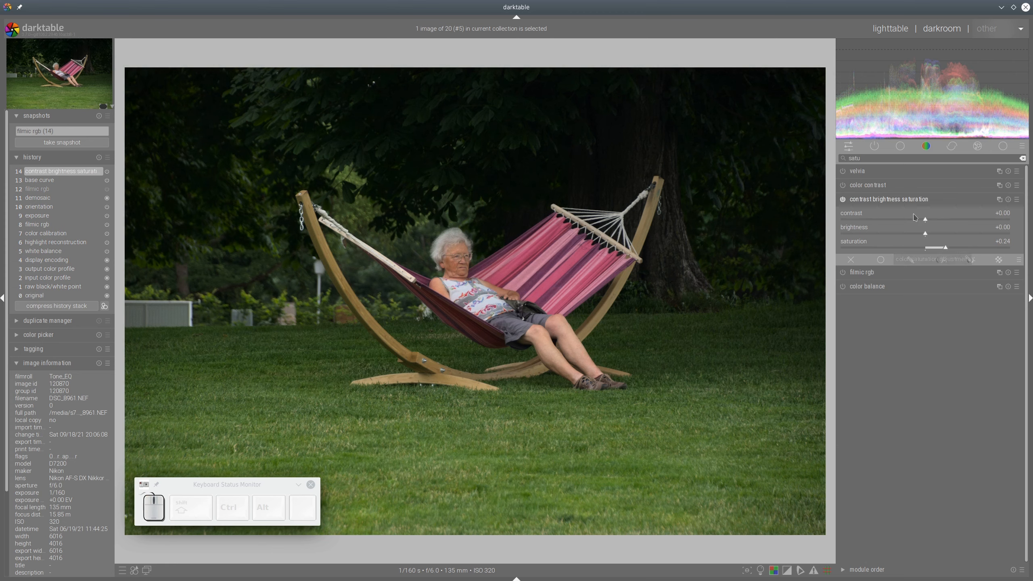
click(922, 221)
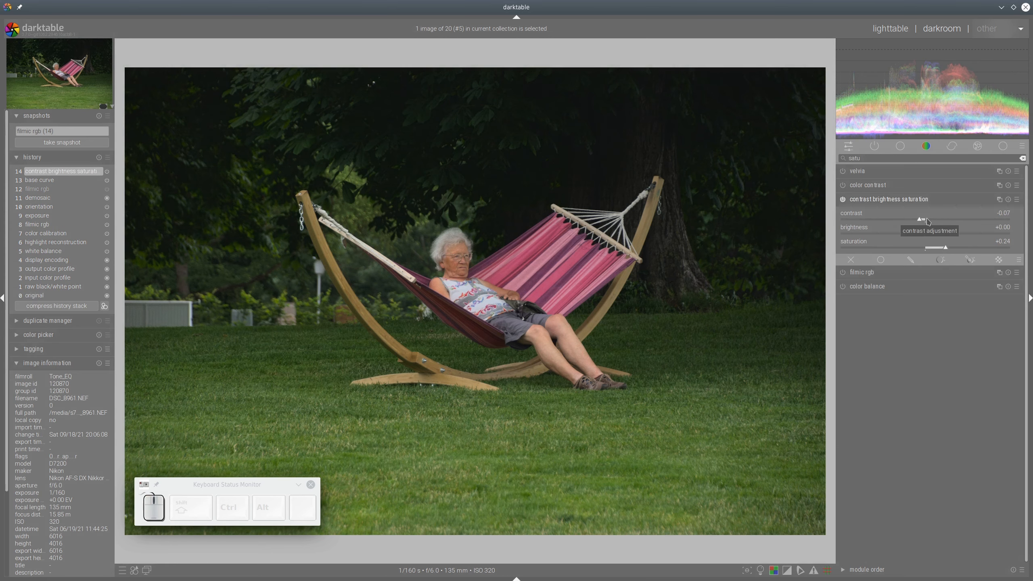
click(929, 221)
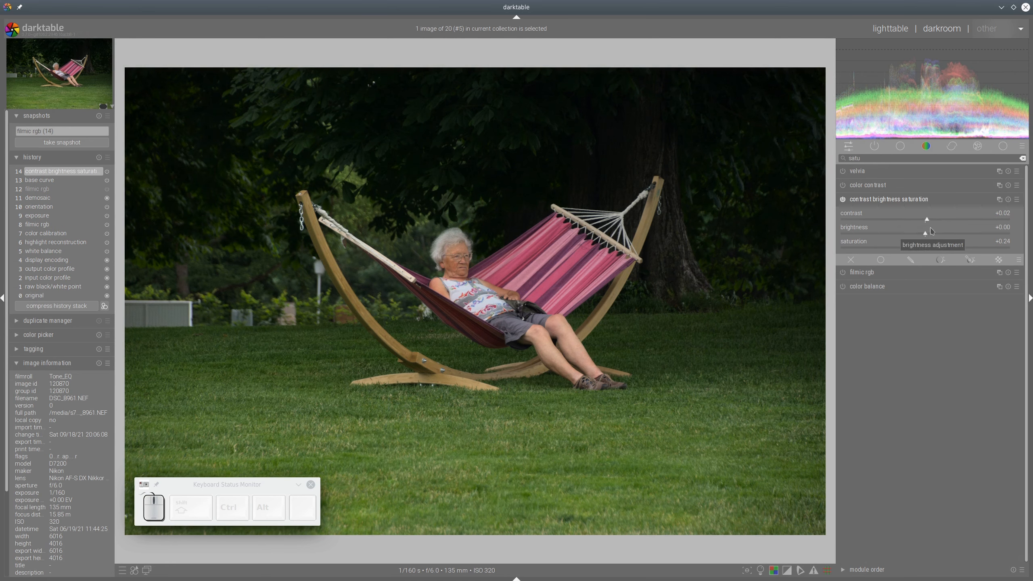
click(926, 198)
Turn on local contrast for the hammock photo and display its active modules
click(1002, 146)
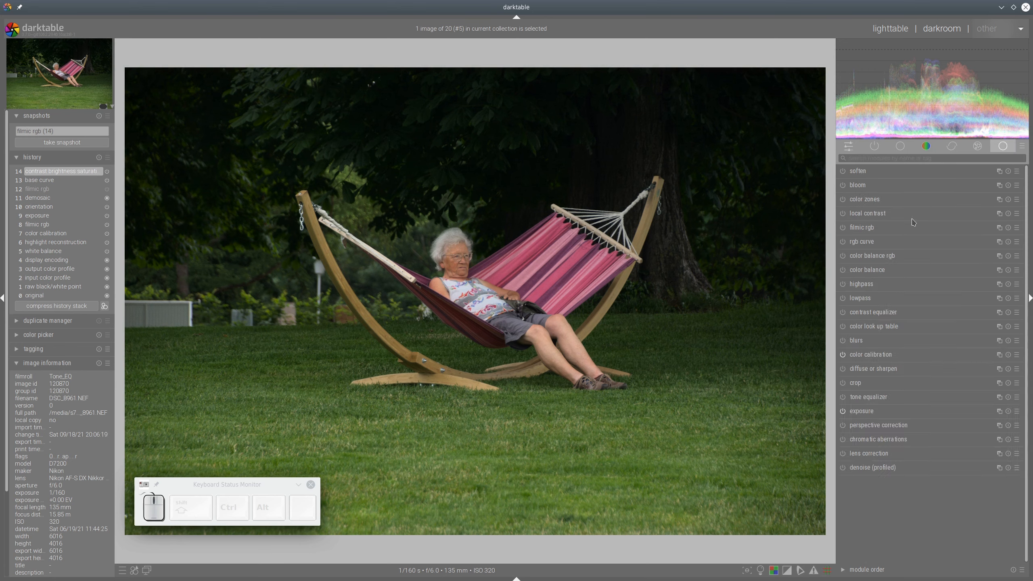
click(843, 214)
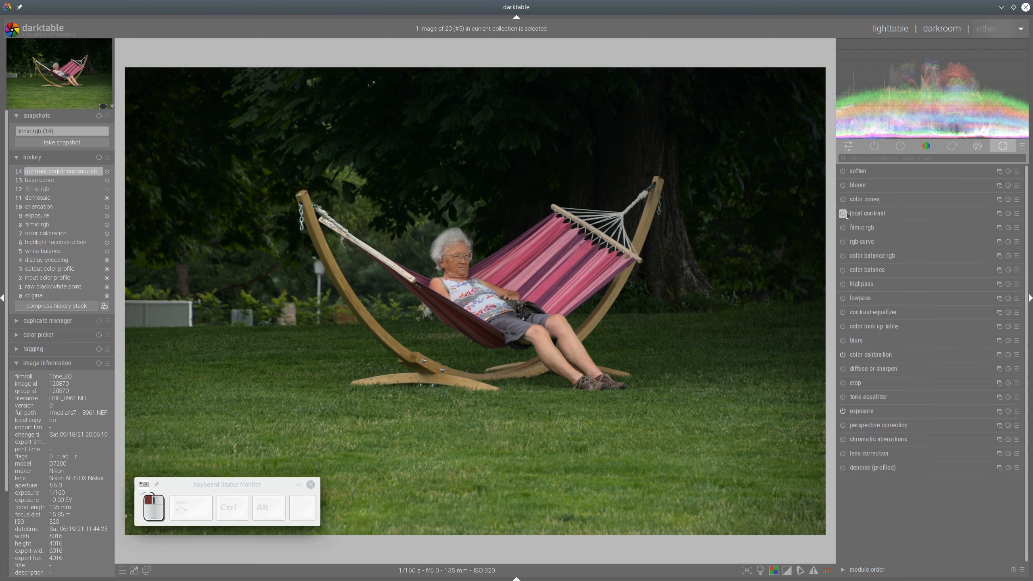
click(878, 216)
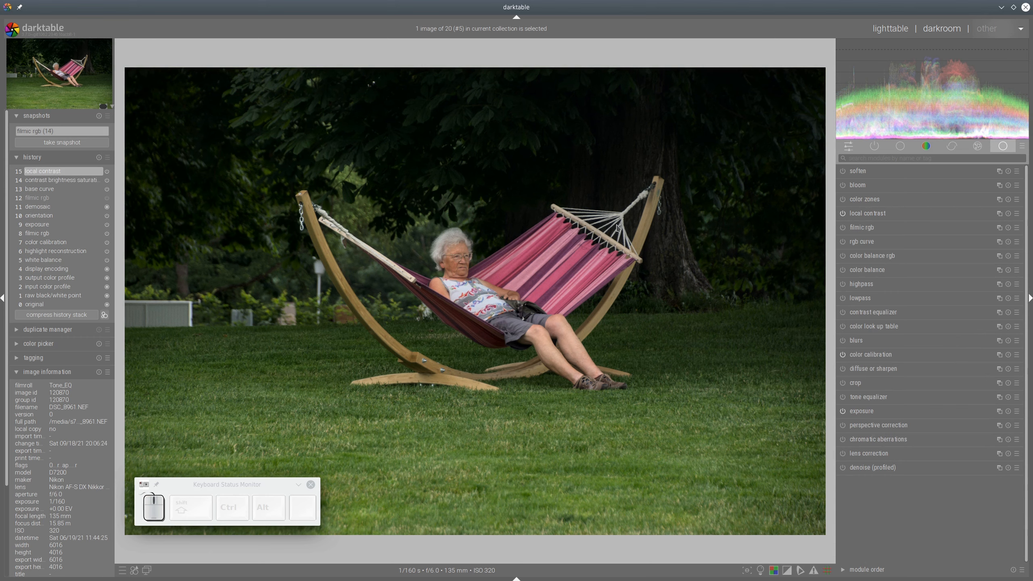
click(874, 146)
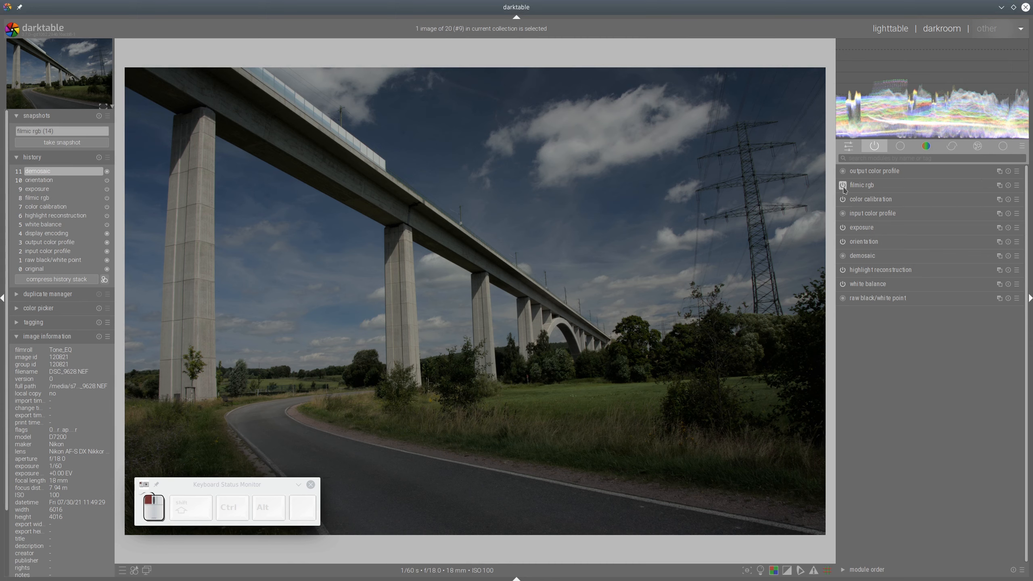
Turn off filmic rgb for the viaduct photo and apply the Nikon D7200 preset in the base curve module
click(843, 185)
click(881, 158)
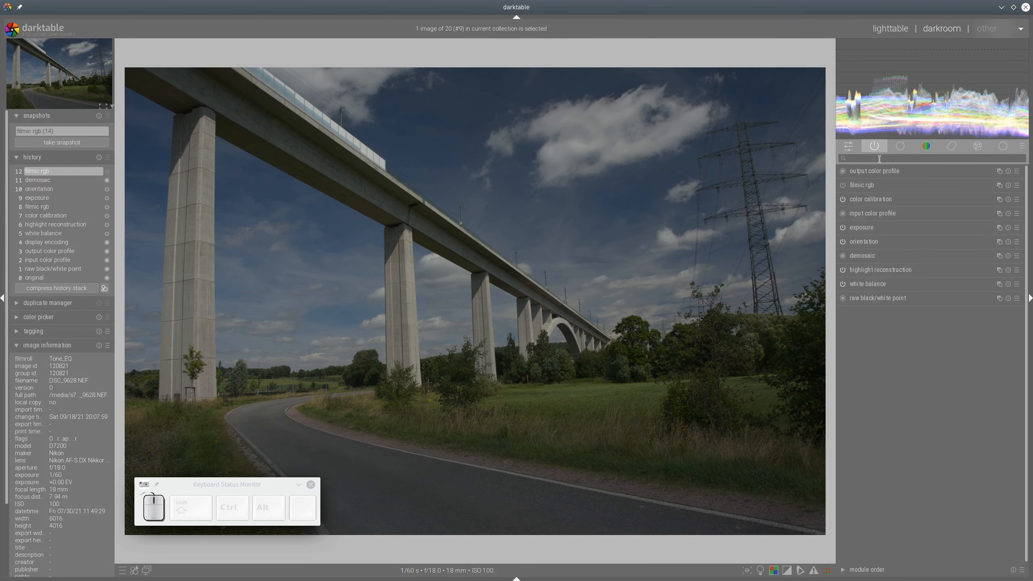
text(base)
click(874, 176)
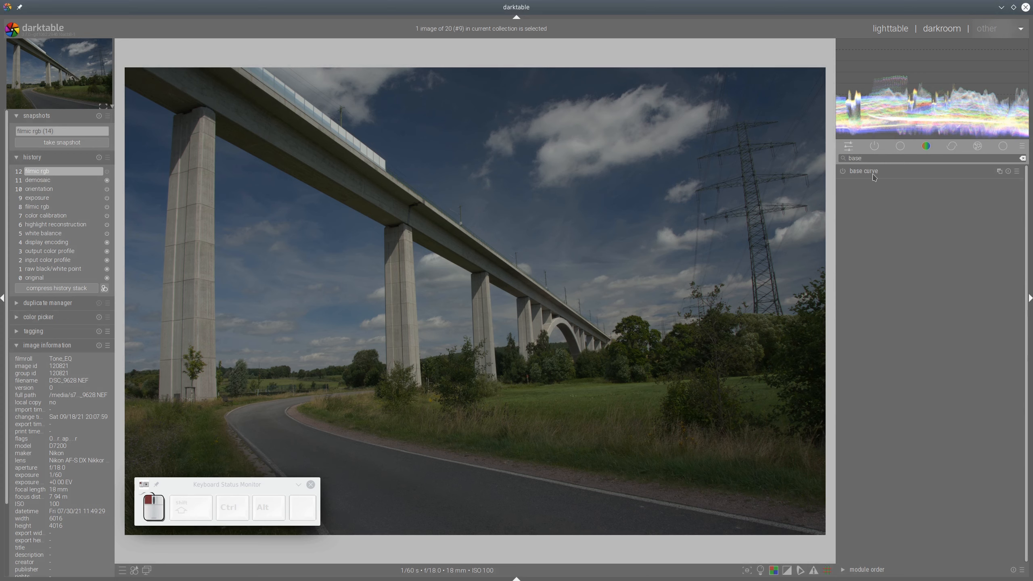
click(1016, 171)
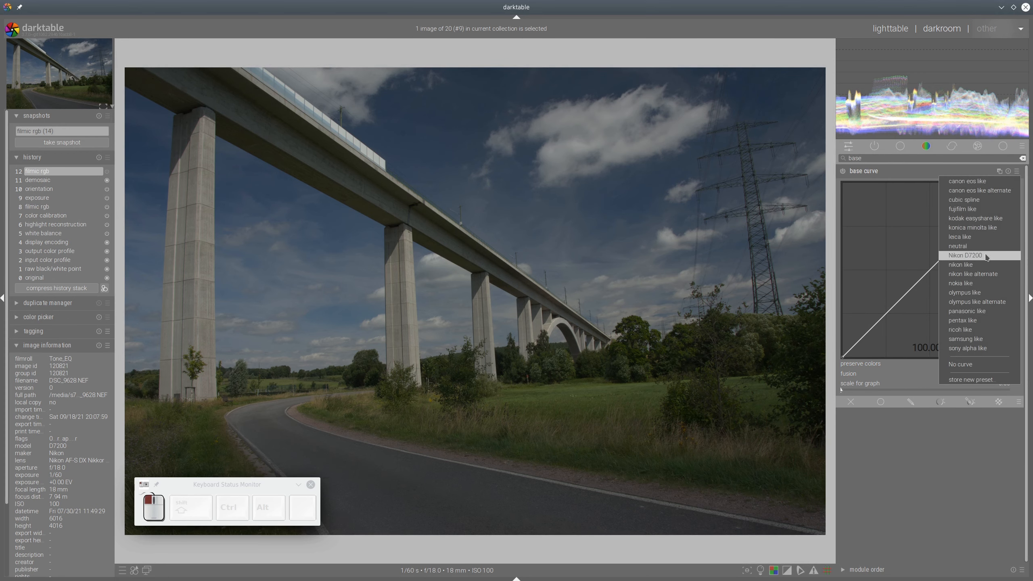
click(986, 256)
click(887, 173)
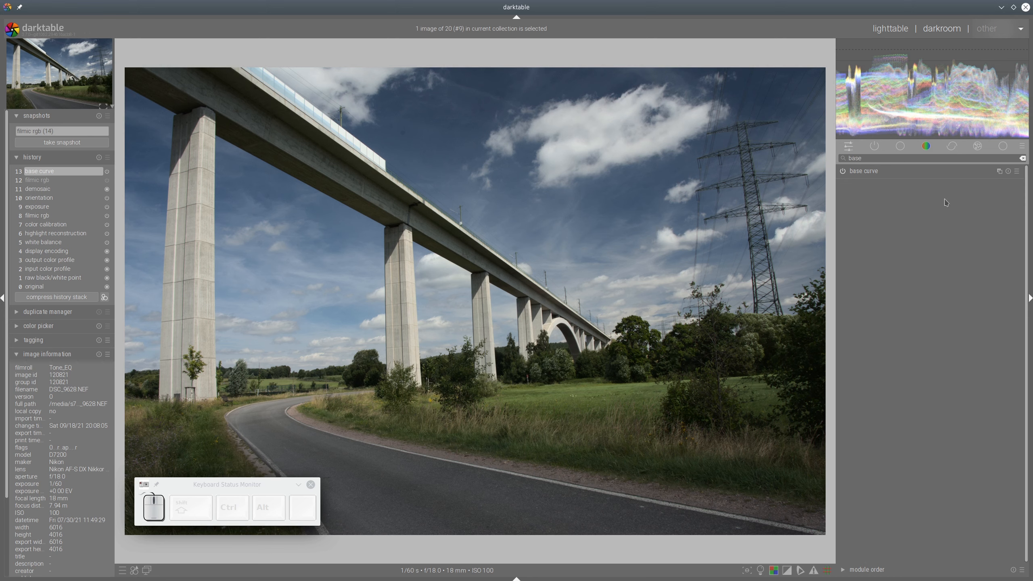
Set saturation to +0.35 and contrast to -0.11 for the viaduct photo in the contrast brightness saturation module
click(1003, 147)
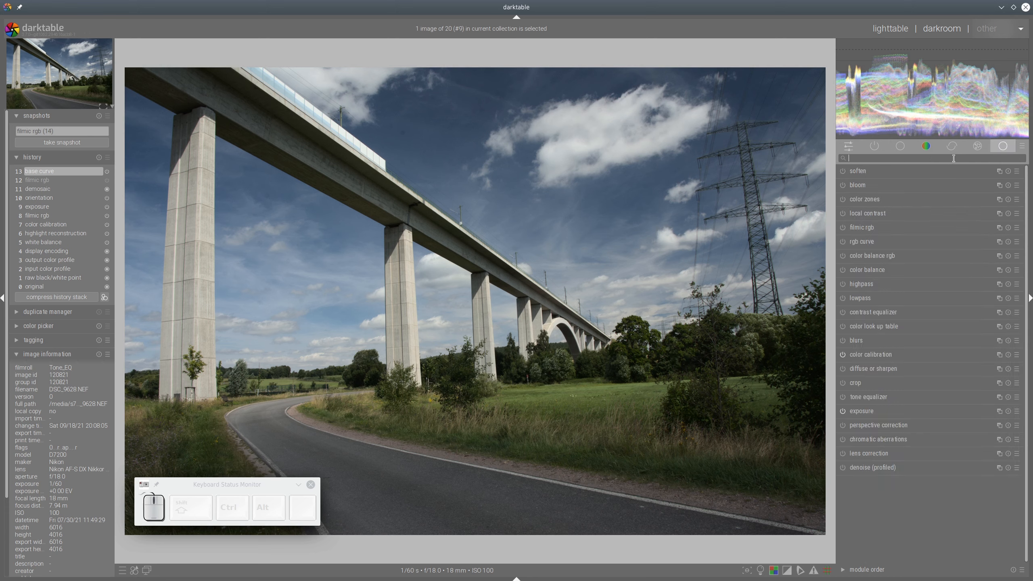
text(satu)
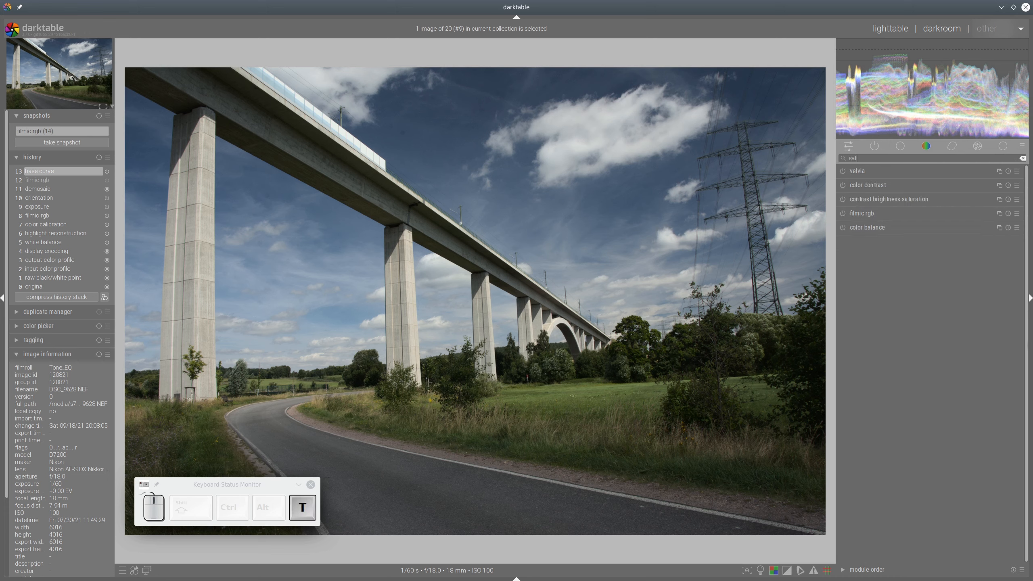
click(907, 200)
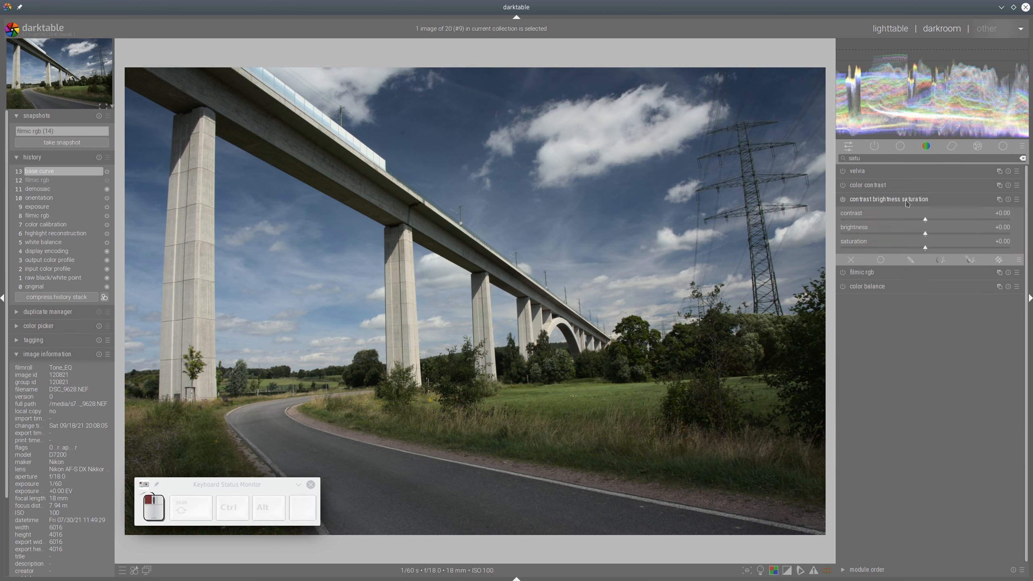
click(952, 246)
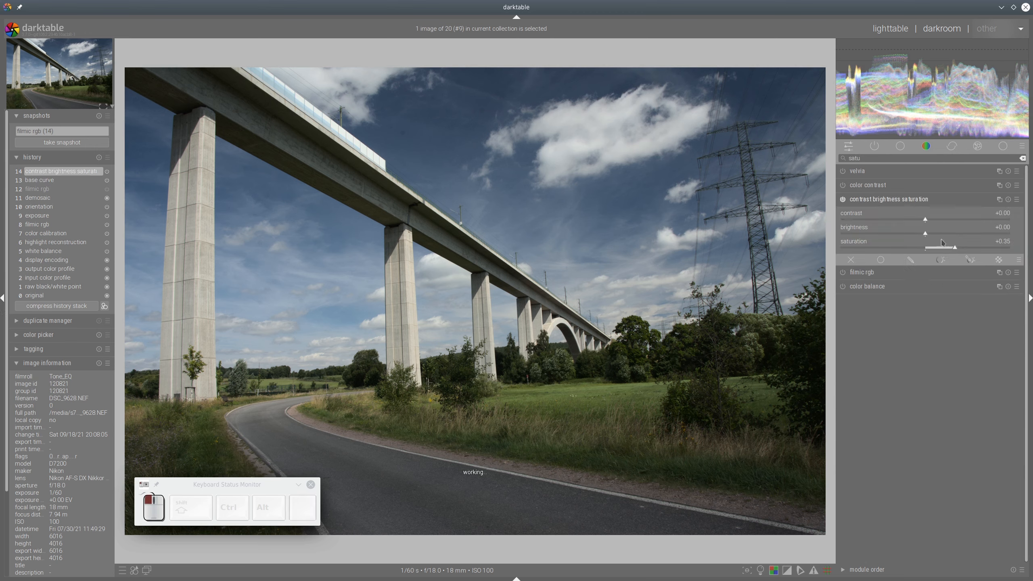
click(917, 221)
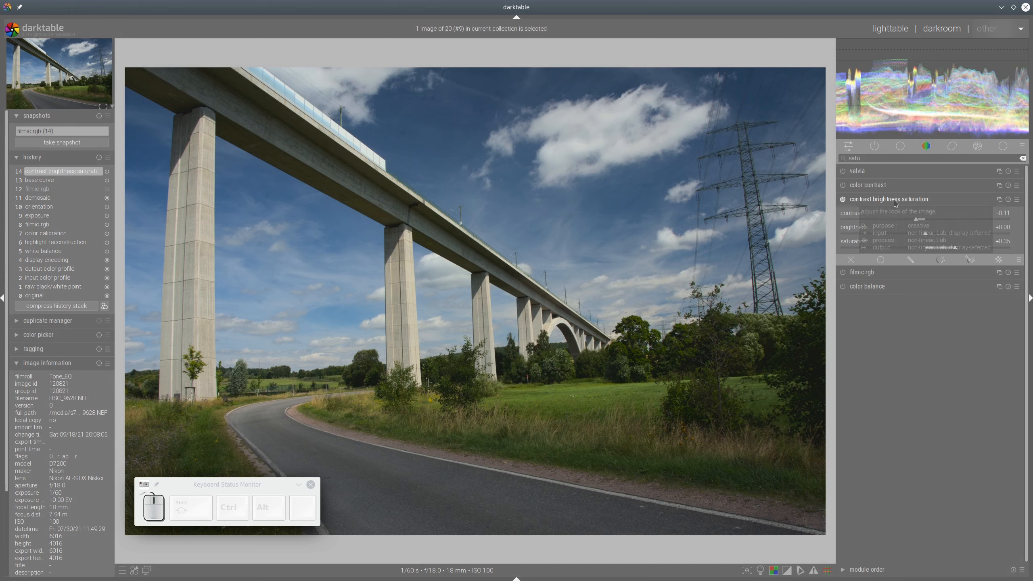
Raise the viaduct photo's exposure to 1.07 EV in the exposure module
click(1003, 146)
click(888, 417)
click(938, 452)
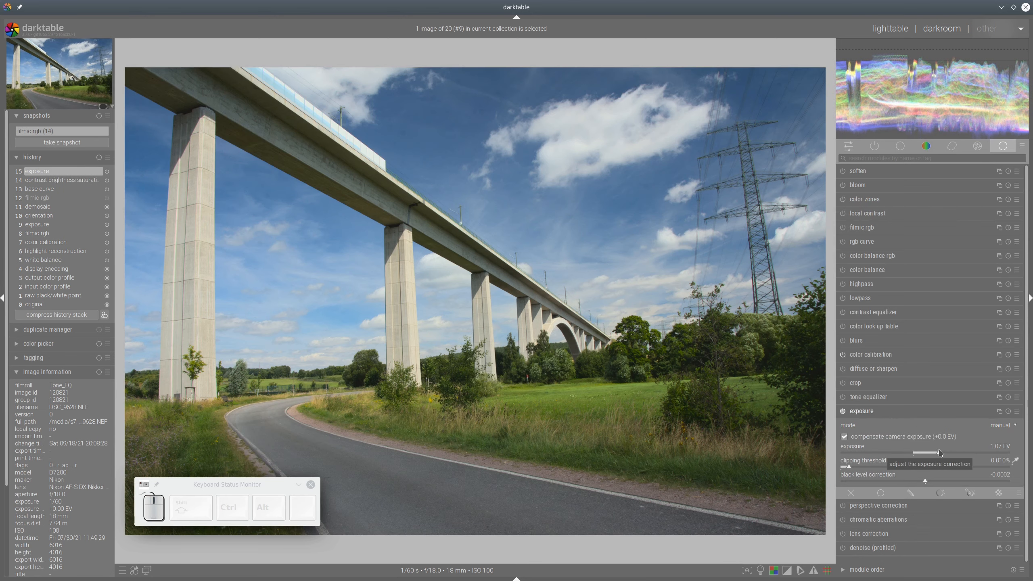
click(869, 412)
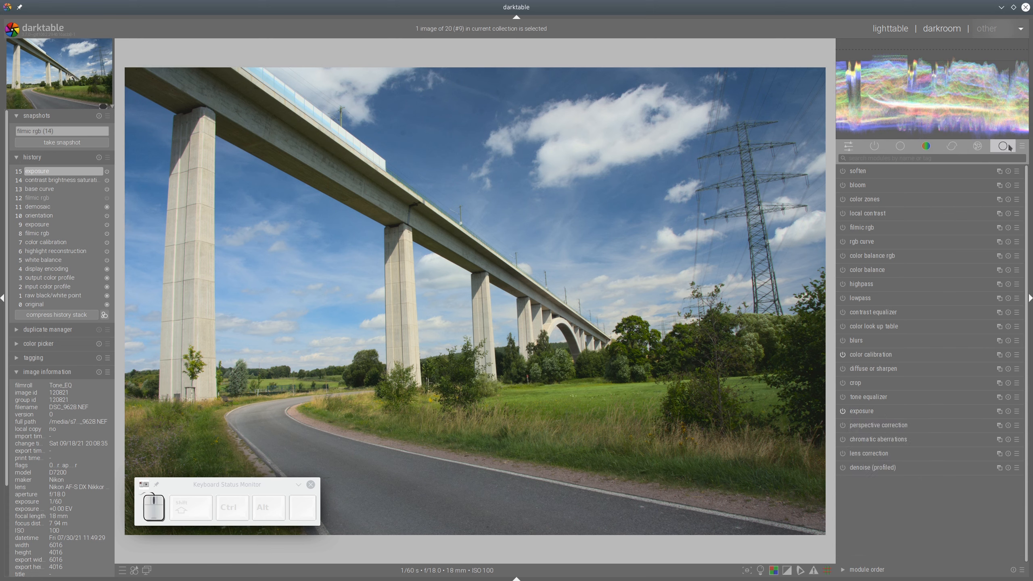
Turn on local contrast for the viaduct photo
click(896, 158)
text(lo)
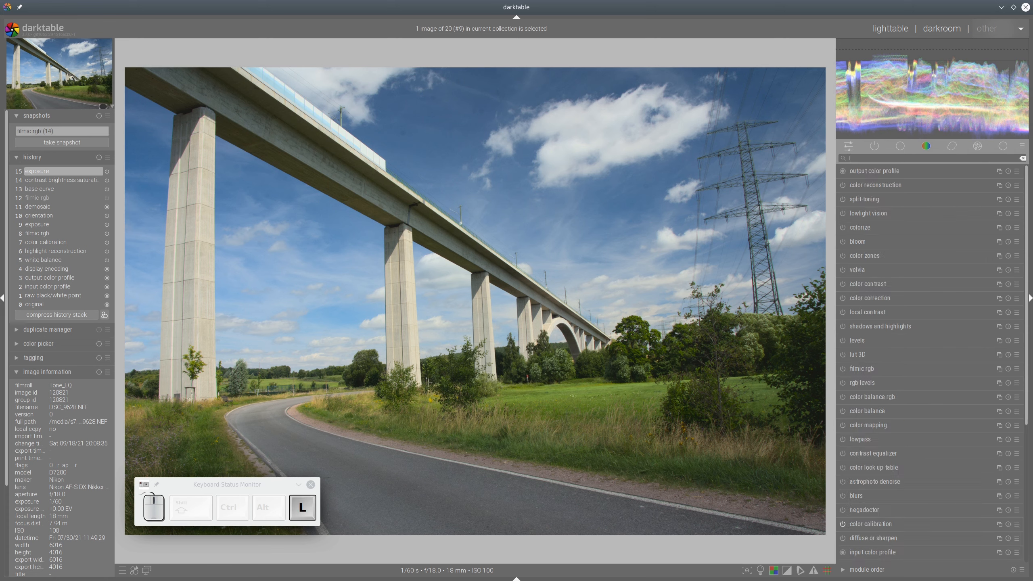
click(1002, 146)
click(842, 213)
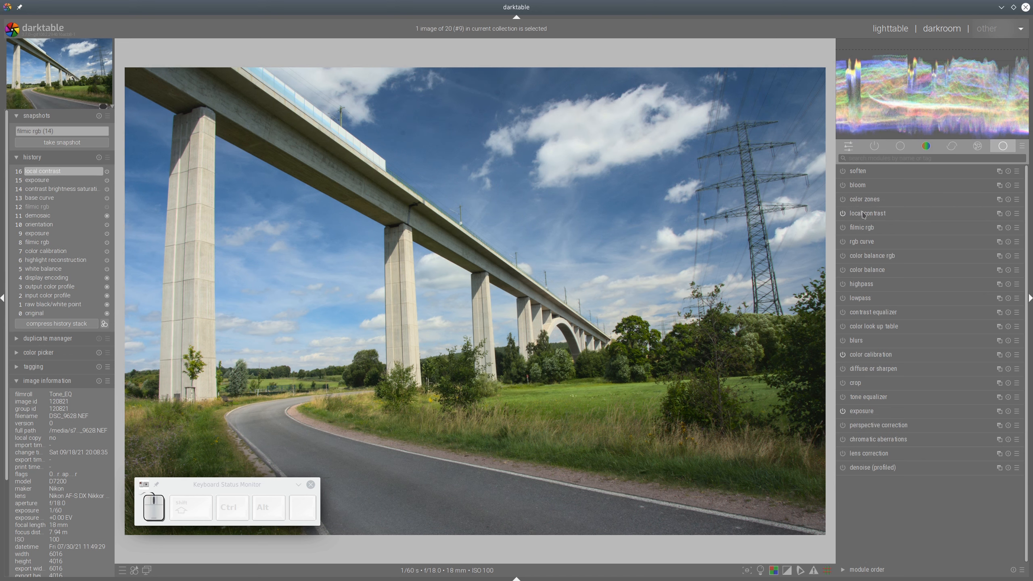
click(863, 213)
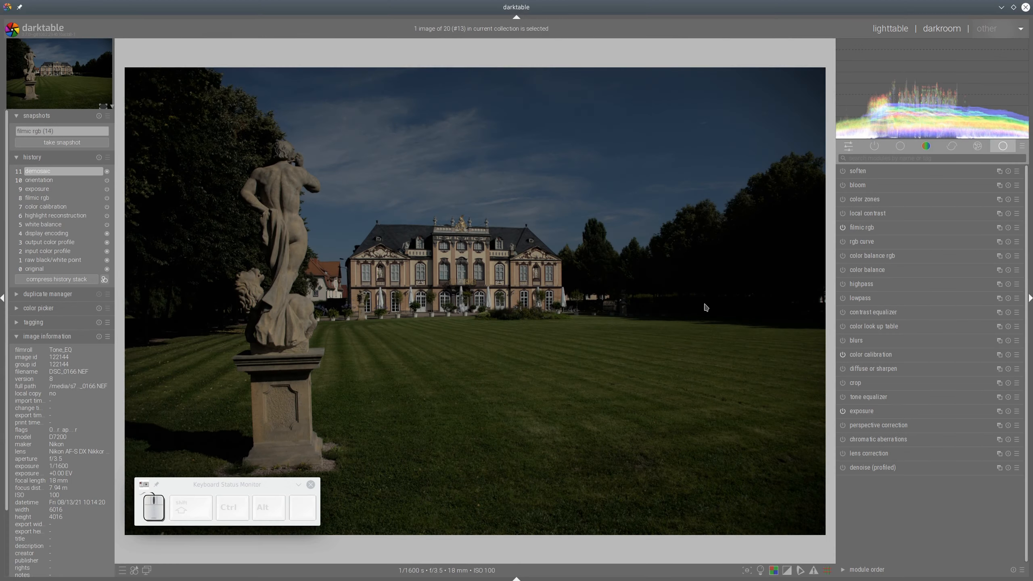
Turn off filmic rgb for the palace and statue photo and apply the Nikon D7200 preset in the base curve module
click(843, 228)
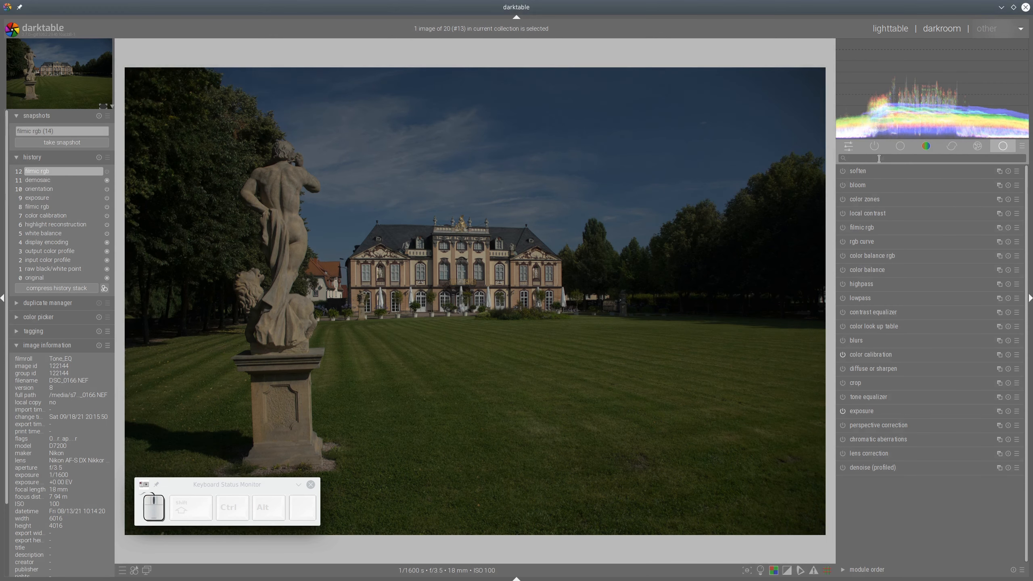
text(base)
click(879, 172)
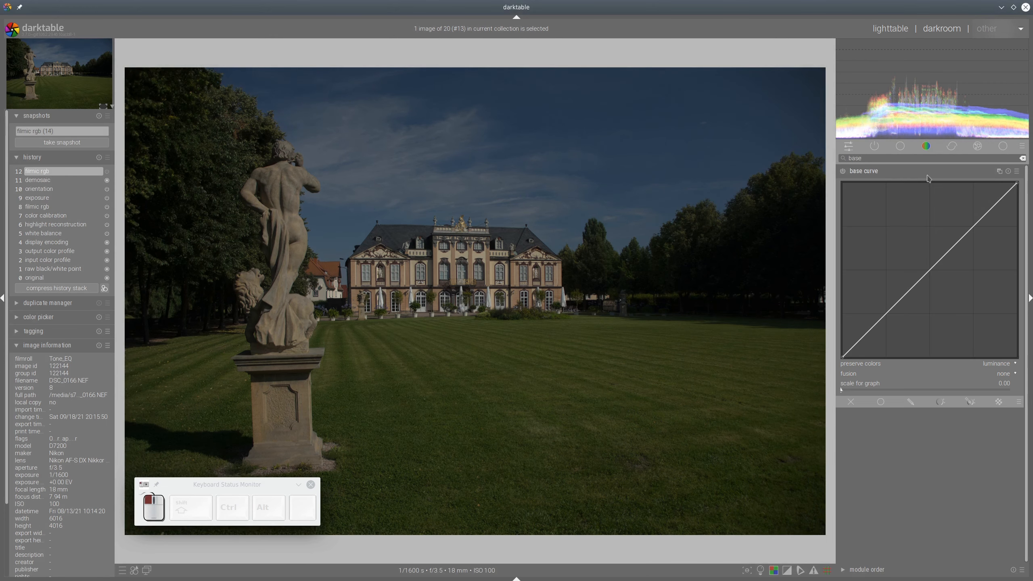
click(1017, 171)
click(984, 254)
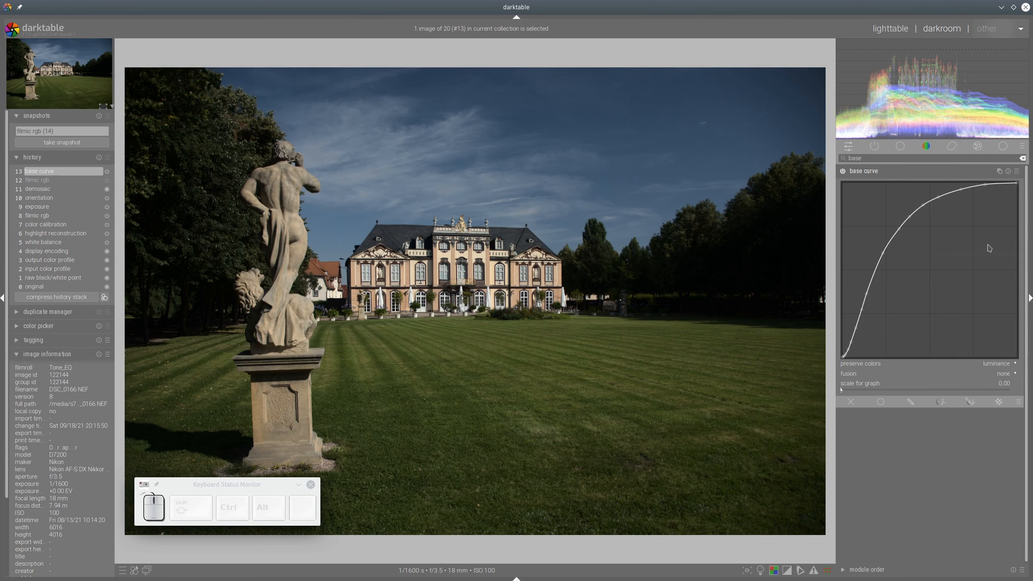
click(876, 172)
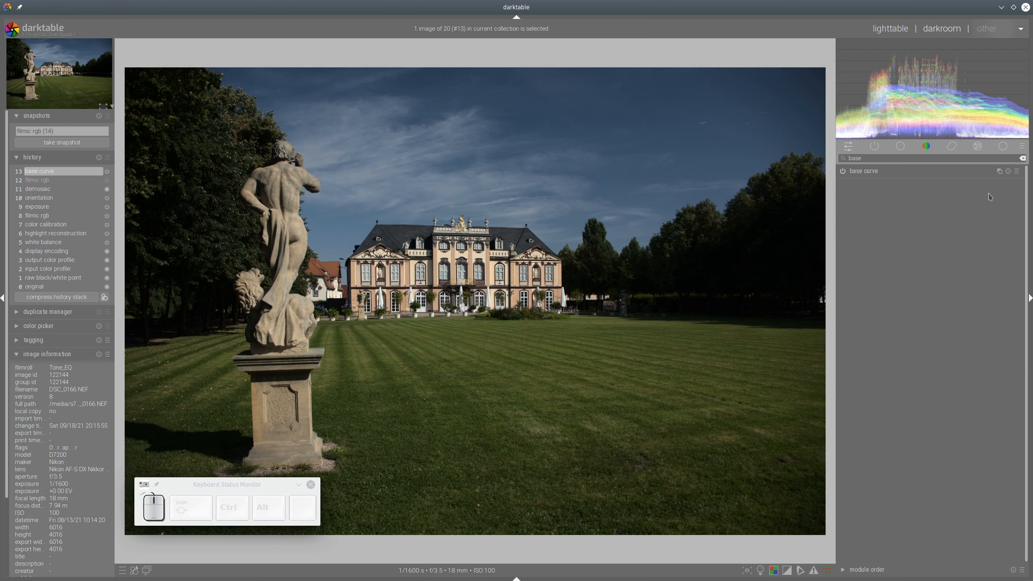
Raise the palace photo's exposure to 0.92 EV in the exposure module
click(1003, 146)
click(868, 414)
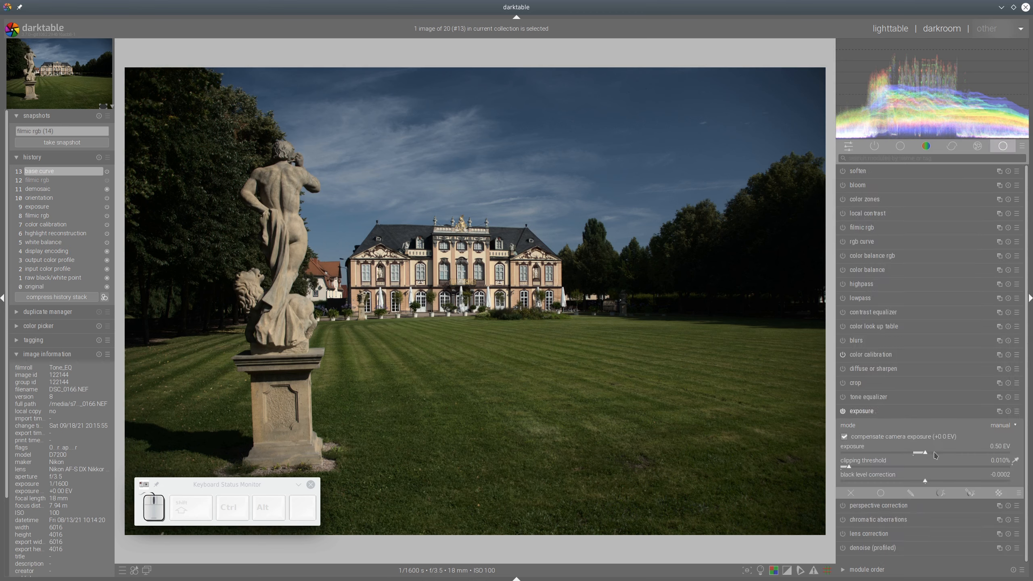
click(935, 453)
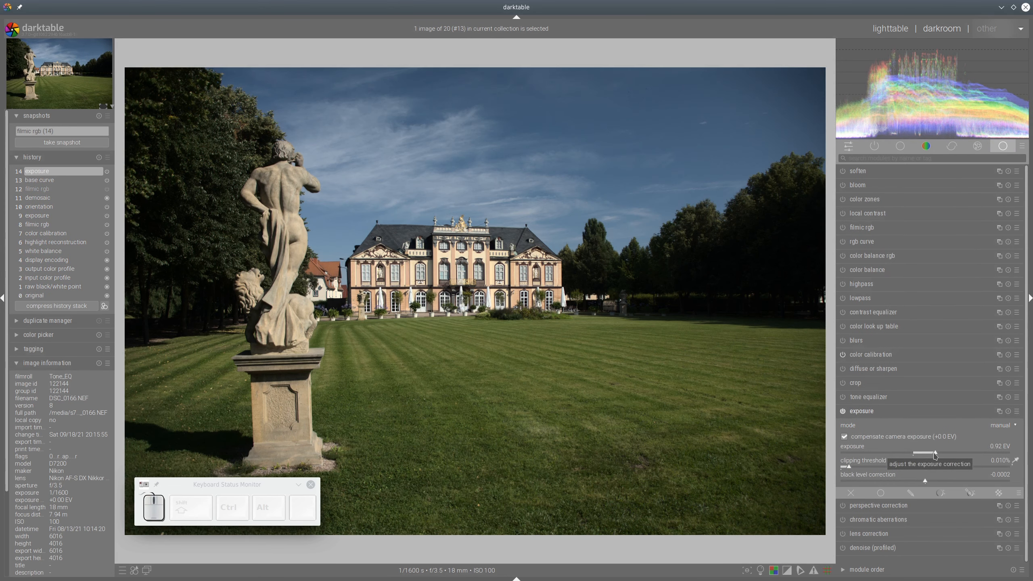
click(869, 414)
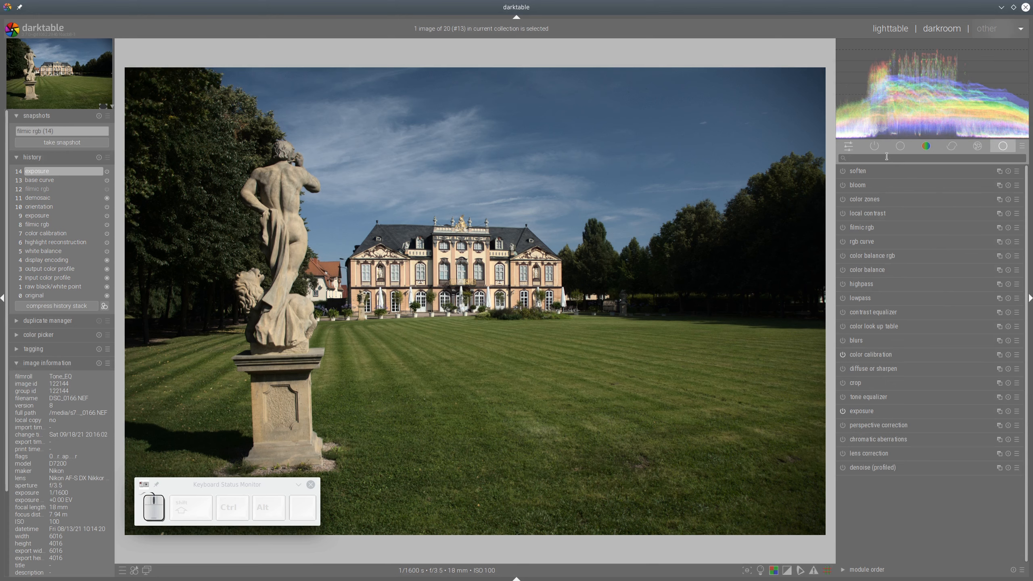
Brighten the palace photo with the tone curve by lifting a shadow point to about 2.3 / 6.1 and a highlight point to about 84.8 / 91.6
text(tone)
click(858, 173)
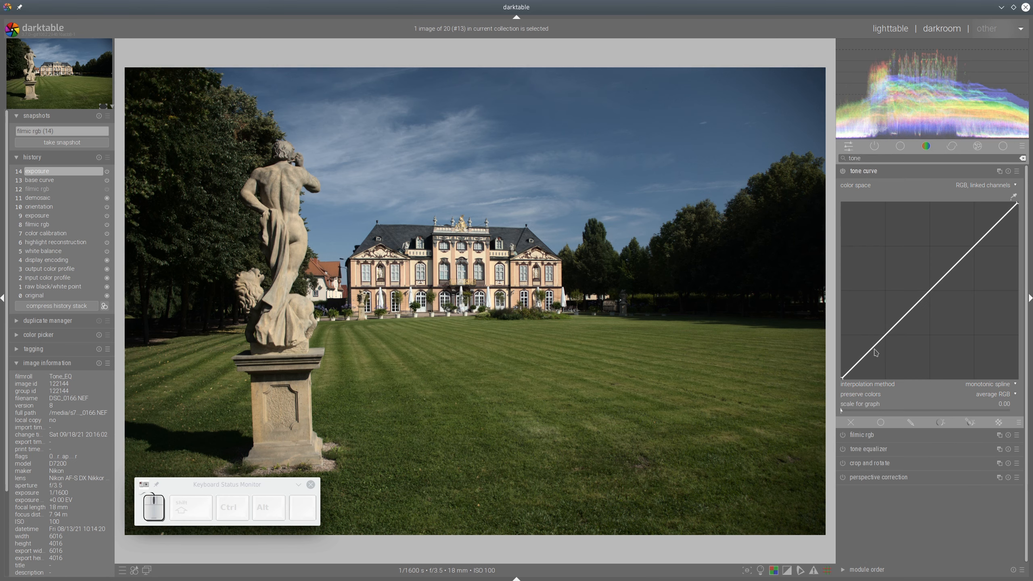
drag(854, 370, 845, 371)
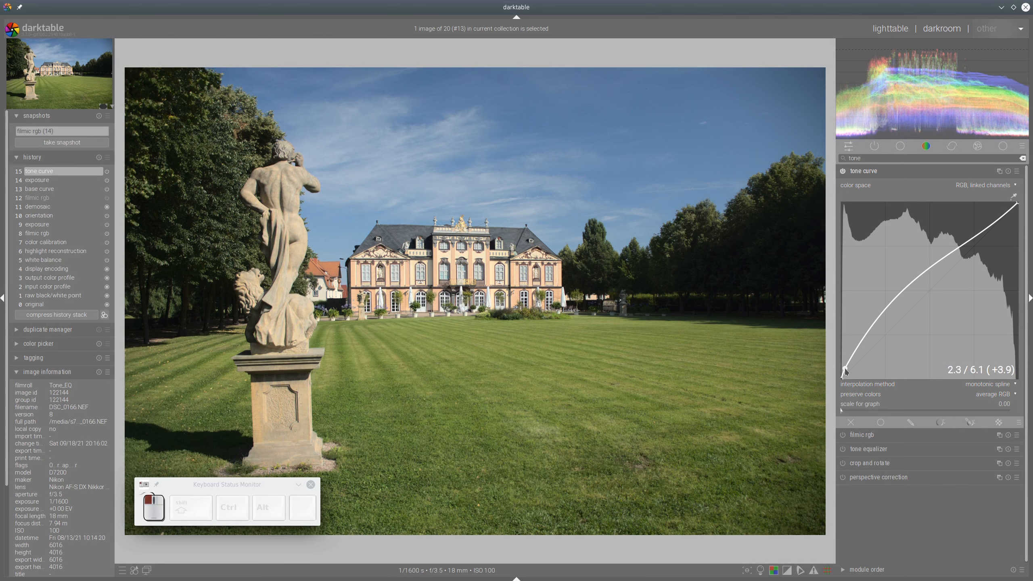
drag(844, 371, 845, 371)
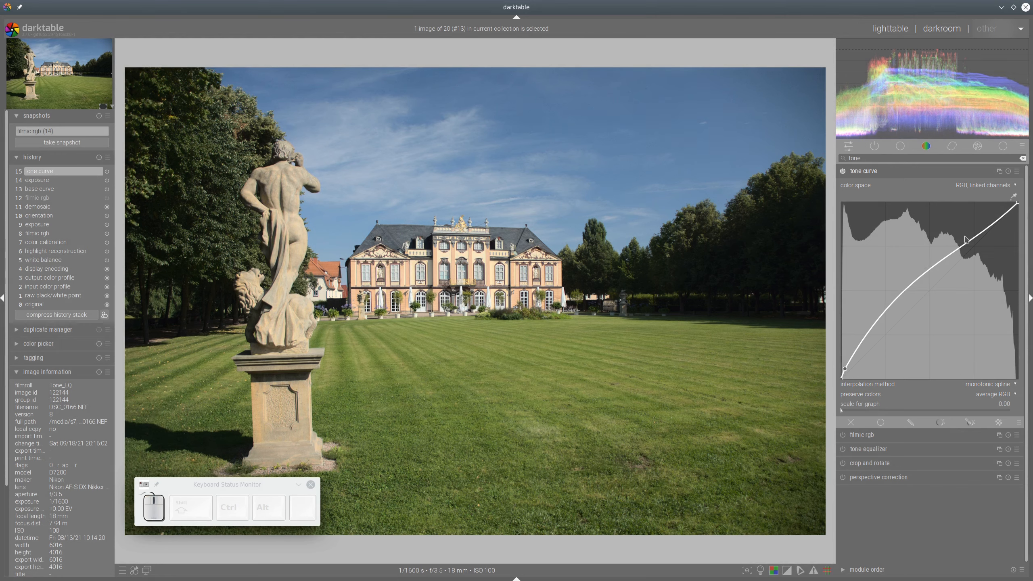
drag(971, 244, 991, 216)
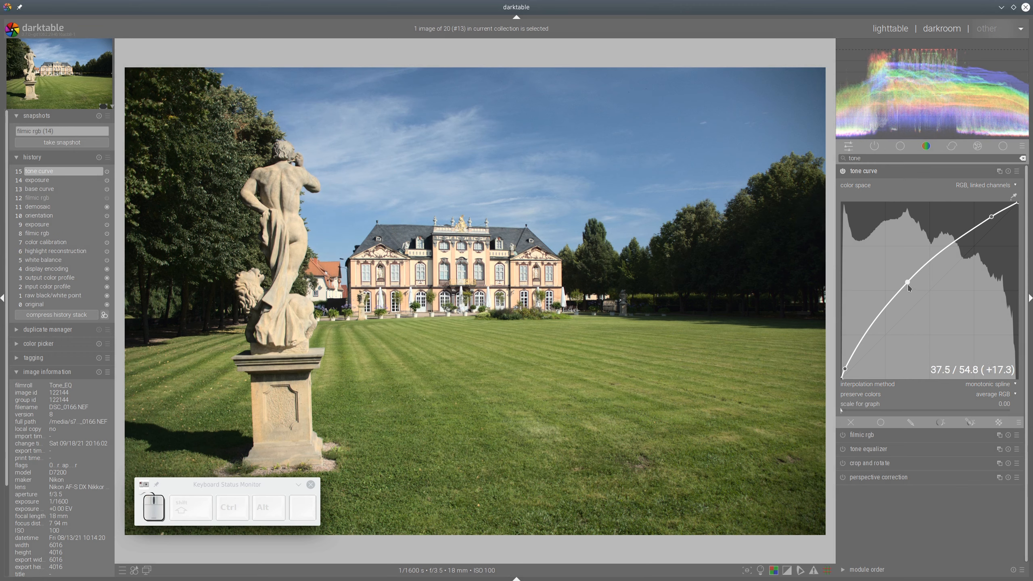
Add and adjust a midtone point on the tone curve, lower the shadow point slightly and shift the highlight point to about 89.8 / 93.0
drag(907, 283, 908, 285)
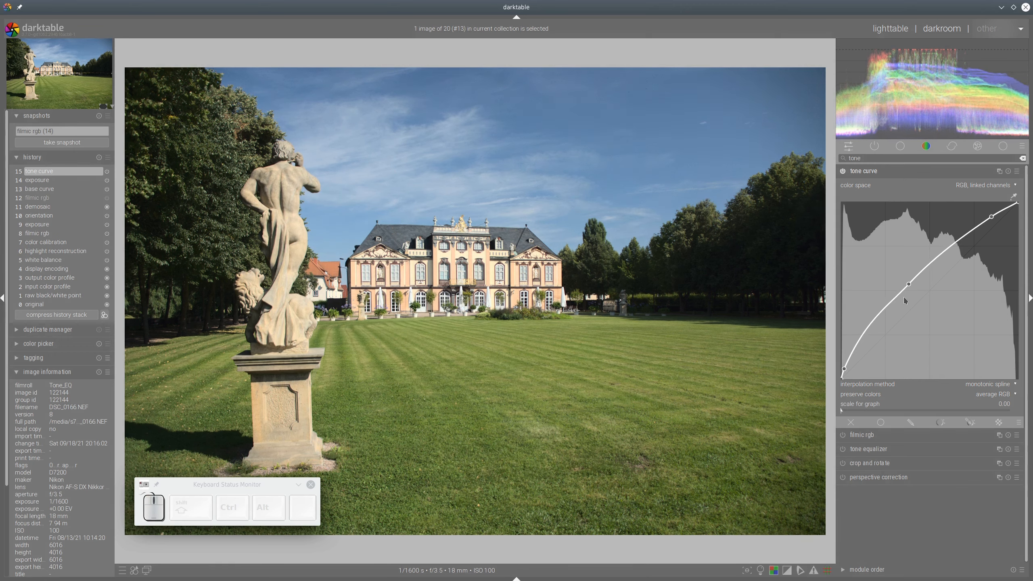
drag(910, 285, 904, 284)
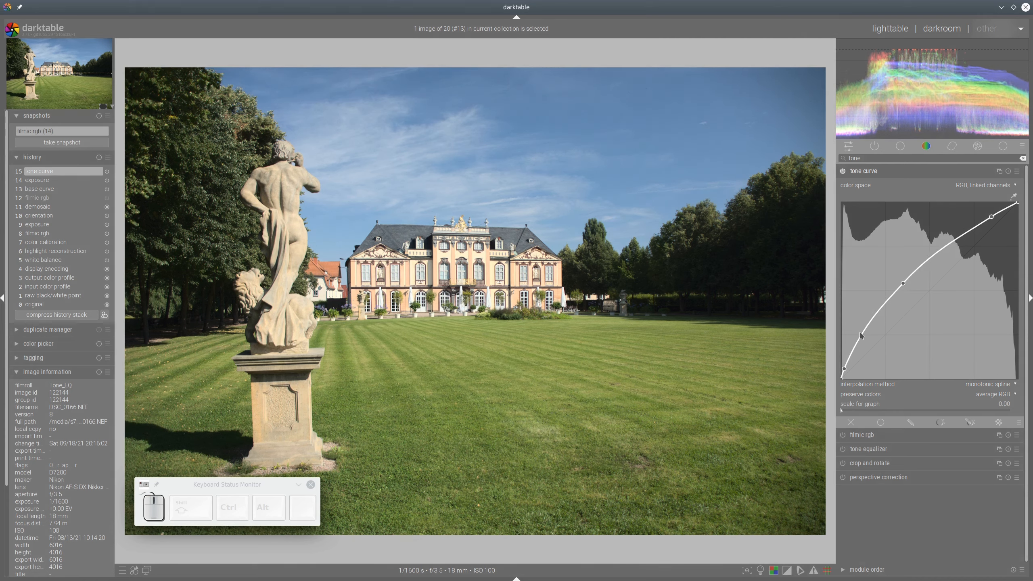
scroll(844, 371, down, 7)
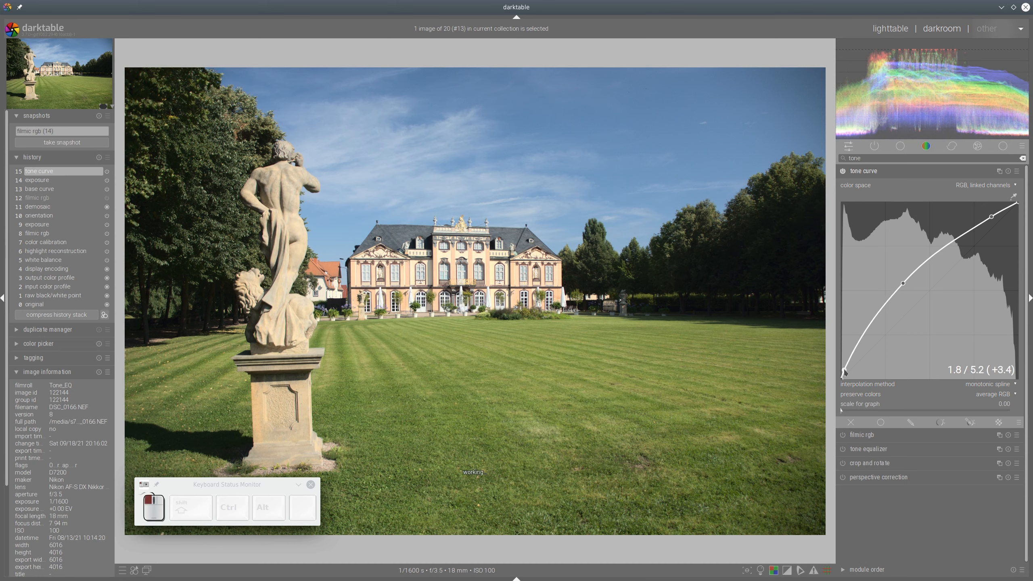
drag(844, 370, 843, 371)
drag(901, 283, 892, 293)
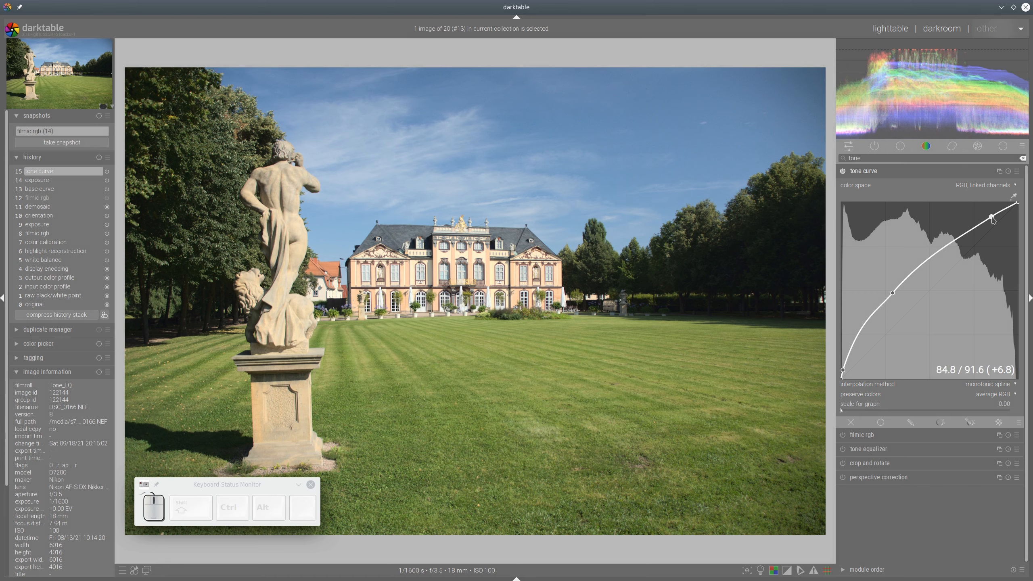
drag(992, 216, 1004, 216)
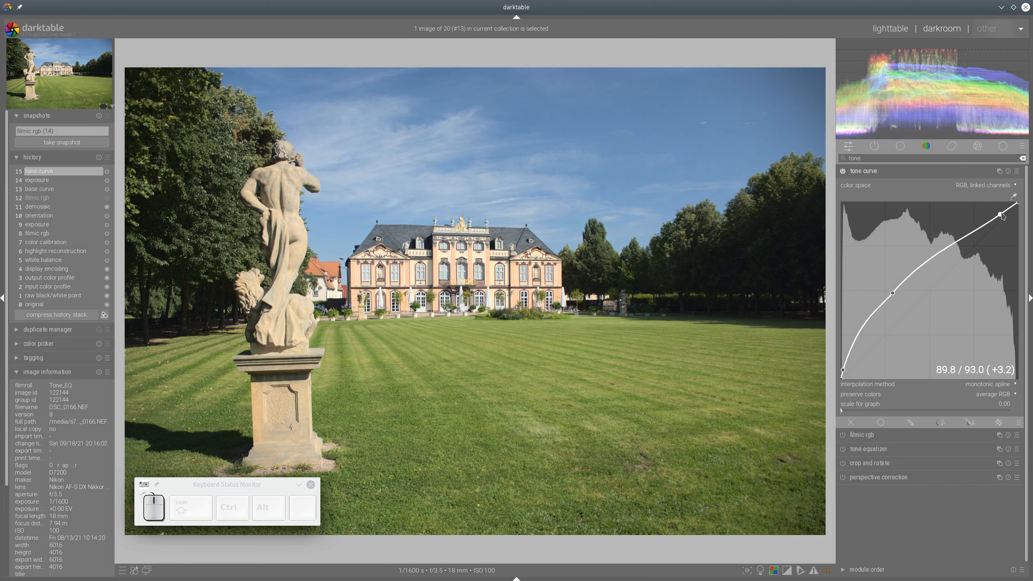
click(882, 173)
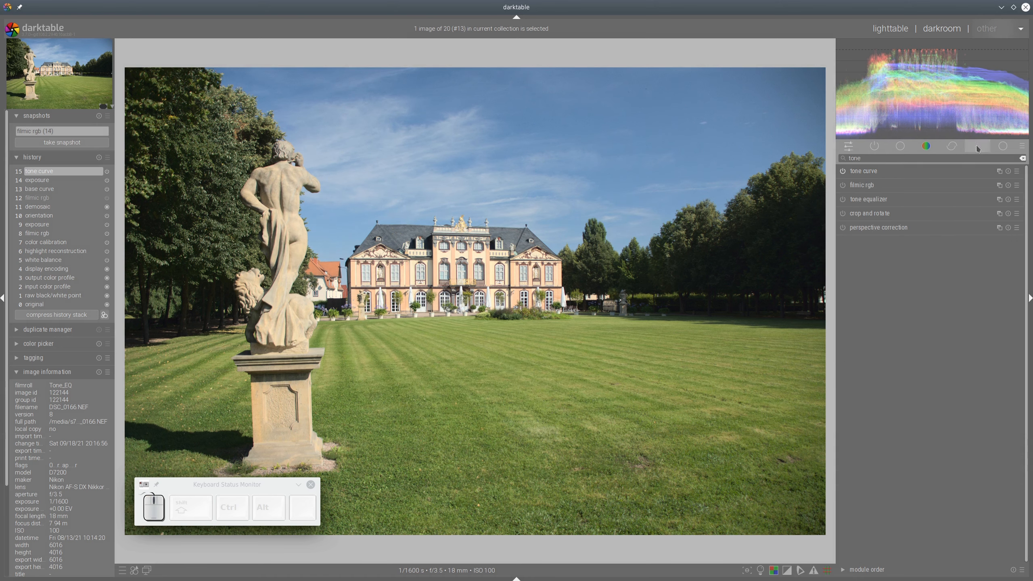
Turn on local contrast for the palace photo and display its active modules
click(1001, 148)
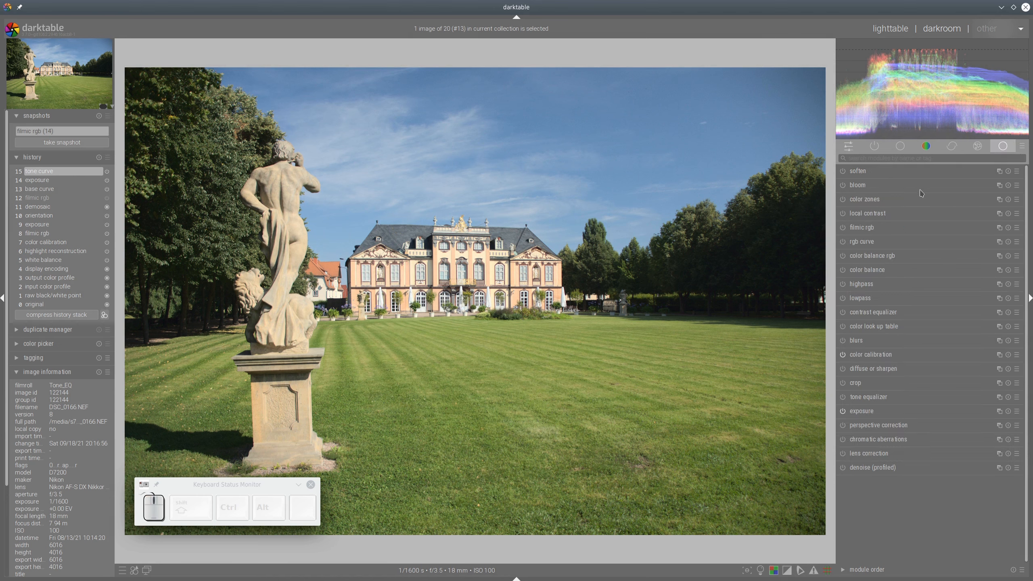
click(842, 213)
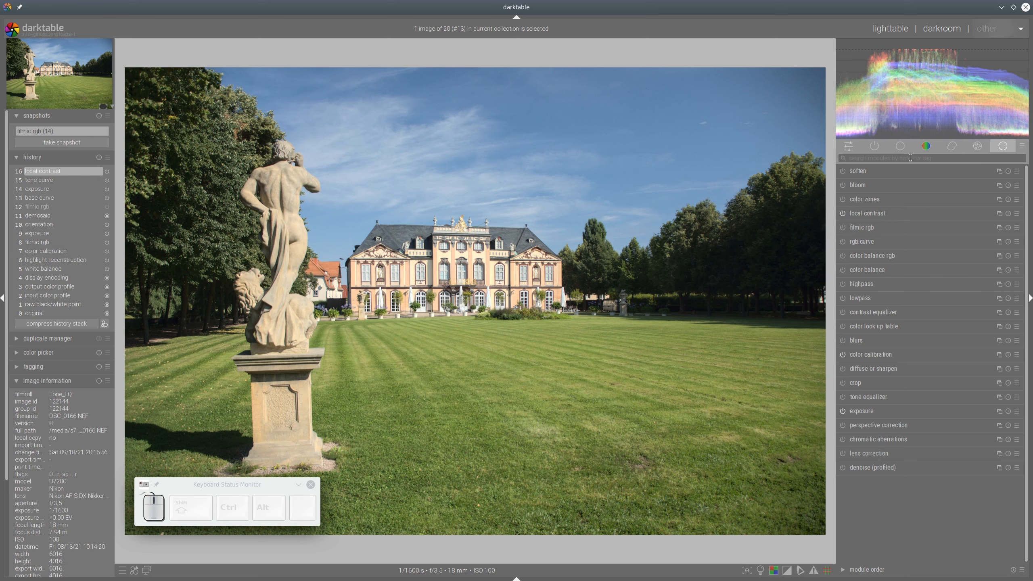
click(899, 147)
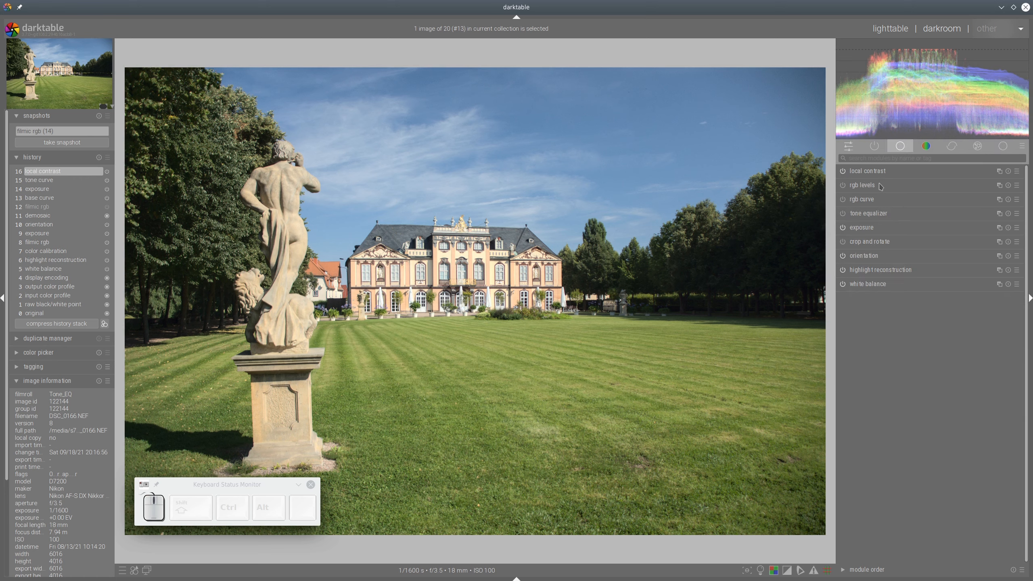
click(874, 147)
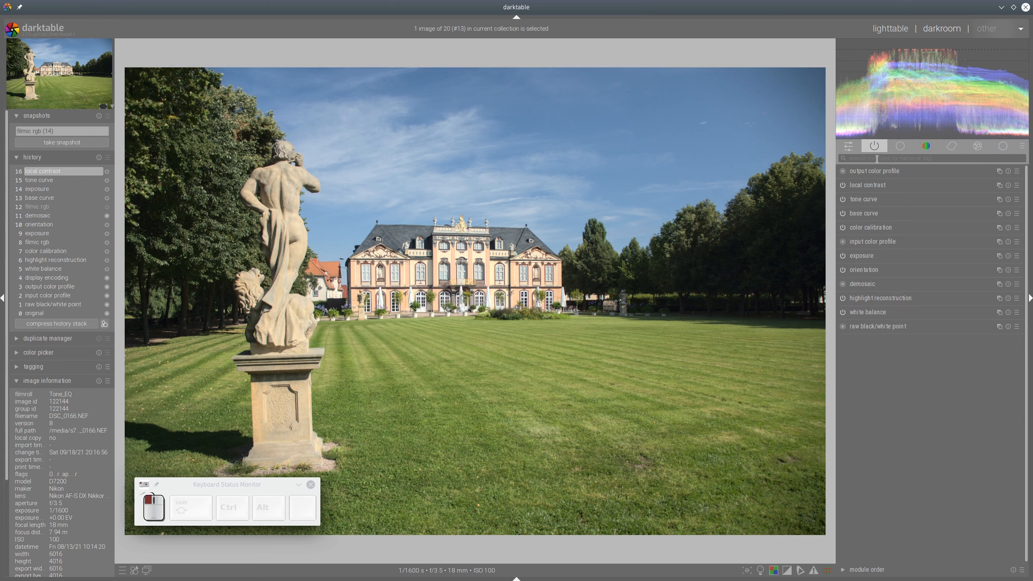
Change the palace photo's tone curve color space to Lab, independent channels
click(854, 200)
click(987, 216)
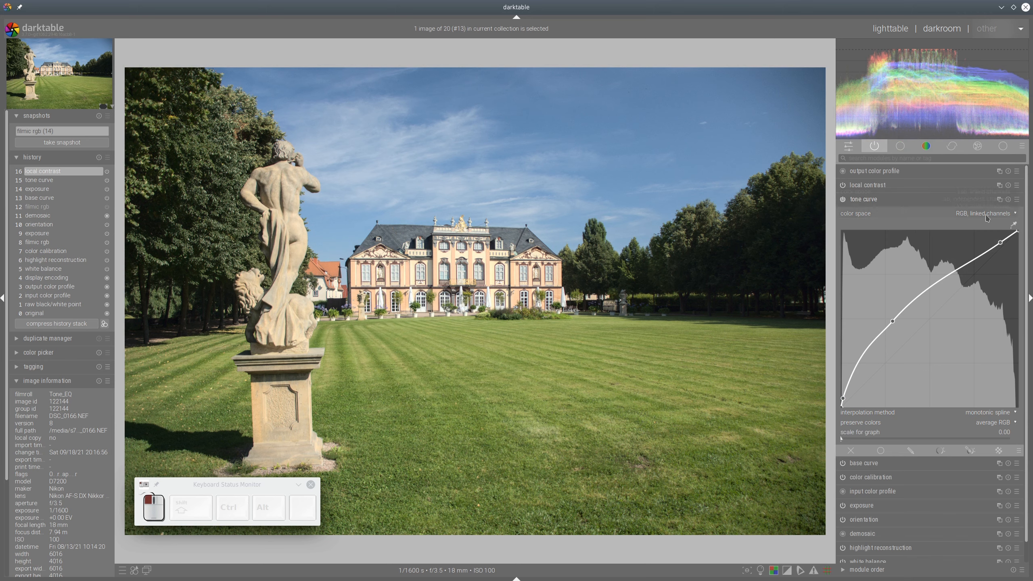
click(983, 201)
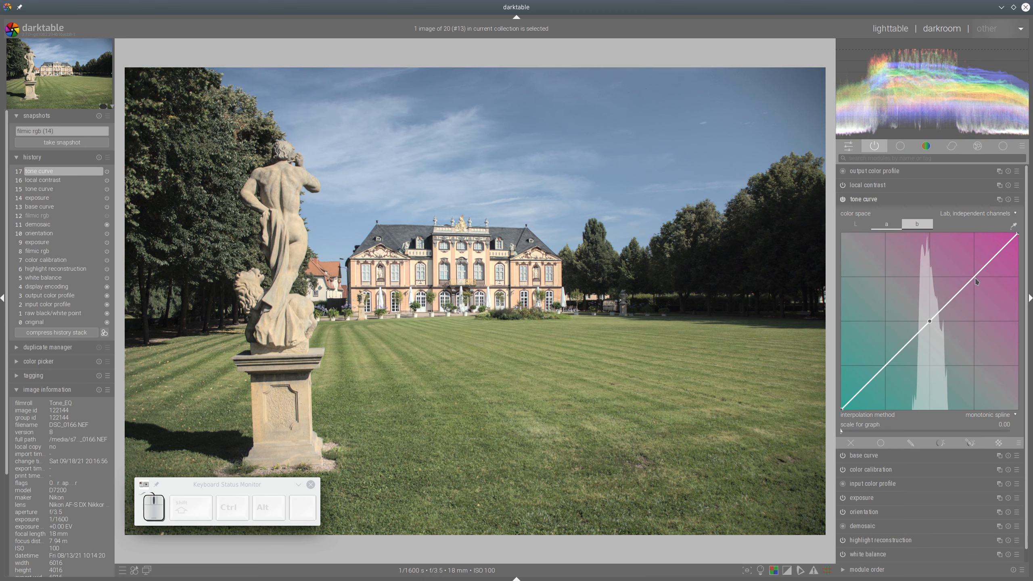
Strengthen the palace photo's colors by steepening the tone curve's a and b channels into S-curves around the neutral center
drag(975, 280, 960, 278)
drag(888, 365, 898, 365)
drag(959, 279, 962, 278)
click(917, 224)
drag(895, 365, 901, 366)
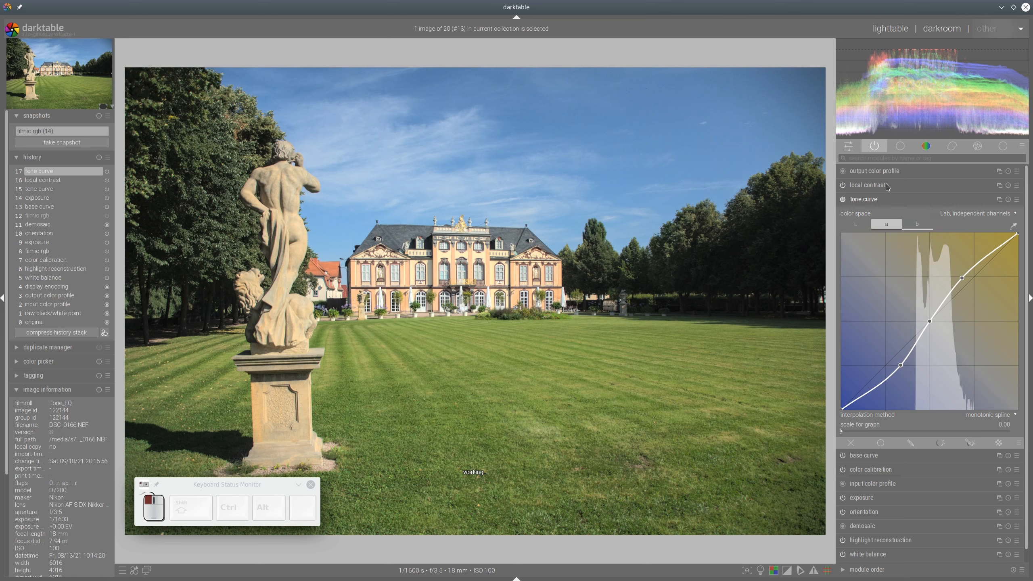
click(883, 199)
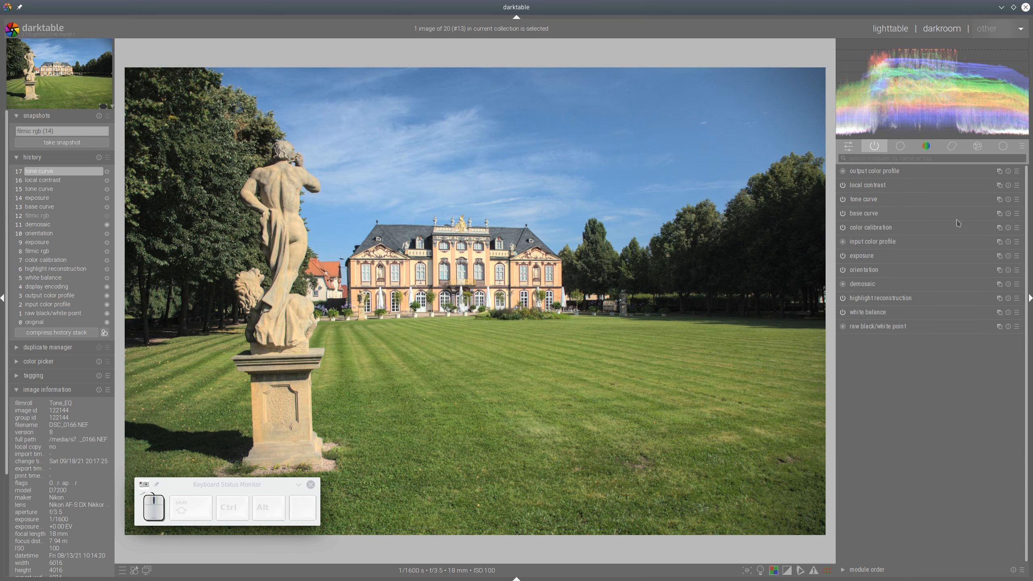
Lower the palace photo's exposure to 0.38 EV
click(1002, 146)
click(859, 412)
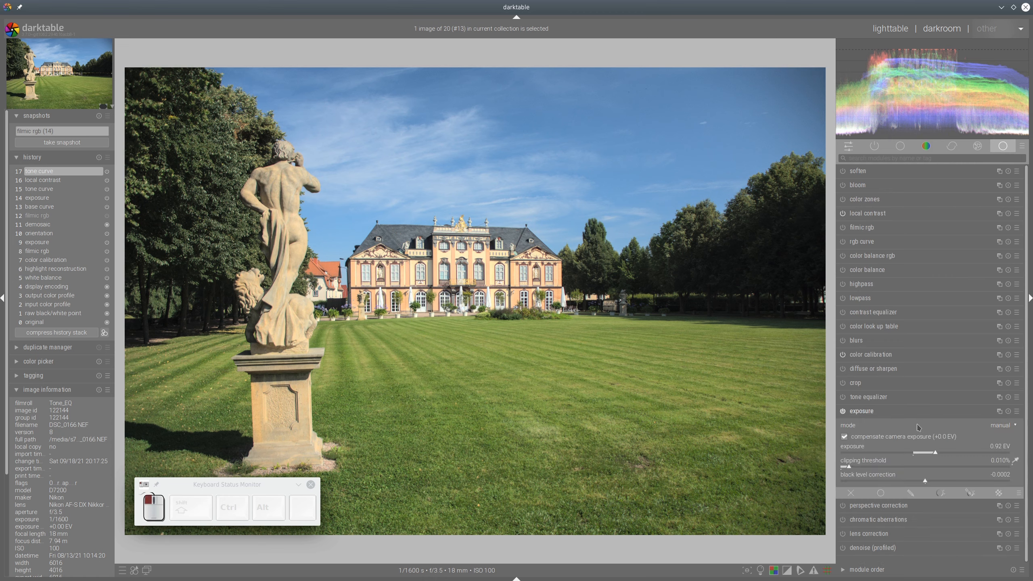
click(926, 452)
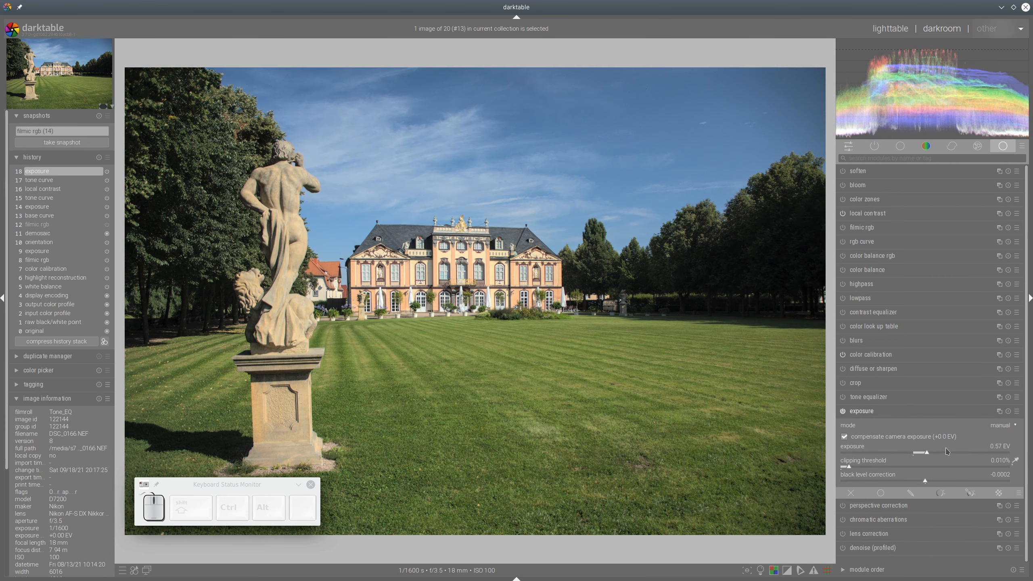
click(922, 453)
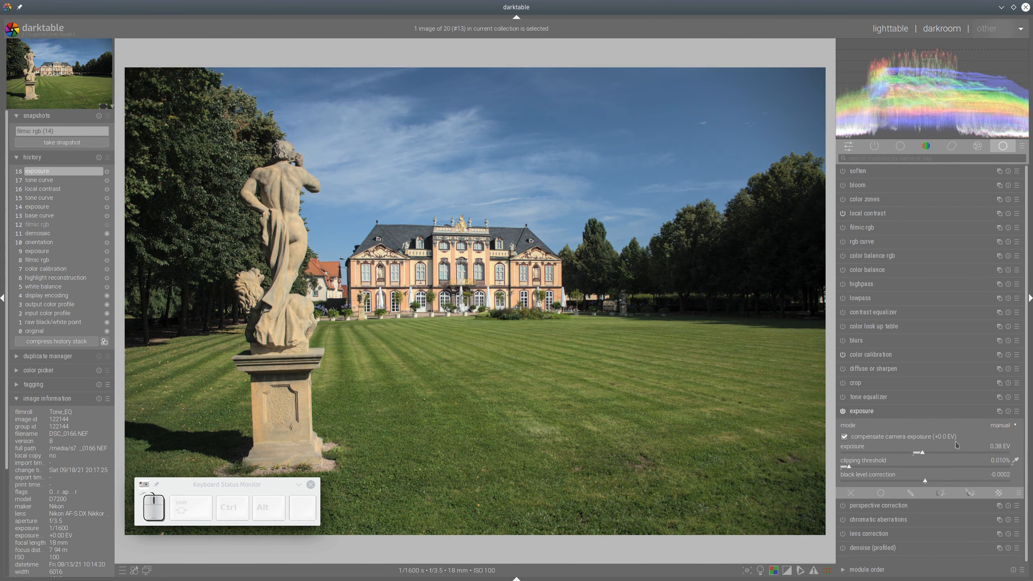
click(869, 411)
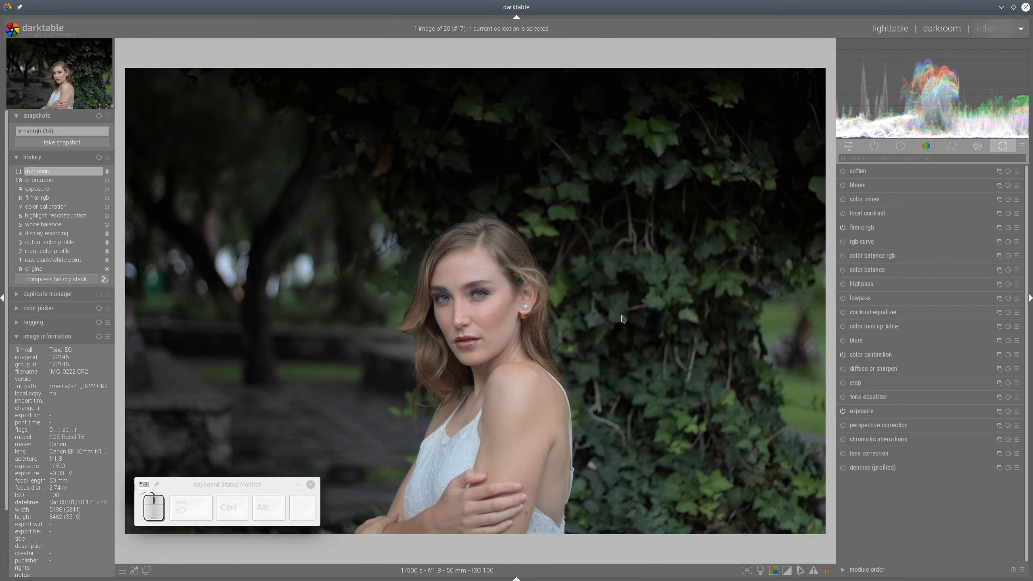
Turn off filmic rgb for the portrait and apply the "canon eos like" base curve preset instead
click(842, 228)
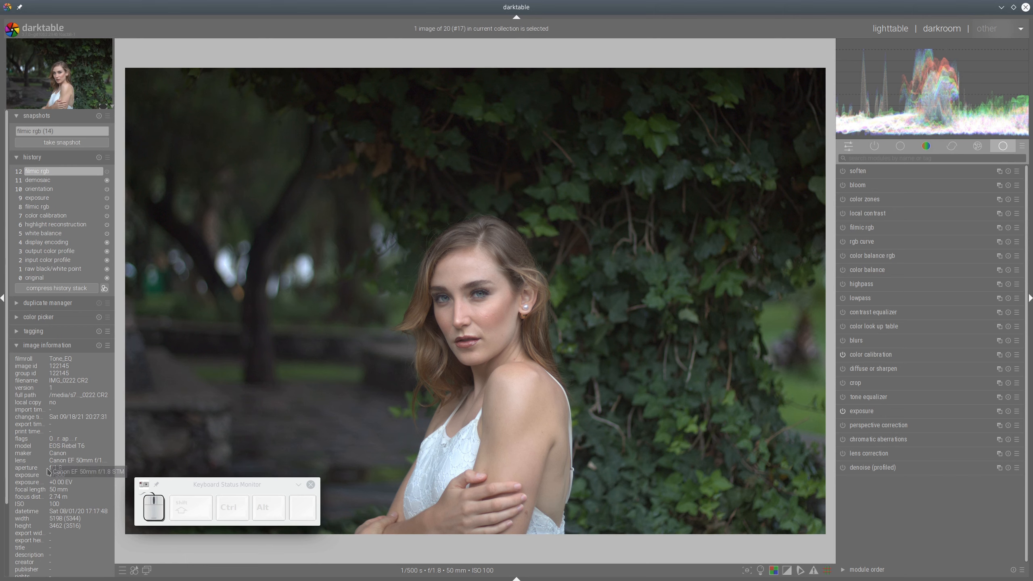
click(885, 158)
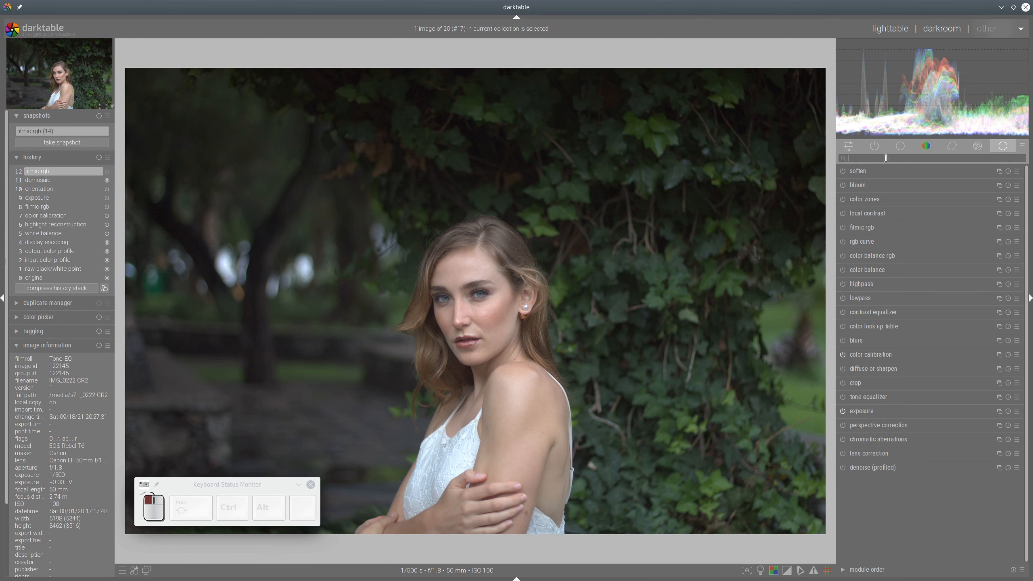
text(bas)
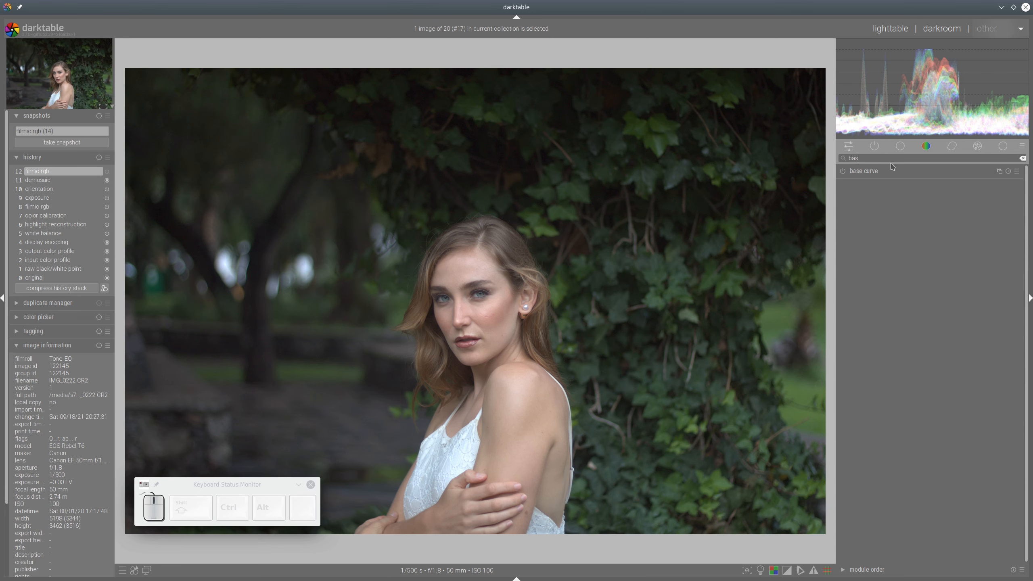
click(880, 172)
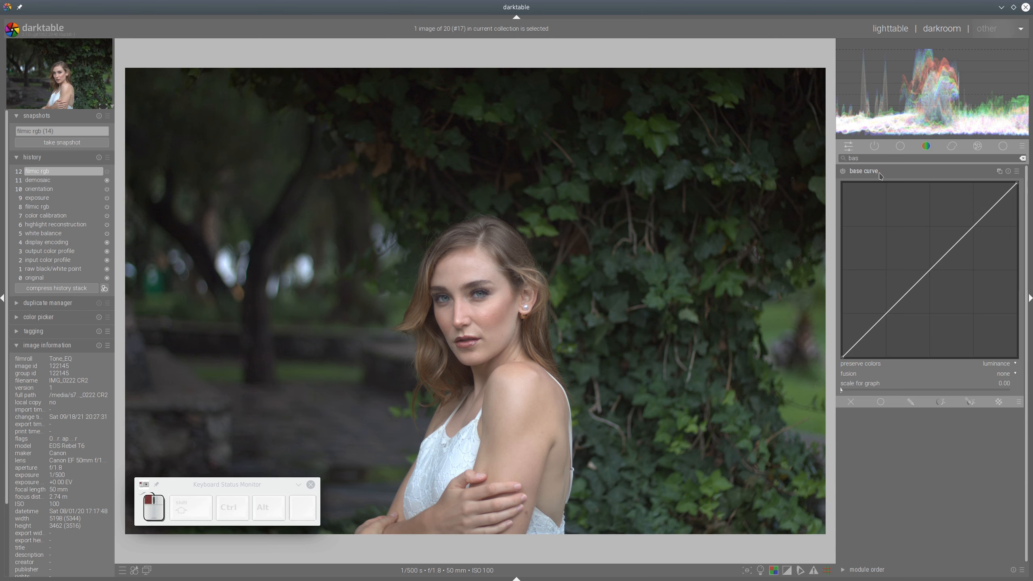
click(1017, 172)
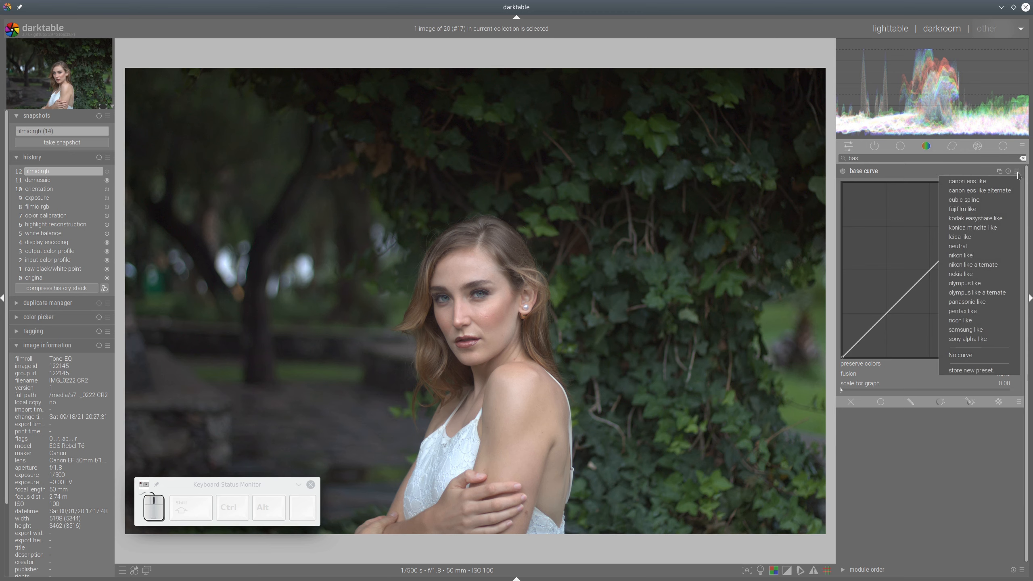
click(957, 184)
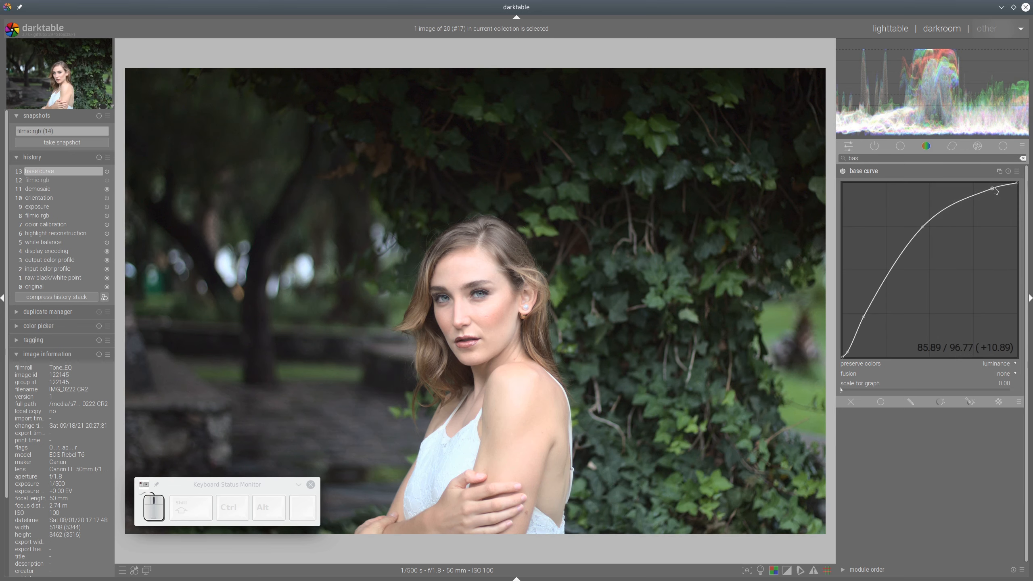
Try the "canon eos like alternate" base curve preset on the portrait and restore the "canon eos like" one
click(1016, 173)
click(999, 192)
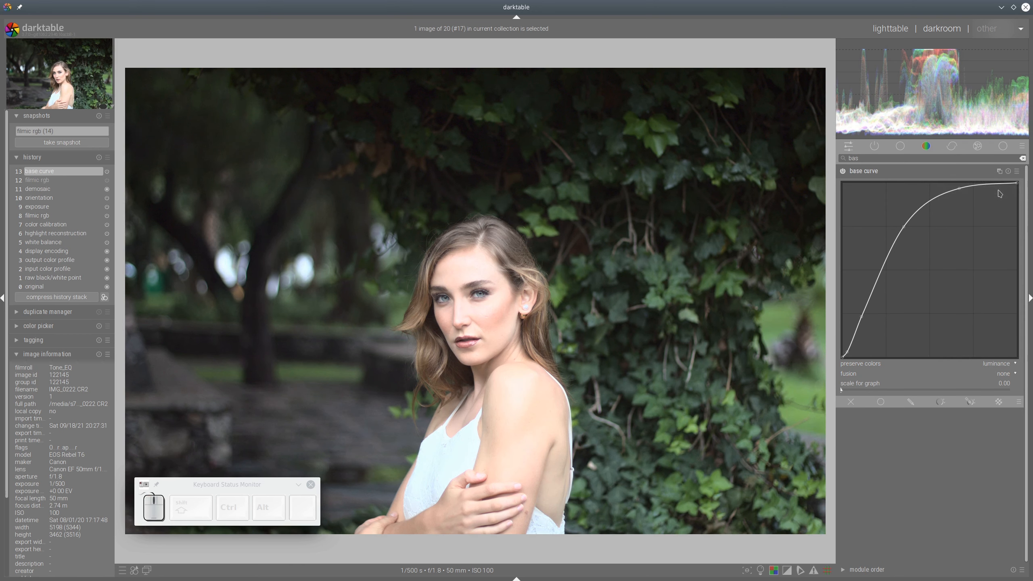
click(1017, 173)
click(979, 221)
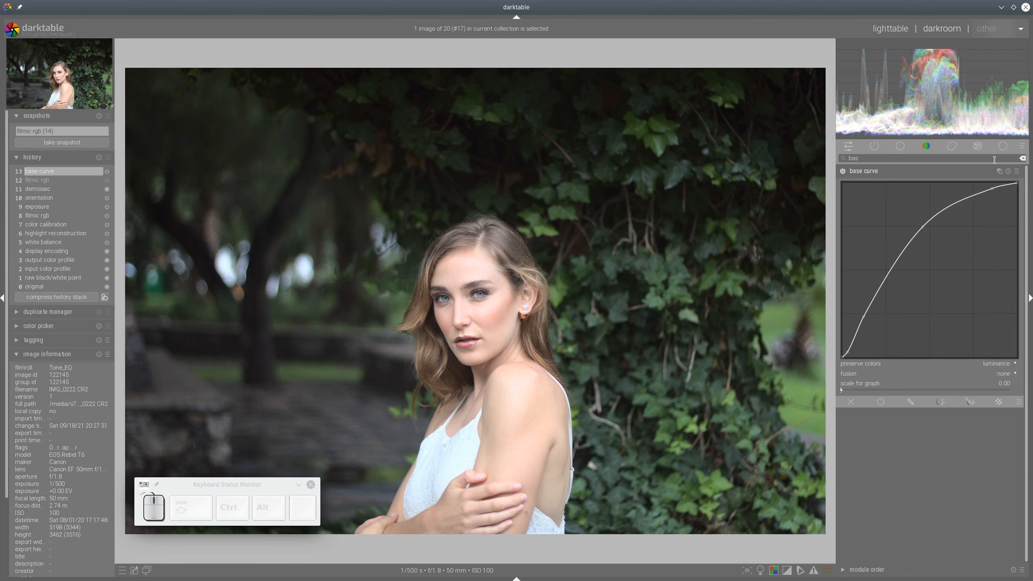
Lower the portrait's exposure to -0.30 EV
click(1003, 145)
click(874, 412)
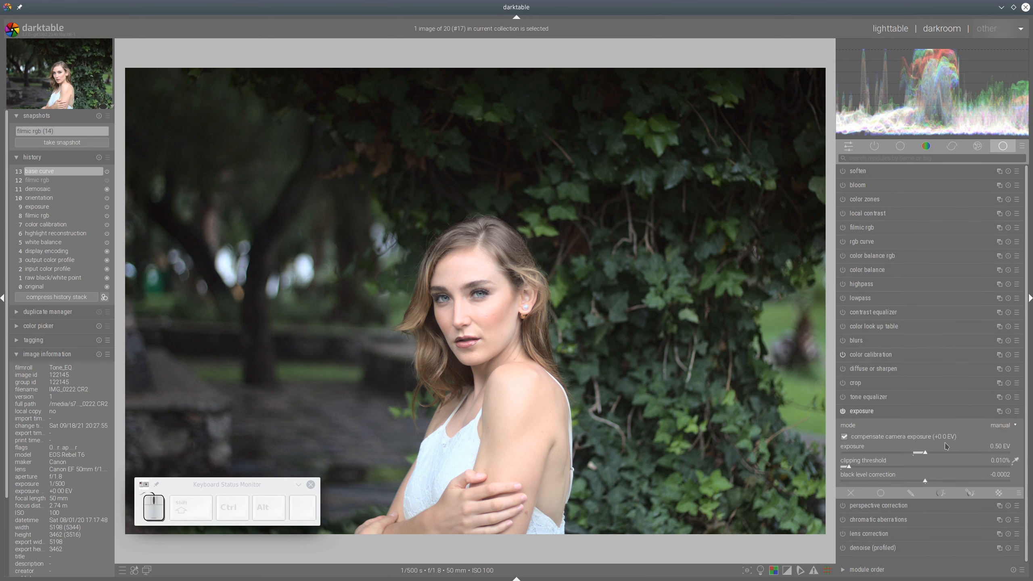
click(911, 453)
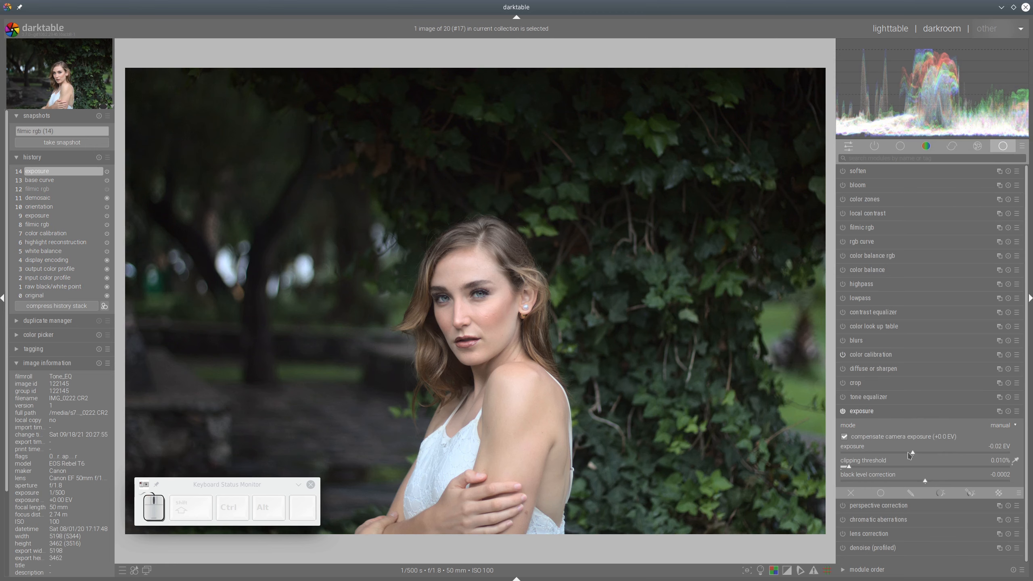
click(910, 453)
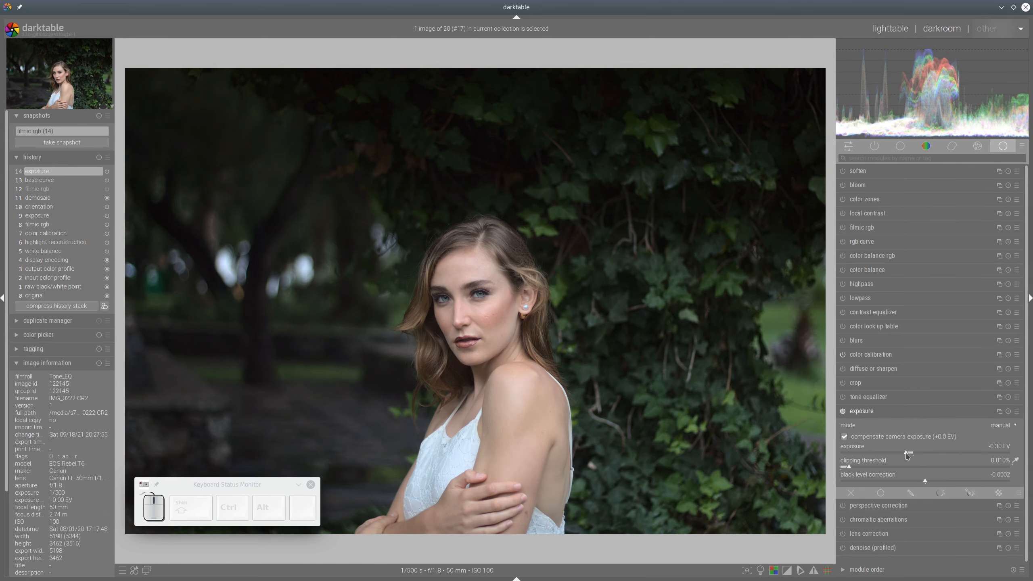
click(886, 413)
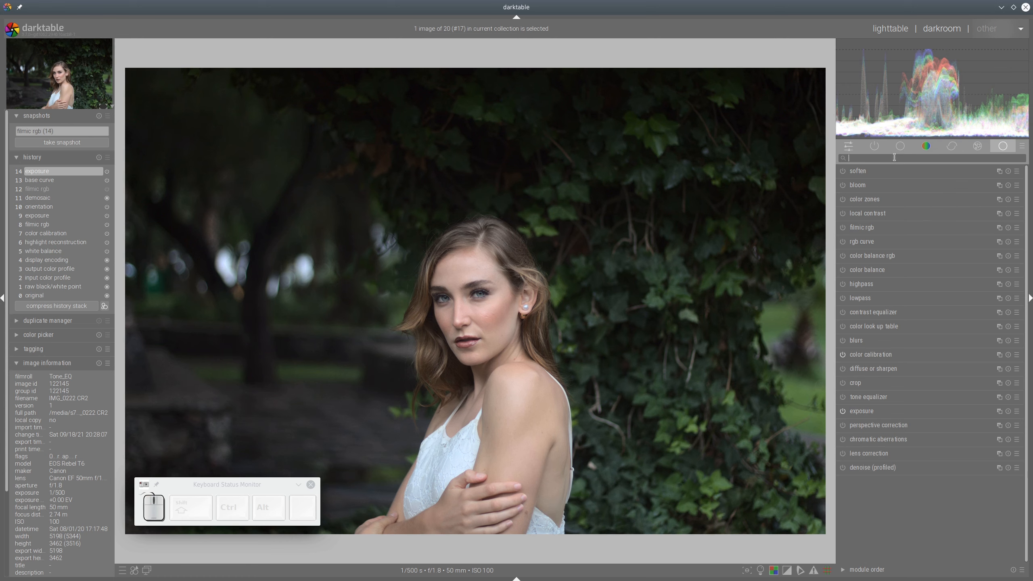
Add a slightly raised highlight point and a shadow point close to the black end on the portrait's tone curve
text(tone)
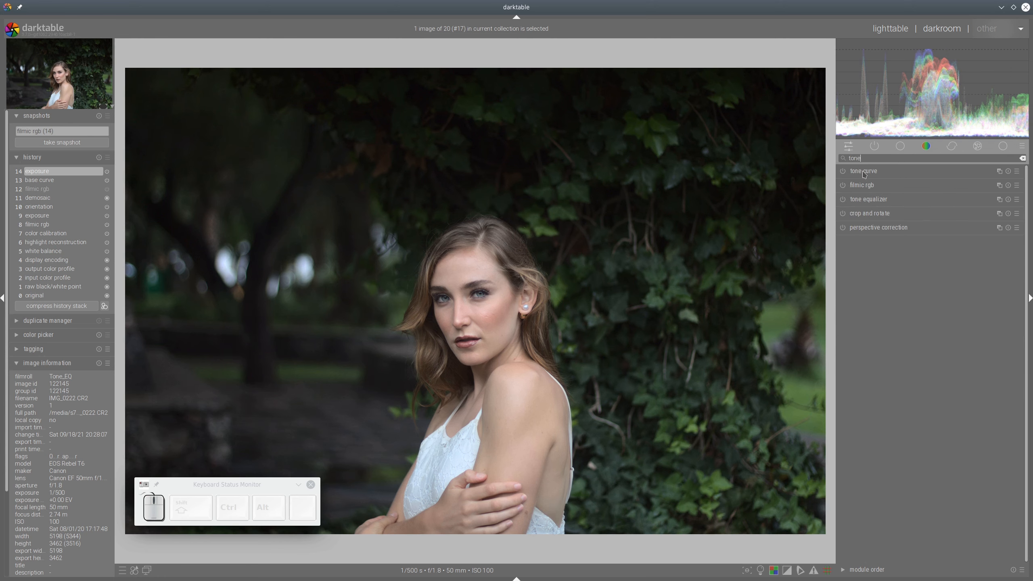
click(864, 172)
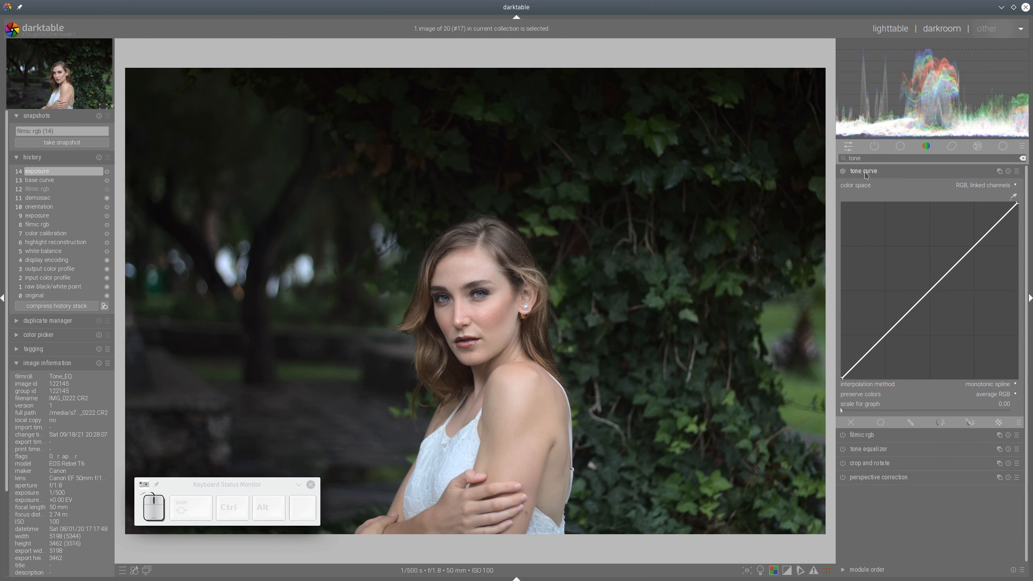
click(998, 225)
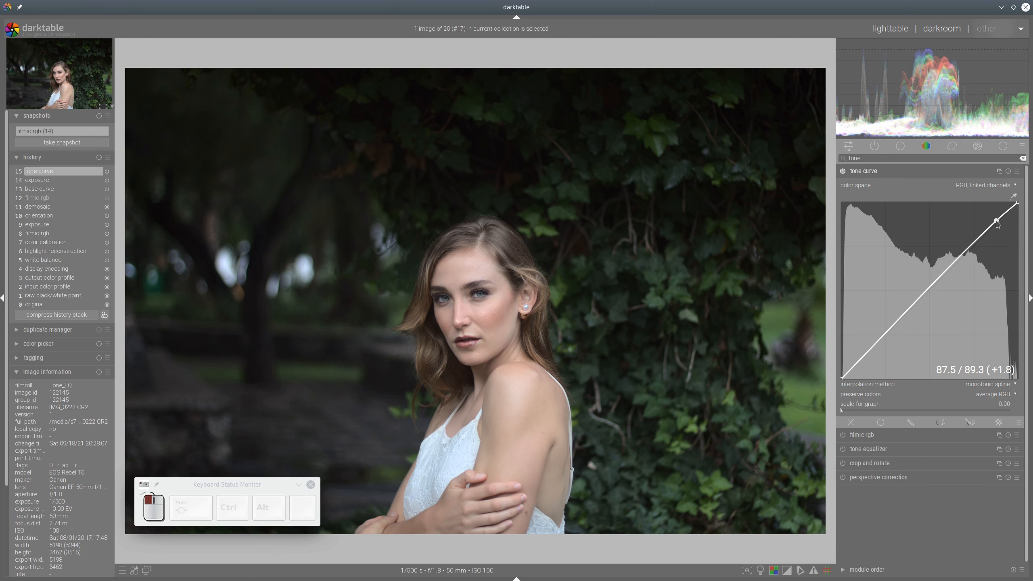
drag(997, 222, 996, 221)
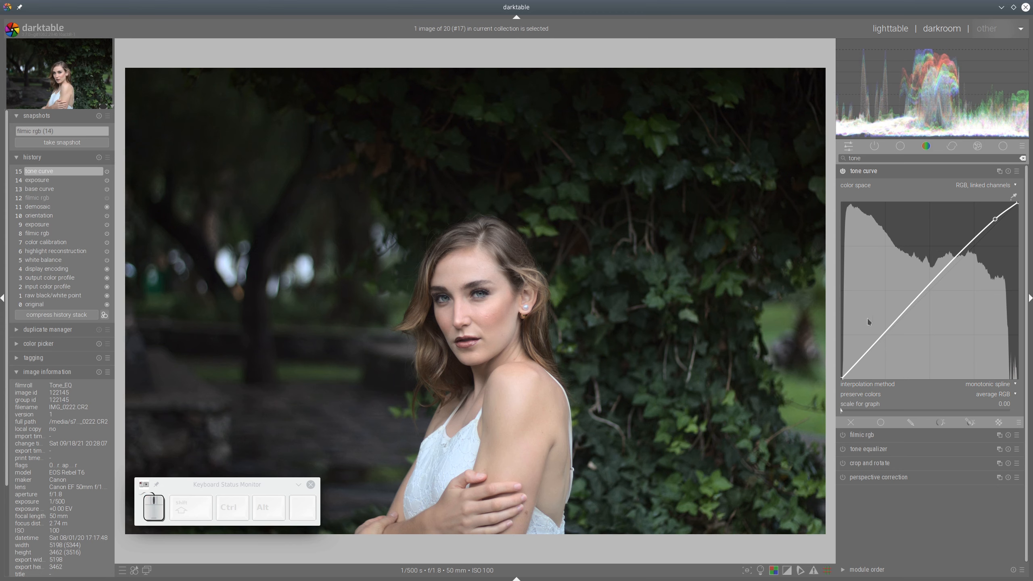
drag(850, 370, 851, 370)
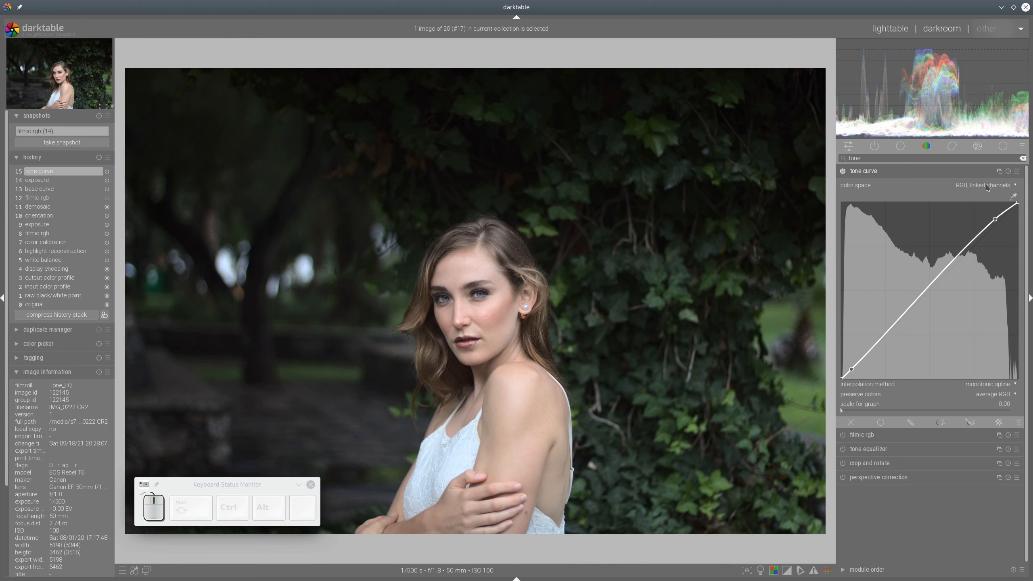
Set the tone curve's color space to Lab, independent channels and steepen the a channel into an S-curve around its center
click(973, 189)
click(976, 177)
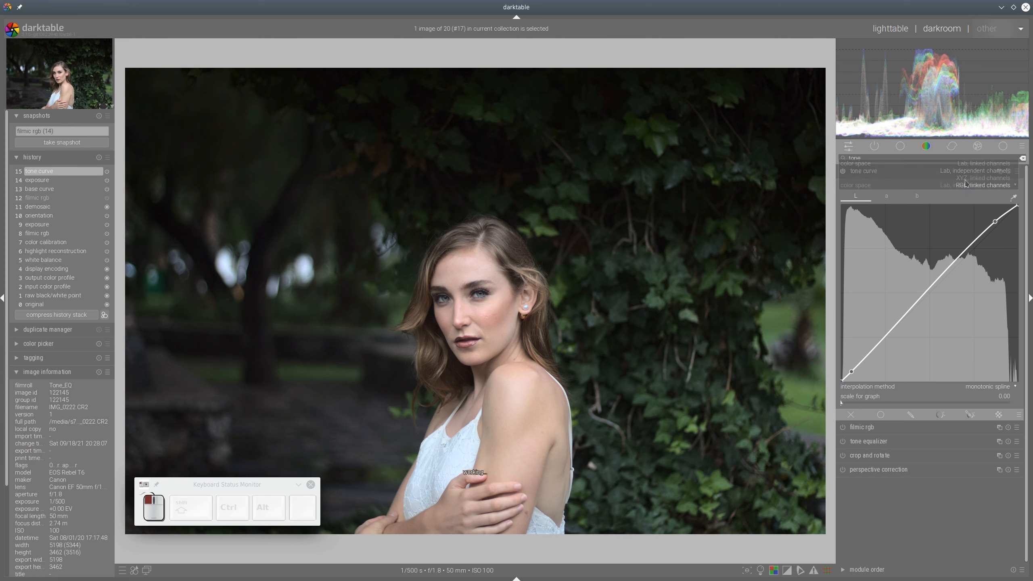
click(890, 199)
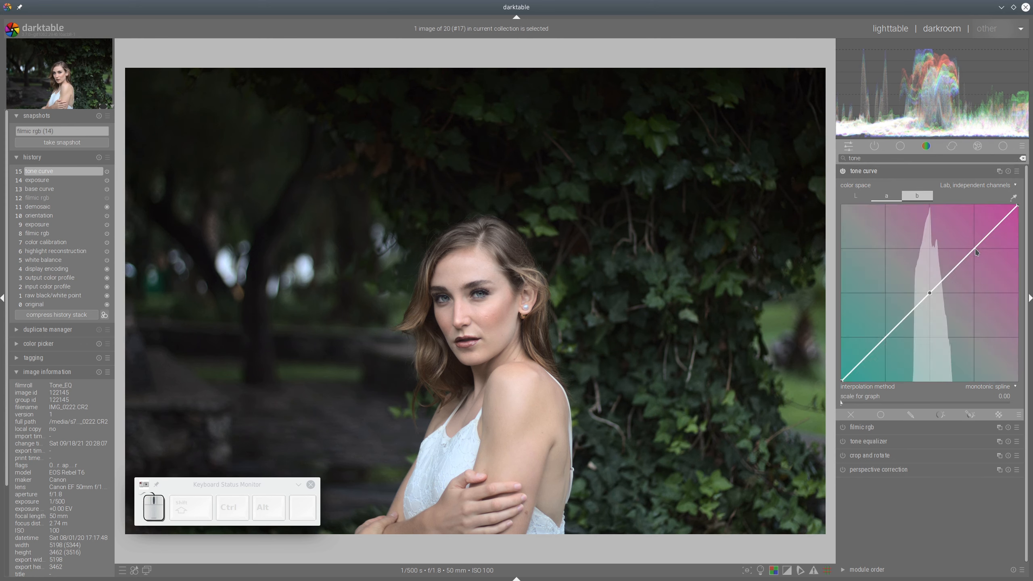
drag(975, 252, 963, 249)
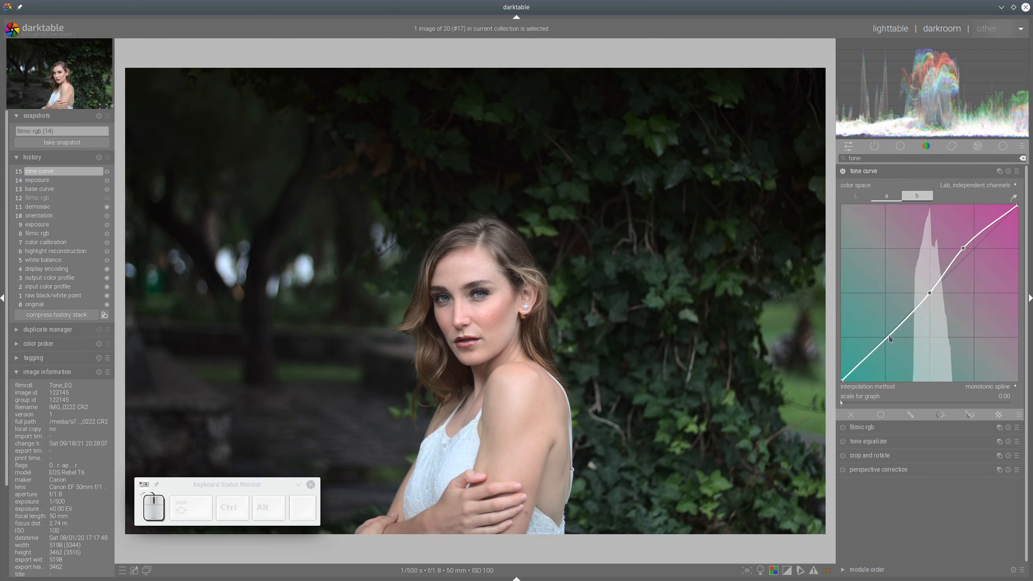
drag(889, 335, 899, 334)
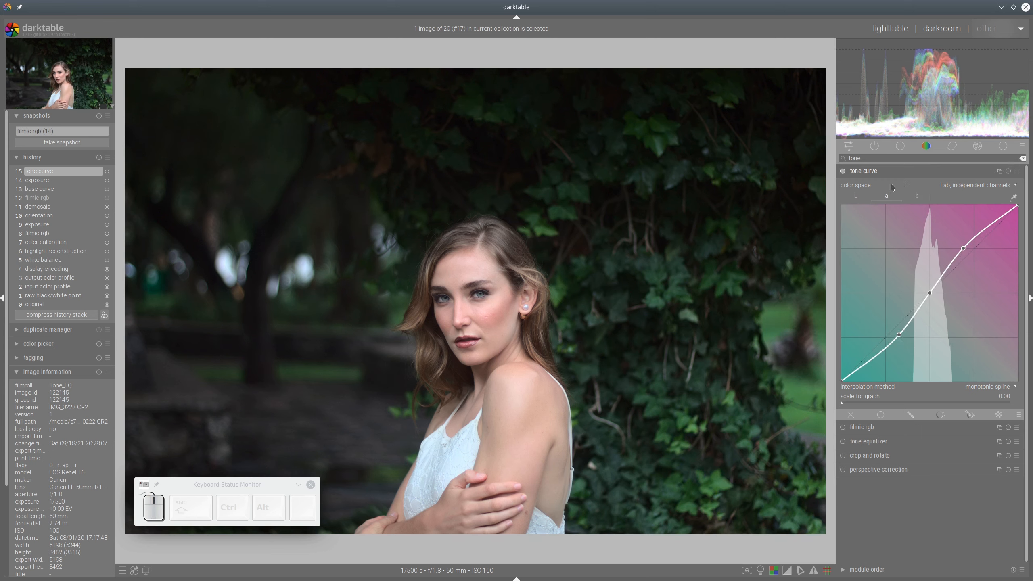
Steepen the tone curve's b channel into an S-curve with its upper point at about 48.9 / 59.9
click(917, 197)
drag(972, 254, 964, 252)
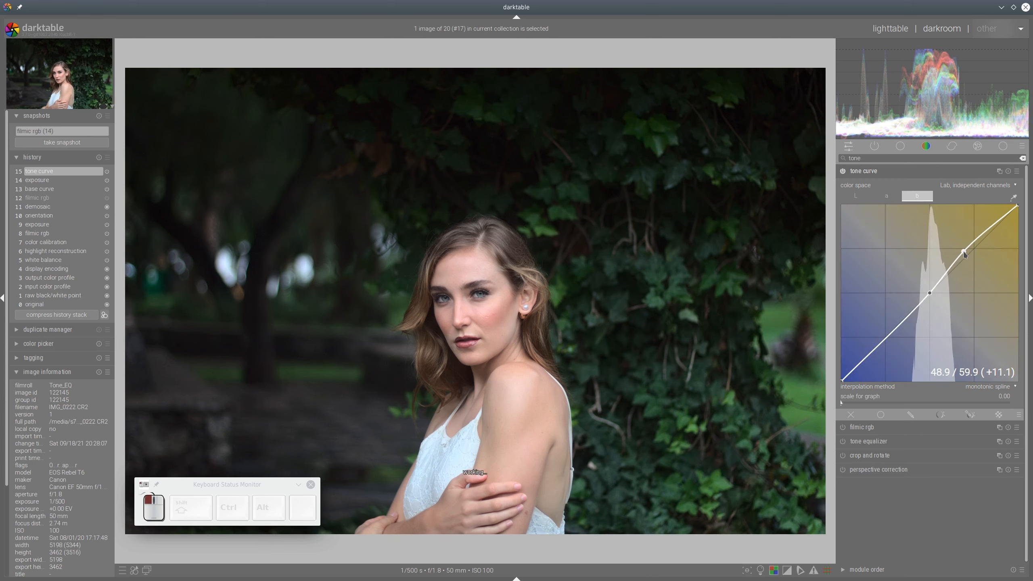
drag(891, 331, 899, 337)
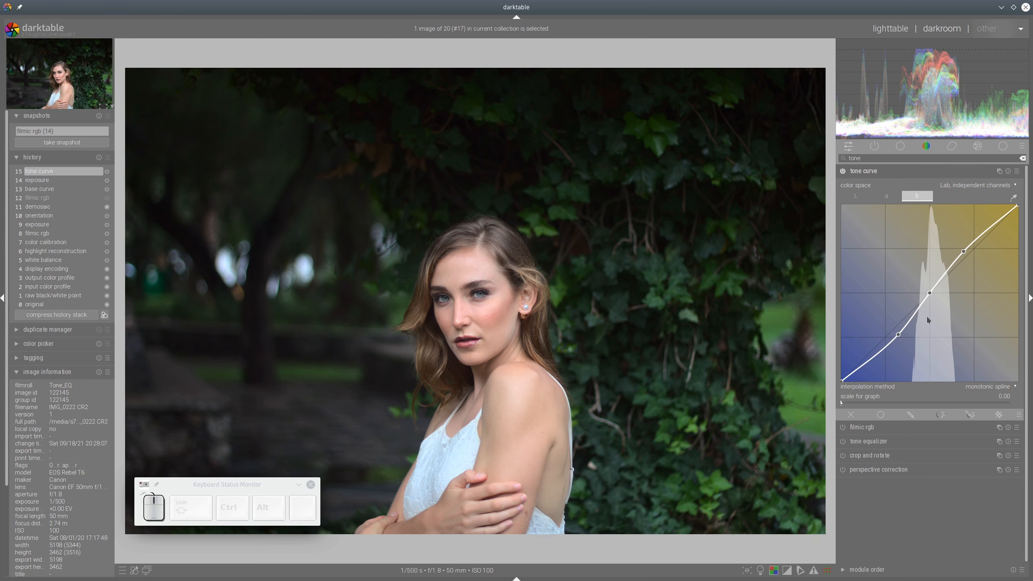
click(908, 171)
Turn on local contrast for the portrait and show its settings
click(1003, 147)
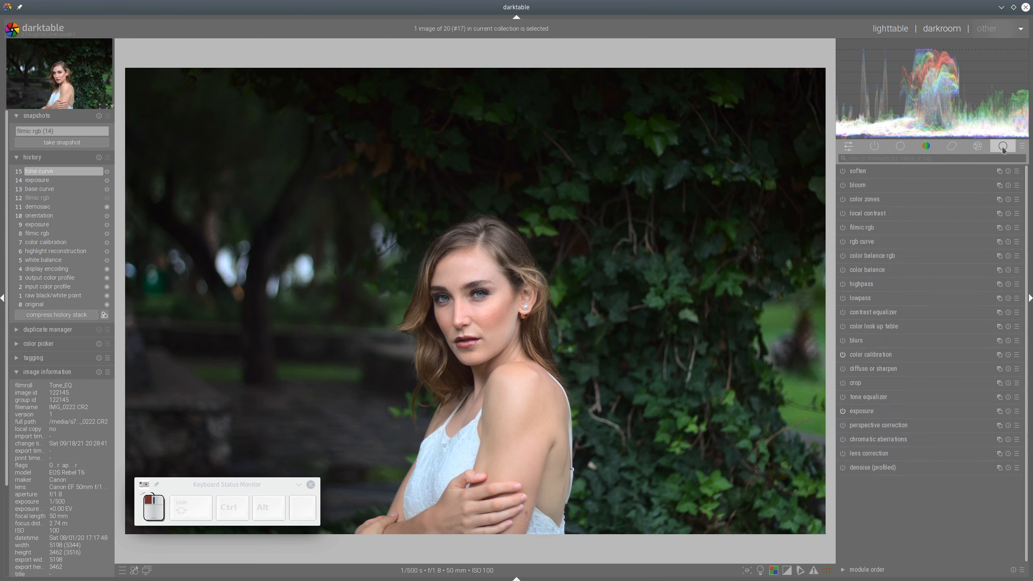
click(843, 213)
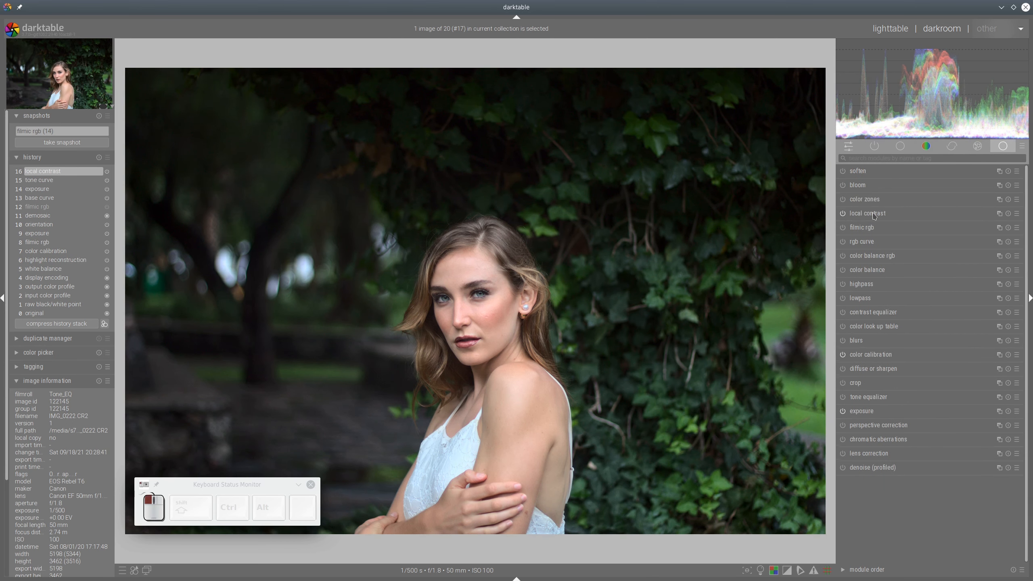
click(874, 215)
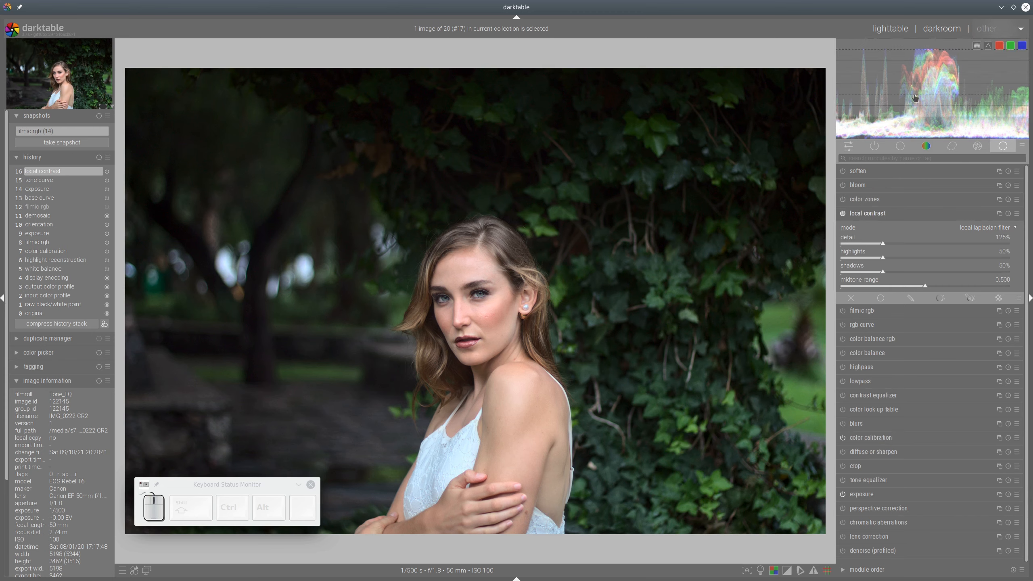
Reduce the portrait's exposure further to -0.50 EV
click(870, 495)
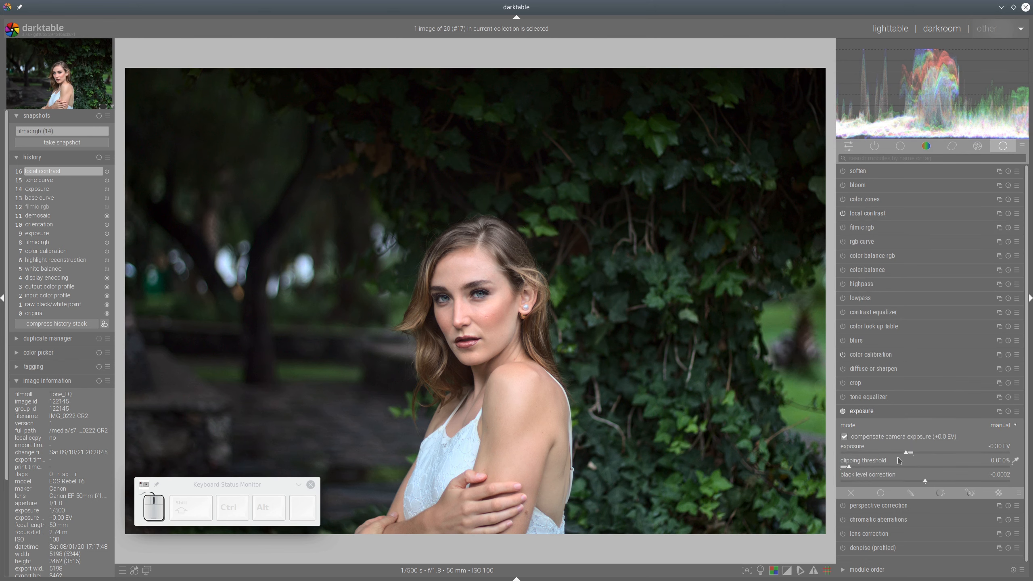
click(901, 455)
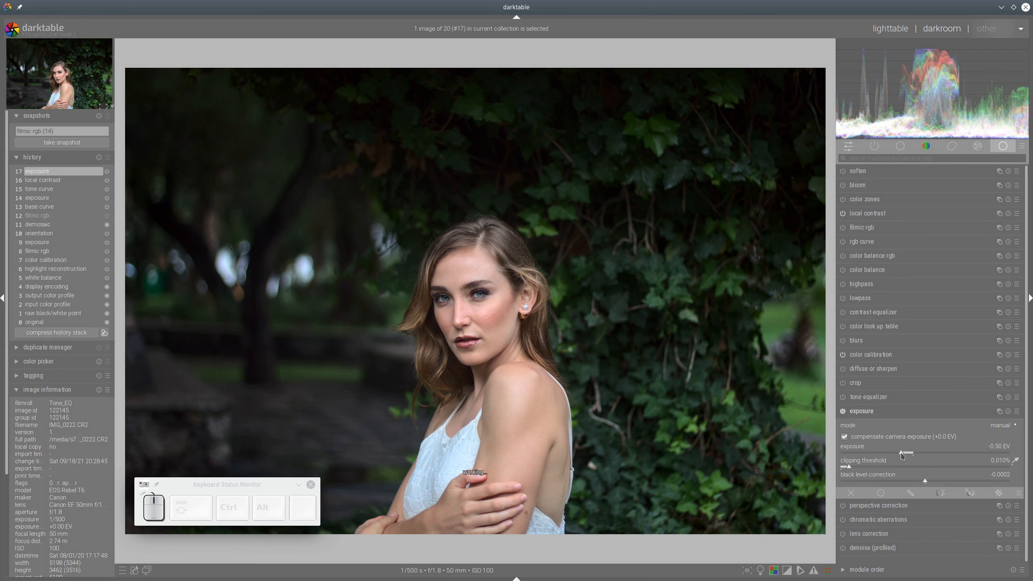
click(897, 414)
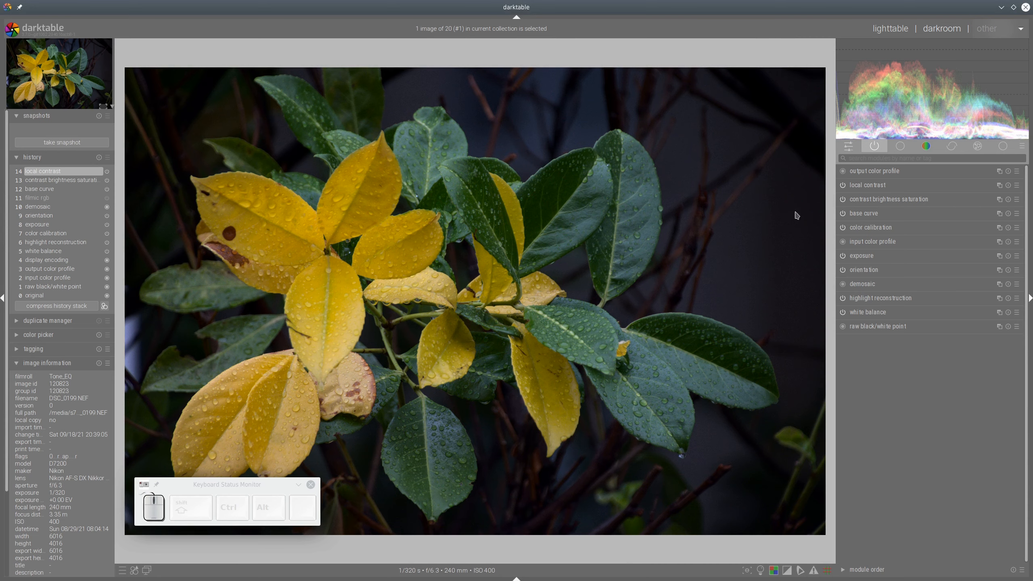
Turn off base curve, contrast brightness saturation and local contrast for the yellow-leaf photo
click(842, 213)
click(842, 199)
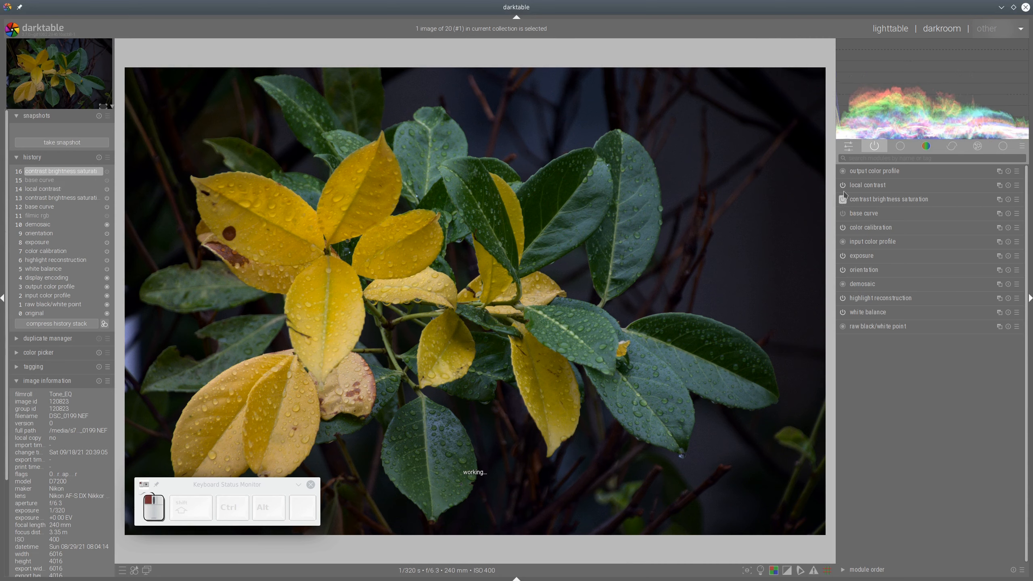
click(843, 185)
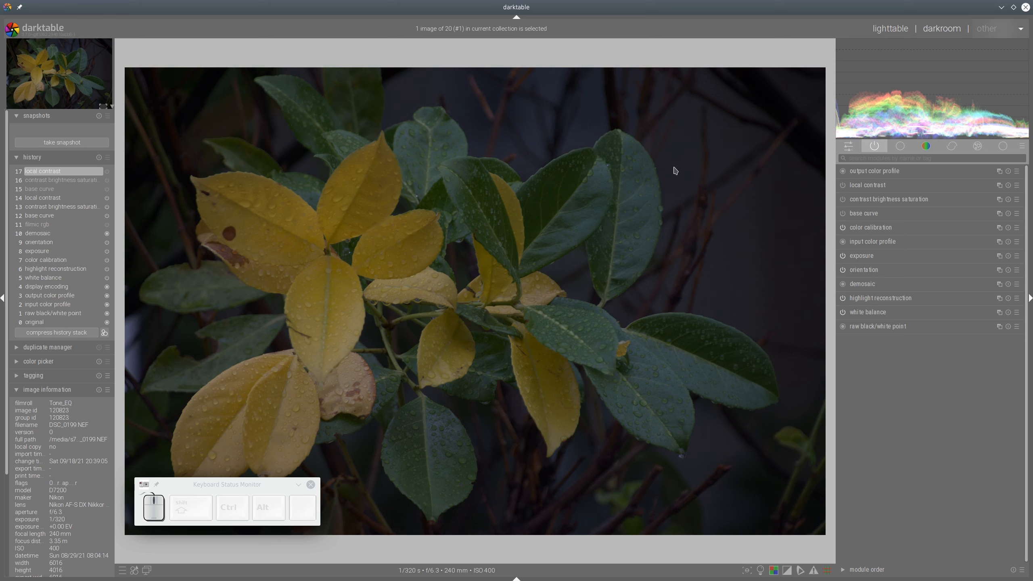
mouse_move(861, 93)
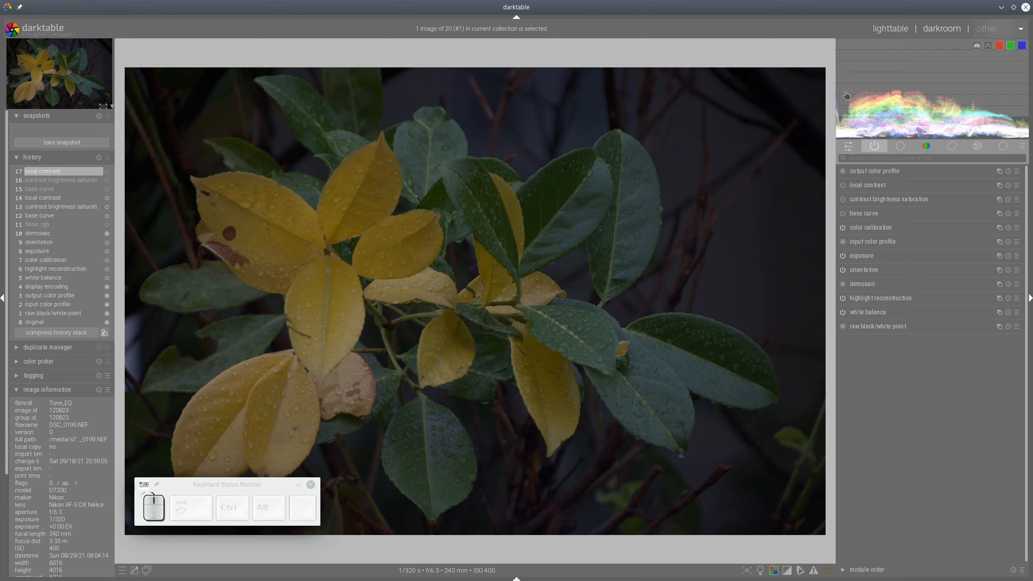
drag(846, 91, 1026, 92)
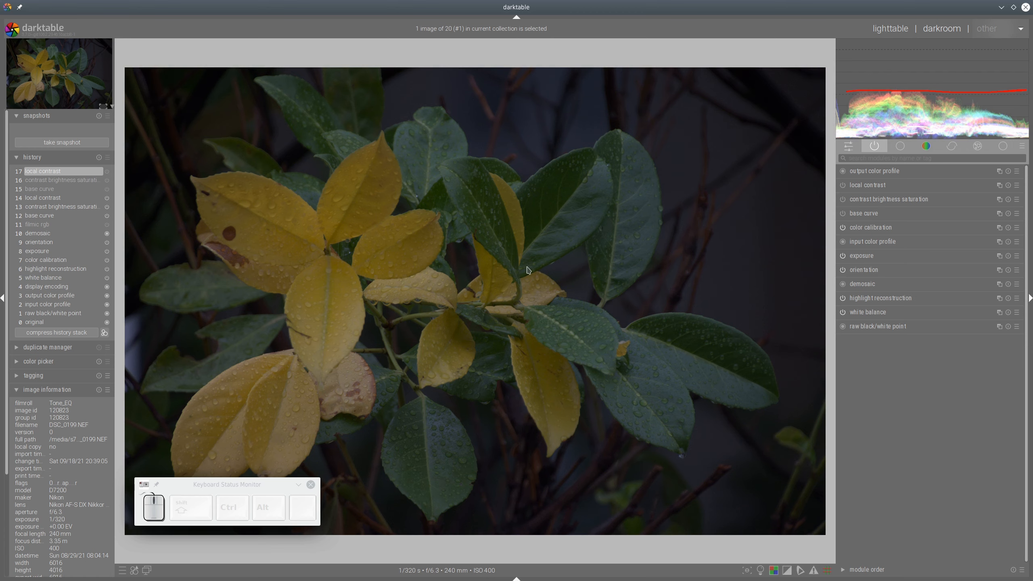
Turn base curve, contrast brightness saturation and local contrast back on for the yellow-leaf photo
click(842, 213)
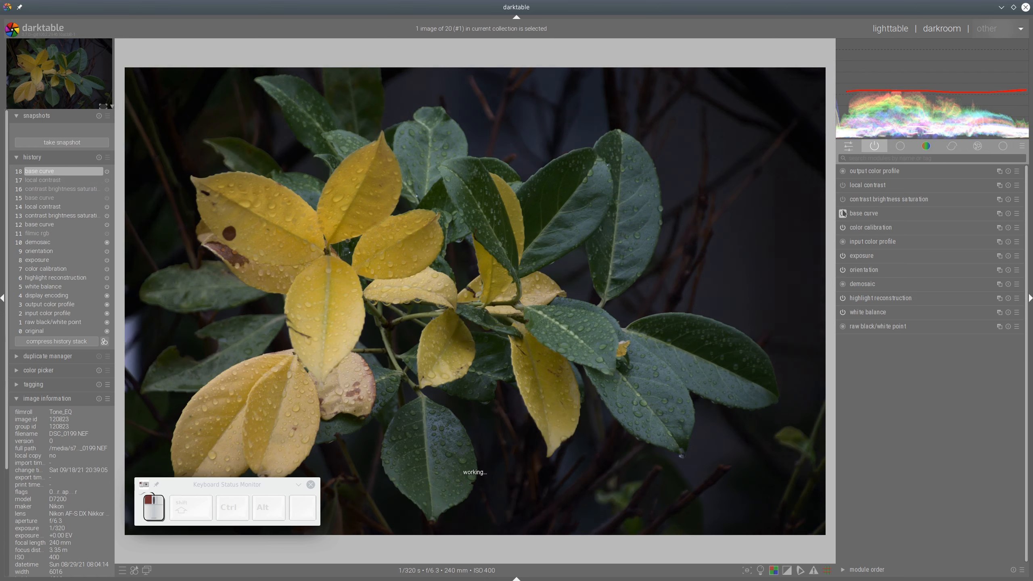
click(842, 199)
click(842, 186)
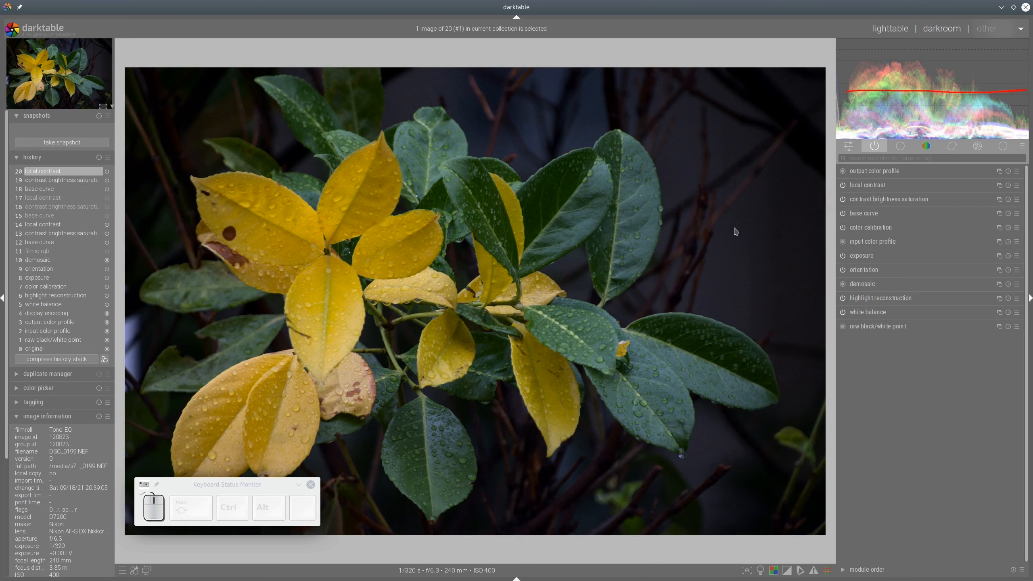
Open the edited hammock photo and compare it with base curve, contrast brightness saturation and local contrast switched off and back on
click(891, 28)
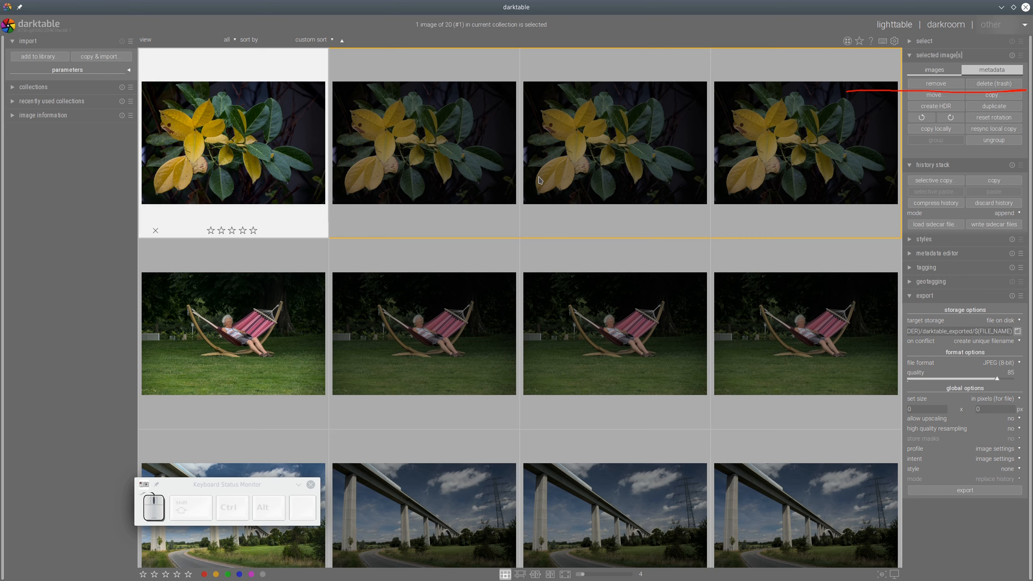
double_click(256, 315)
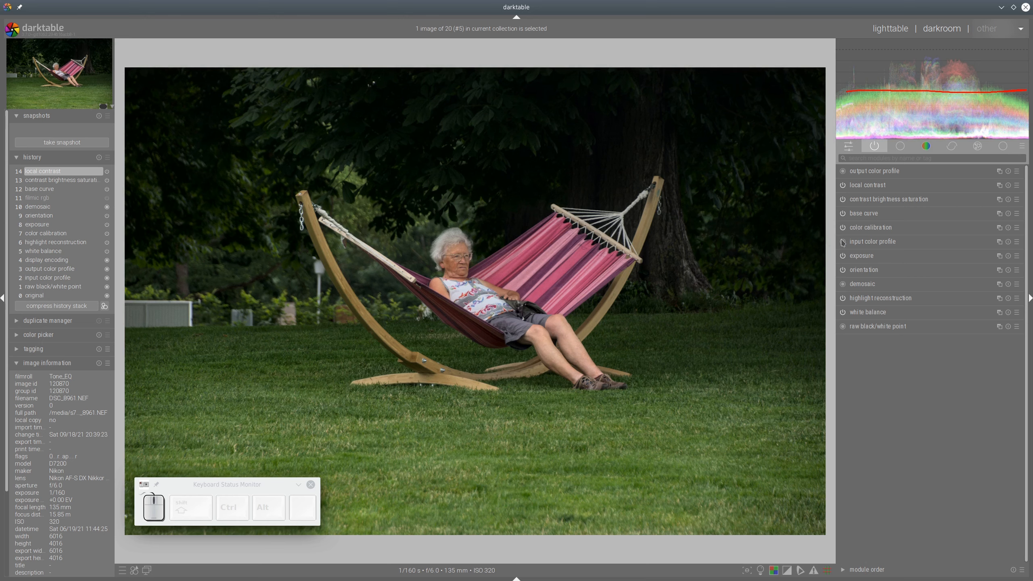
click(842, 213)
click(842, 199)
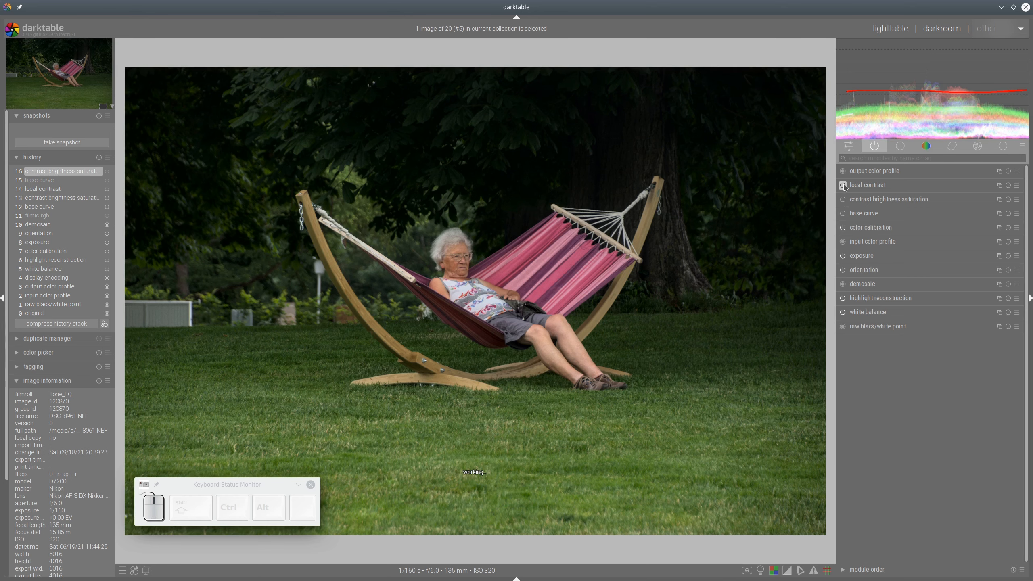
click(842, 185)
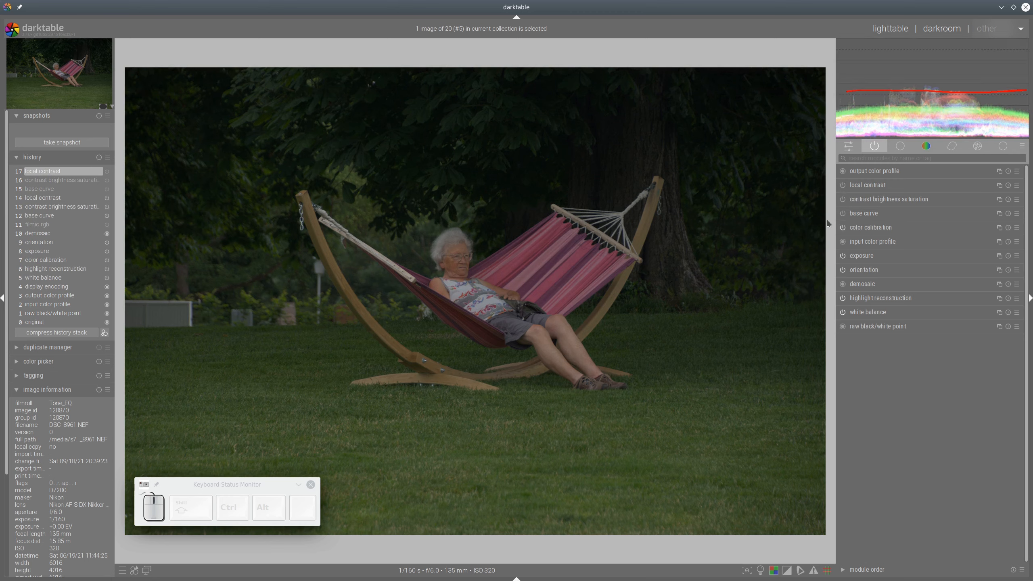
click(842, 213)
click(842, 199)
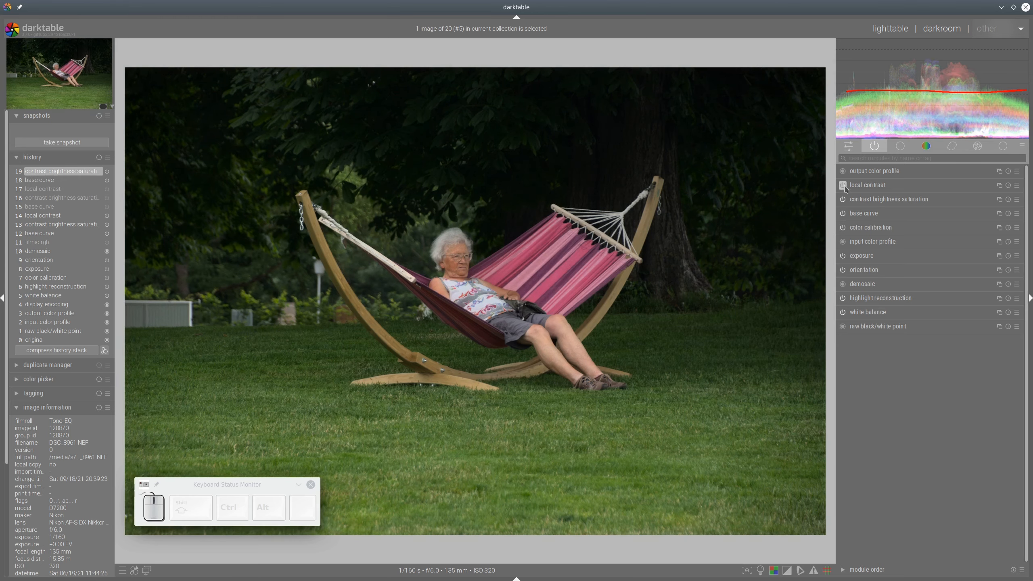
Open the edited viaduct photo and compare it with base curve, contrast brightness saturation and local contrast switched off and back on
click(889, 29)
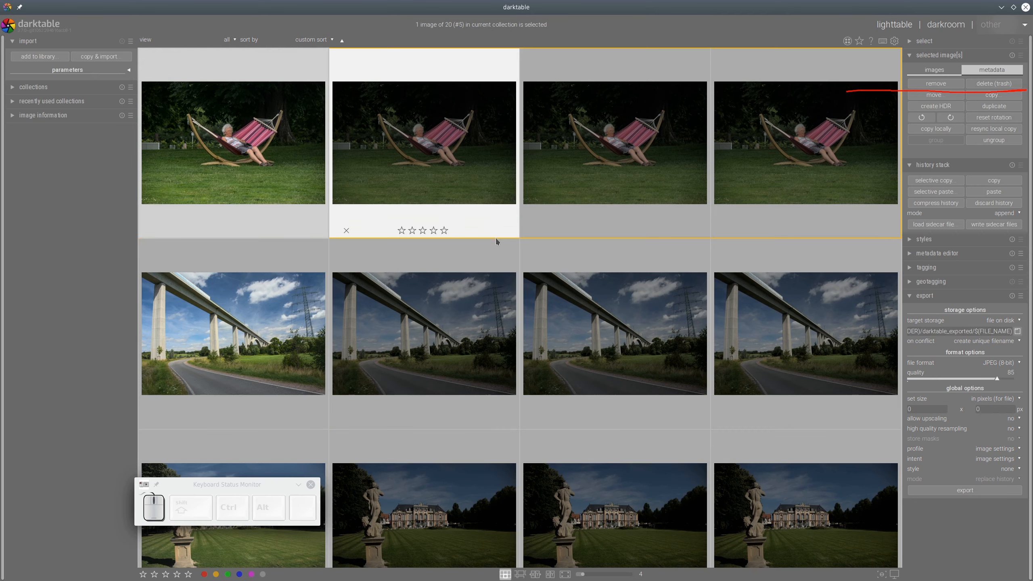
click(249, 331)
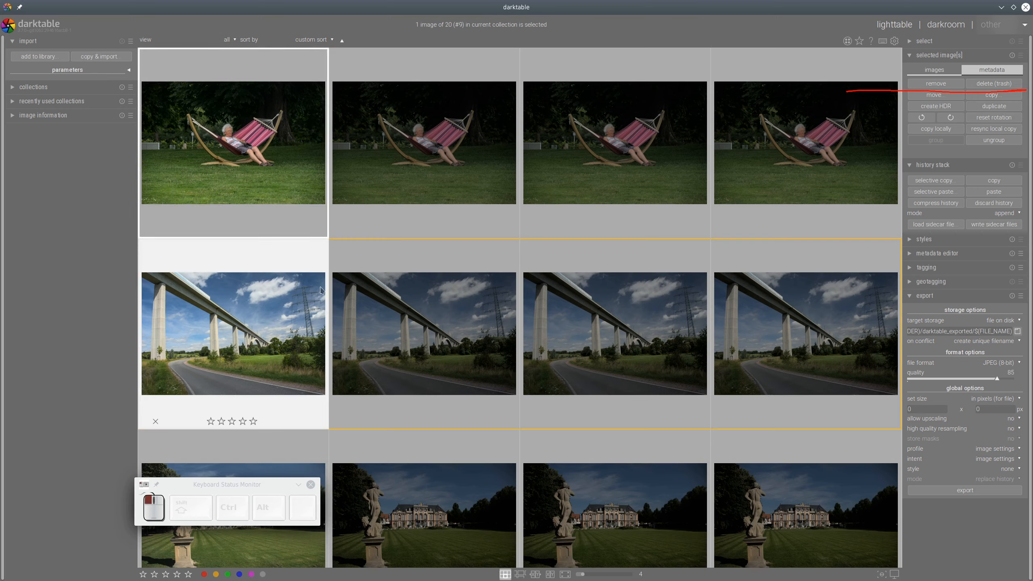
double_click(321, 290)
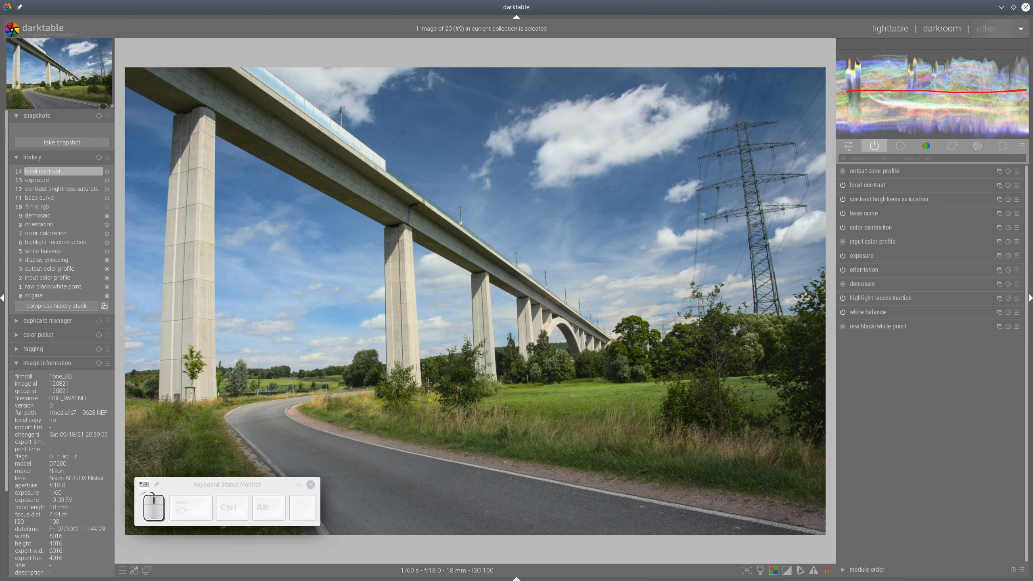
click(842, 213)
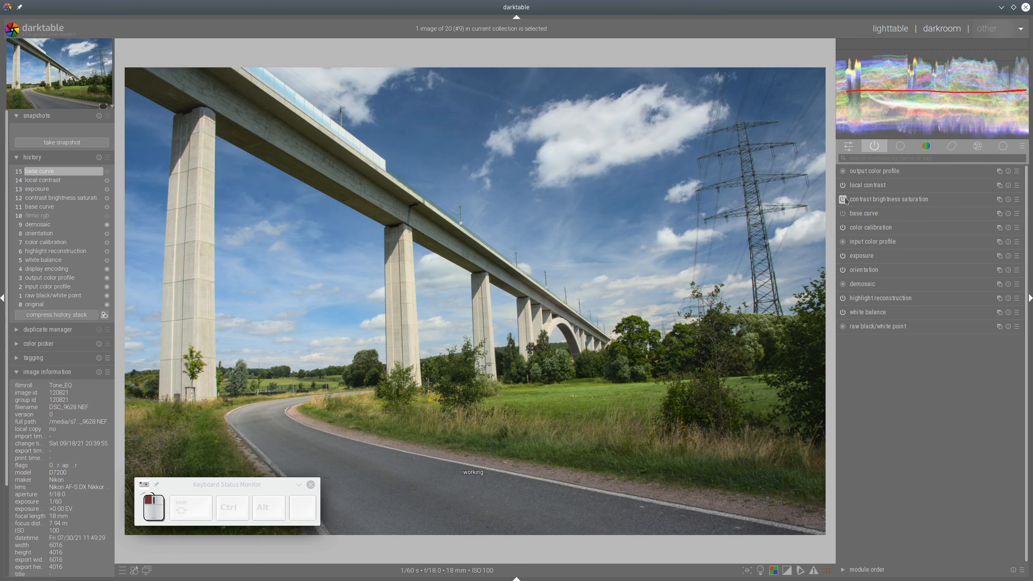
click(842, 199)
click(842, 185)
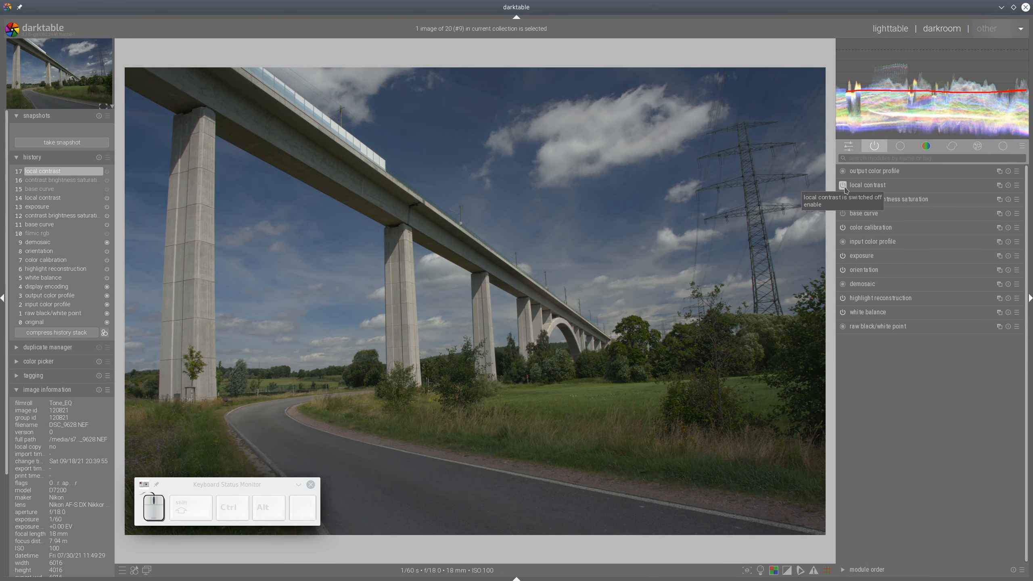
click(842, 185)
click(842, 199)
click(842, 213)
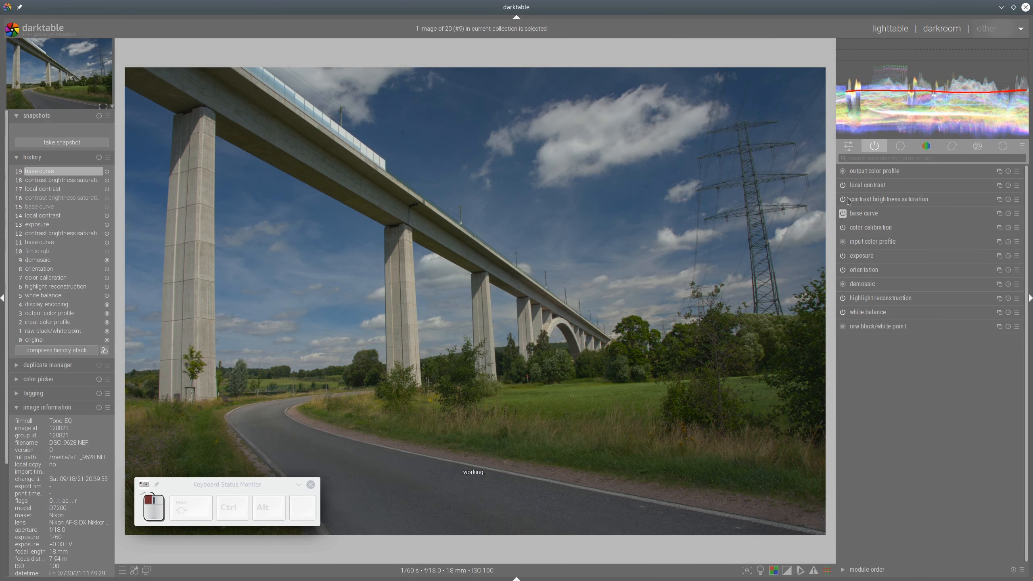
Open the edited palace and statue photo and turn off its base curve, tone curve and local contrast
click(888, 28)
scroll(227, 336, down, 1)
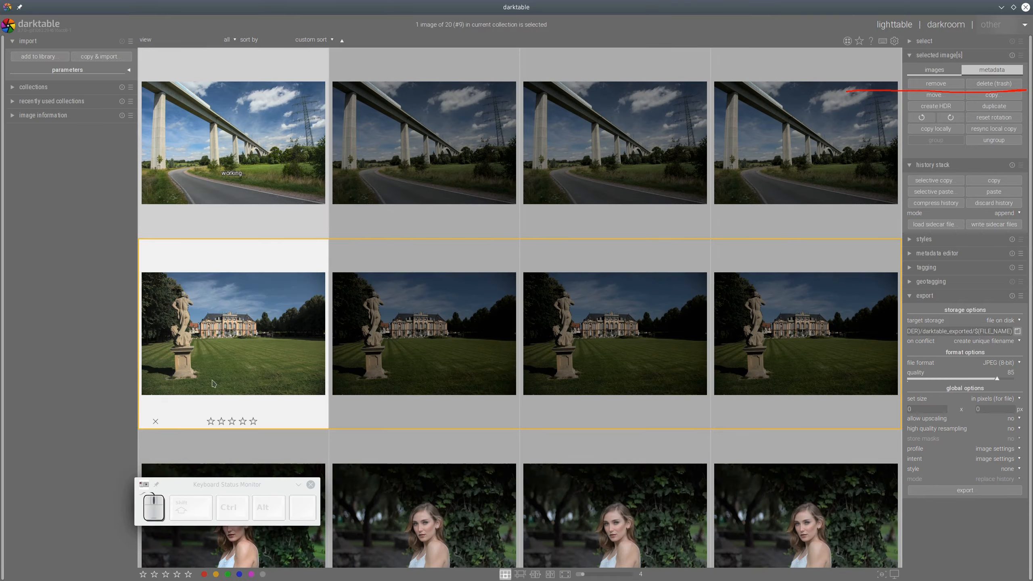
double_click(227, 336)
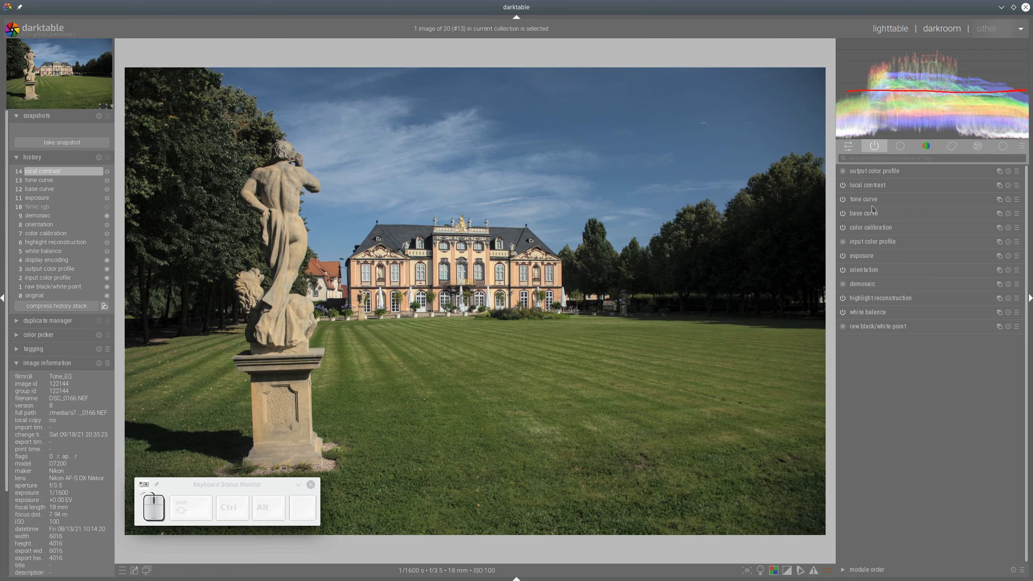
click(842, 213)
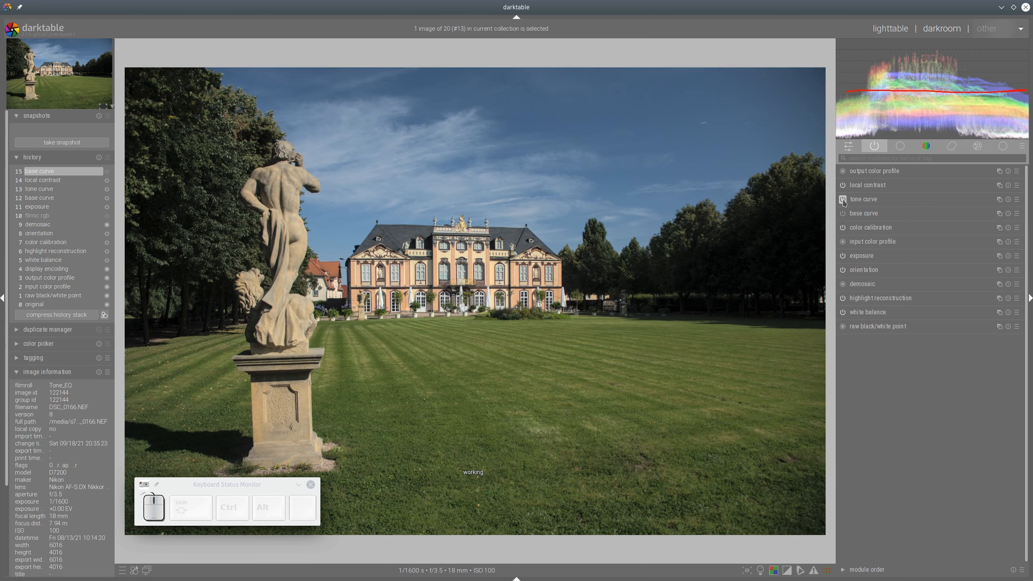
click(843, 199)
click(843, 185)
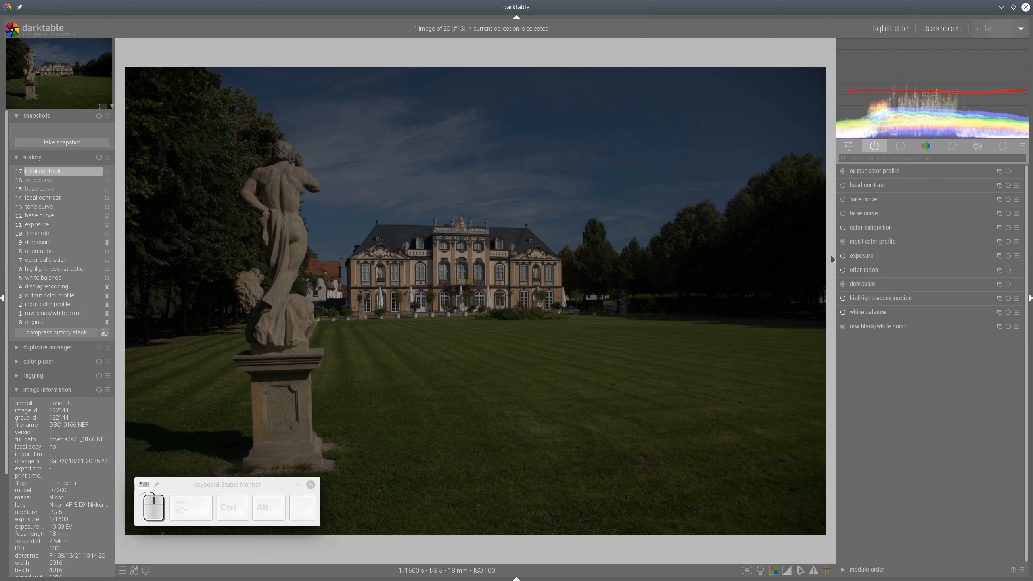
Try exposures of 2.83, 3.37 and 1.25 EV on the palace photo without base curve, and return it to a low exposure
click(862, 258)
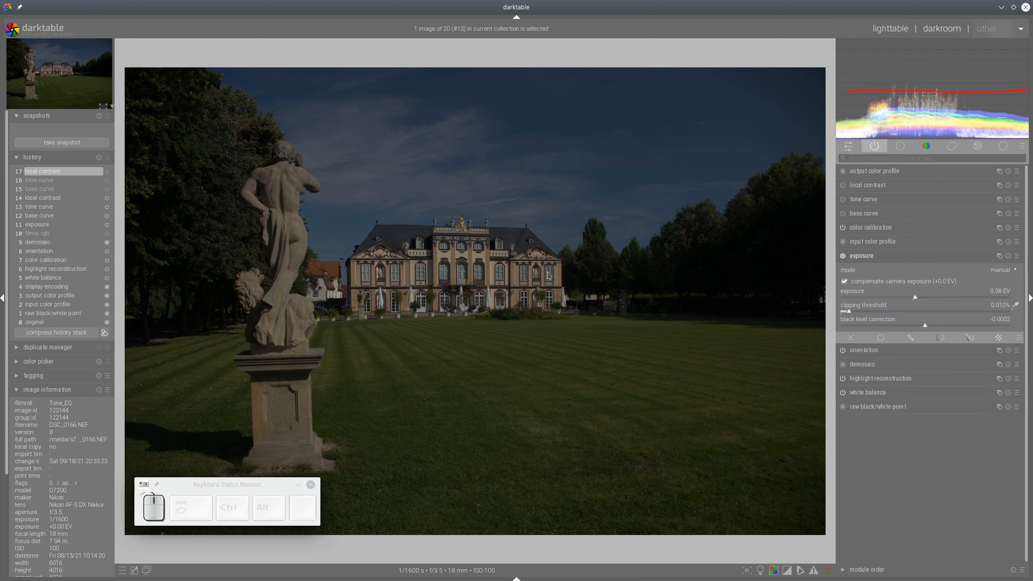
click(958, 298)
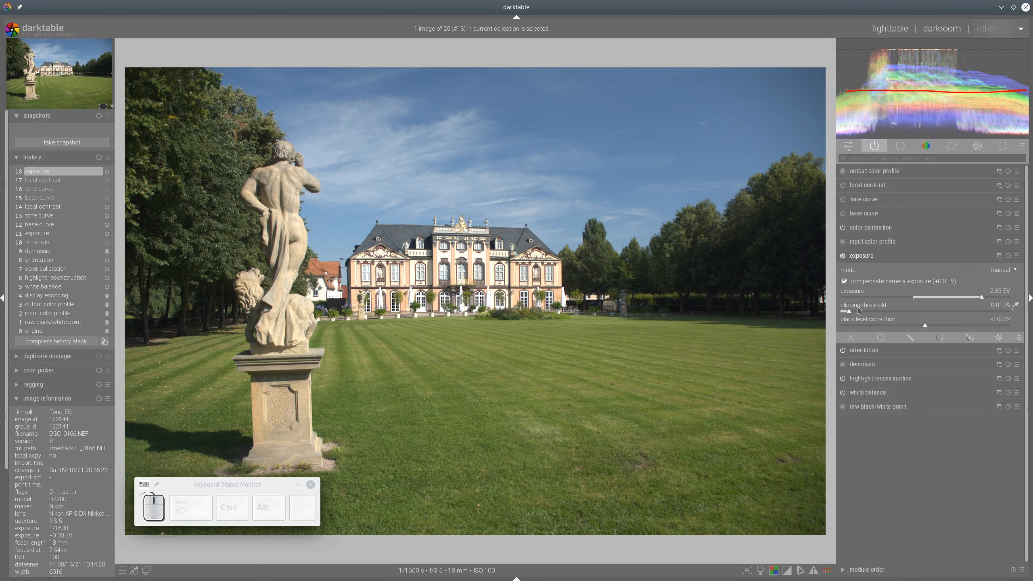
click(994, 297)
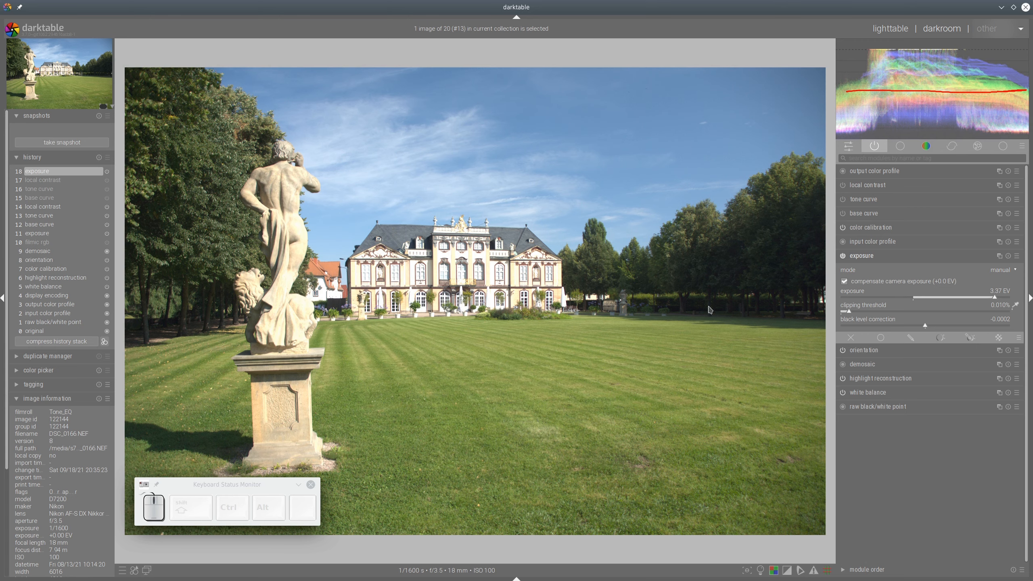
click(943, 299)
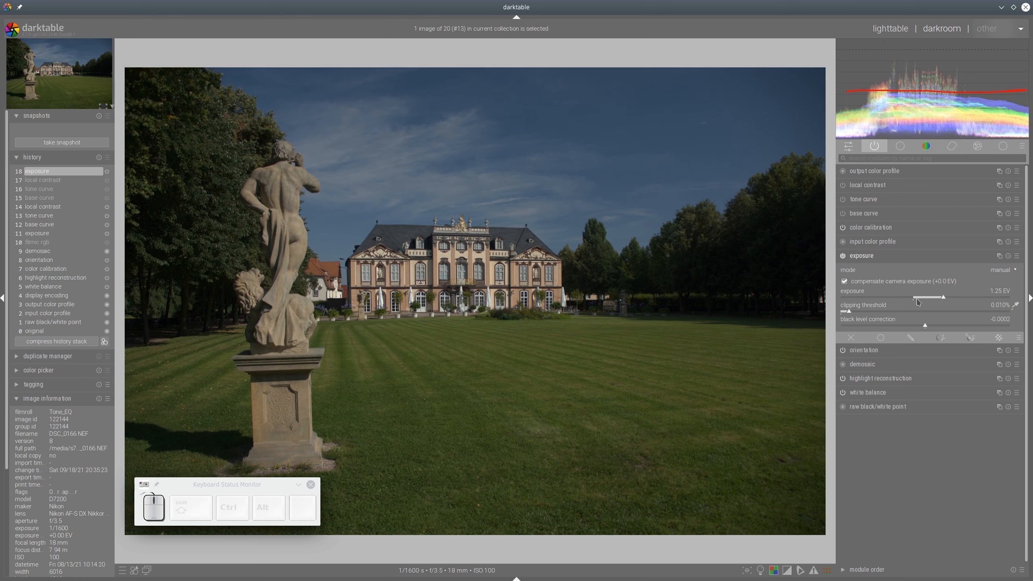
click(914, 300)
click(899, 257)
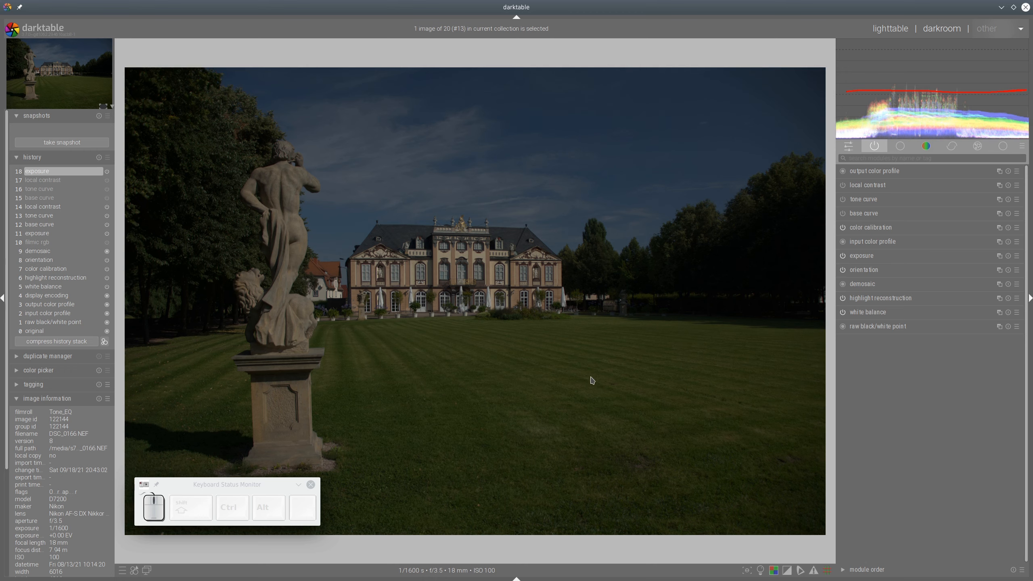
Reopen the palace photo, roll its history back to step 14 (local contrast), and turn off tone curve and local contrast
click(889, 33)
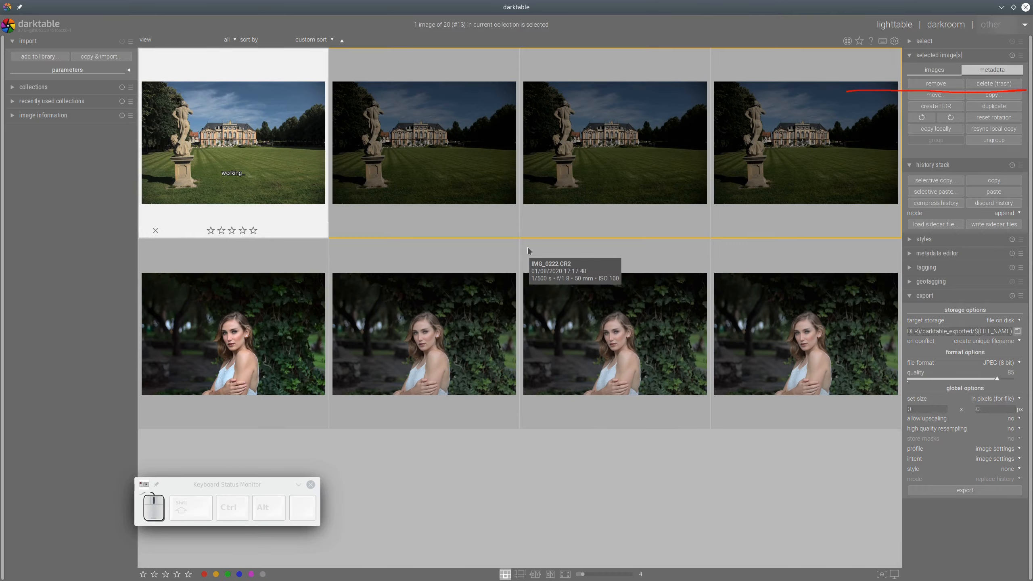
scroll(321, 285, up, 3)
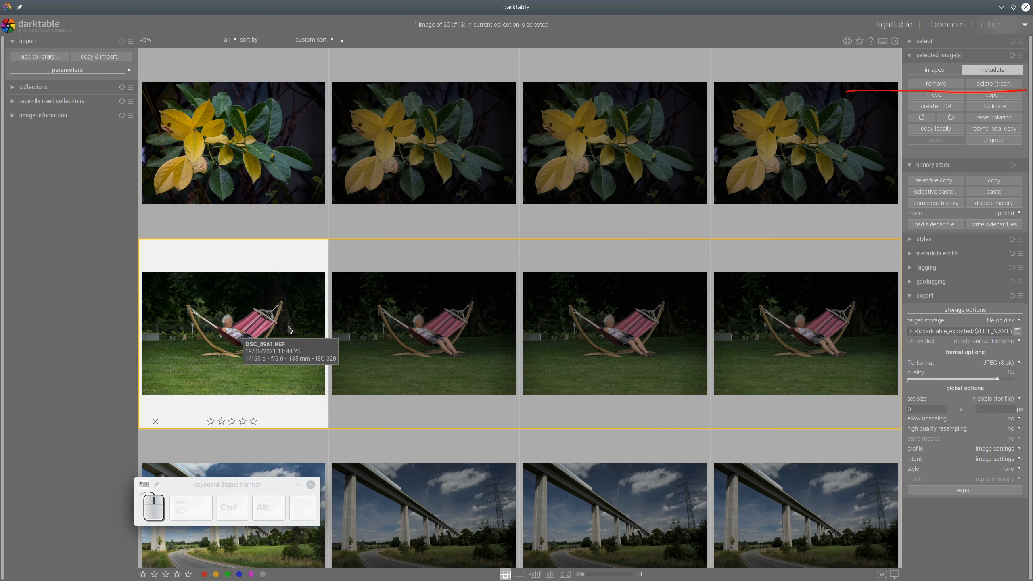
scroll(290, 329, up, 2)
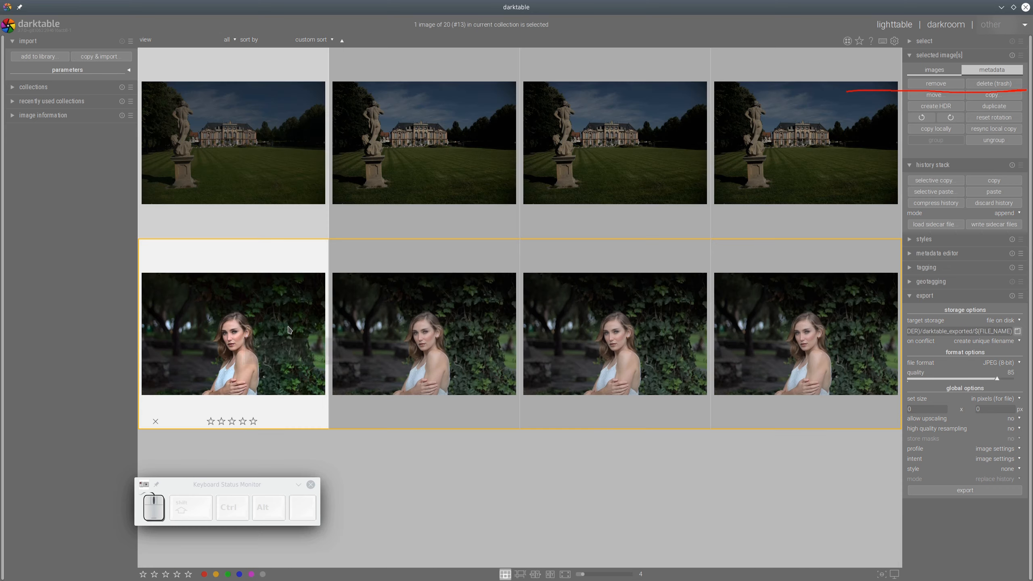
double_click(312, 158)
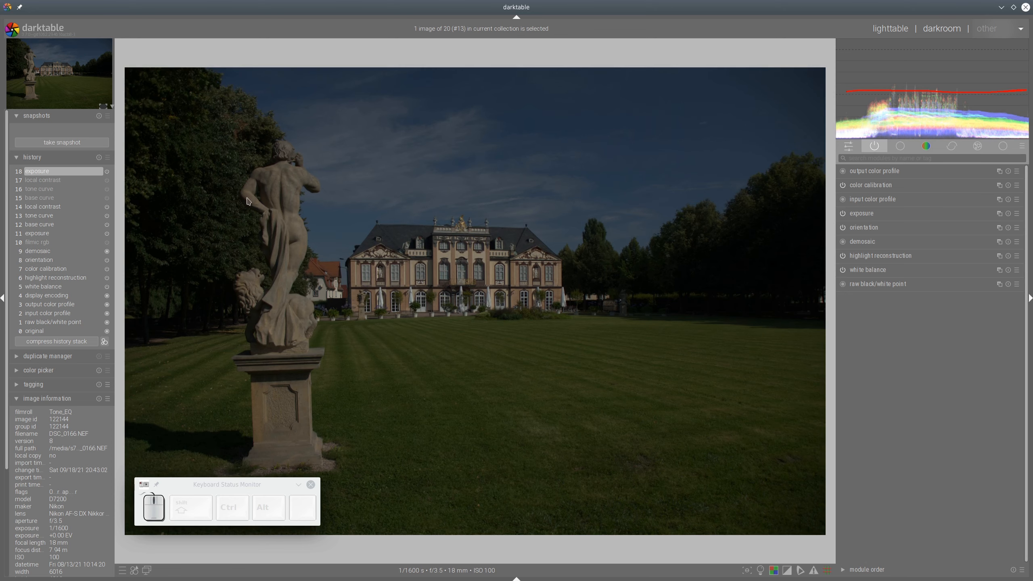
click(57, 207)
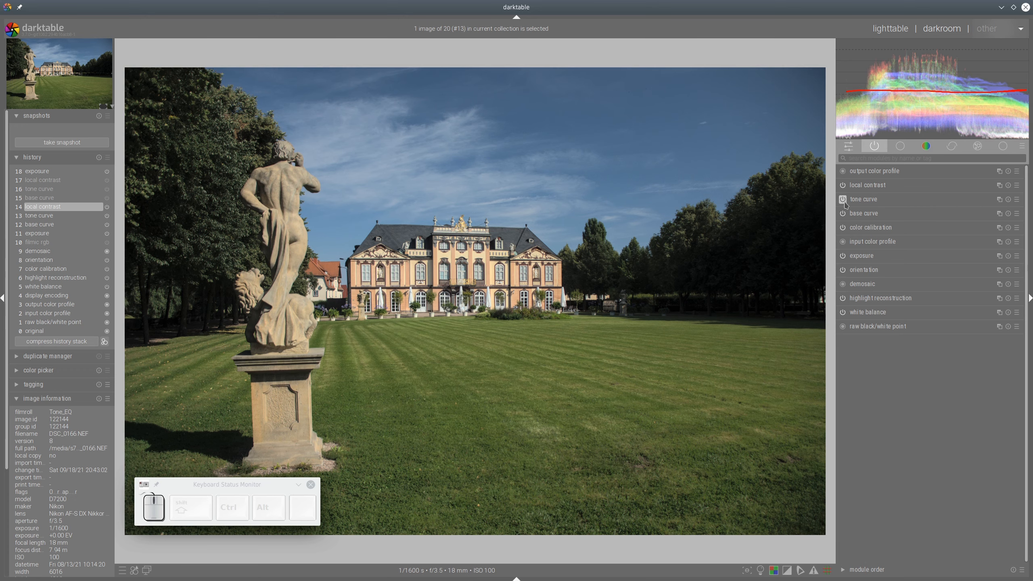
click(842, 199)
click(842, 185)
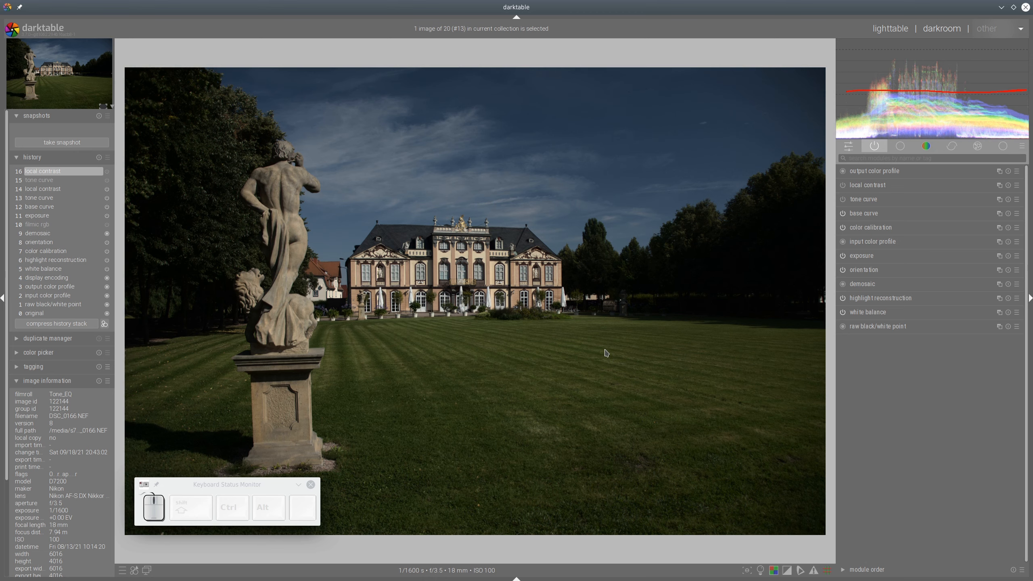
Try exposures of 1.42, 2.42 and 1.02 EV on the palace photo with base curve on, and settle slightly below 1.02 EV
click(869, 260)
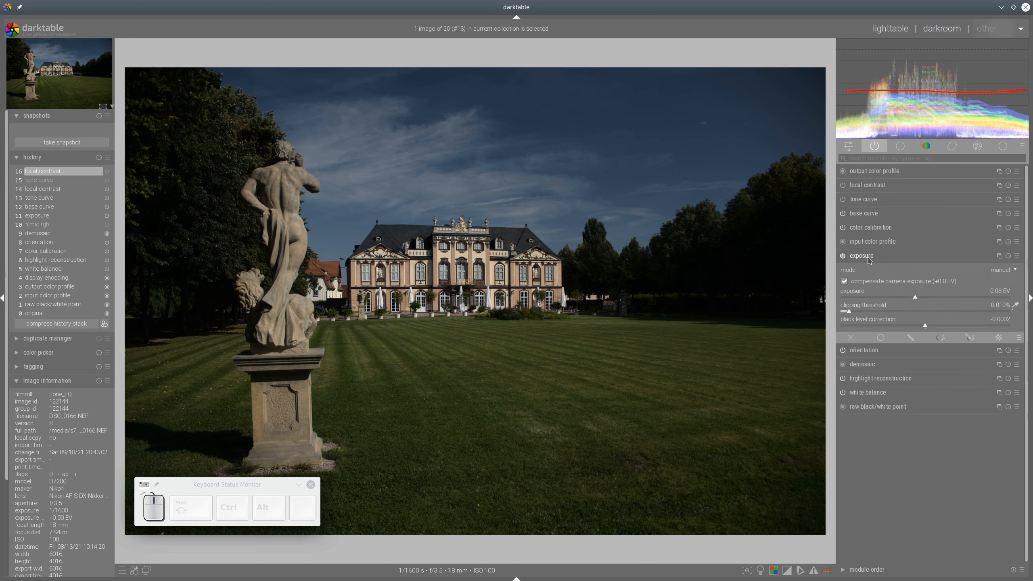
click(948, 298)
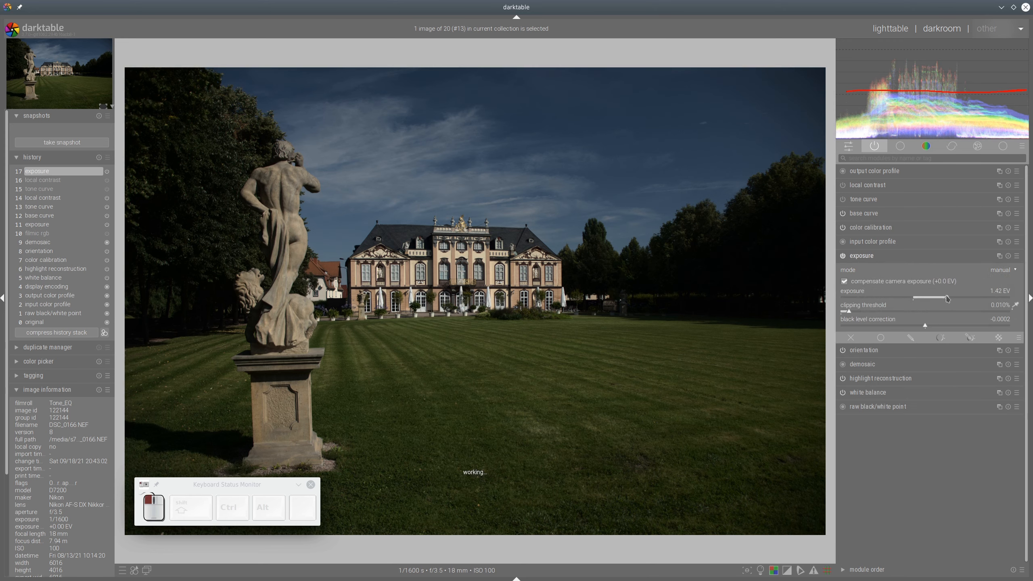
click(971, 299)
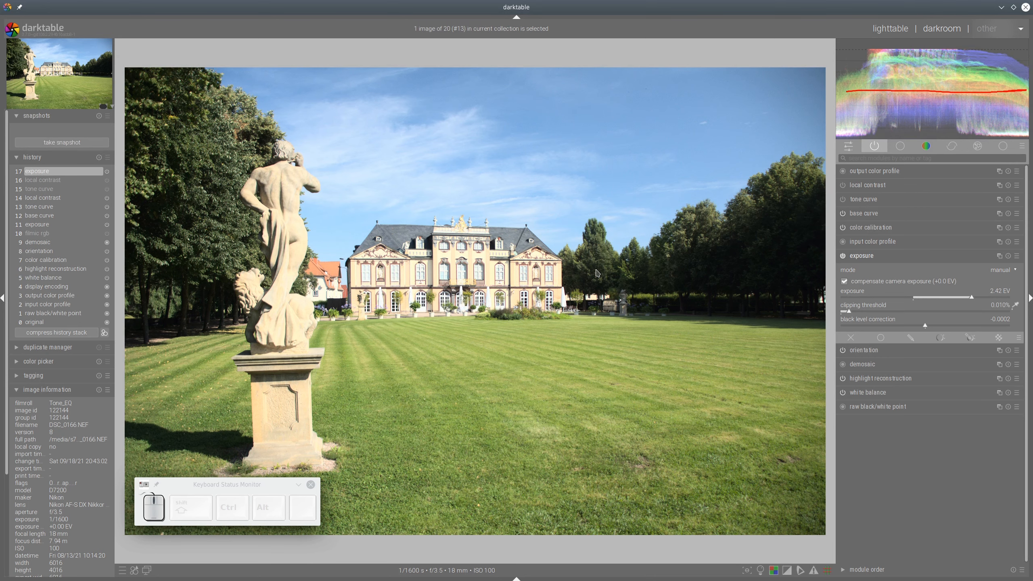
click(937, 297)
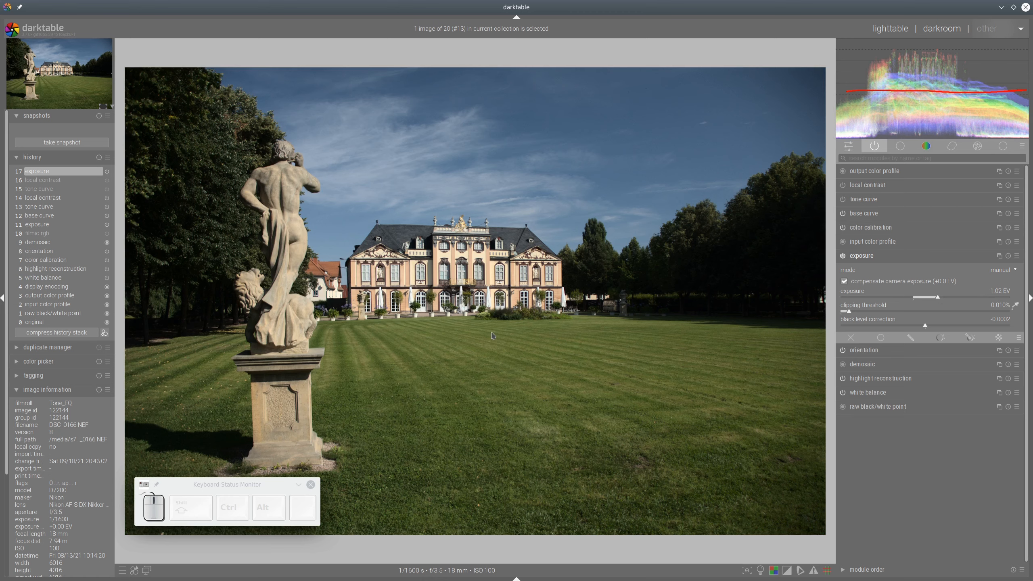
click(927, 297)
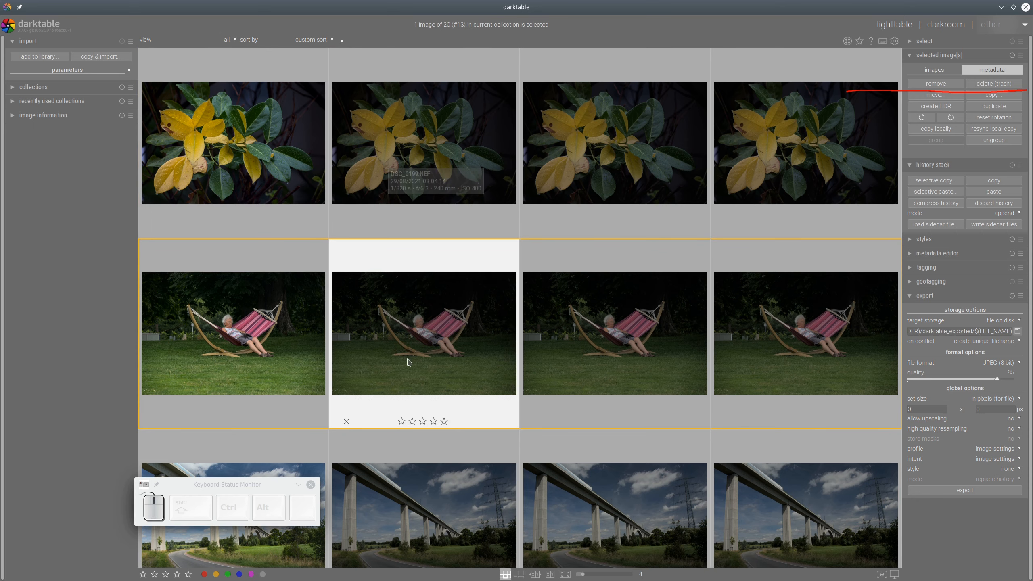
Open the unedited yellow-leaf plant photo from the collection and replace filmic rgb with the tone curve module
scroll(417, 330, down, 2)
scroll(417, 329, down, 1)
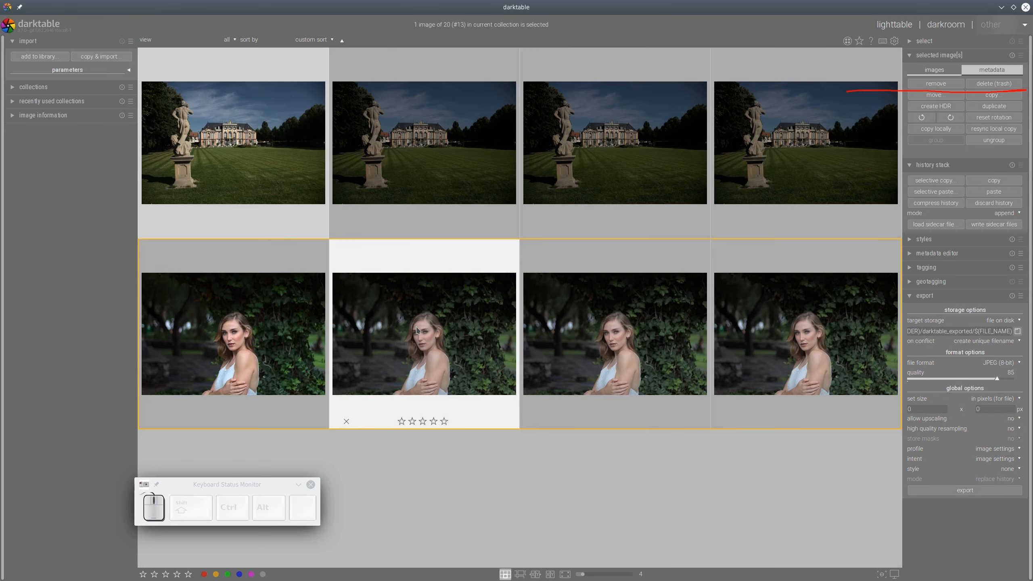
scroll(417, 329, up, 3)
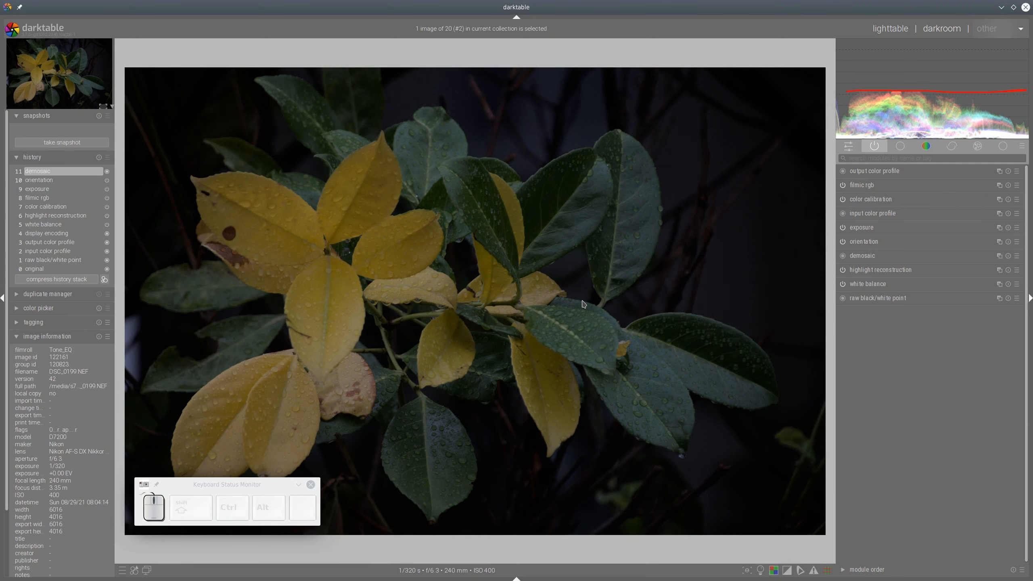
click(843, 186)
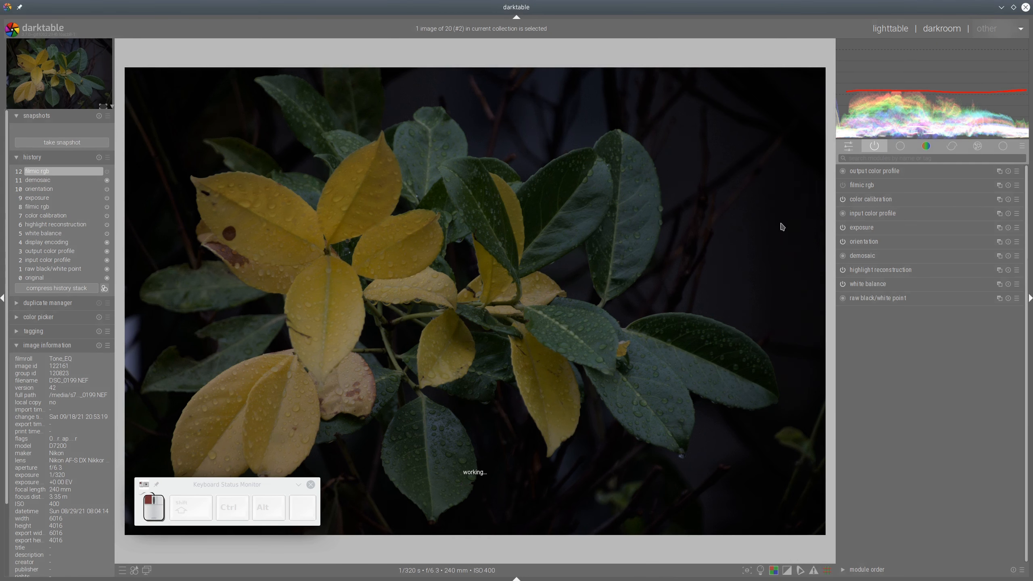
key(shift+super+F11)
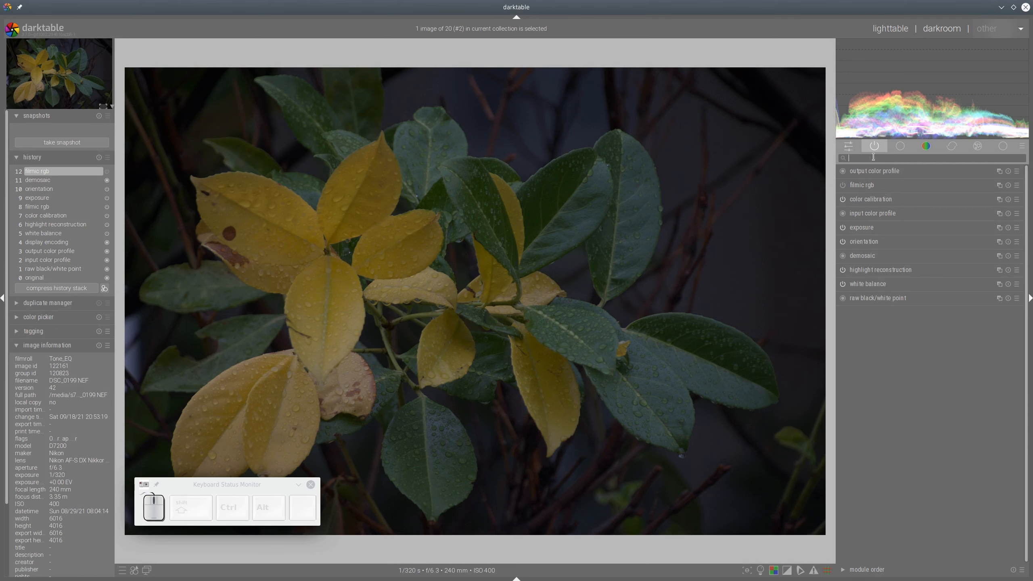
text(tone)
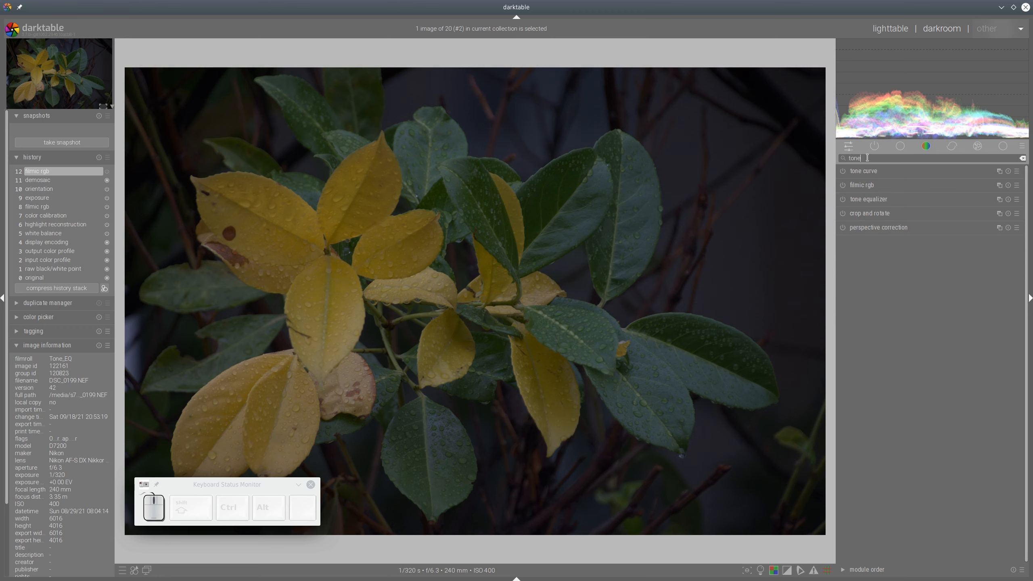
click(847, 175)
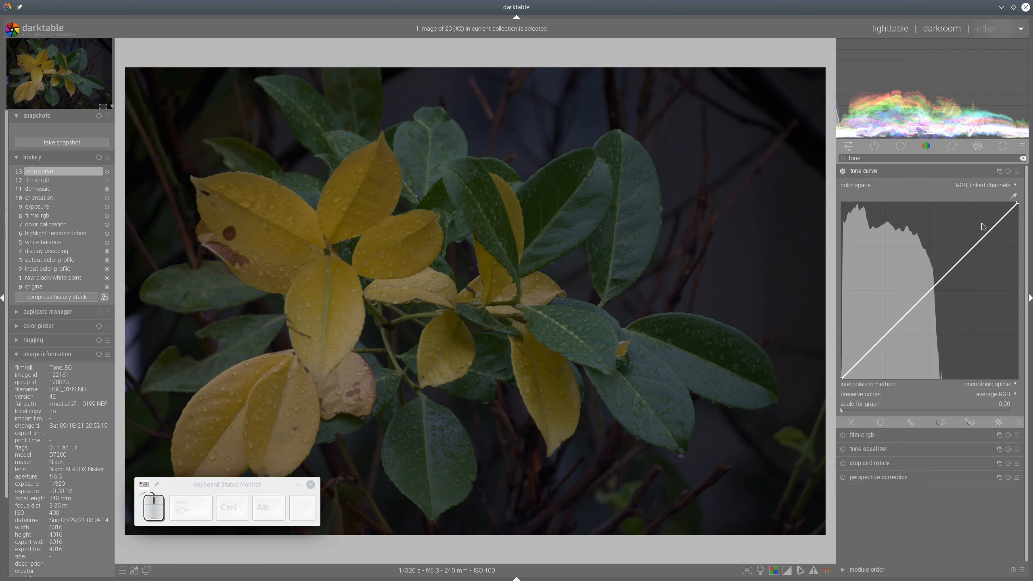
Brighten the leaf photo's tone curve by pulling the white point inward, then add a highlight point and a slightly lowered shadow point
drag(1018, 206, 932, 225)
click(932, 233)
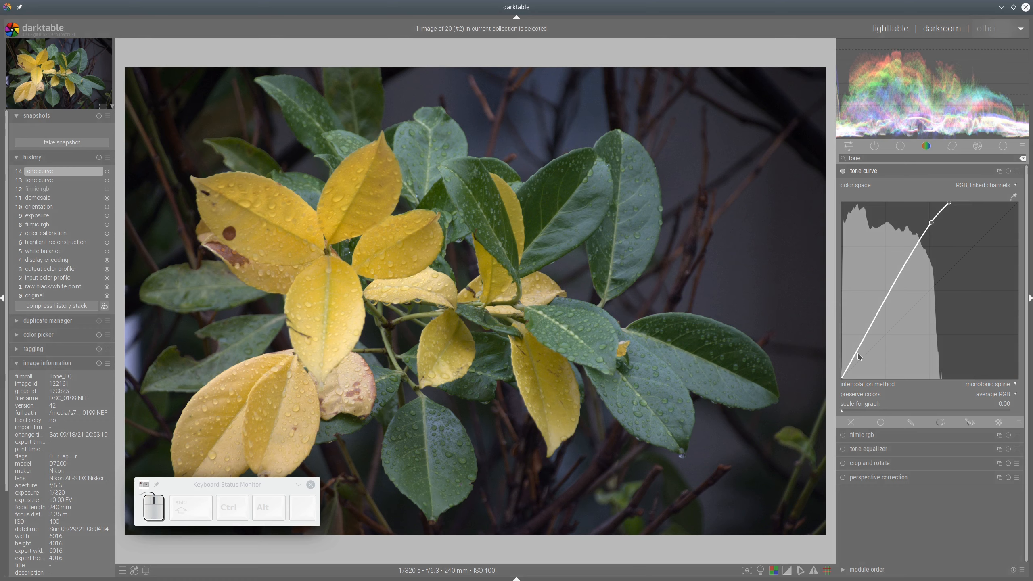
drag(859, 356, 858, 364)
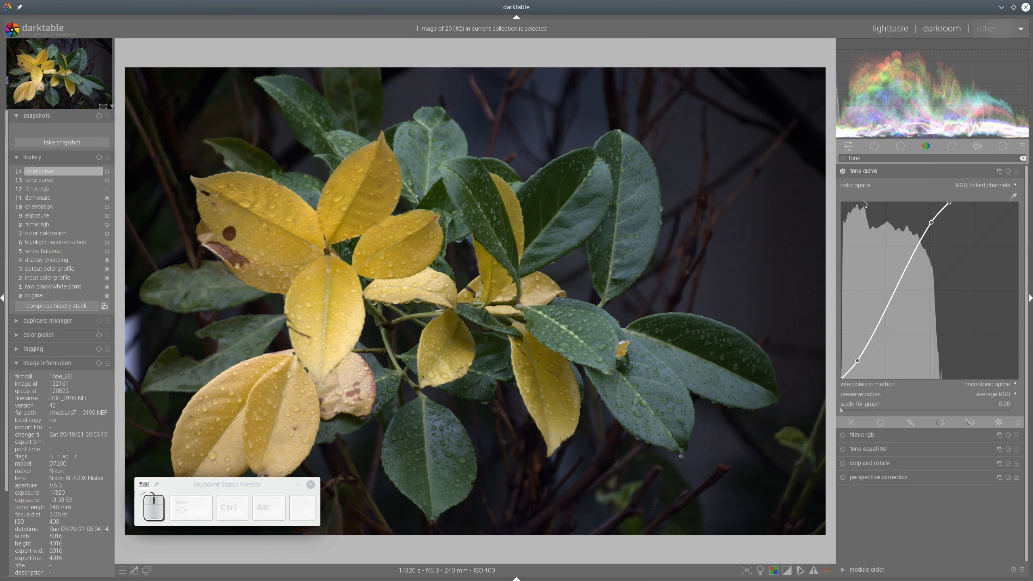
Switch the leaf photo's tone curve to Lab, independent channels and steepen the a curve on both sides of its center
click(973, 187)
click(960, 168)
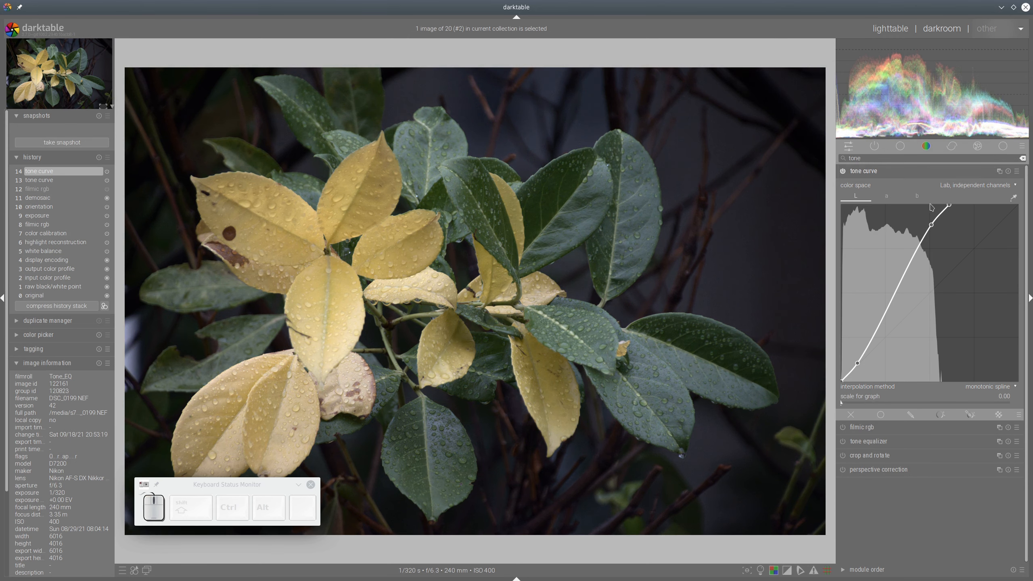
click(886, 197)
drag(971, 251, 961, 250)
drag(892, 336, 902, 336)
drag(961, 248, 960, 249)
Steepen the leaf photo's b curve with points at about 34.3 / 60.5 and -38.4 / -61.1
click(917, 195)
click(966, 249)
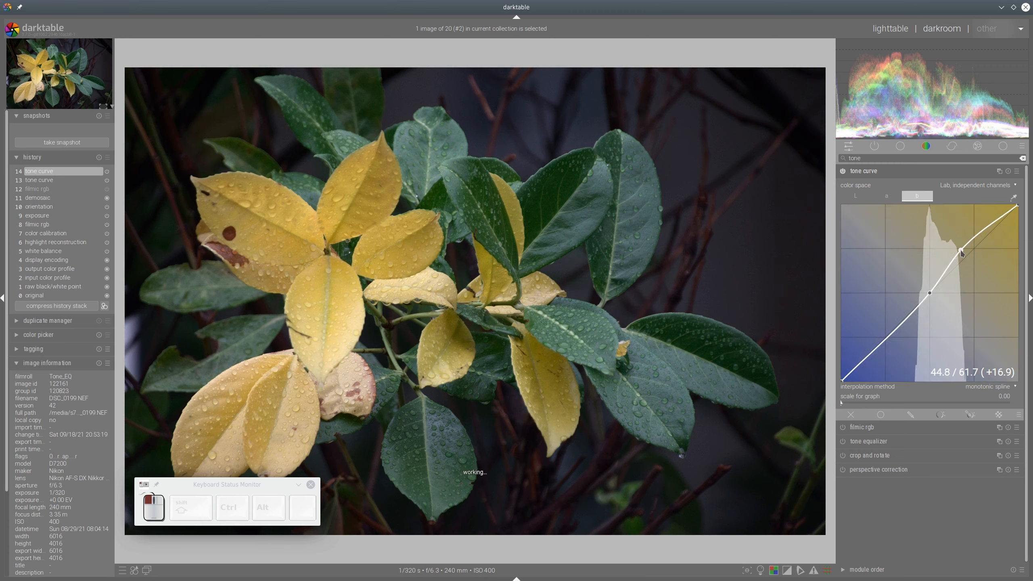
drag(891, 340, 903, 337)
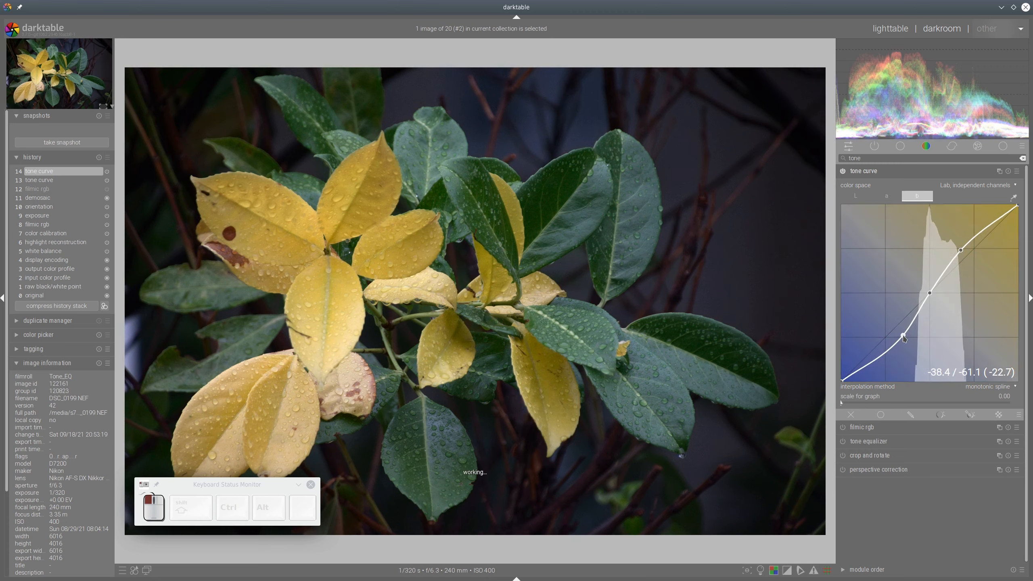
drag(960, 249, 953, 250)
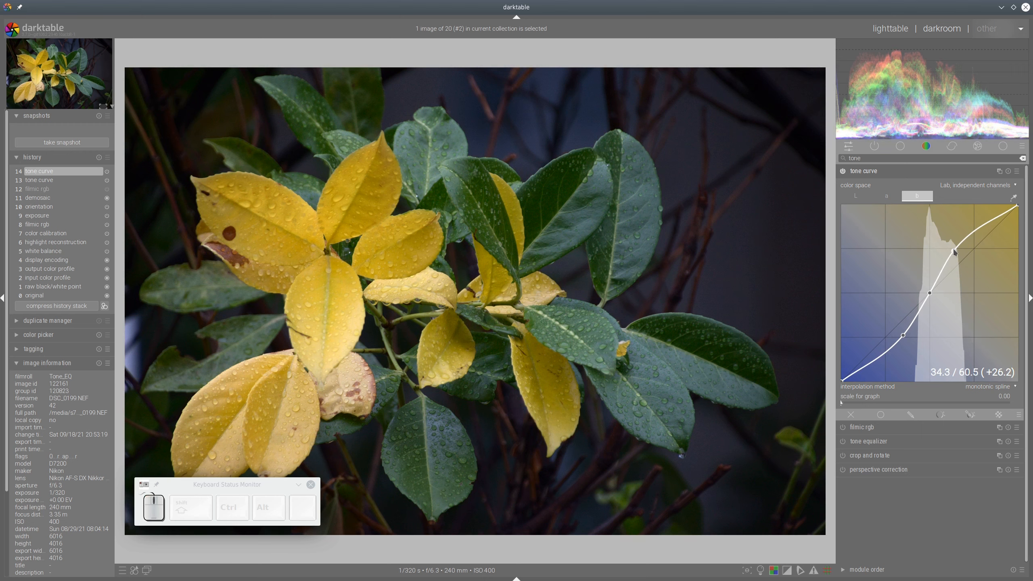
drag(902, 338, 903, 338)
Fine-tune the upper and lower points of the leaf photo's a curve, check the b curve, and close the tone curve
click(887, 197)
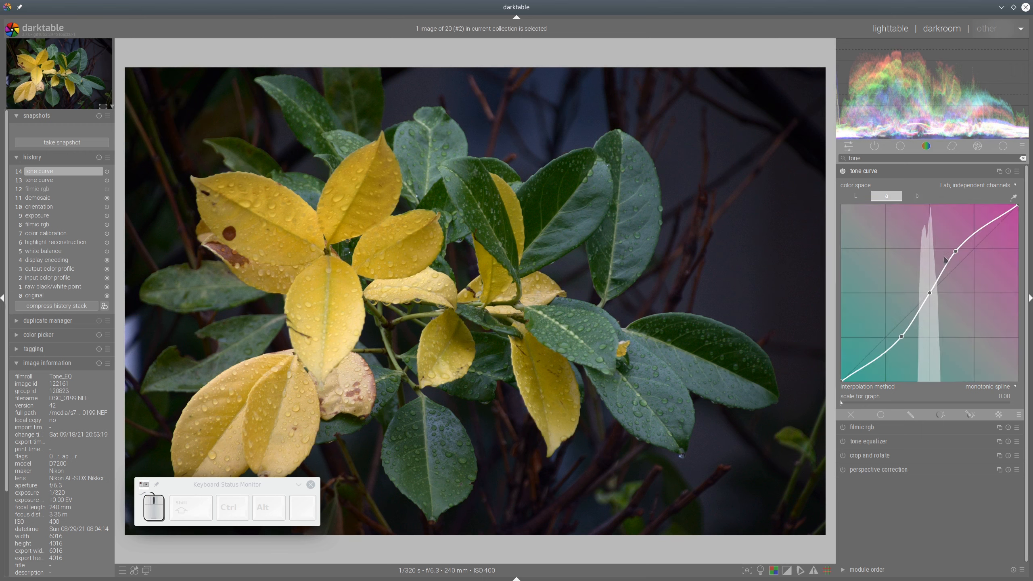
drag(945, 260, 943, 260)
drag(904, 338, 907, 335)
click(910, 196)
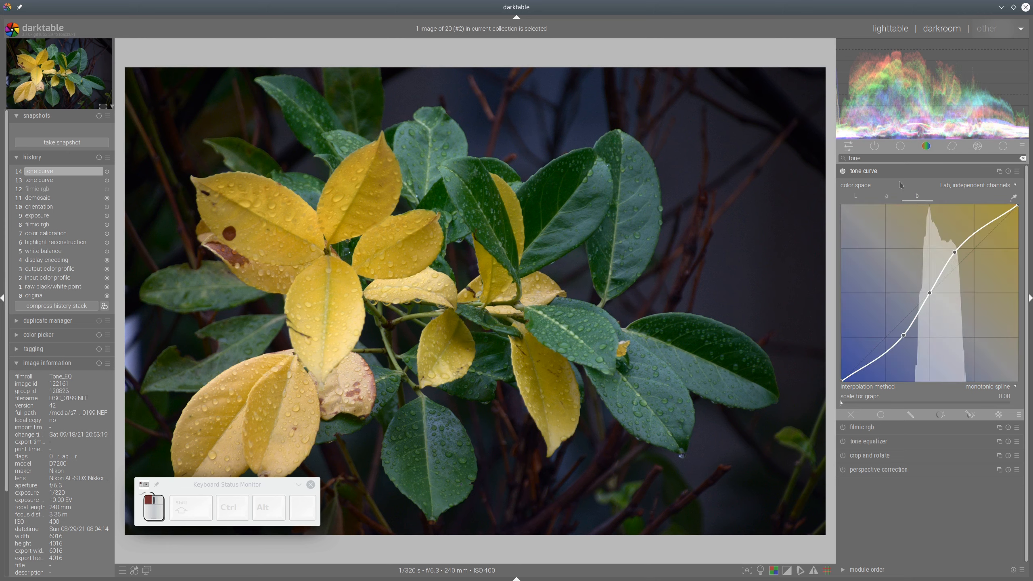
click(873, 173)
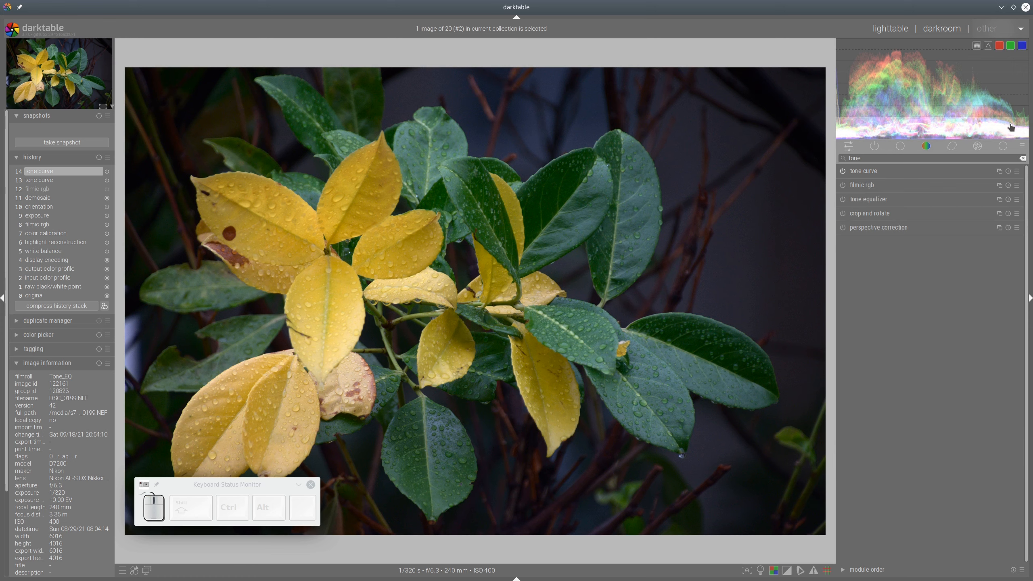
Turn on local contrast with its default settings for the leaf photo
click(1002, 146)
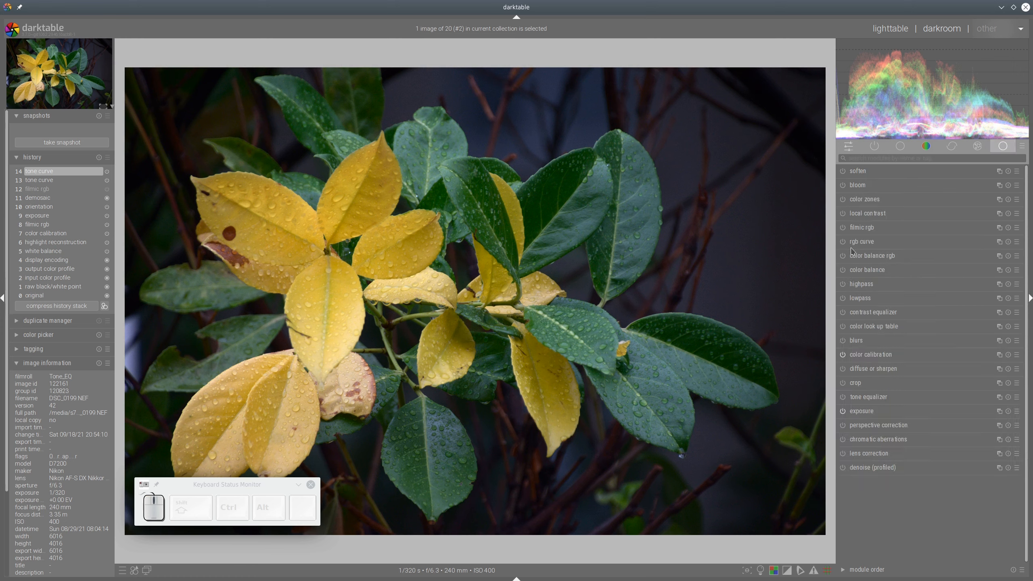
click(843, 213)
click(864, 213)
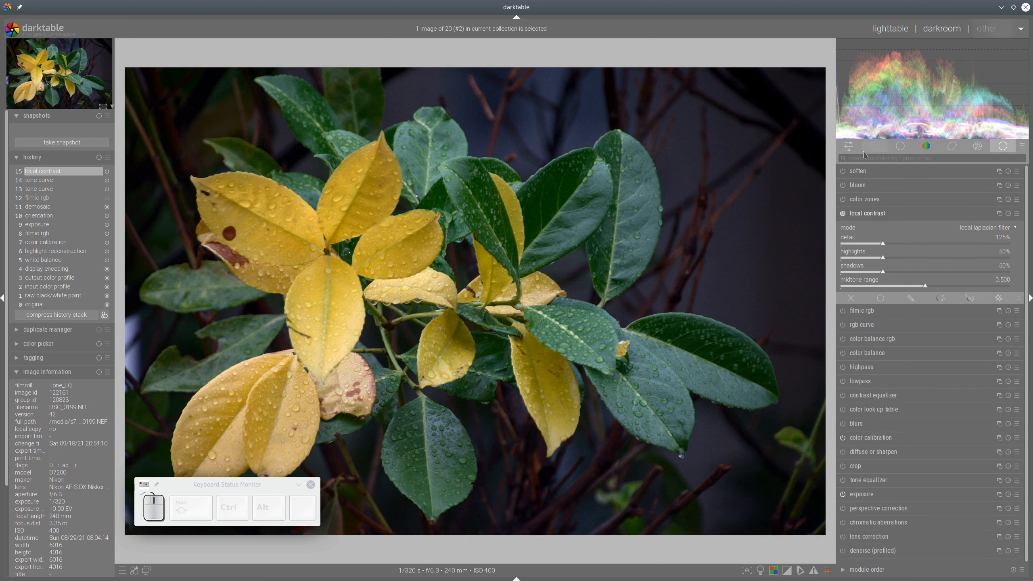
Soften the highlights in the leaf photo's L curve by moving the white point outward and the highlight point to about 52.3 / 88.0
click(899, 148)
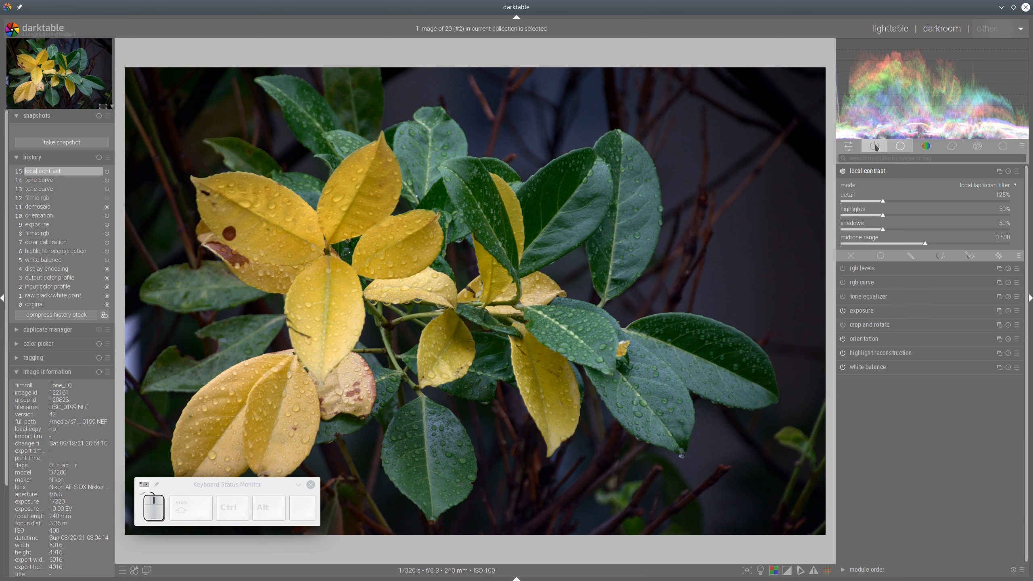
click(874, 146)
click(868, 185)
click(867, 199)
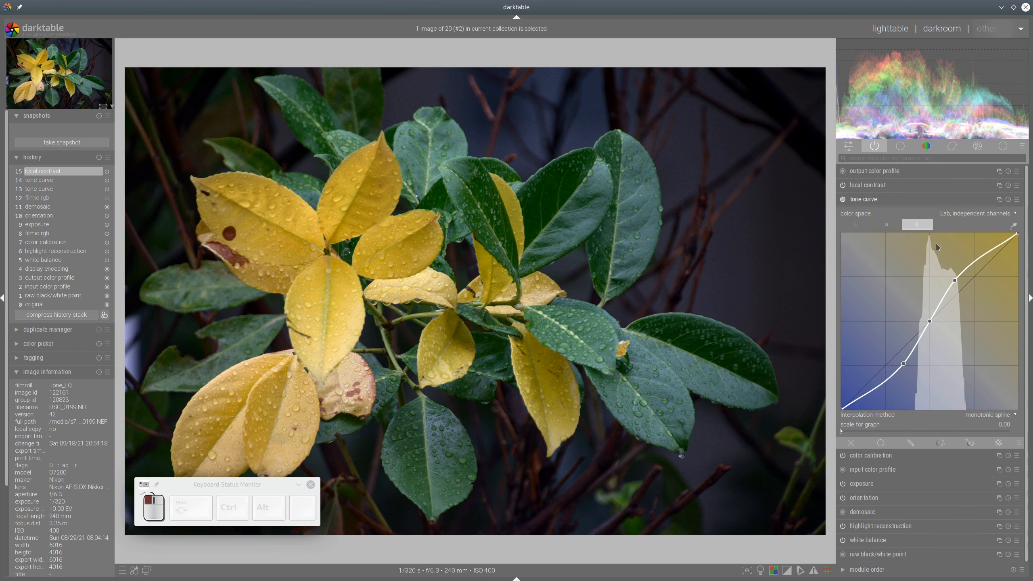
click(856, 225)
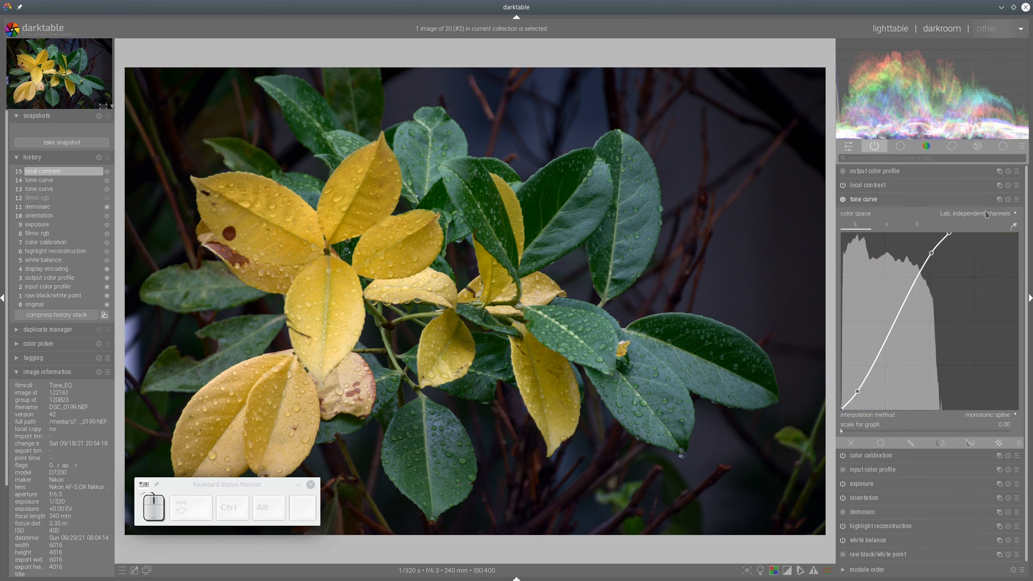
drag(948, 233, 934, 258)
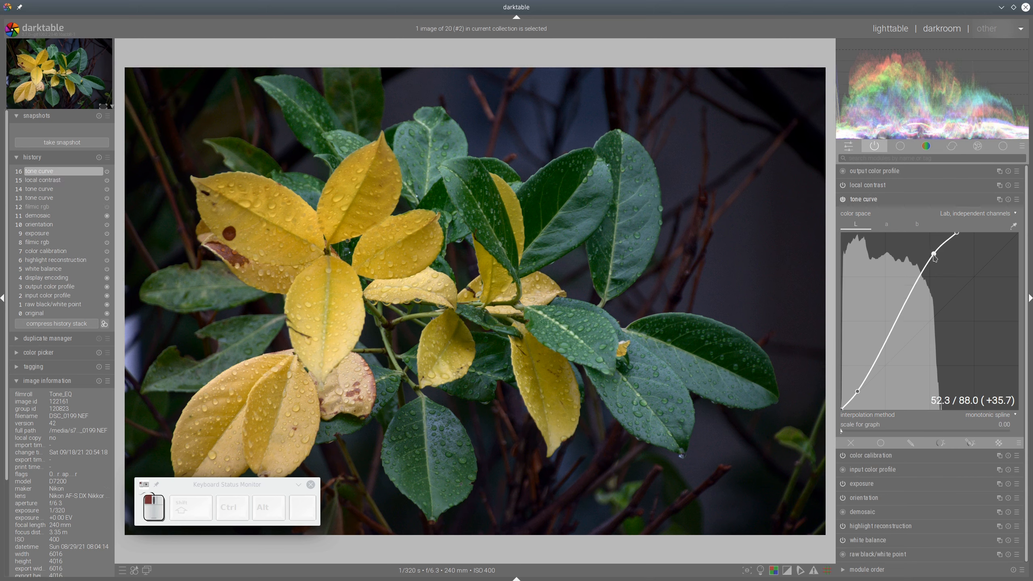
click(886, 201)
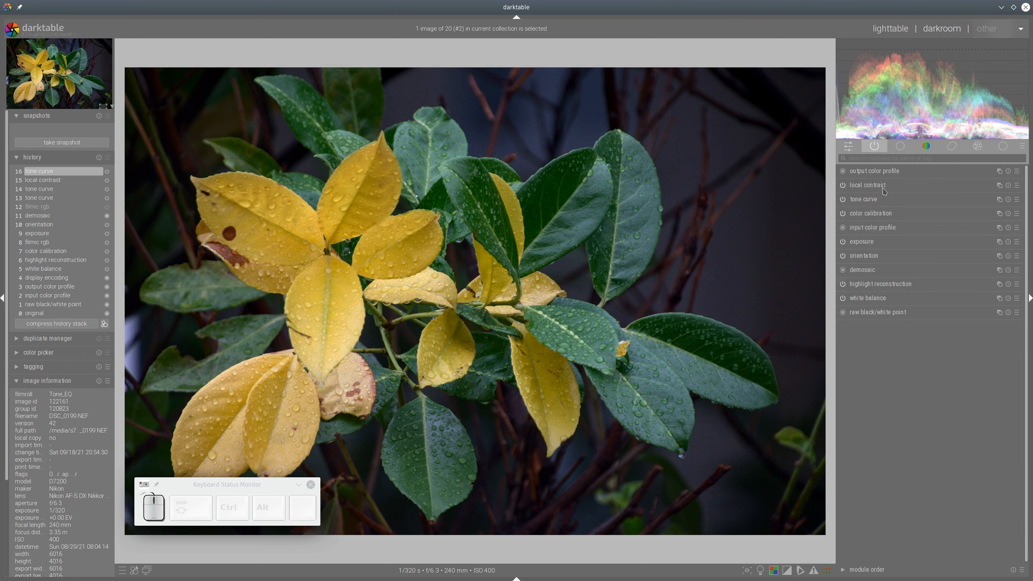
click(876, 201)
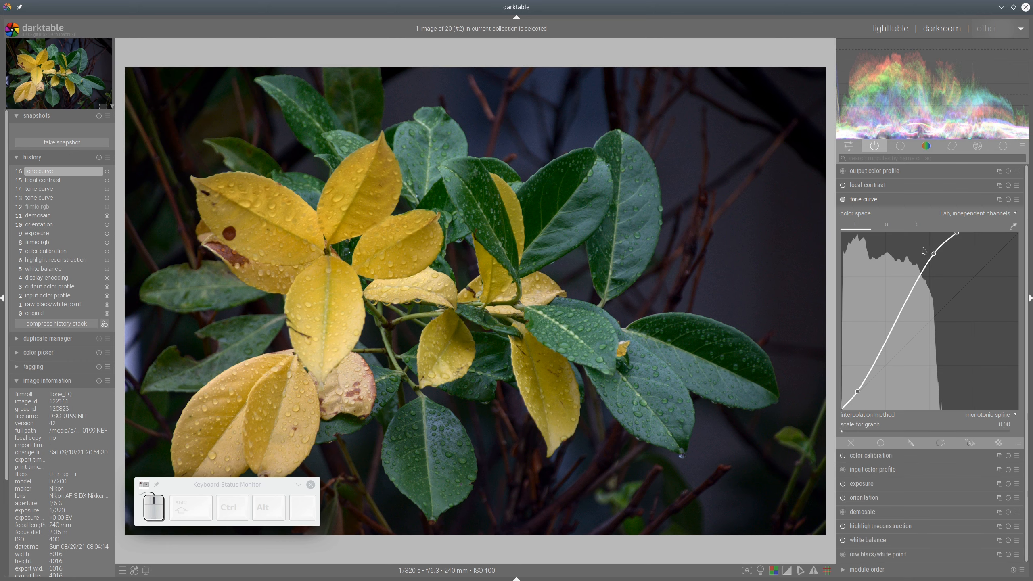
click(869, 202)
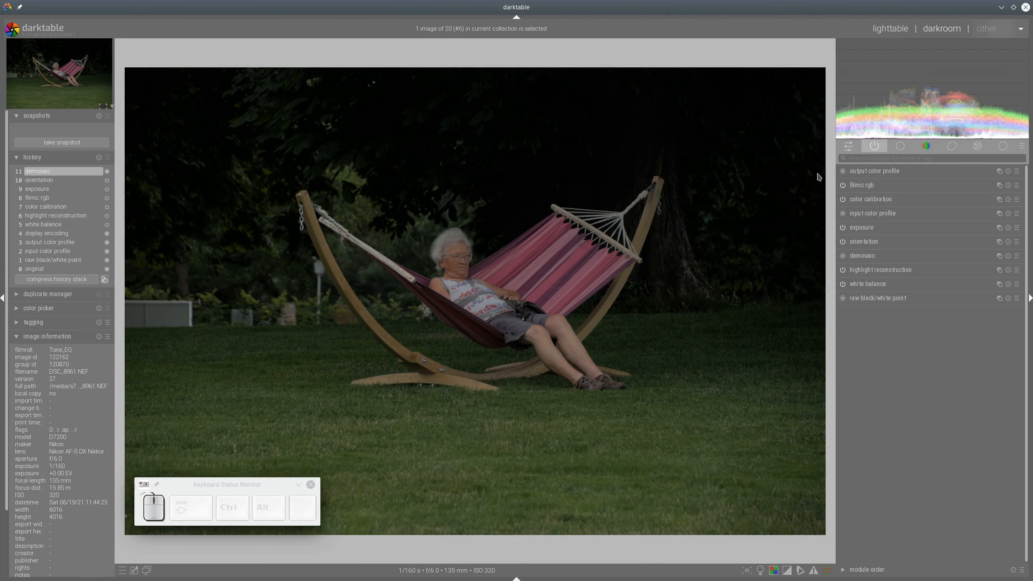
In the unedited hammock photo, turn off filmic rgb and turn on the tone curve
click(842, 185)
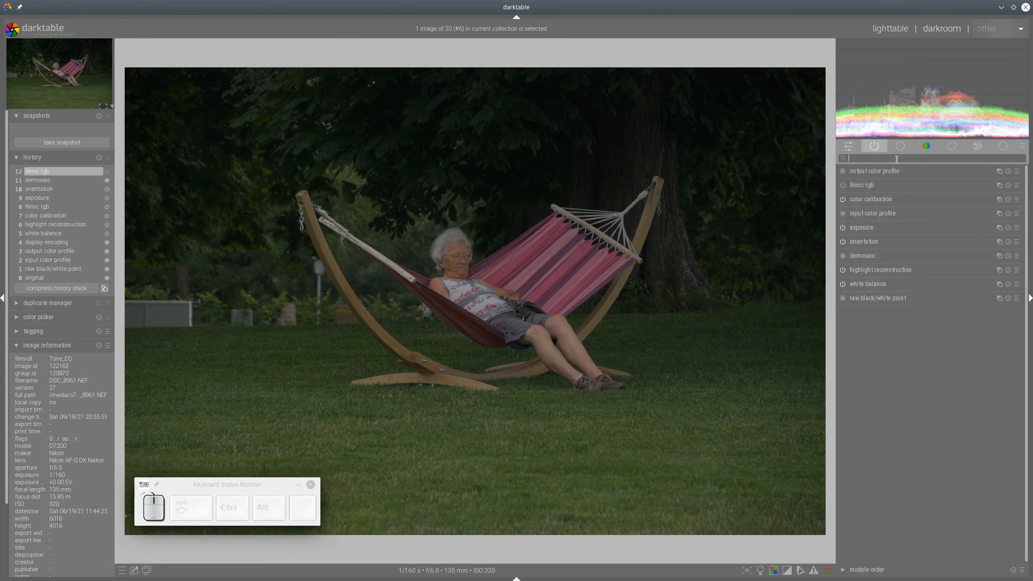
click(897, 159)
text(tone)
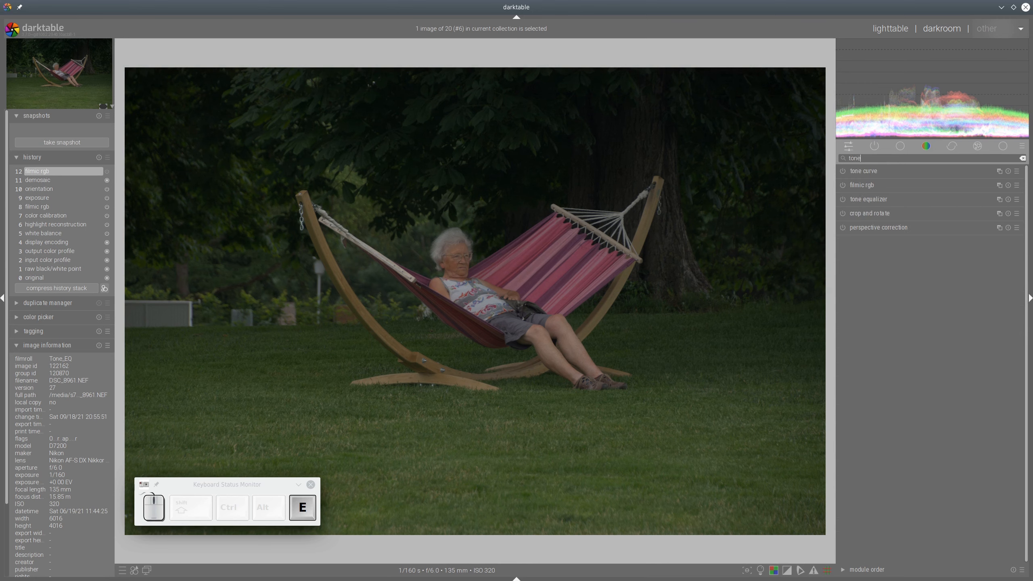
click(843, 171)
click(869, 172)
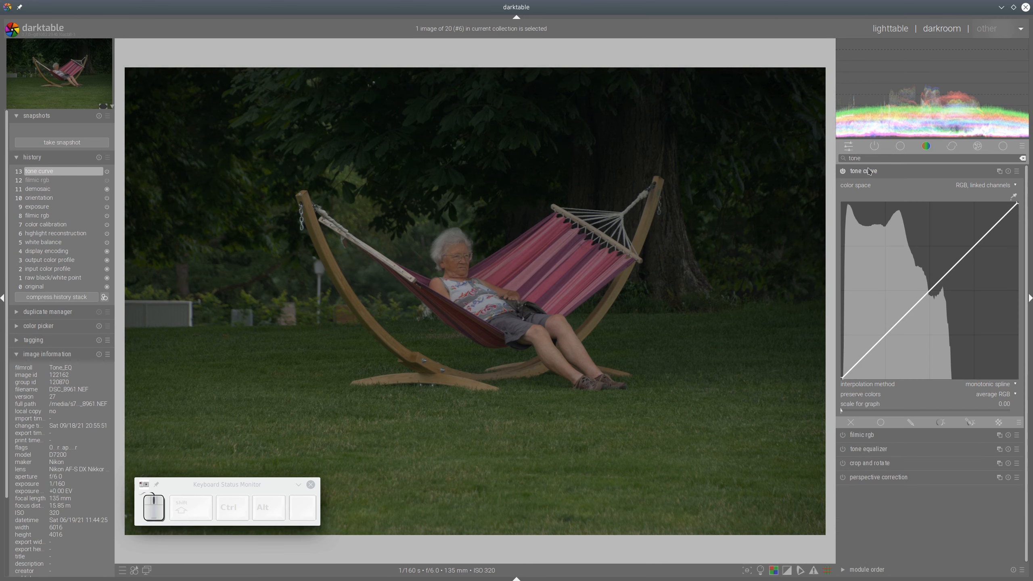
Brighten the hammock photo's tone curve with a white point at about 65.7 / 99.8, a highlight point near 56 / 88, and a shadow point
drag(1016, 206, 957, 205)
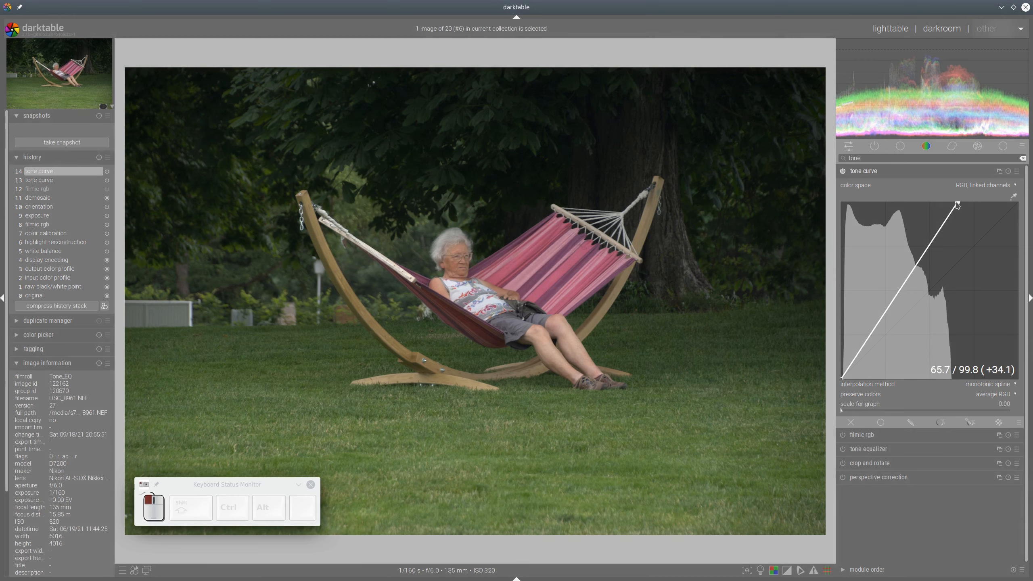
click(939, 224)
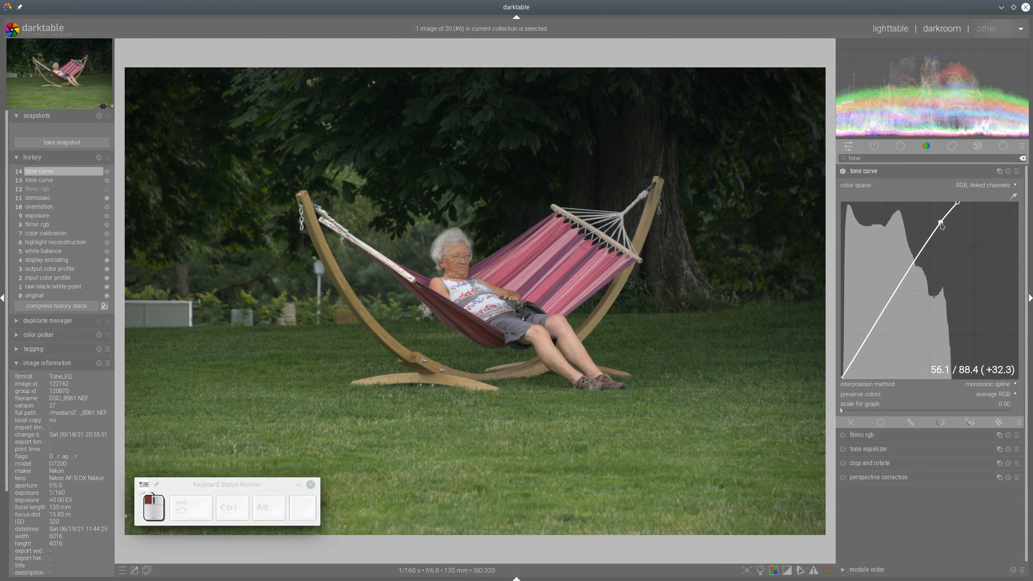
drag(939, 224, 938, 224)
drag(853, 364, 852, 364)
Switch the hammock photo's tone curve to Lab, independent channels and steepen the a curve on both sides of its center
click(968, 188)
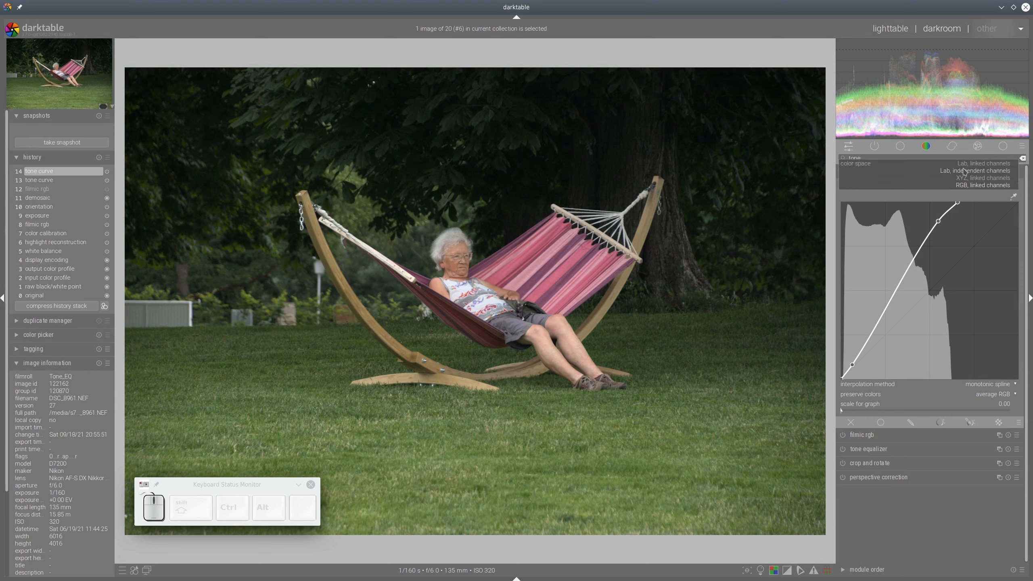
click(963, 170)
click(891, 196)
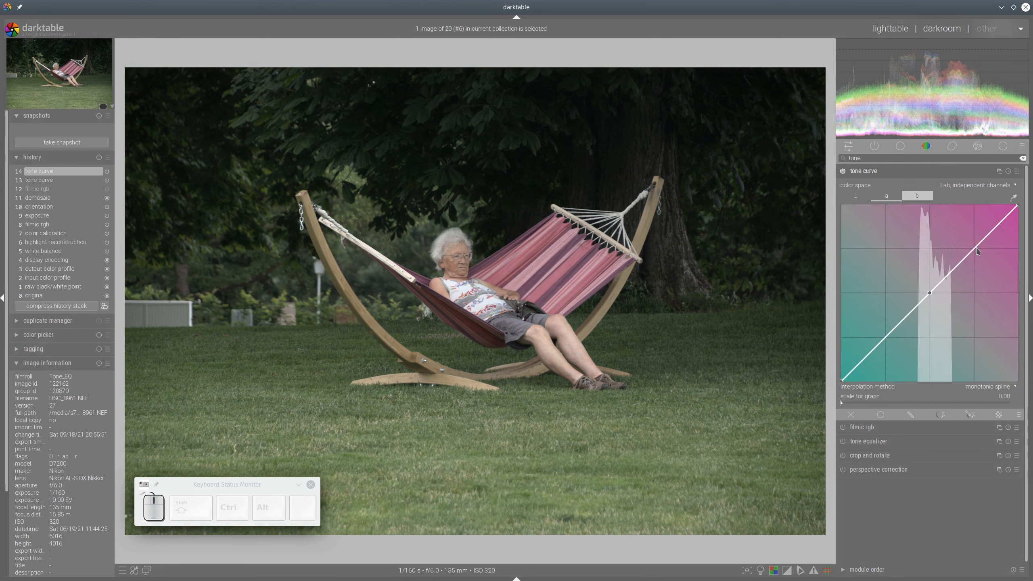
drag(978, 251, 962, 249)
drag(888, 344, 899, 337)
drag(961, 250, 964, 250)
Steepen the hammock photo's b curve on both sides of its center and close the tone curve
click(917, 196)
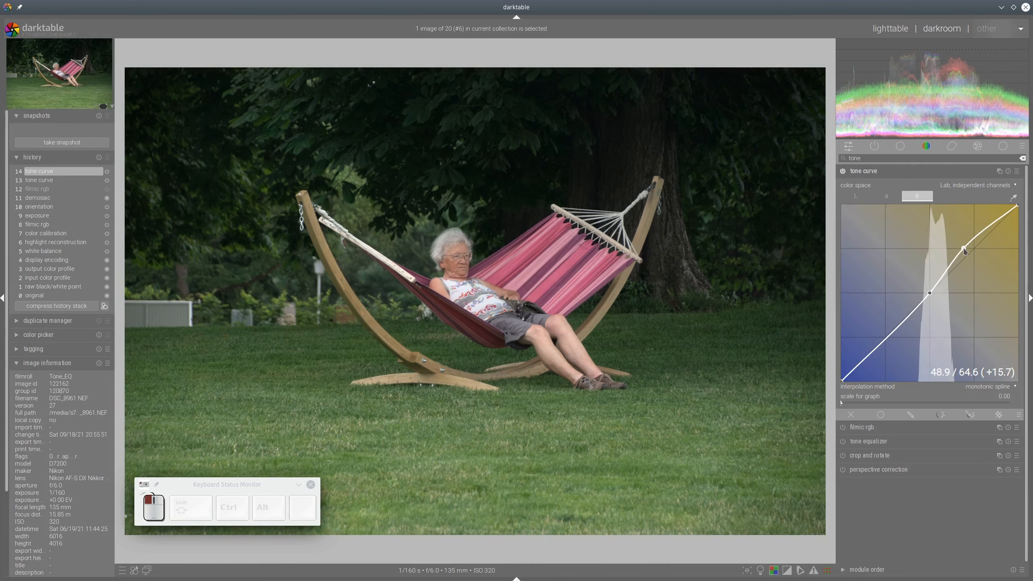
drag(896, 339, 901, 335)
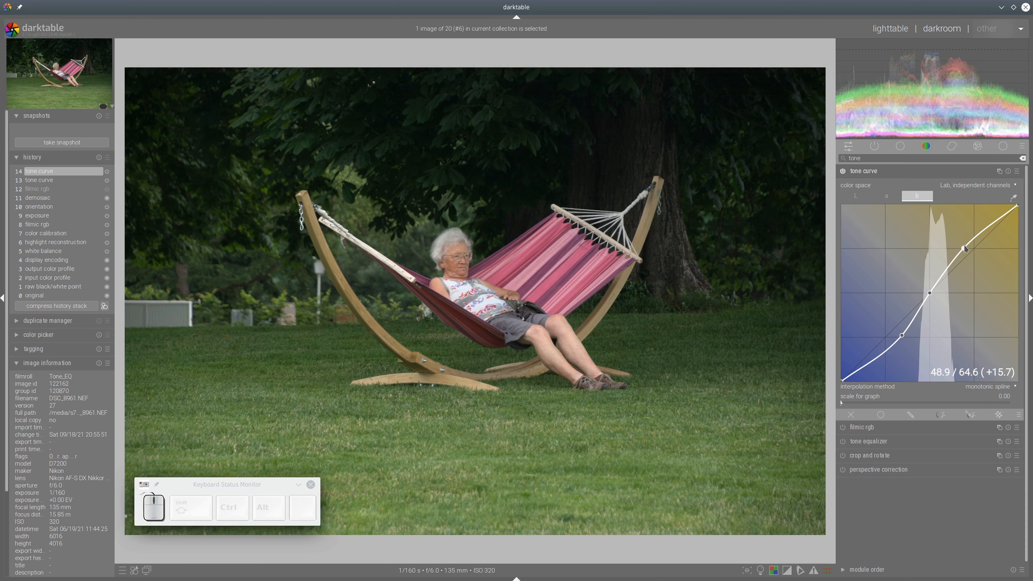
drag(964, 248, 962, 247)
click(885, 174)
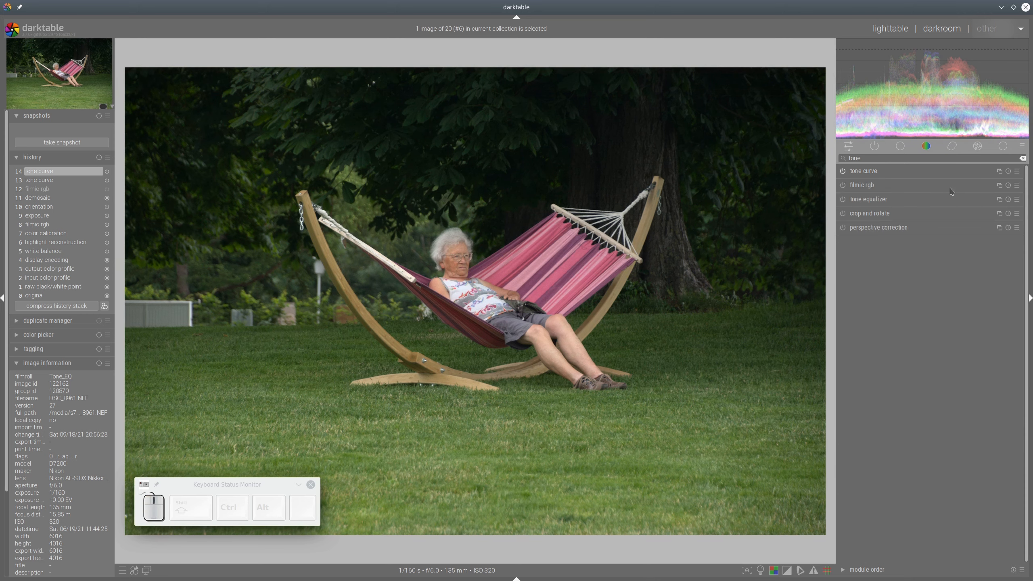
Turn on local contrast for the hammock photo
click(1002, 146)
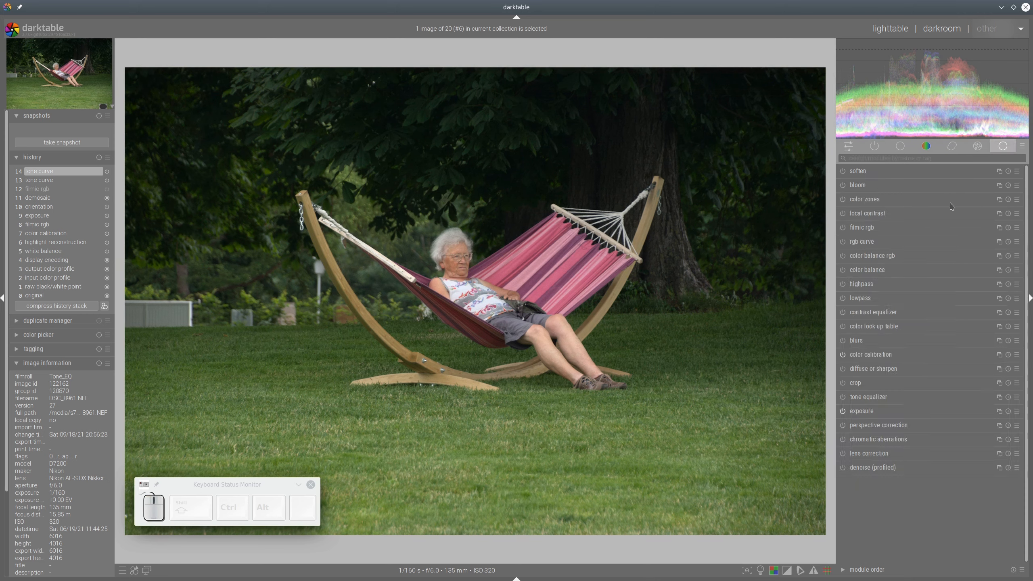
click(842, 213)
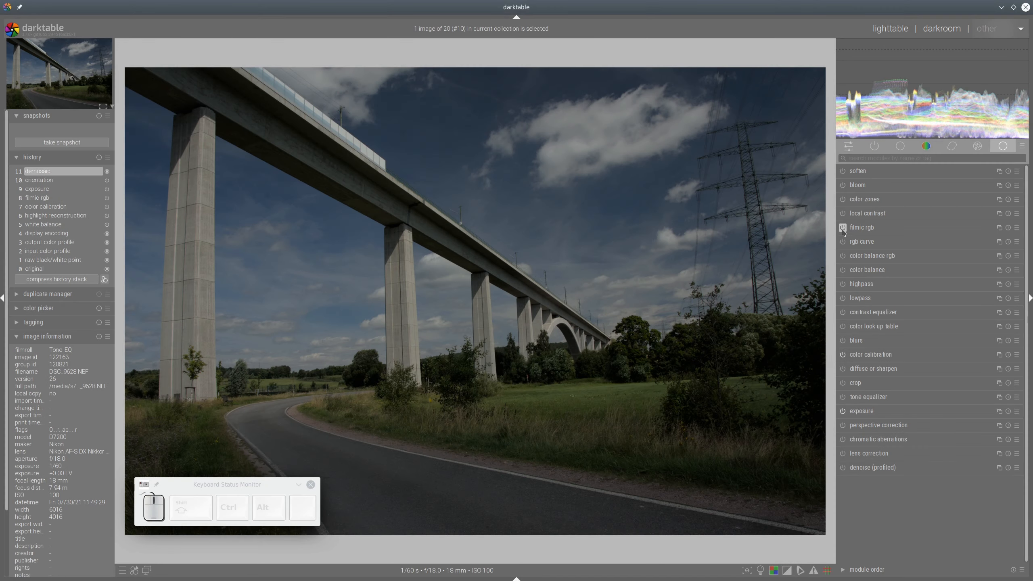
In the unedited viaduct photo, turn off filmic rgb and brighten the tone curve by pulling in its white point and adding a highlight point
click(842, 228)
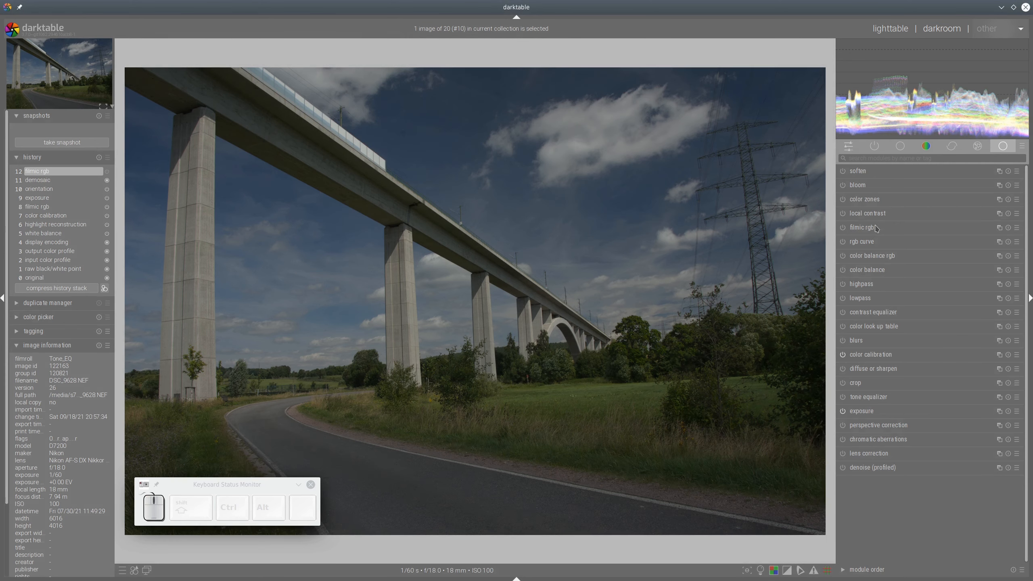
click(901, 160)
text(tone)
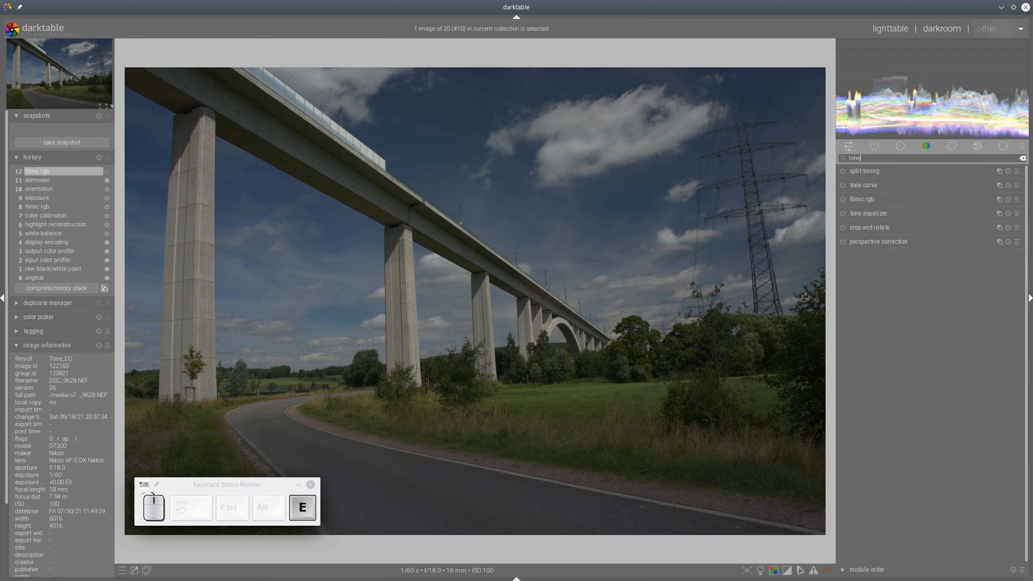
click(877, 176)
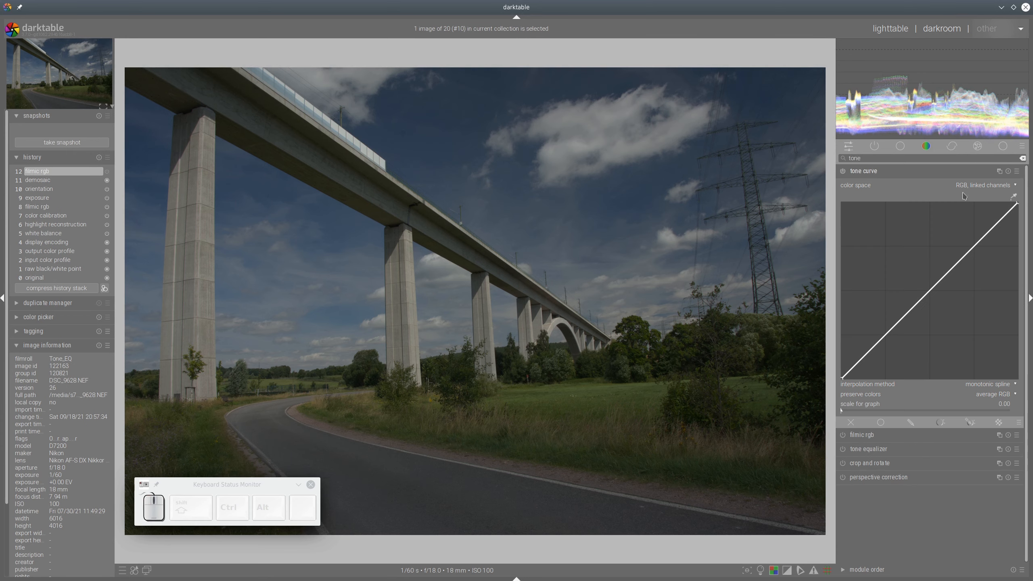
drag(1018, 205, 963, 219)
click(962, 220)
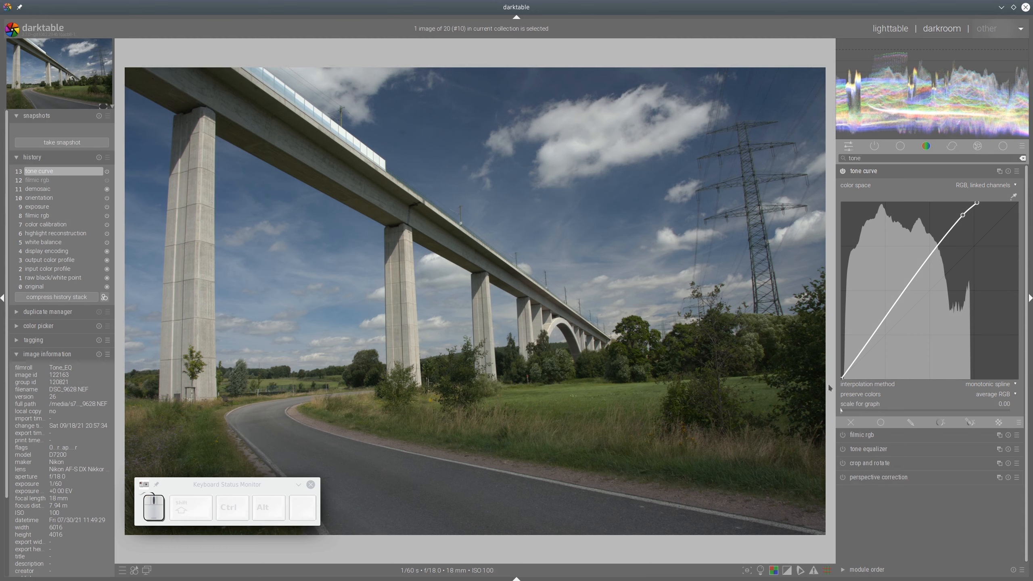
Switch the viaduct photo's tone curve to Lab, independent channels and steepen the a curve on both sides of its center
click(980, 185)
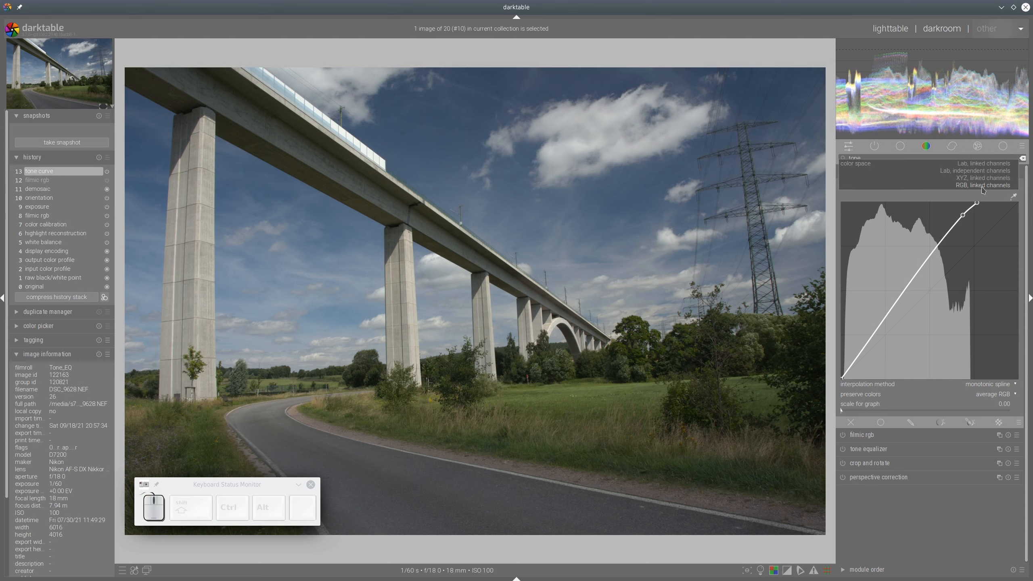
click(978, 170)
click(886, 195)
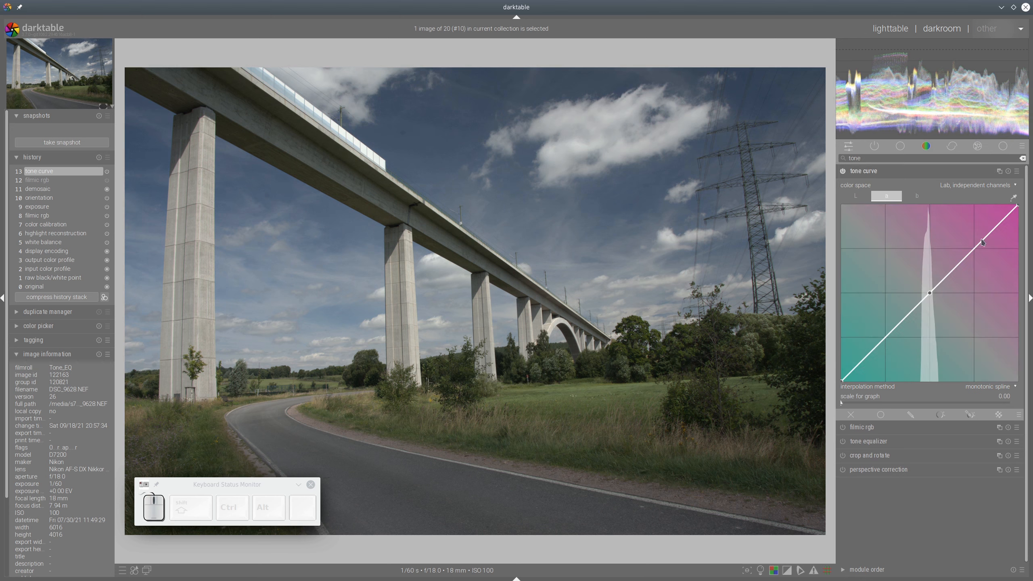
drag(977, 251, 968, 252)
drag(893, 340, 898, 335)
Steepen the viaduct photo's b curve on both sides of its center
click(917, 195)
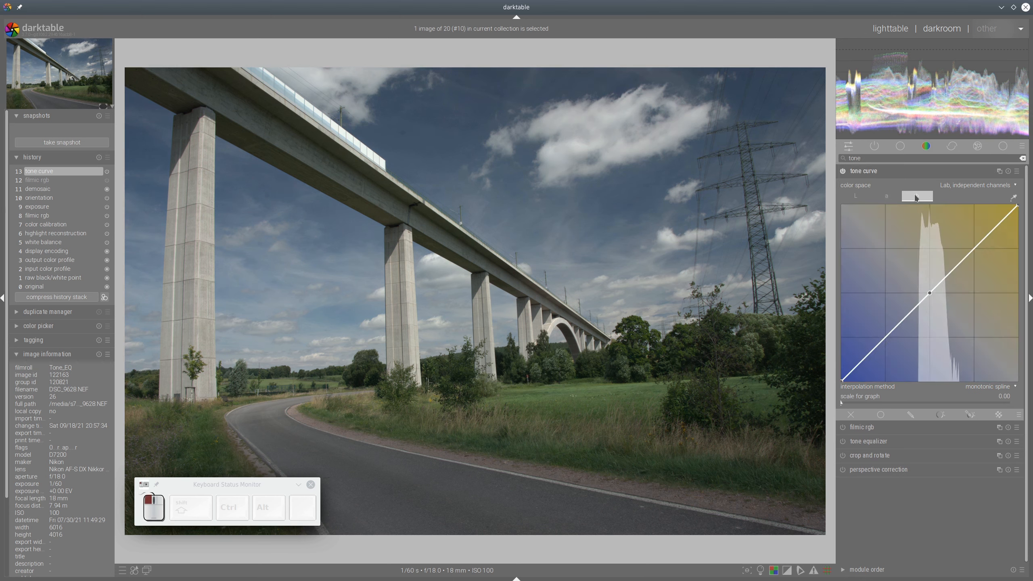
drag(953, 270, 959, 252)
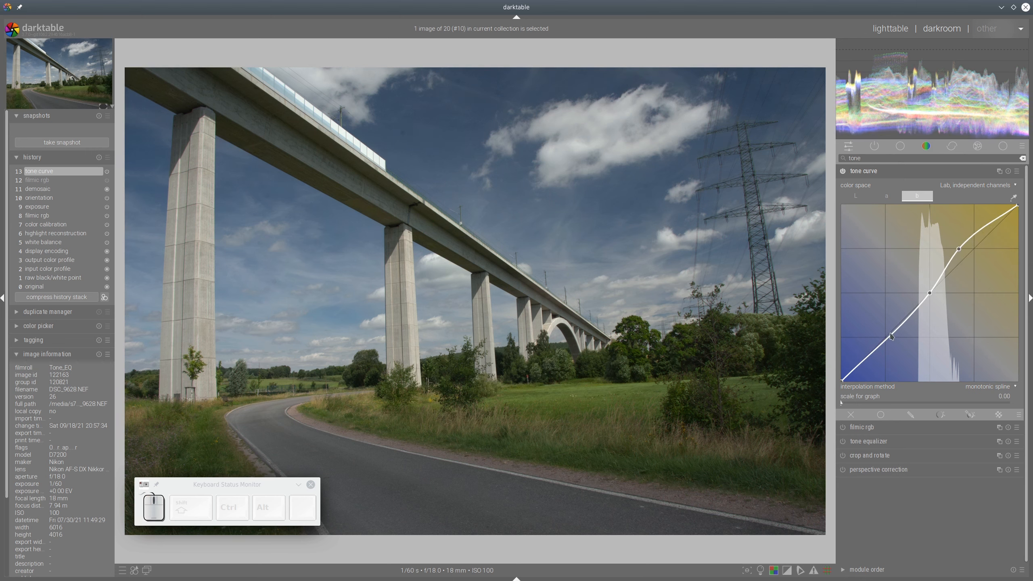
drag(902, 320, 903, 332)
drag(953, 254, 950, 255)
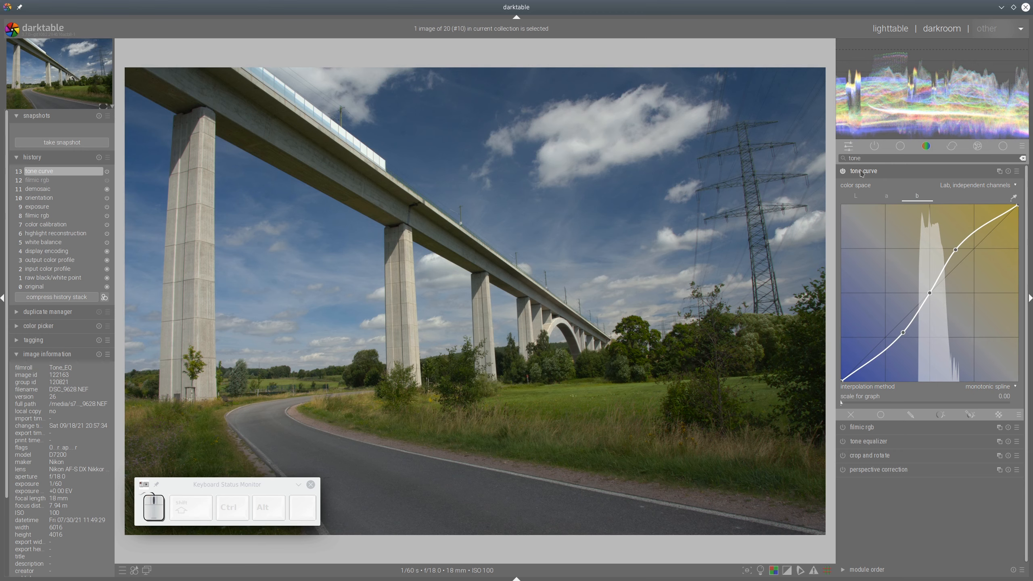
Brighten the viaduct photo's L curve with the highlight point at about 66.4 / 92.3 and a slightly raised shadow point
click(886, 195)
drag(965, 220, 959, 220)
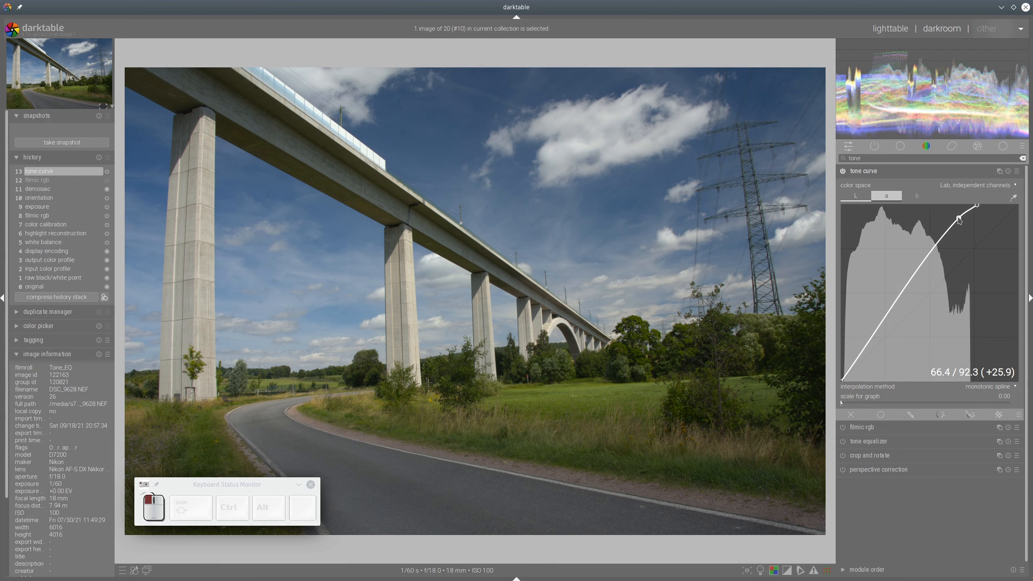
mouse_move(852, 369)
mouse_down()
mouse_move(843, 383)
mouse_move(849, 368)
mouse_up()
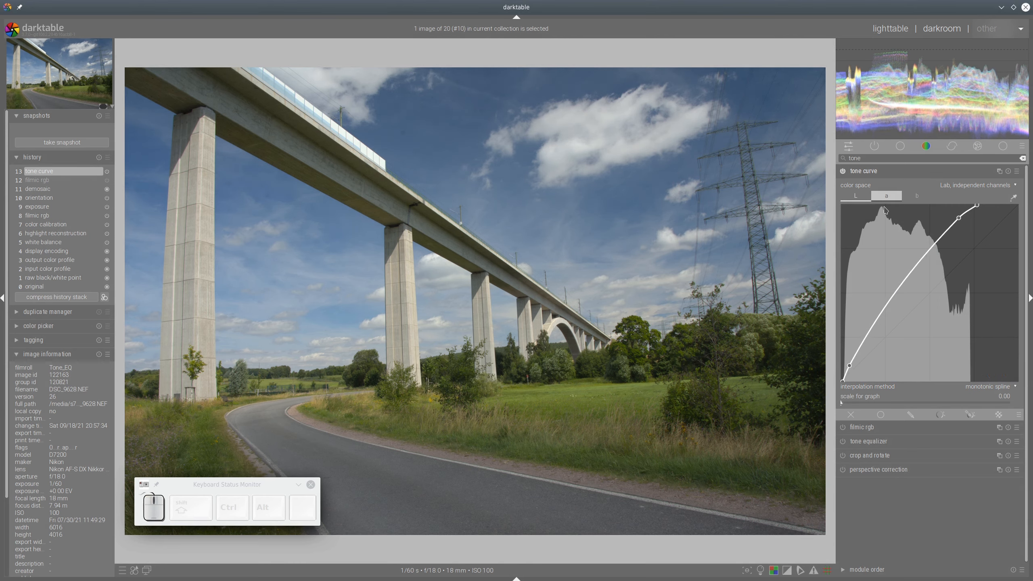
Close the tone curve and turn on local contrast for the viaduct photo
click(882, 173)
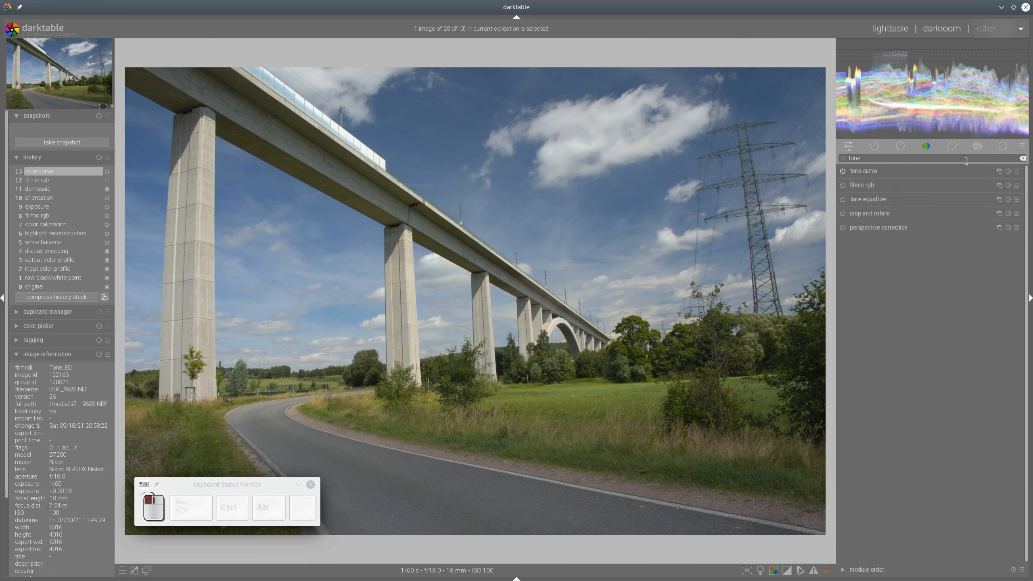
click(1002, 146)
click(842, 214)
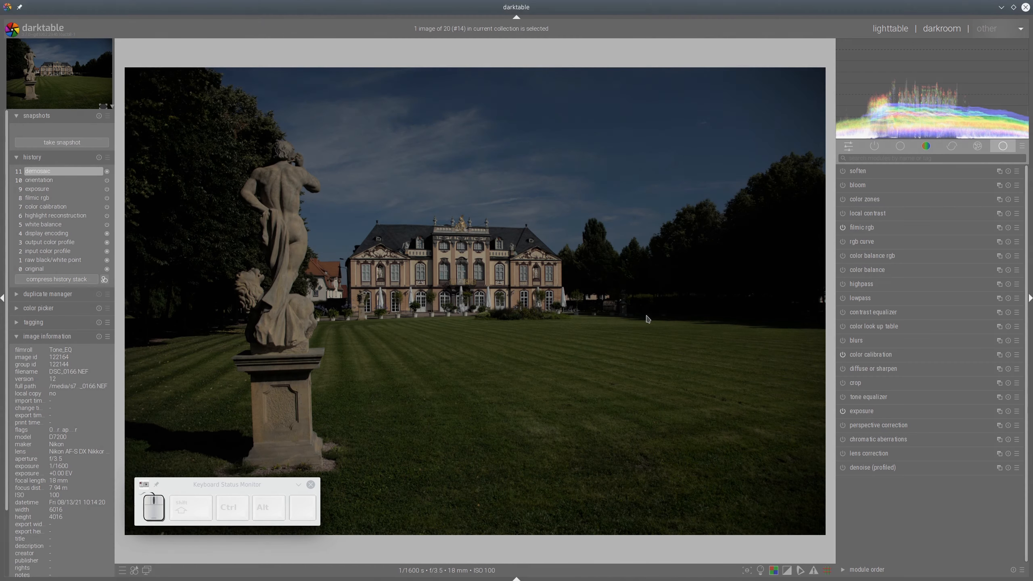
In the unedited palace and statue photo, turn off filmic rgb and open the tone curve settings
click(842, 227)
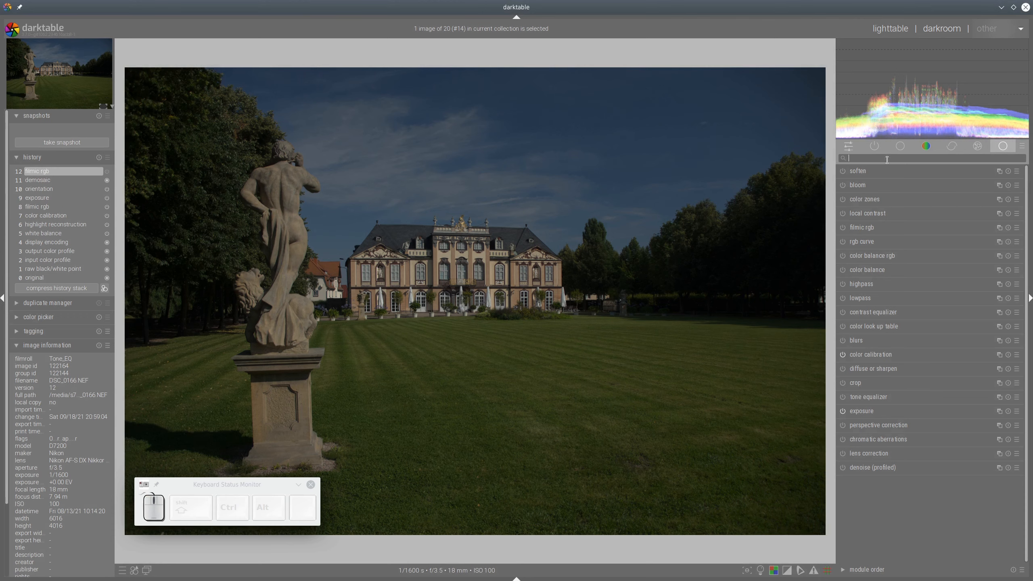
text(tone)
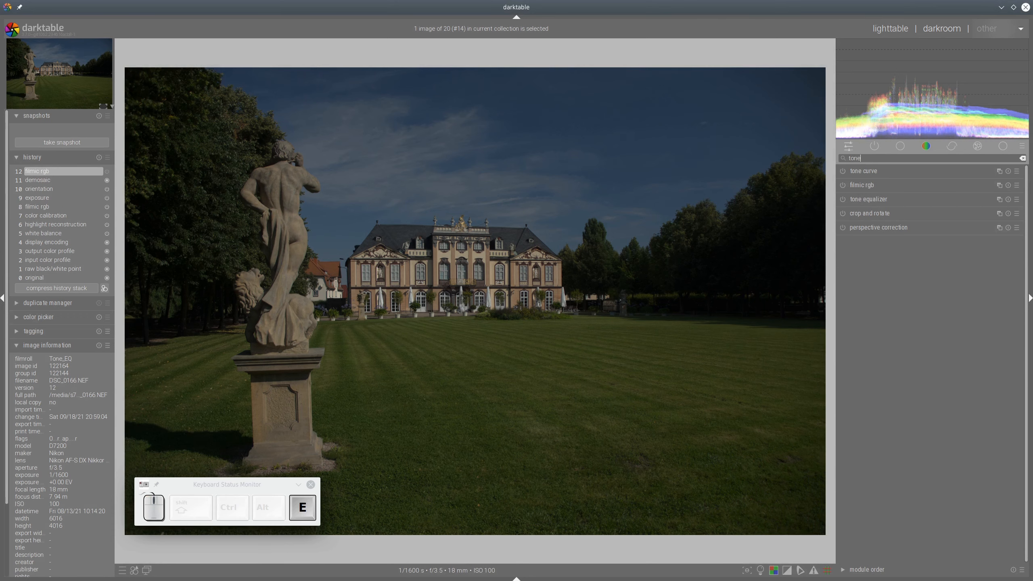
click(863, 172)
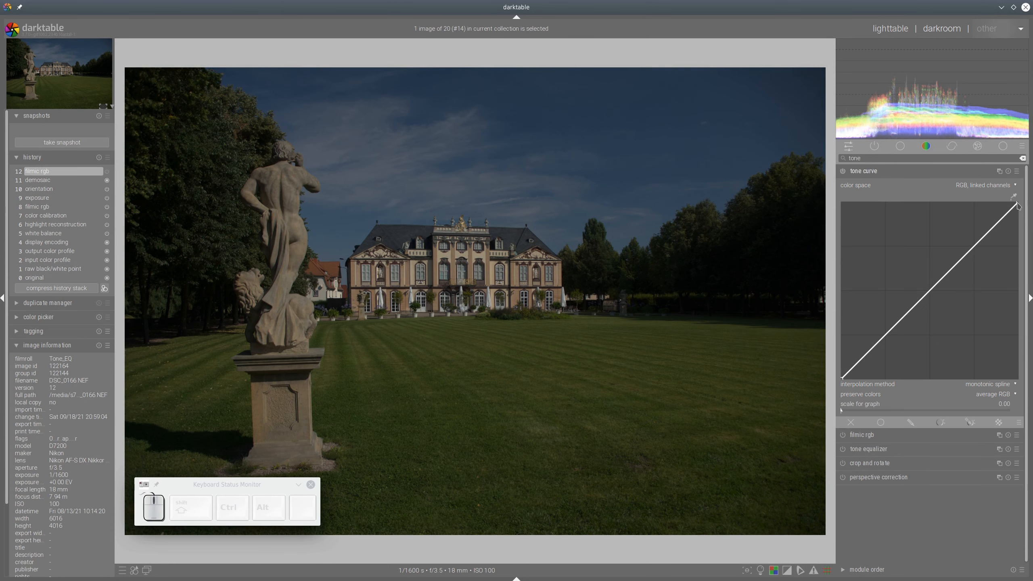
Brighten the palace photo's tone curve with a pulled-in white point, a strongly raised shadow point around 6.6 / 20, and a raised highlight point
drag(1018, 206, 973, 203)
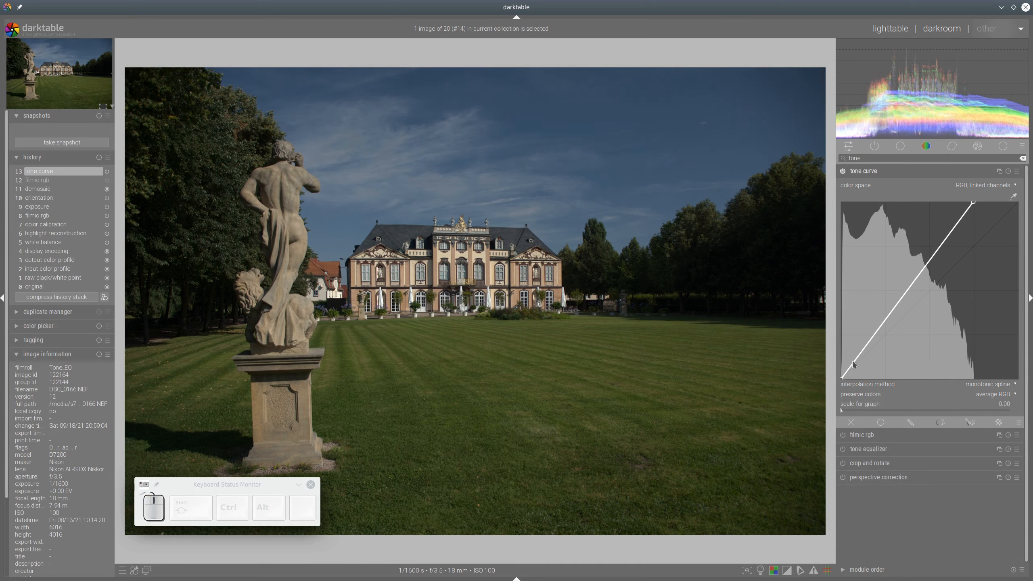
drag(854, 365, 853, 344)
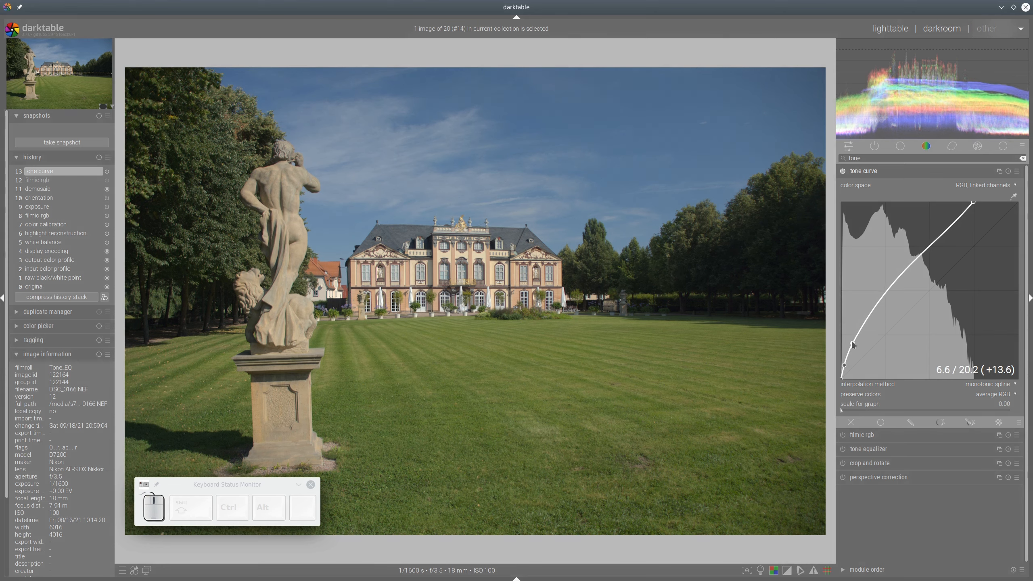
drag(853, 342, 852, 341)
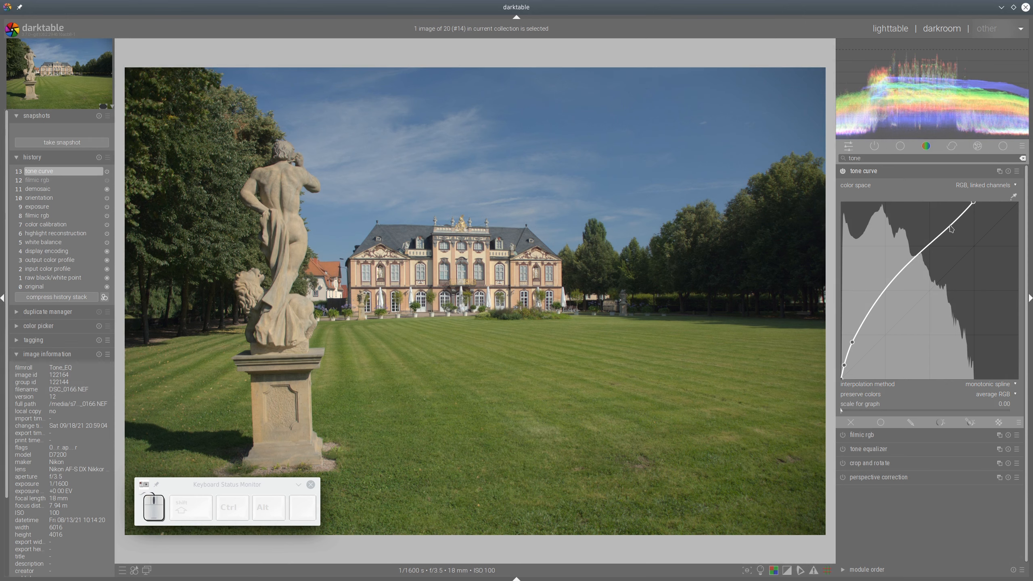
drag(958, 223, 946, 219)
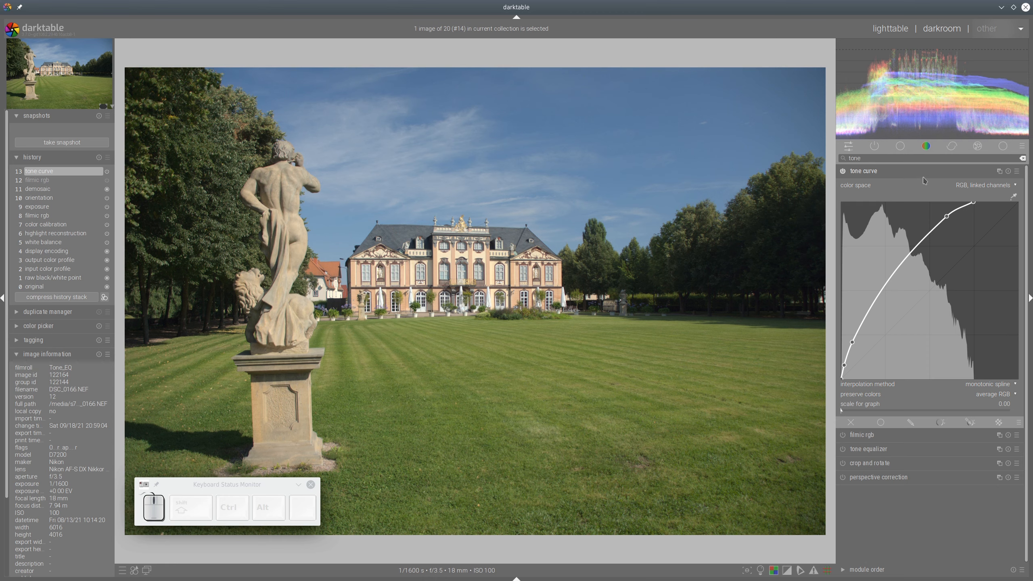
Switch the palace photo's tone curve to Lab, independent channels and steepen the a curve on both sides of its center
click(992, 186)
click(951, 174)
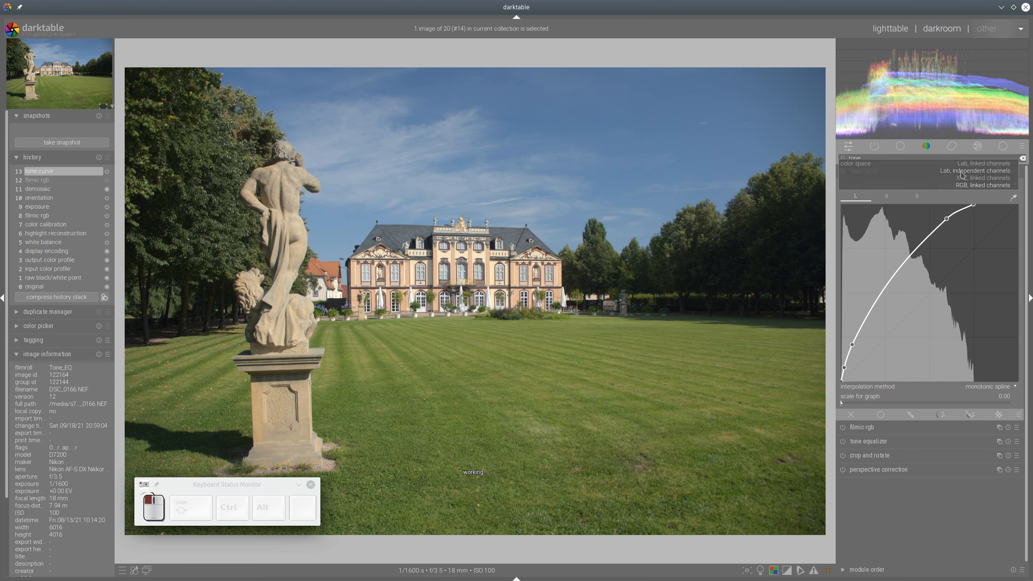
click(886, 196)
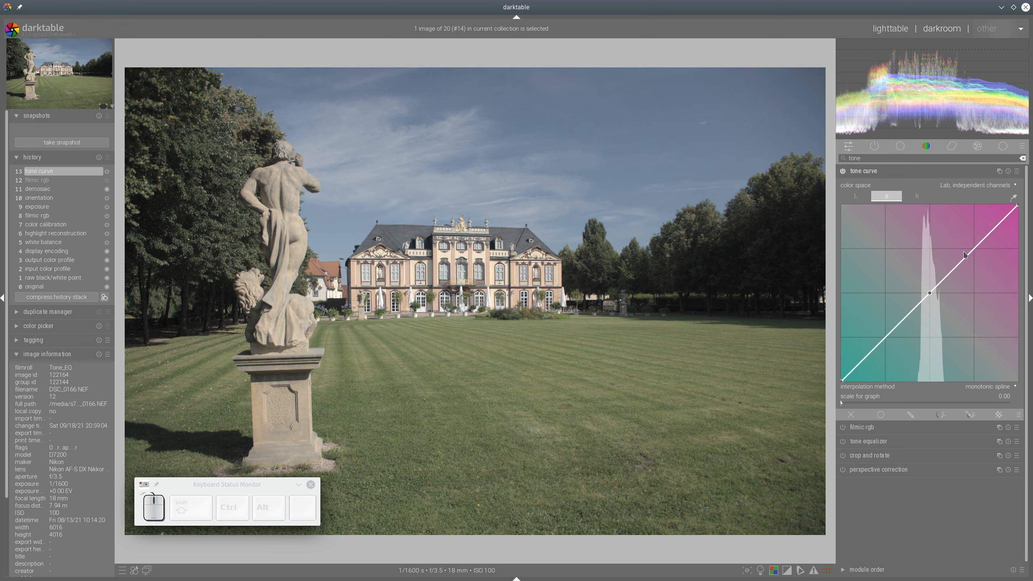
drag(970, 253, 954, 252)
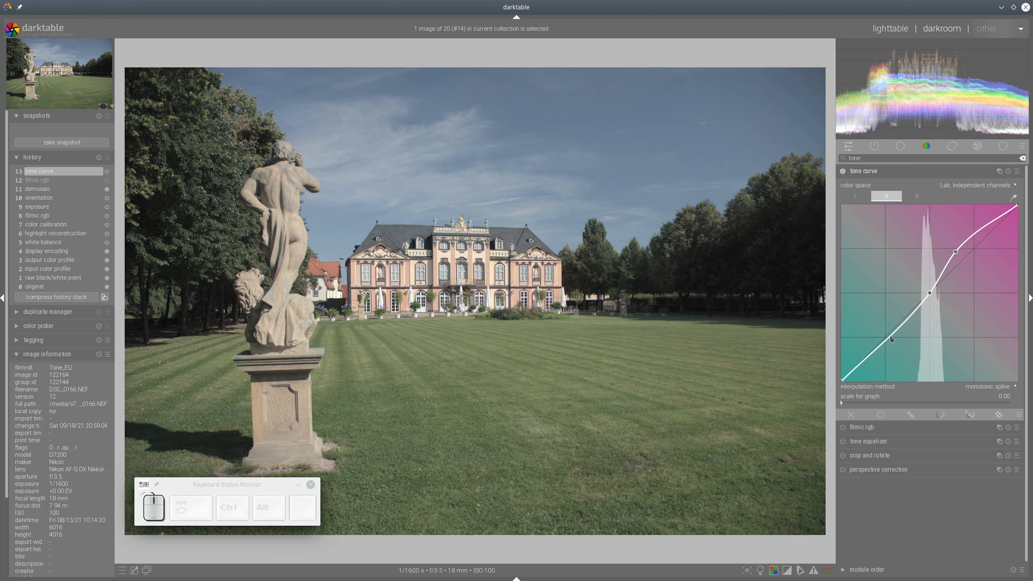
drag(905, 323, 906, 335)
Steepen the palace photo's b curve on both sides of its center, with the upper point at about 36.7 / 60.5
click(916, 196)
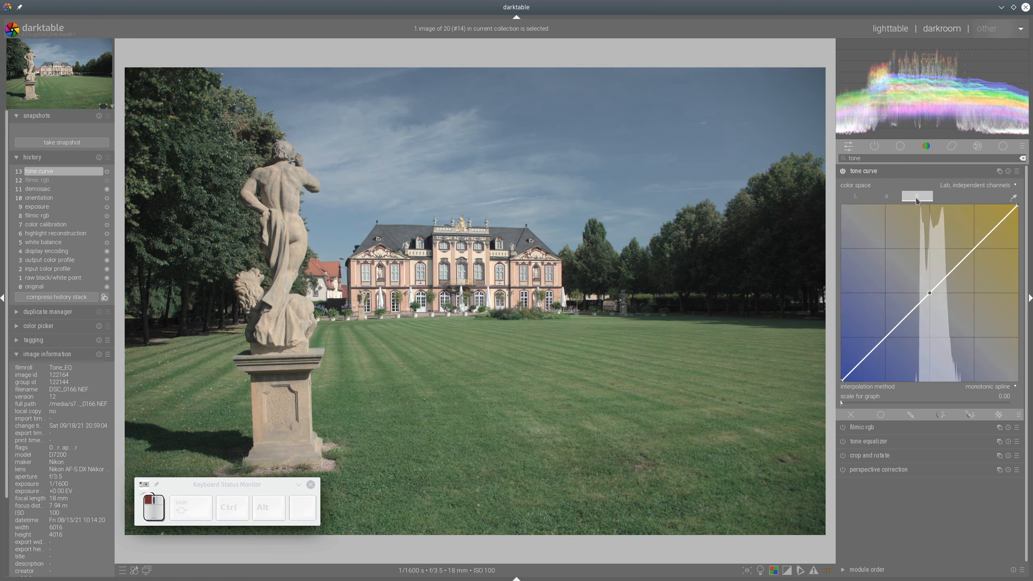
drag(974, 248, 958, 248)
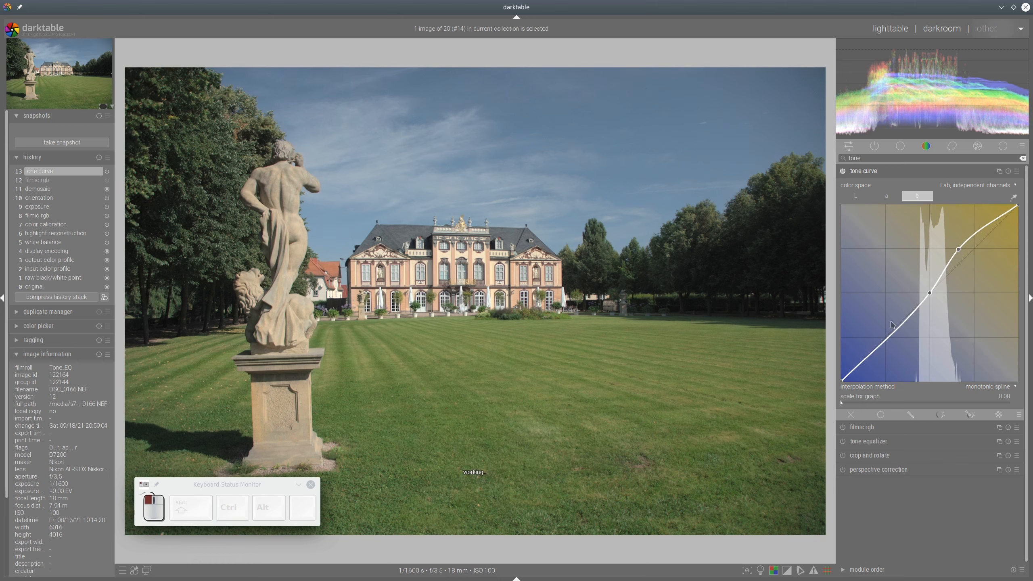
drag(890, 337, 902, 333)
drag(957, 248, 954, 253)
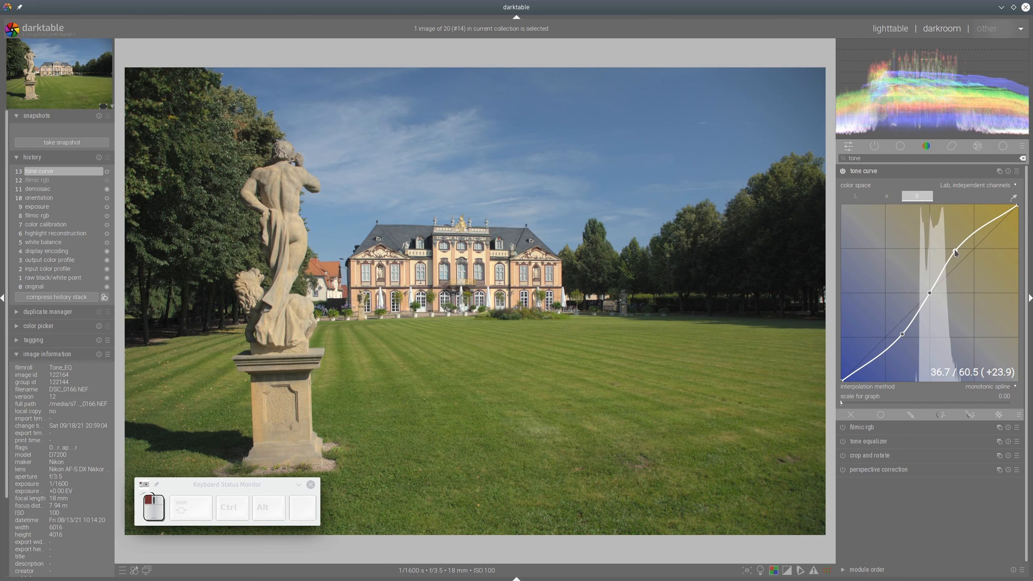
Close the tone curve and turn on local contrast for the palace photo
click(901, 175)
click(1003, 147)
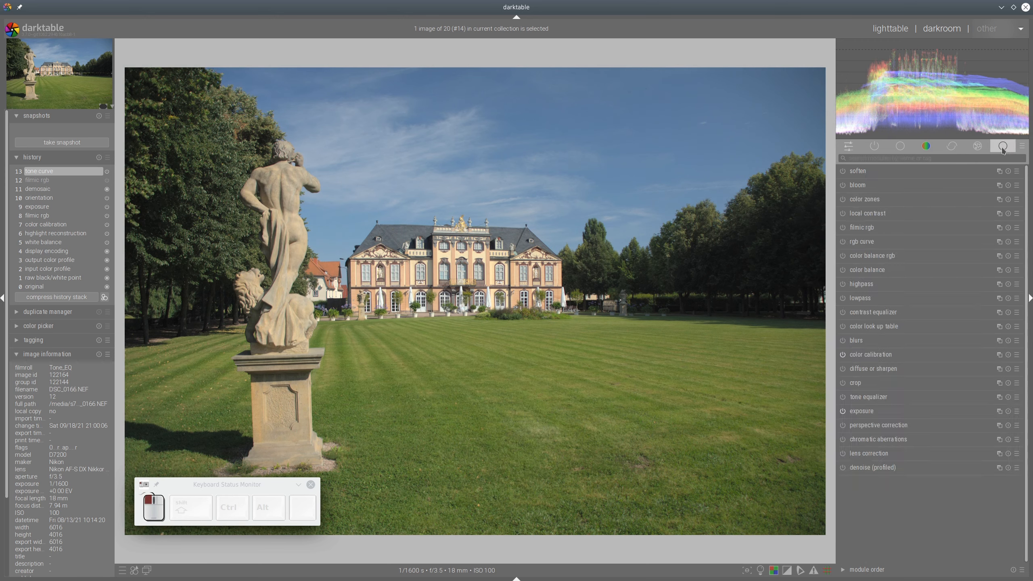
click(842, 213)
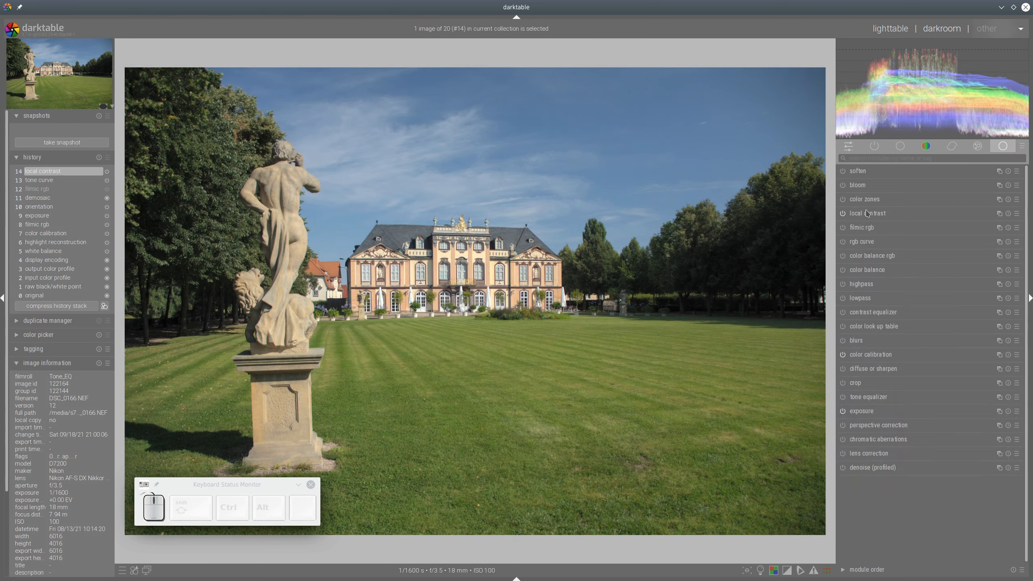
click(868, 215)
click(869, 215)
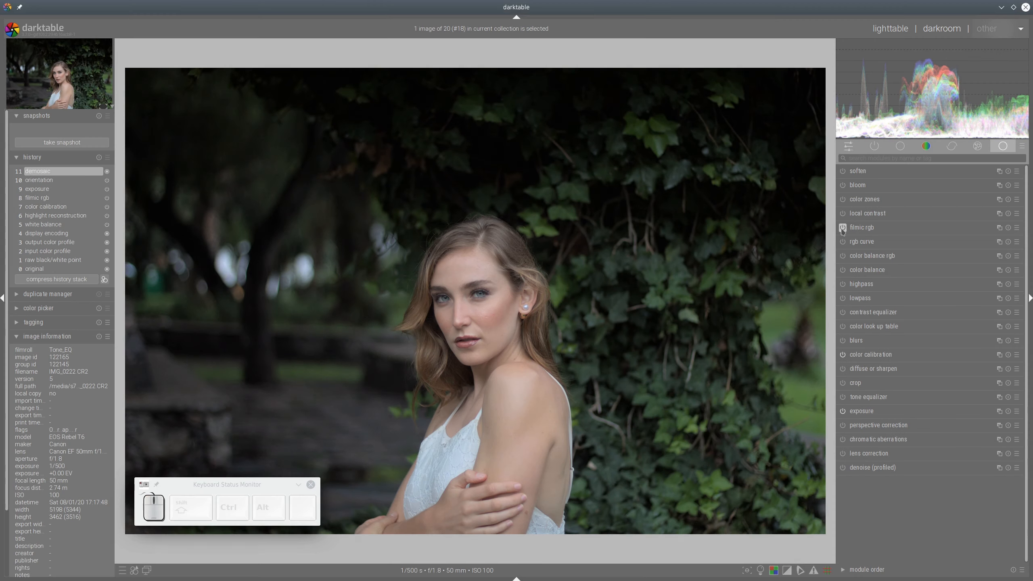
In the unedited portrait photo, turn off filmic rgb, turn on the tone curve without reshaping it and close its settings
click(843, 227)
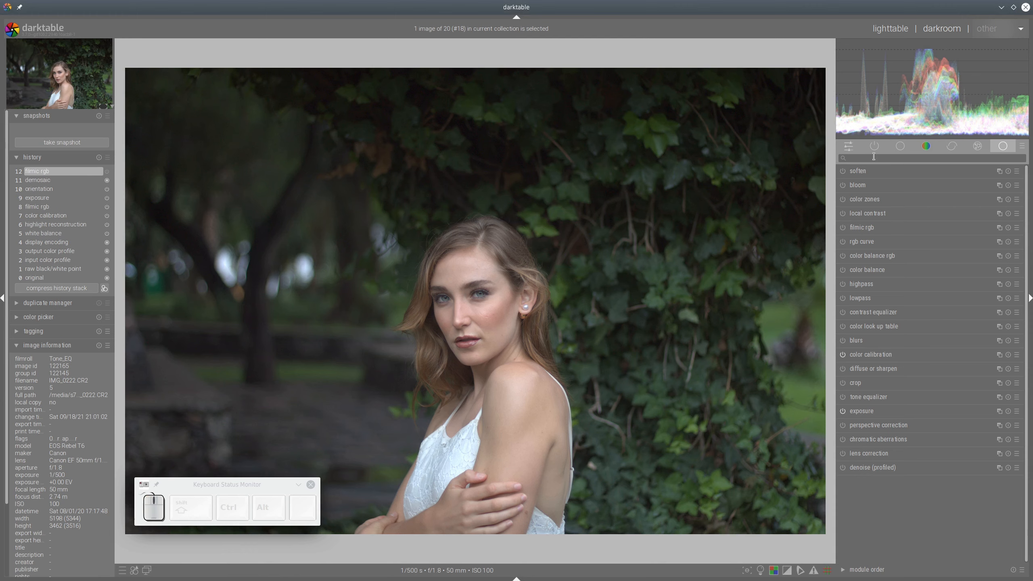
click(874, 157)
text(tone)
click(860, 171)
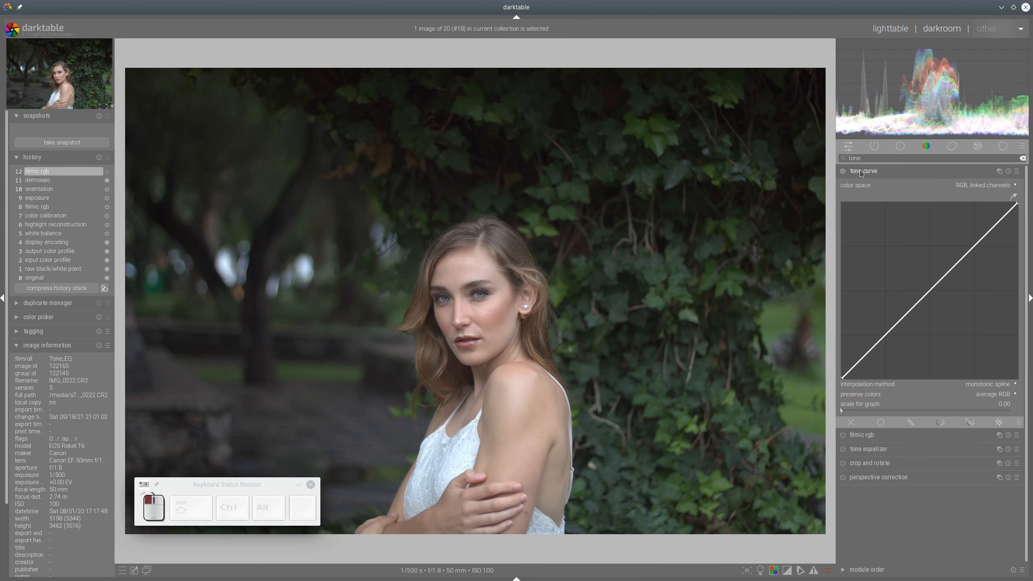
click(842, 171)
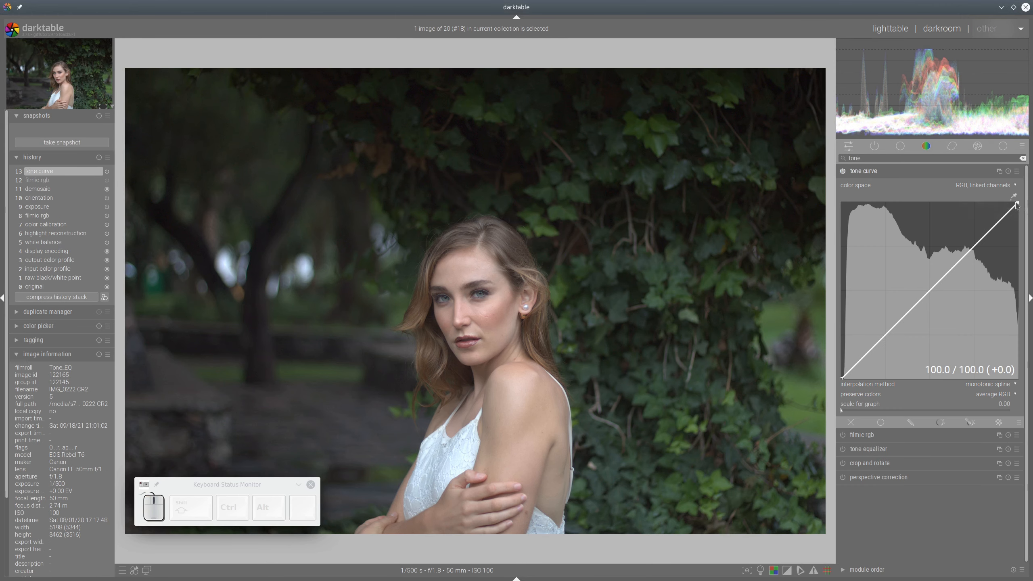
click(896, 173)
click(1003, 146)
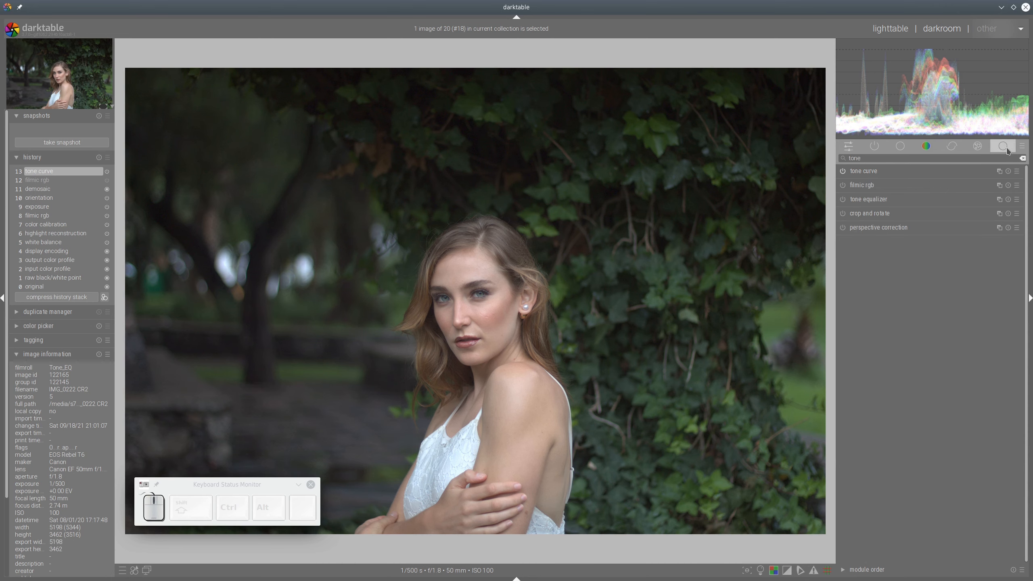
Set the portrait photo's exposure to 0.00 EV
click(860, 410)
click(911, 453)
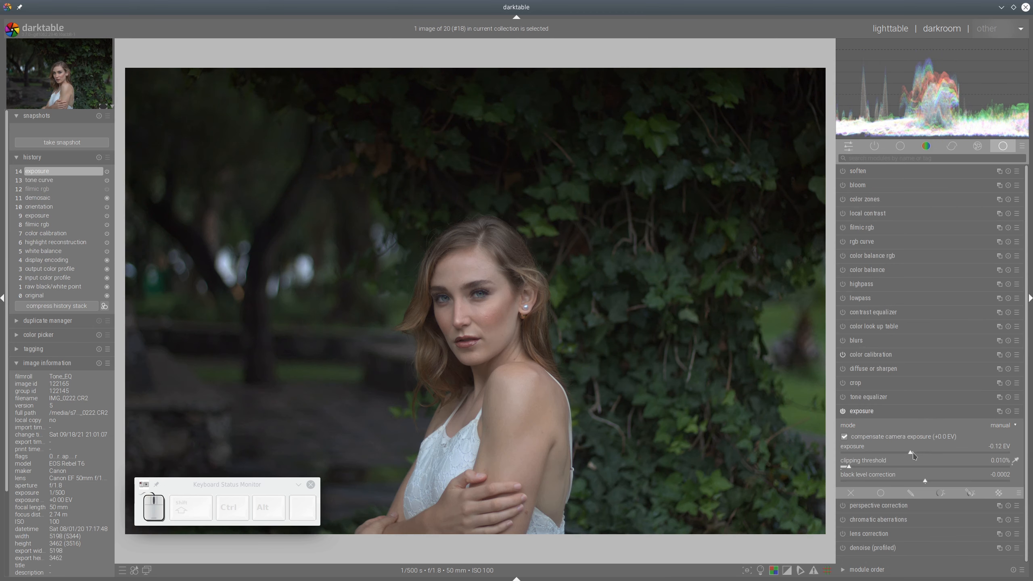
click(913, 452)
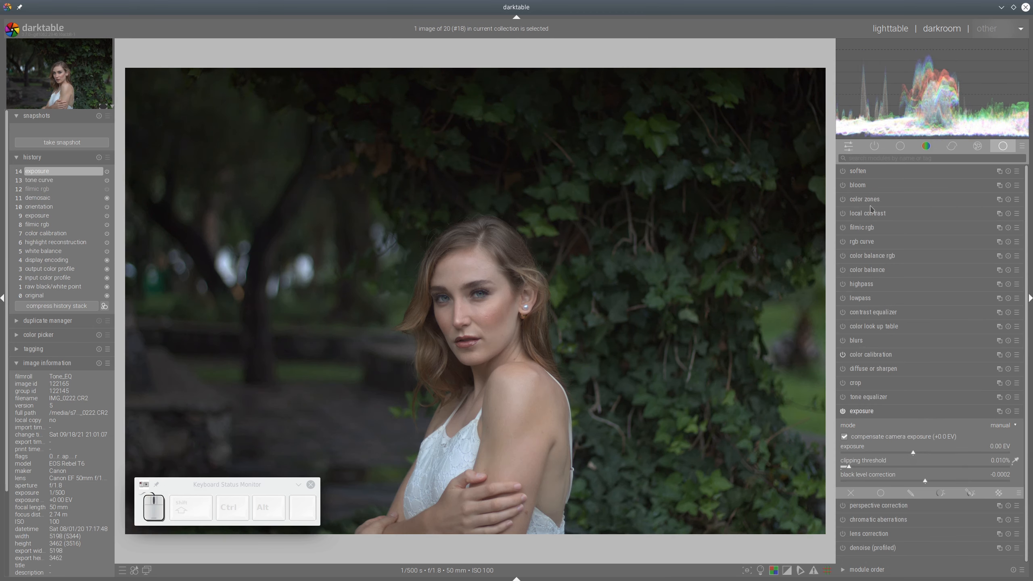
Reshape the portrait's RGB, linked channels tone curve: move the white point inward, add a highlight point, and place a shadow point near input 14.8
click(874, 145)
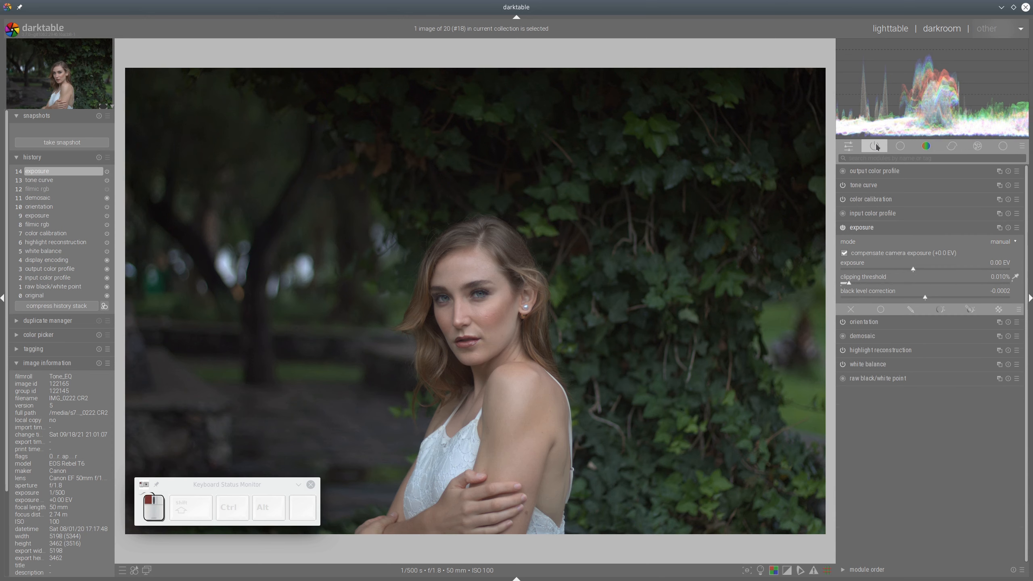
click(868, 186)
drag(1017, 220, 987, 233)
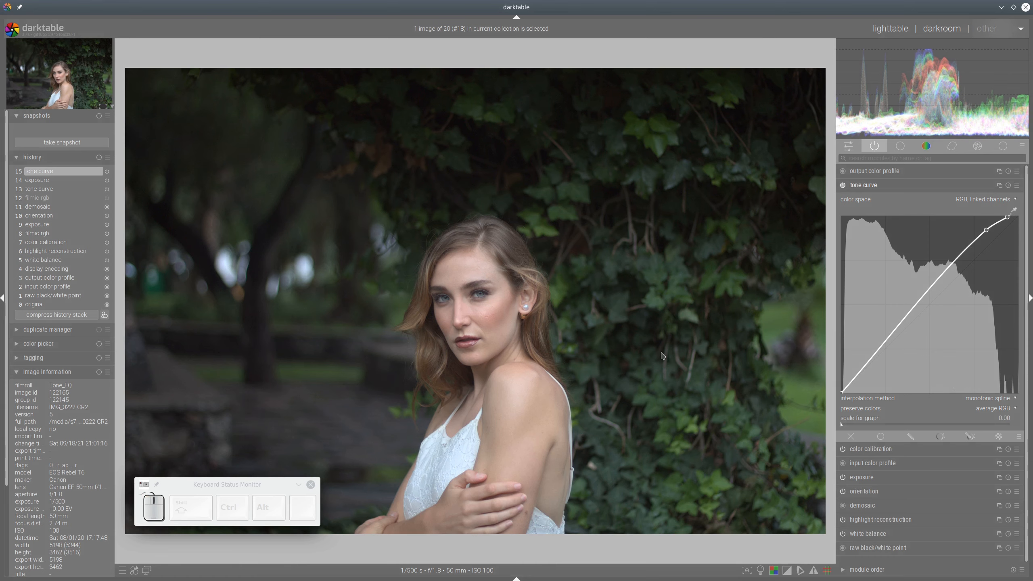
drag(844, 392, 867, 368)
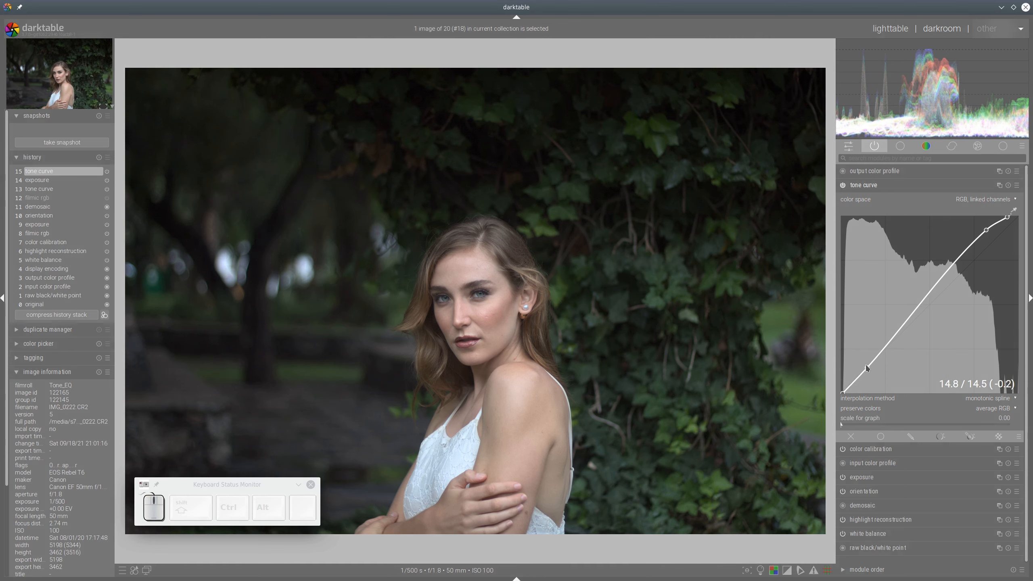
scroll(866, 369, up, 4)
scroll(867, 368, down, 2)
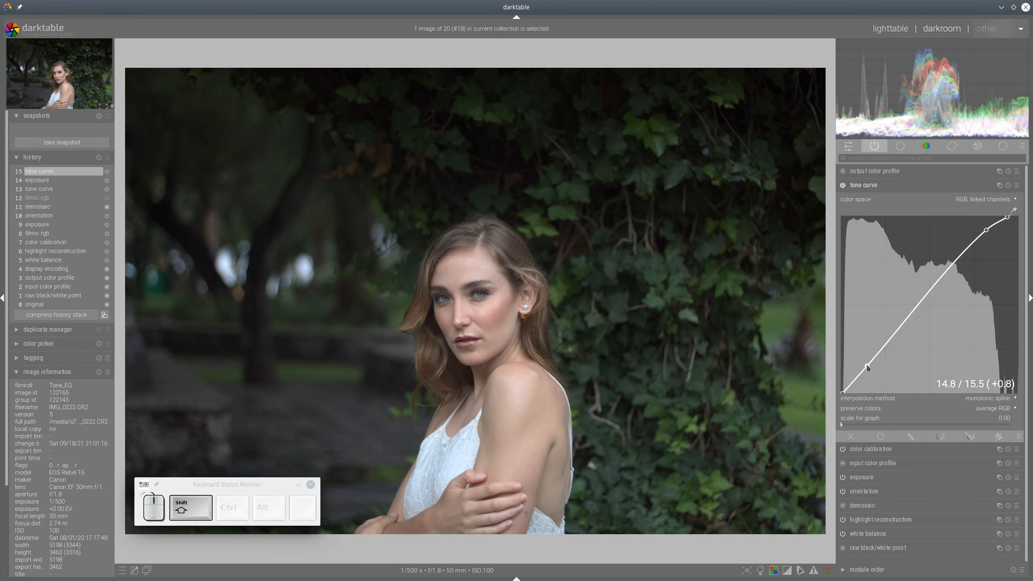
scroll(867, 365, down, 2)
scroll(867, 365, up, 2)
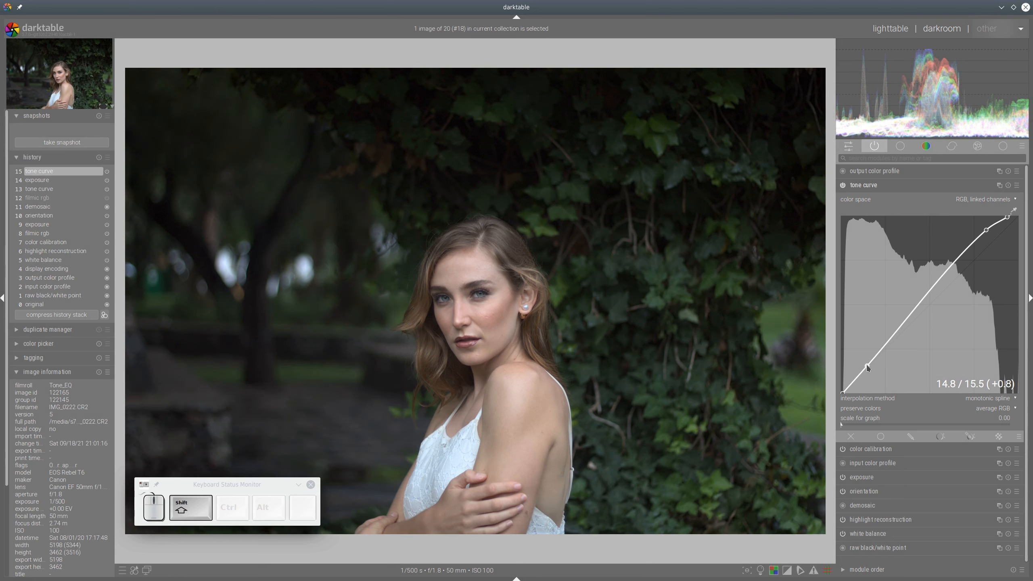
scroll(866, 365, down, 2)
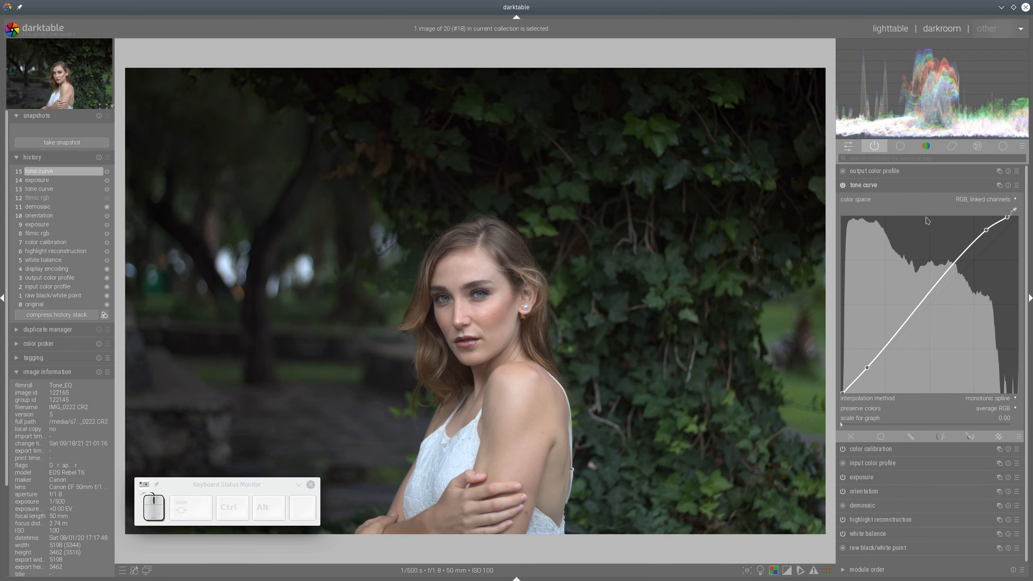
Switch the portrait's tone curve to Lab, independent channels and steepen the a curve around its center, with the lower point at about -45.4 / -62.8
click(984, 202)
click(971, 187)
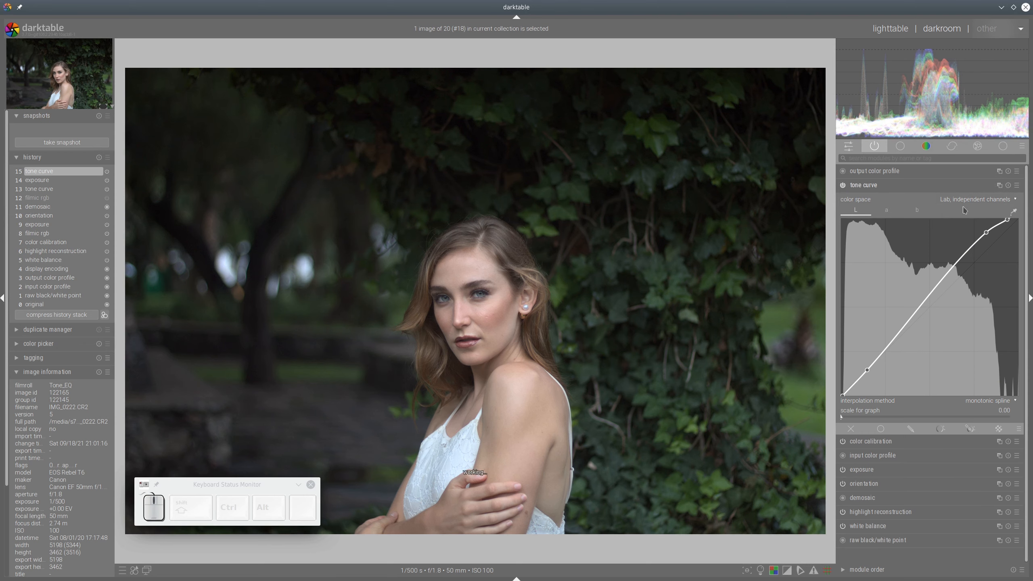
click(886, 210)
drag(977, 266, 963, 264)
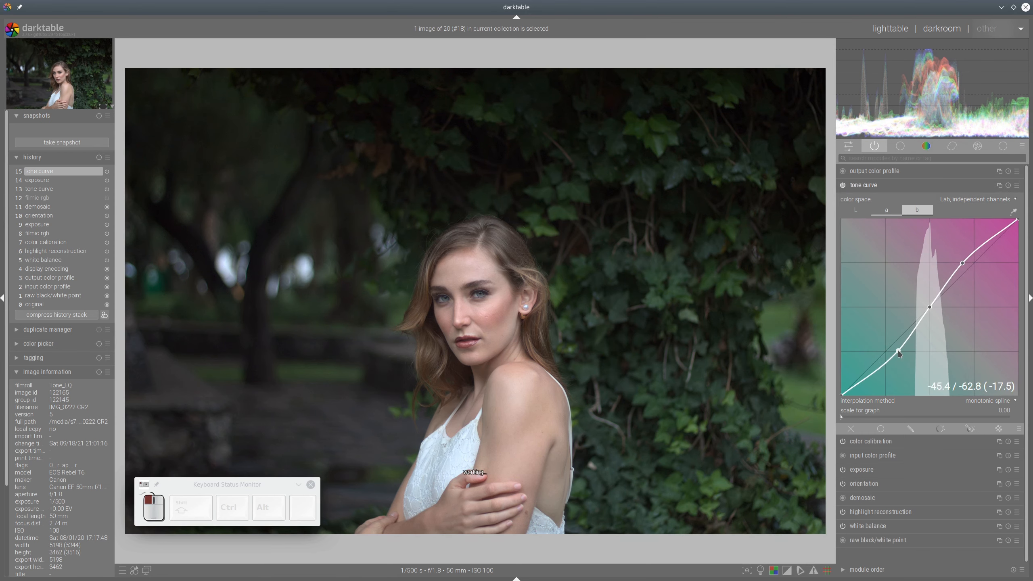
Steepen the portrait's b curve strongly on both sides of its center
click(917, 211)
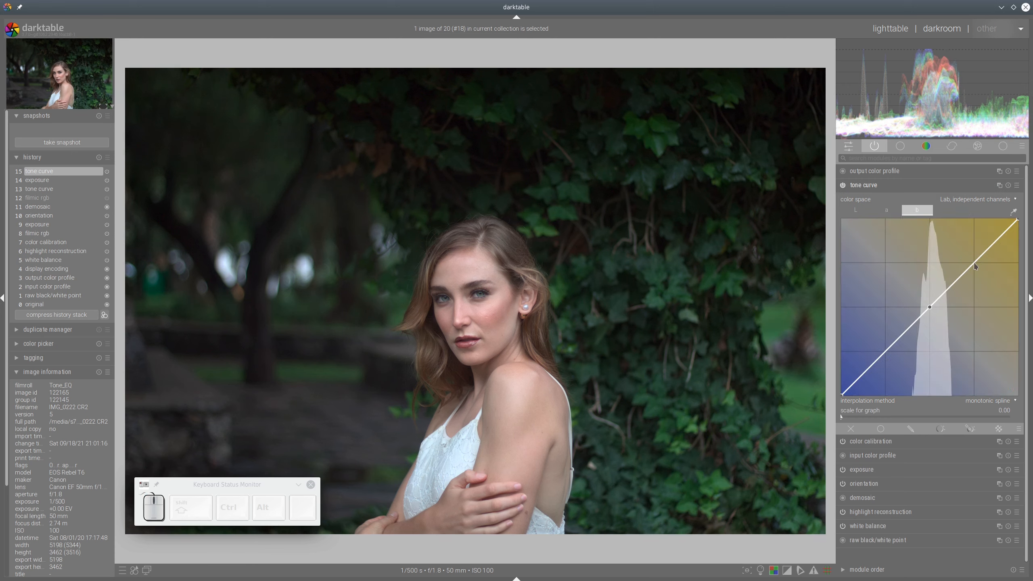
drag(963, 263, 961, 263)
drag(899, 342, 900, 348)
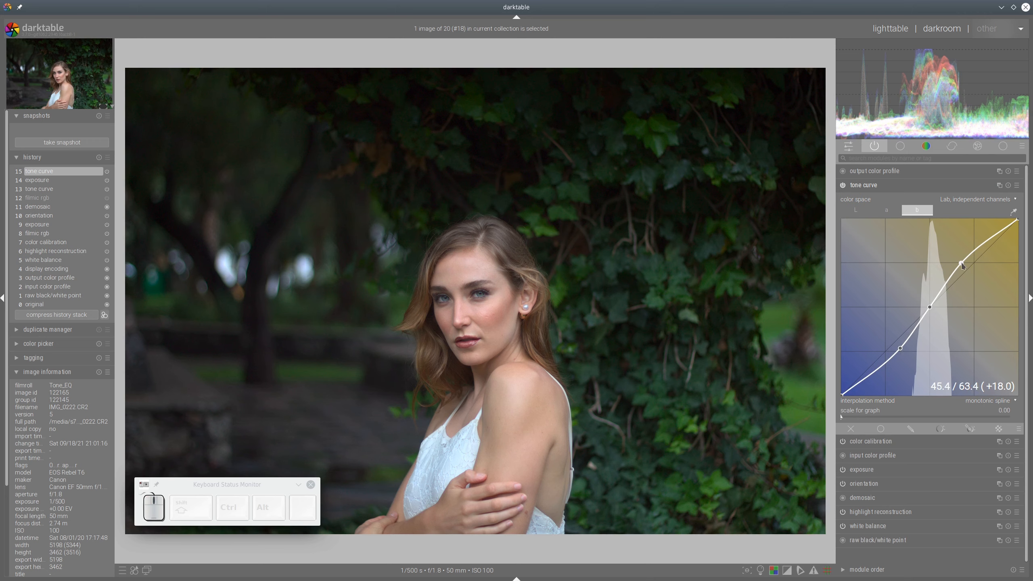
drag(961, 263, 958, 264)
drag(900, 348, 904, 349)
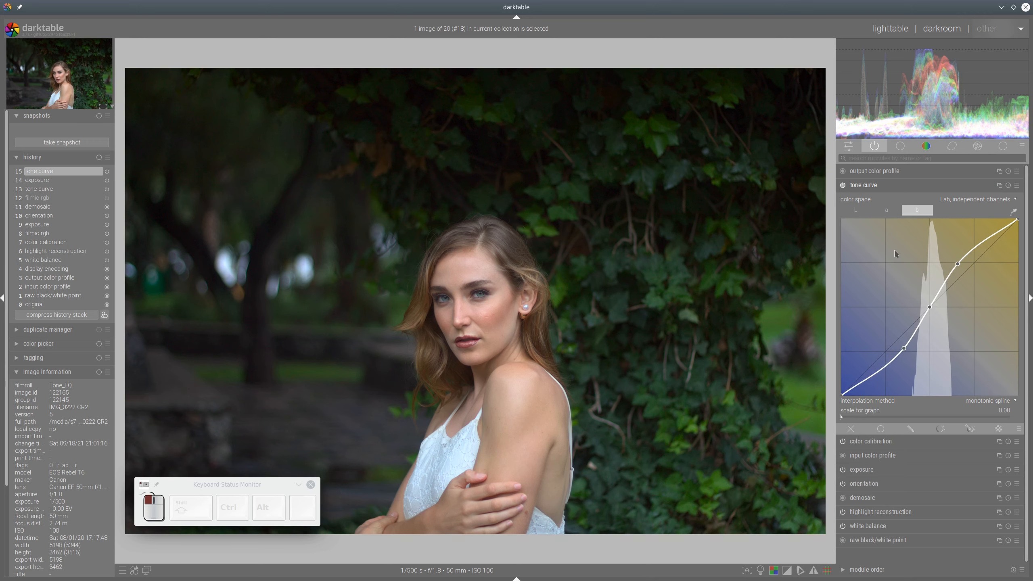
Close the tone curve, turn on local contrast for the portrait and check its settings without changing them
click(892, 188)
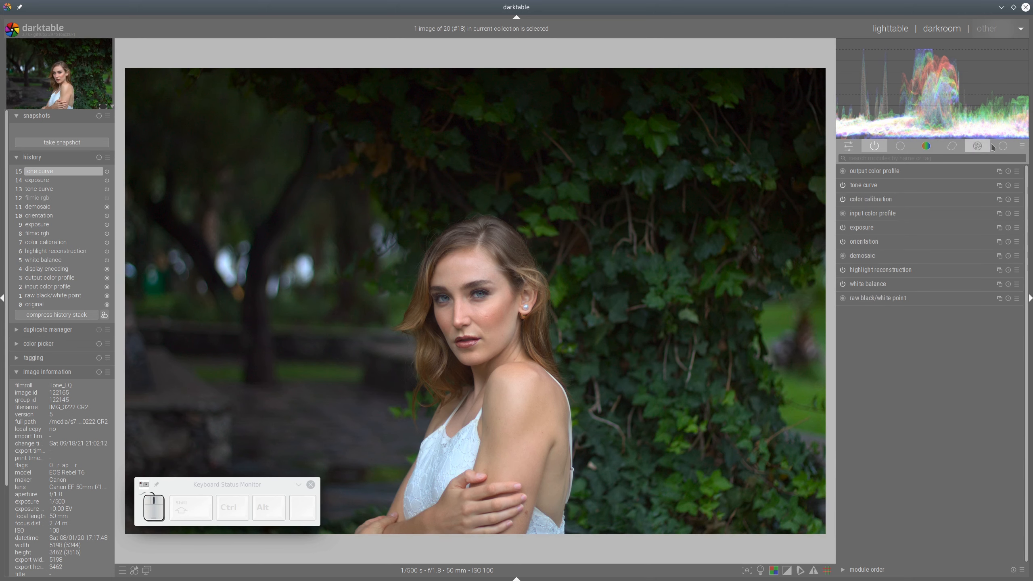
click(1002, 146)
click(843, 213)
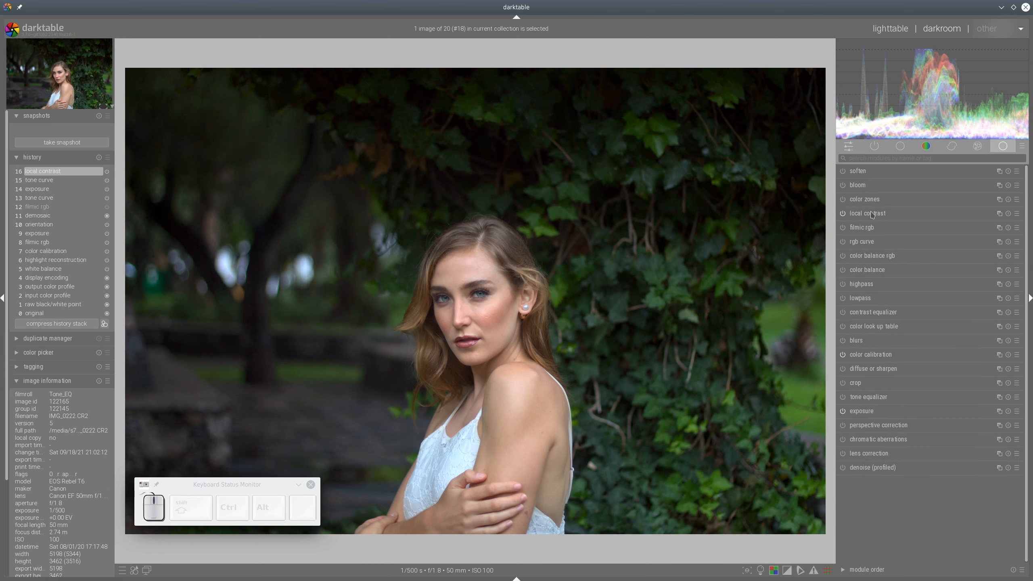
click(874, 214)
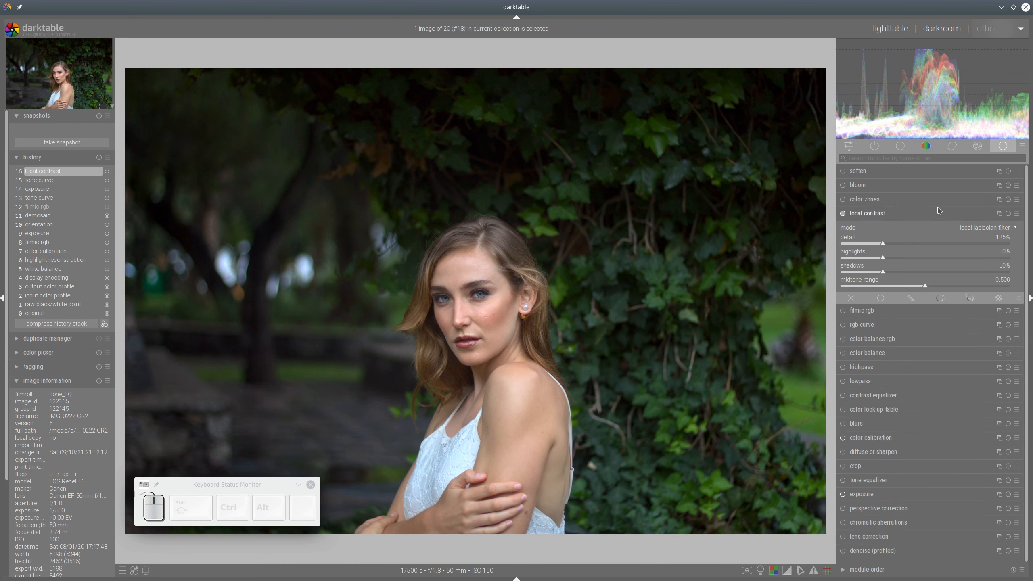
click(898, 213)
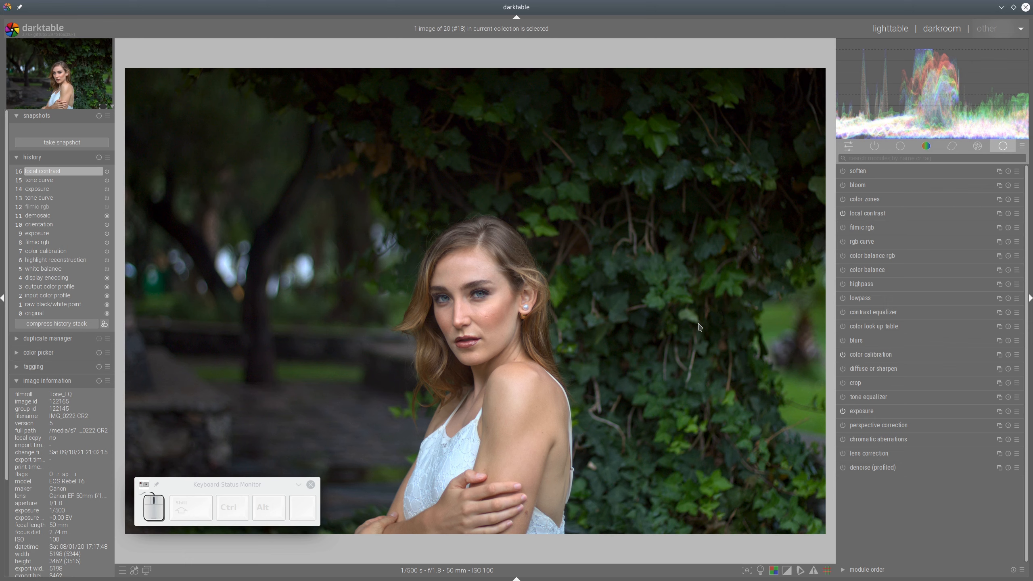
Lower the portrait's exposure to about -0.22 EV and close the exposure settings
click(871, 411)
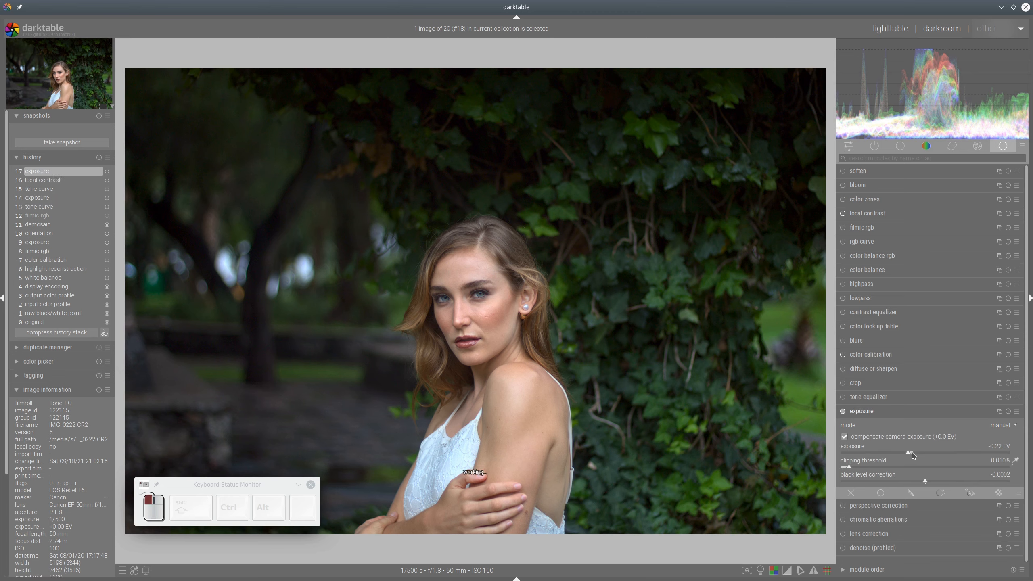
click(909, 453)
click(868, 415)
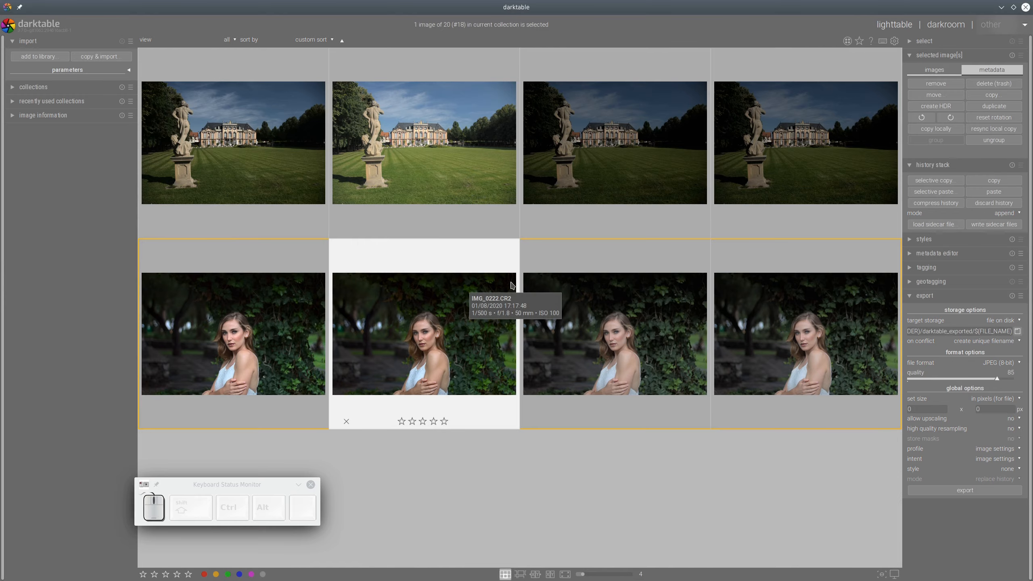
Compare the developed versions of all photos in the lighttable and inspect the edited palace photo in the darkroom
scroll(512, 285, up, 3)
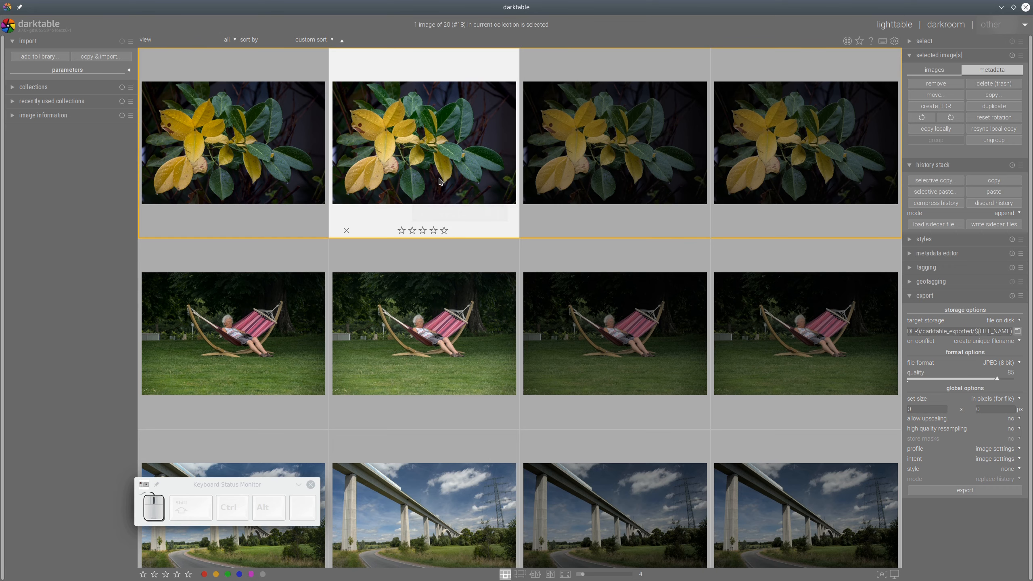
scroll(438, 311, down, 2)
scroll(438, 311, down, 1)
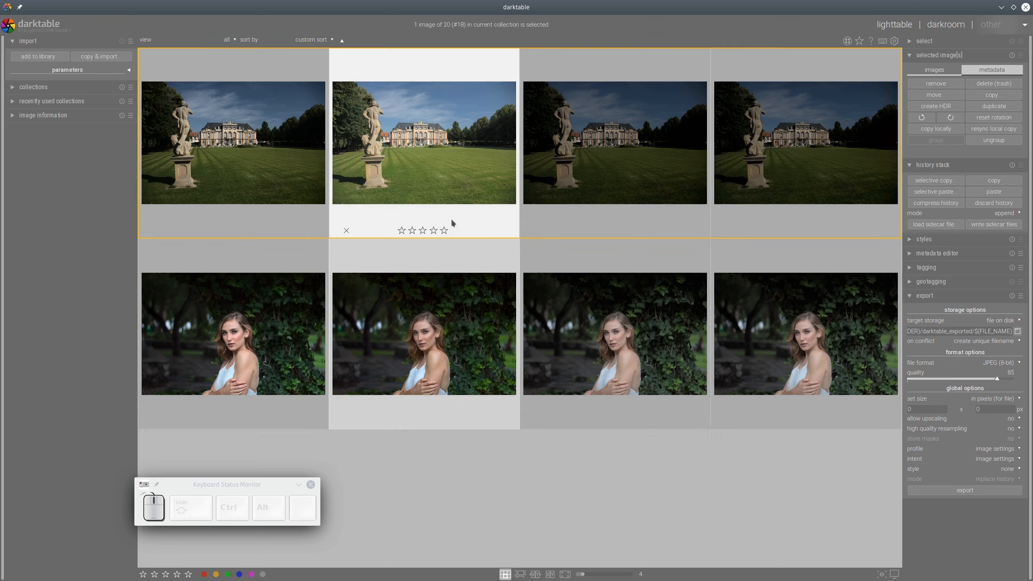
scroll(438, 317, up, 1)
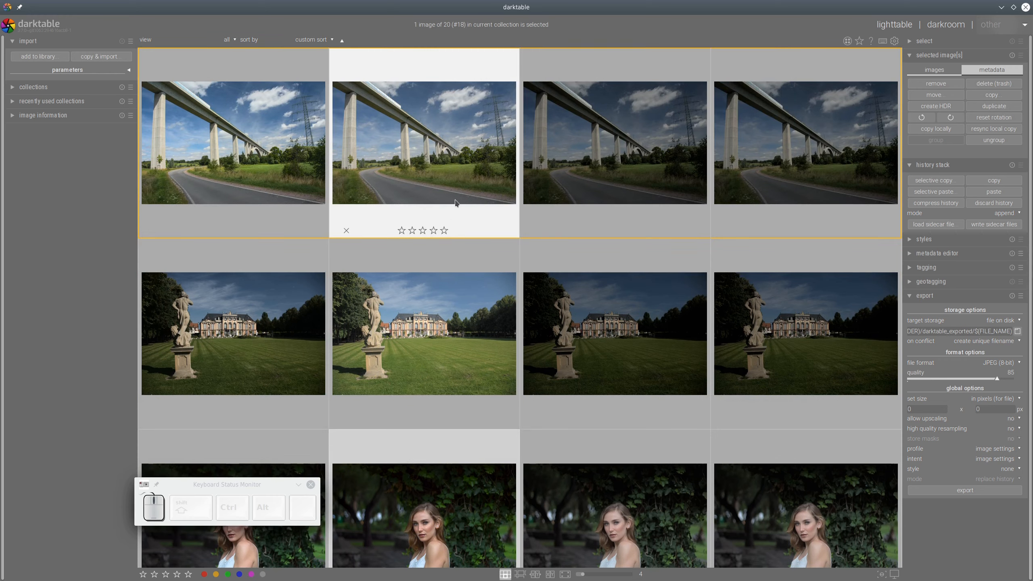
double_click(427, 349)
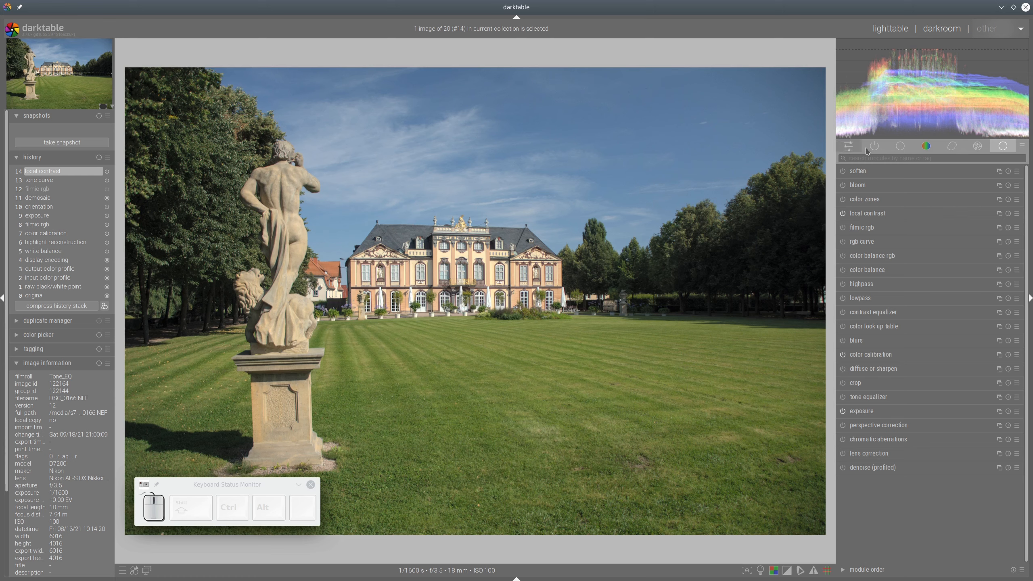
click(901, 148)
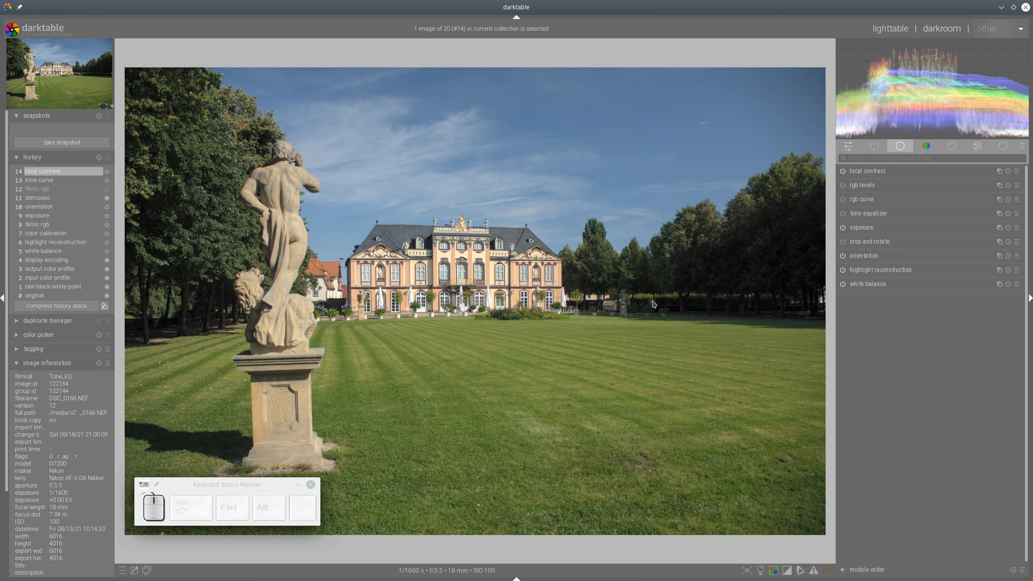
click(888, 27)
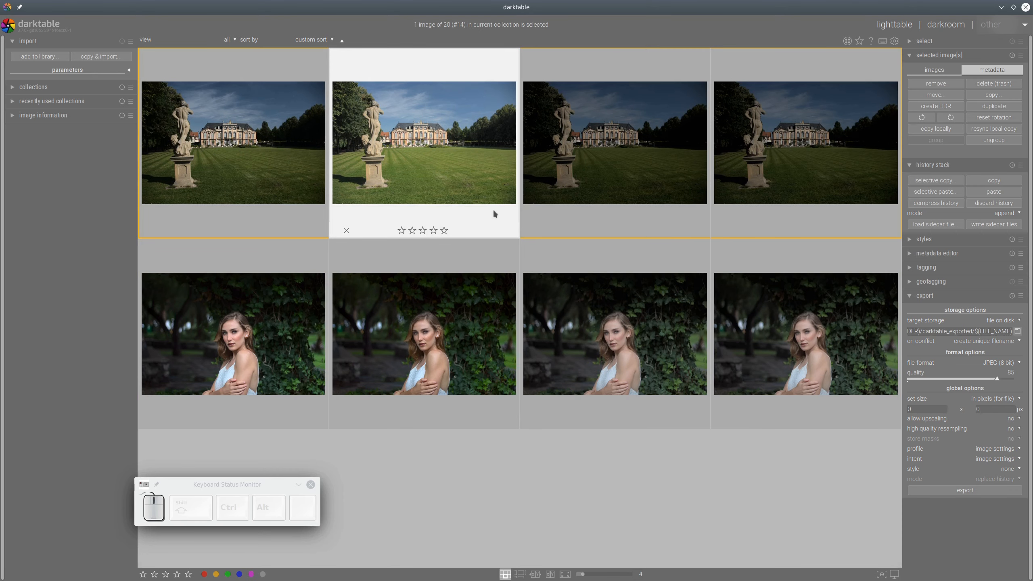
scroll(490, 208, up, 3)
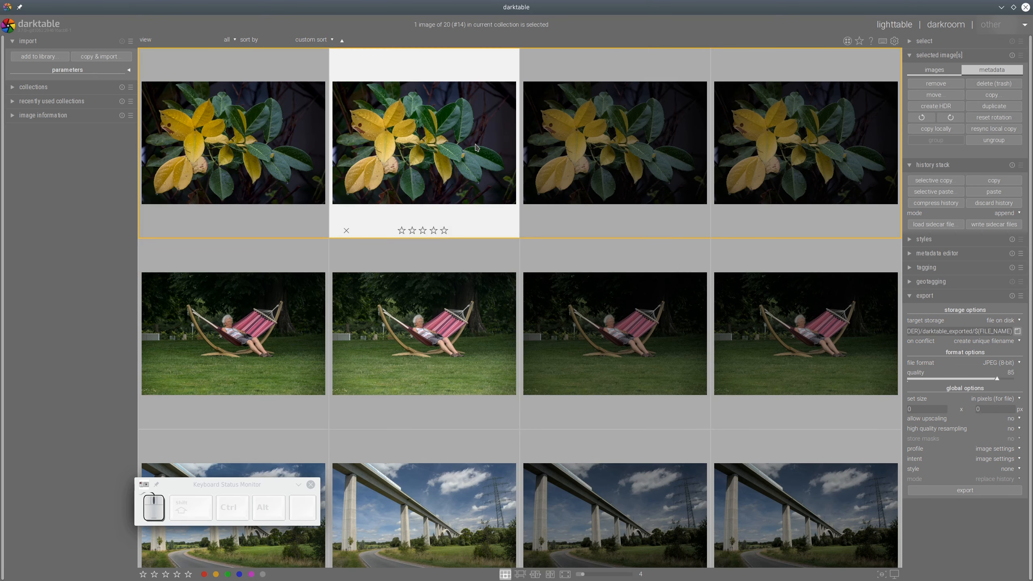
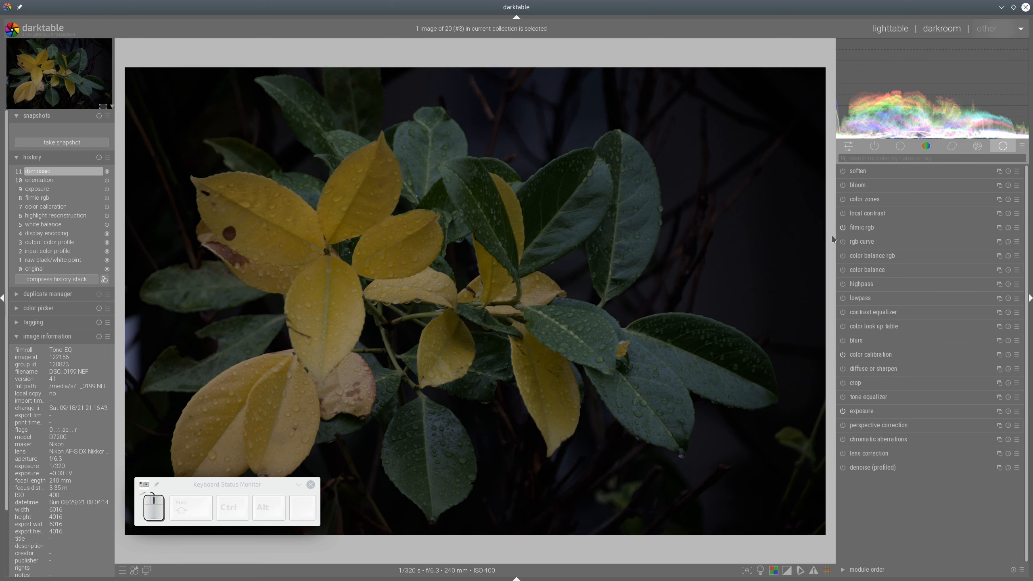
drag(835, 236, 900, 238)
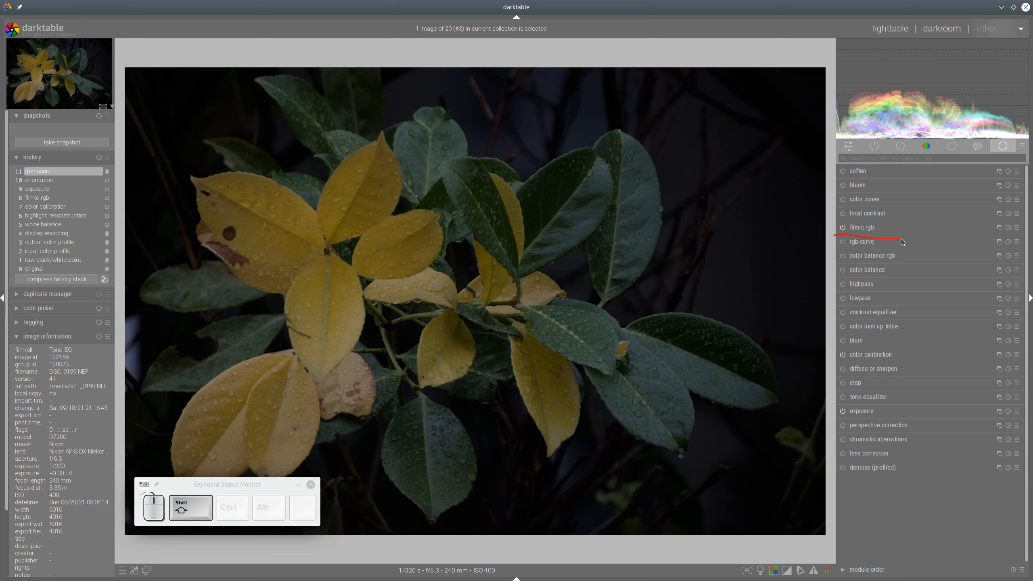
drag(829, 263, 907, 263)
drag(835, 404, 901, 405)
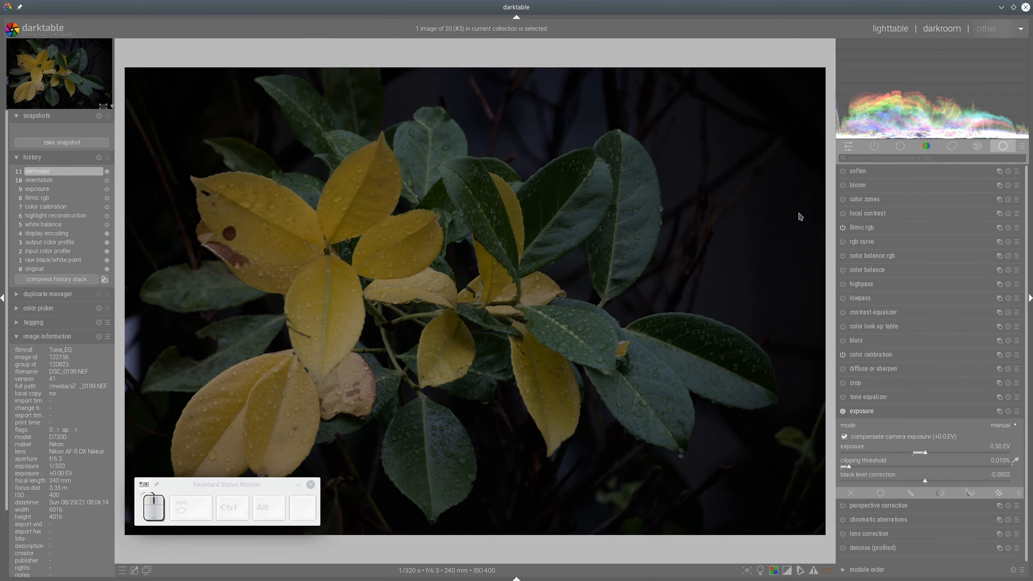
In the unedited yellow-leaf photo, set the exposure to 1.70 EV
click(949, 454)
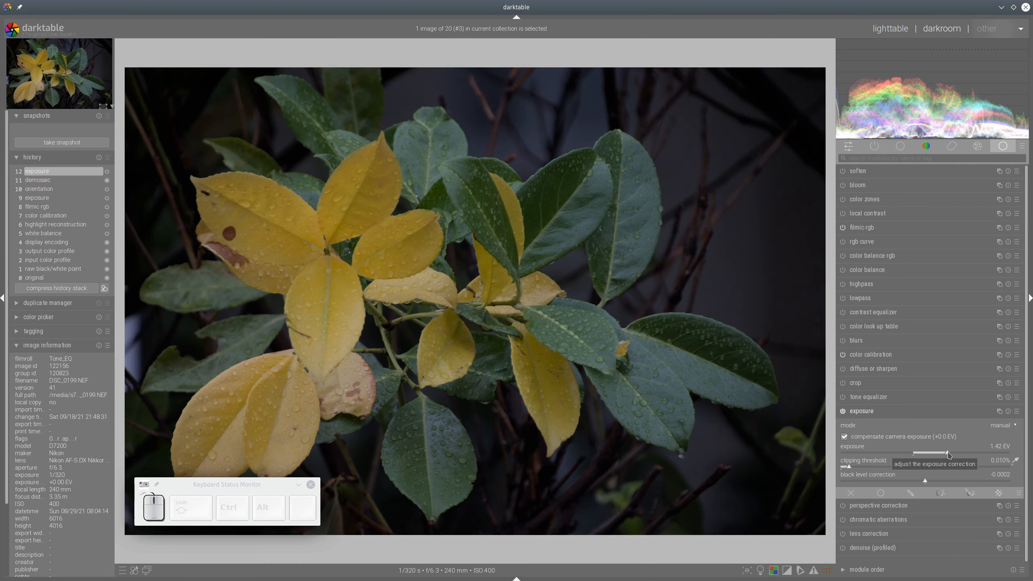
drag(947, 454, 954, 454)
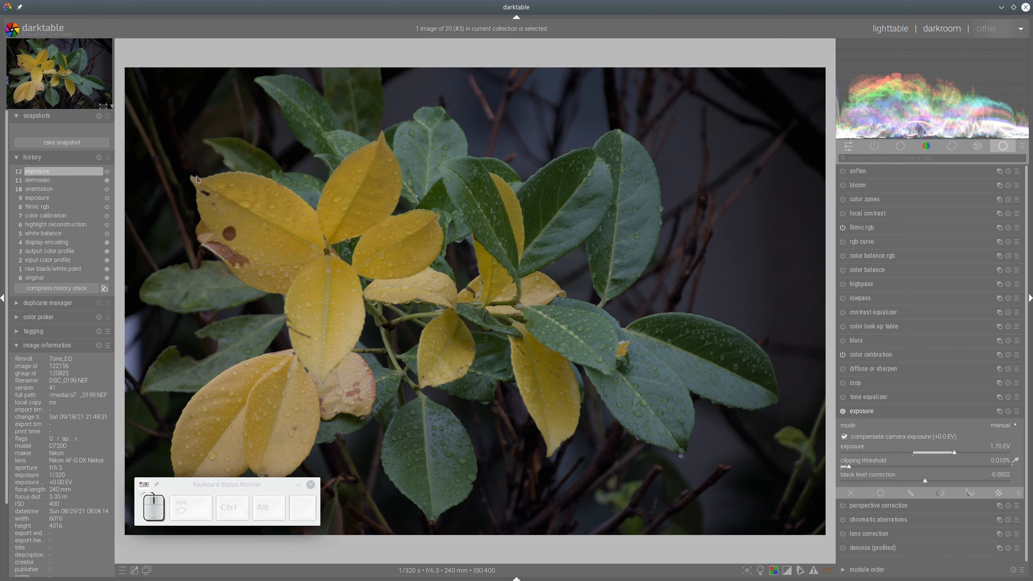
mouse_move(173, 167)
mouse_down()
mouse_move(368, 139)
mouse_move(565, 165)
mouse_move(625, 422)
mouse_move(558, 492)
mouse_move(471, 507)
mouse_move(215, 513)
mouse_move(153, 450)
mouse_move(146, 291)
mouse_move(181, 168)
mouse_up()
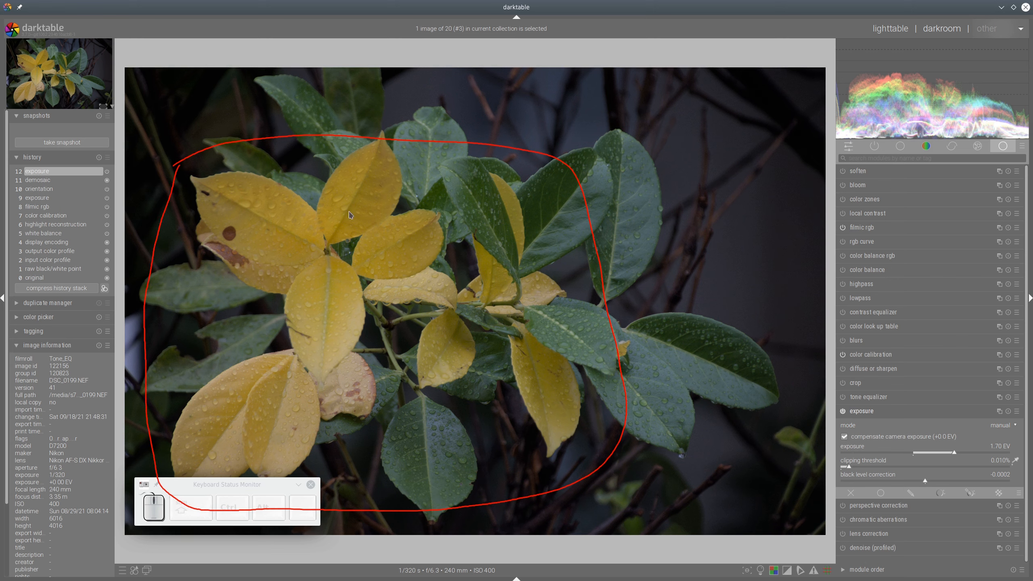
mouse_move(845, 61)
mouse_down()
mouse_move(850, 97)
mouse_move(880, 106)
mouse_move(975, 96)
mouse_move(952, 72)
mouse_move(845, 63)
mouse_up()
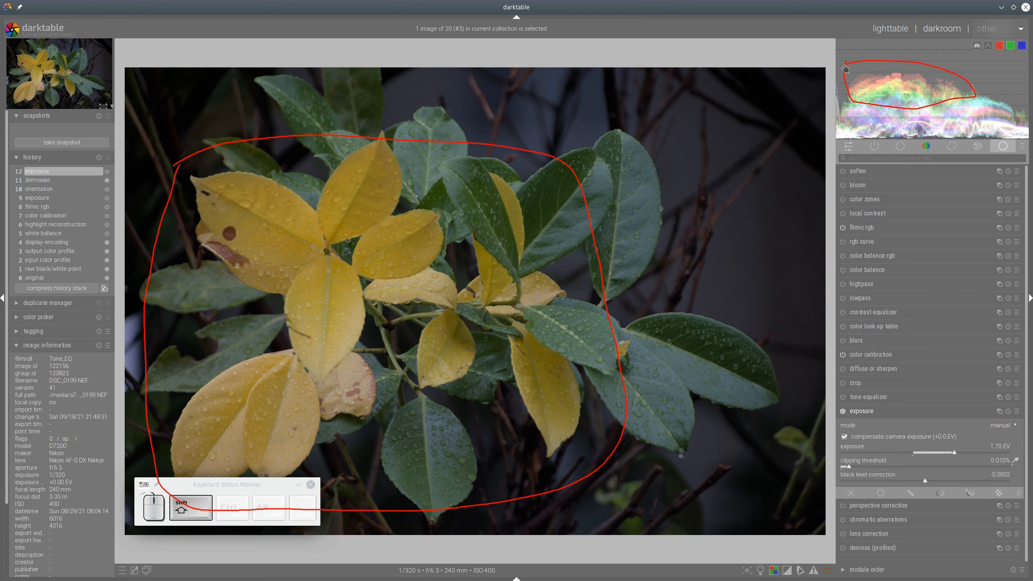
mouse_move(606, 215)
mouse_down()
mouse_move(768, 120)
mouse_move(840, 96)
mouse_up()
mouse_move(164, 86)
mouse_down()
mouse_move(580, 93)
mouse_move(708, 158)
mouse_move(769, 285)
mouse_move(785, 382)
mouse_move(755, 477)
mouse_move(662, 527)
mouse_move(367, 538)
mouse_move(189, 531)
mouse_move(130, 461)
mouse_move(147, 156)
mouse_move(187, 90)
mouse_up()
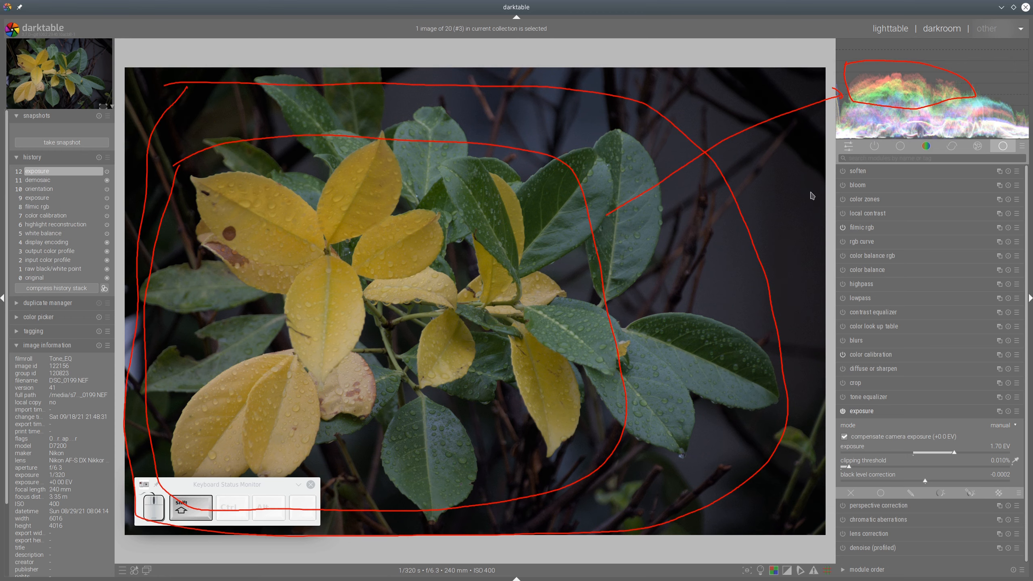
mouse_move(845, 88)
mouse_down()
mouse_move(951, 92)
mouse_move(1018, 108)
mouse_move(870, 117)
mouse_move(840, 102)
mouse_up()
mouse_move(753, 220)
mouse_down()
mouse_move(880, 119)
mouse_move(856, 146)
mouse_up()
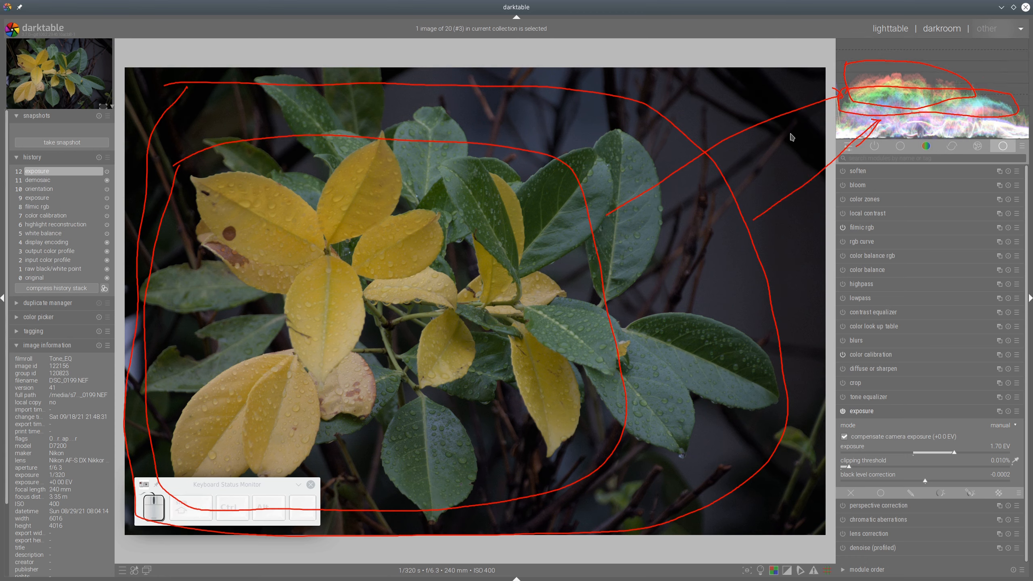
Clear the drawn marks and open the unedited third version of the portrait from the lighttable in the darkroom
key(l)
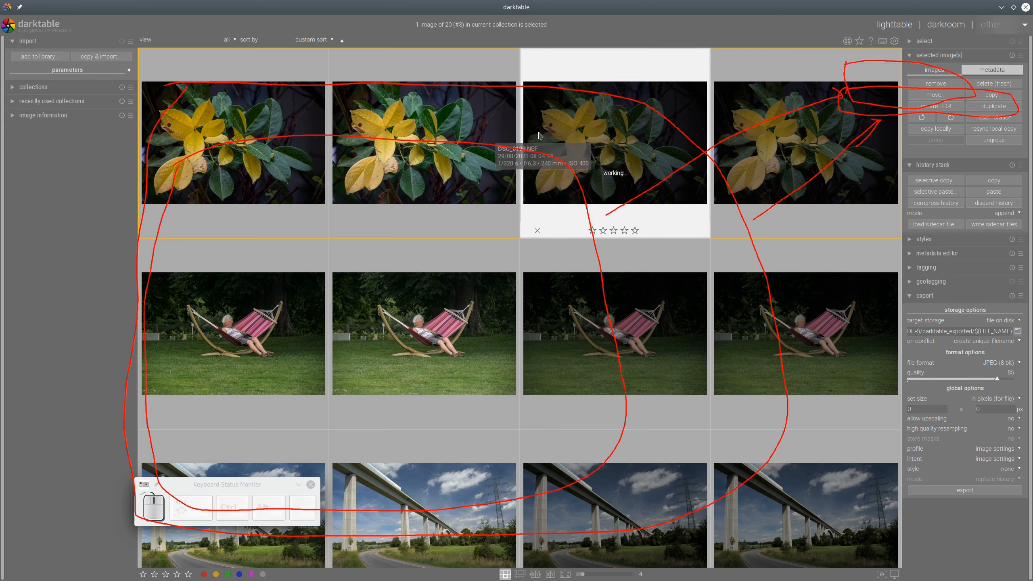
key(shift+F9)
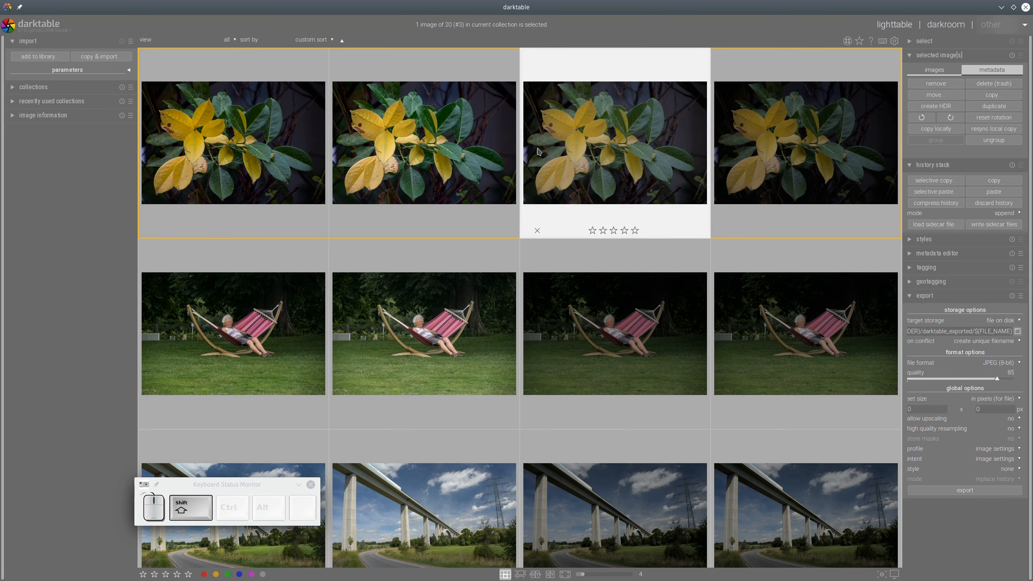
scroll(354, 242, down, 3)
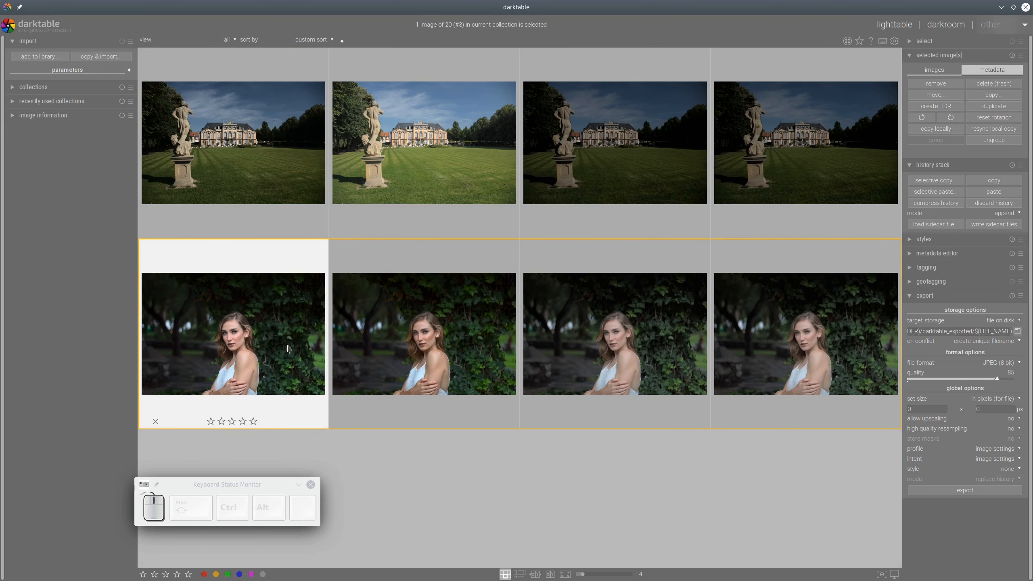
double_click(569, 321)
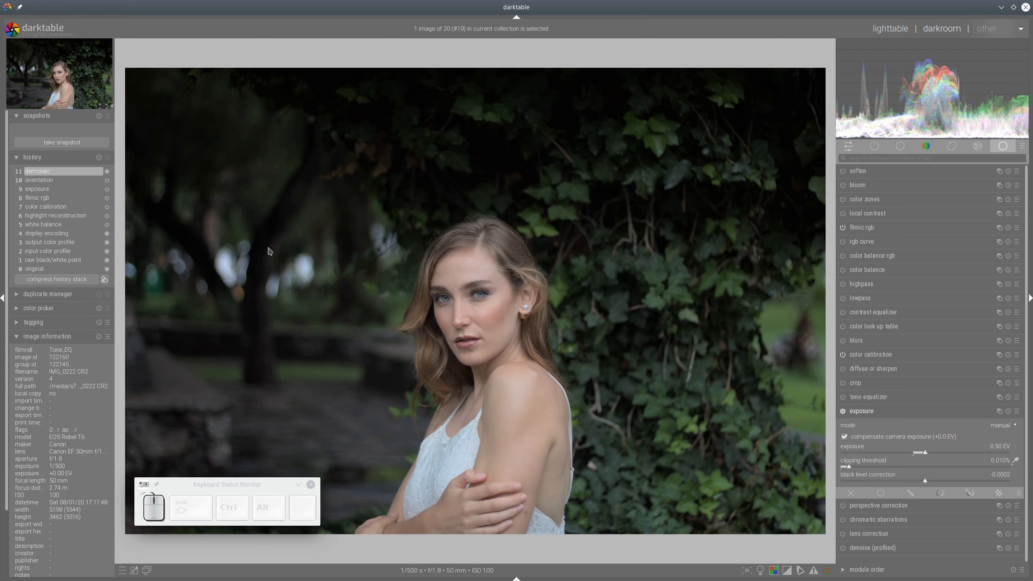
Circle the portrait's two bright background spots and the woman, link each to its waveform region, and clear the marks
mouse_move(218, 223)
mouse_down()
mouse_move(271, 276)
mouse_move(250, 213)
mouse_move(215, 220)
mouse_up()
mouse_move(272, 246)
mouse_down()
mouse_move(300, 332)
mouse_move(315, 224)
mouse_move(265, 247)
mouse_up()
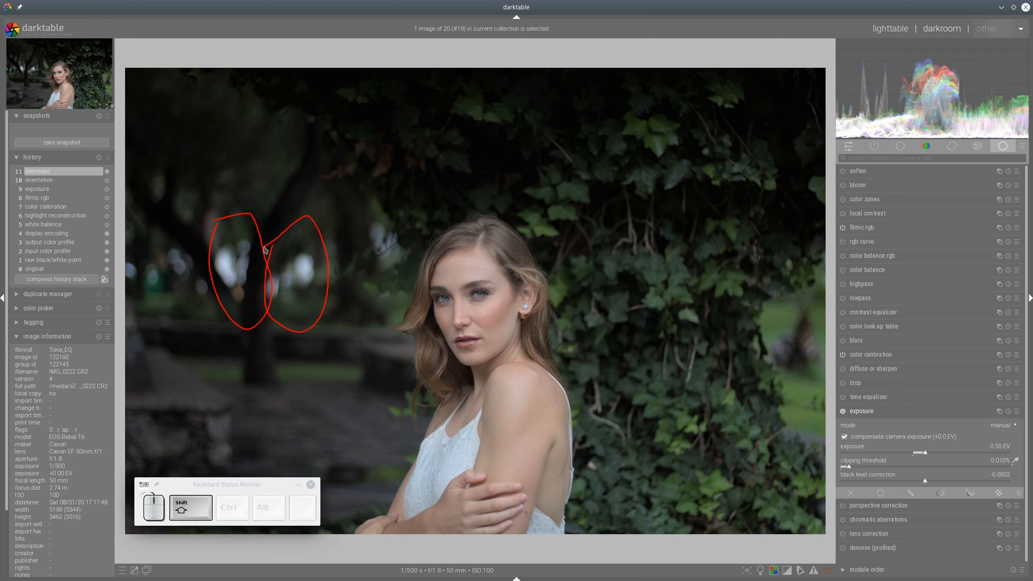
mouse_move(392, 291)
mouse_down()
mouse_move(422, 196)
mouse_move(604, 289)
mouse_move(601, 452)
mouse_move(584, 564)
mouse_move(336, 554)
mouse_move(336, 495)
mouse_move(391, 290)
mouse_up()
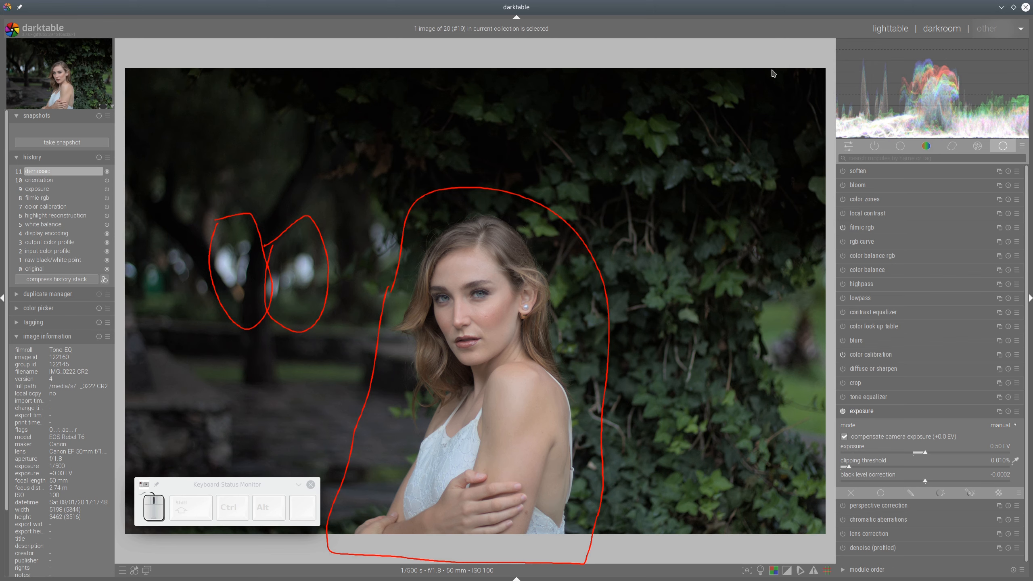
mouse_move(855, 54)
mouse_down()
mouse_move(859, 128)
mouse_move(870, 61)
mouse_move(855, 53)
mouse_move(892, 54)
mouse_move(897, 105)
mouse_move(886, 121)
mouse_move(878, 59)
mouse_move(962, 66)
mouse_move(974, 95)
mouse_move(959, 117)
mouse_move(927, 129)
mouse_move(897, 77)
mouse_up()
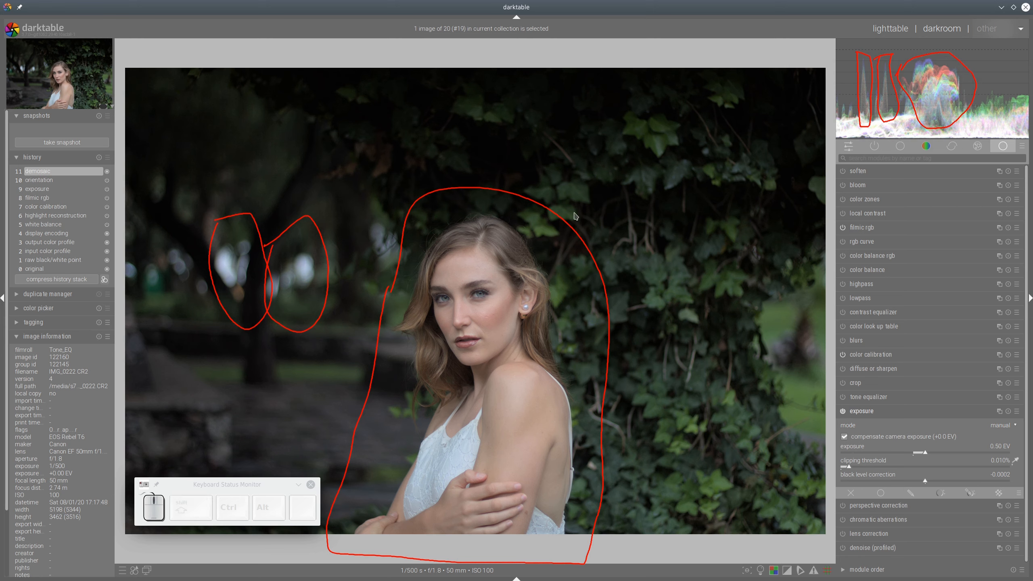
mouse_move(599, 215)
mouse_down()
mouse_move(790, 223)
mouse_move(921, 155)
mouse_move(929, 128)
mouse_up()
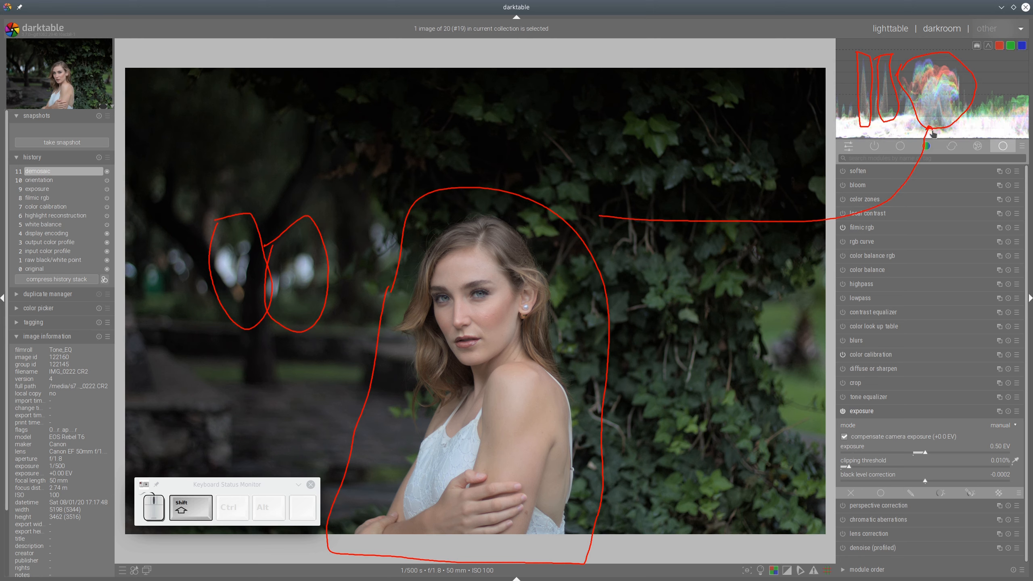
mouse_move(336, 210)
mouse_down()
mouse_move(545, 100)
mouse_move(748, 89)
mouse_move(867, 98)
mouse_up()
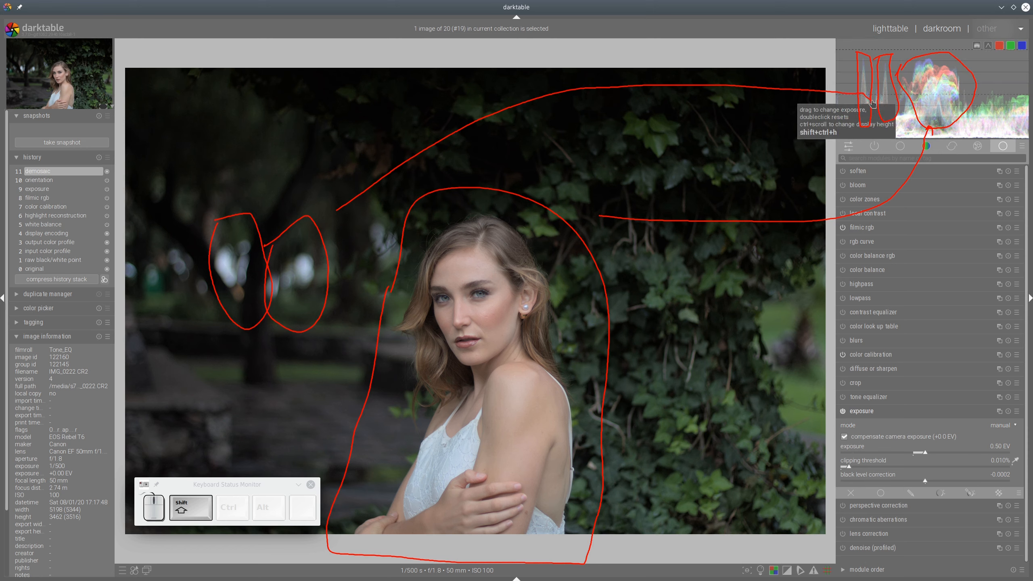
mouse_move(265, 209)
mouse_down()
mouse_move(453, 87)
mouse_move(690, 71)
mouse_move(856, 81)
mouse_up()
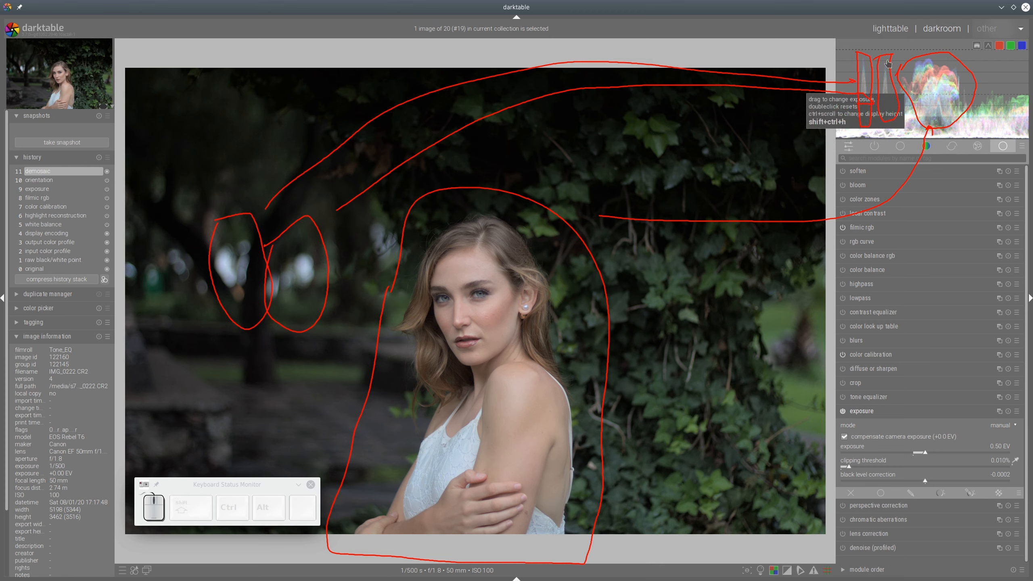
key(shift+F9)
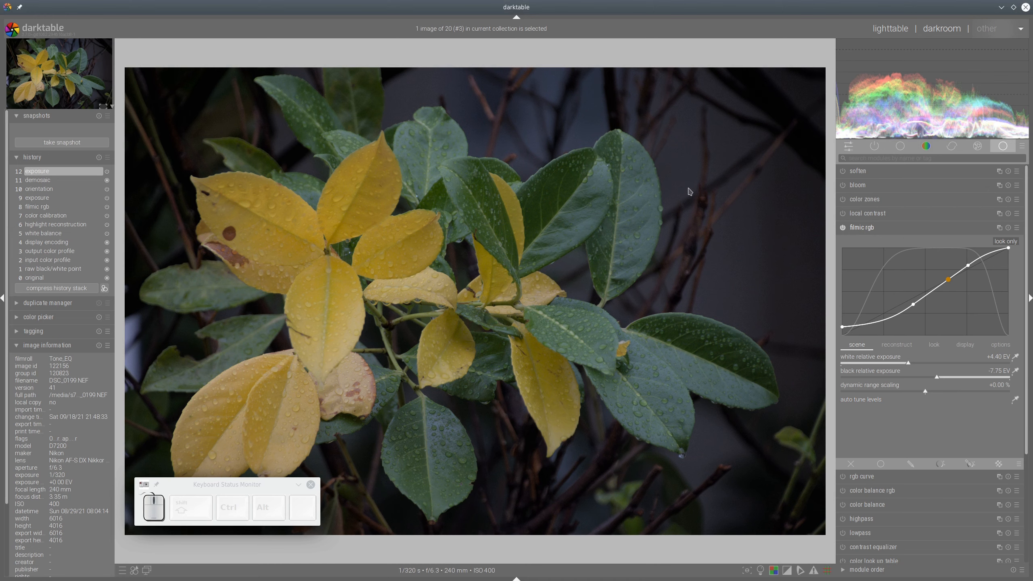
Mark the waveform's upper limit and the boundaries of the linear section on the yellow-leaf photo's filmic rgb curve
mouse_move(871, 114)
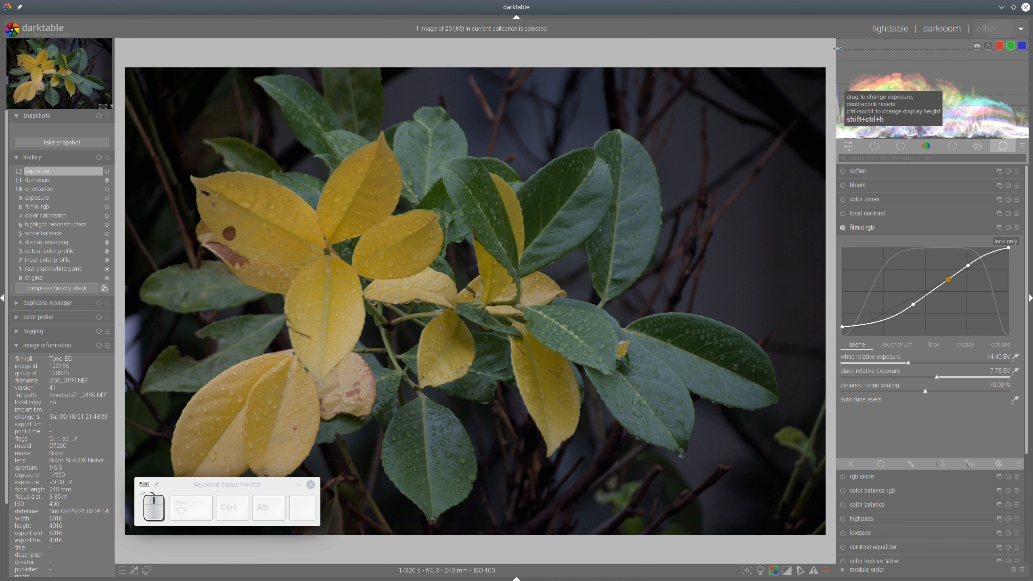
drag(840, 50, 969, 49)
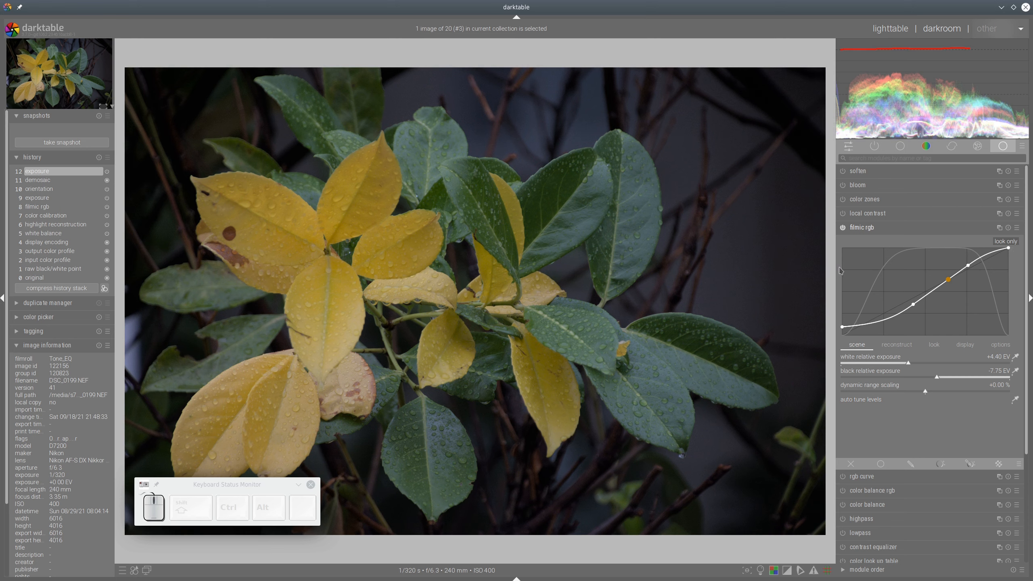
key(shift)
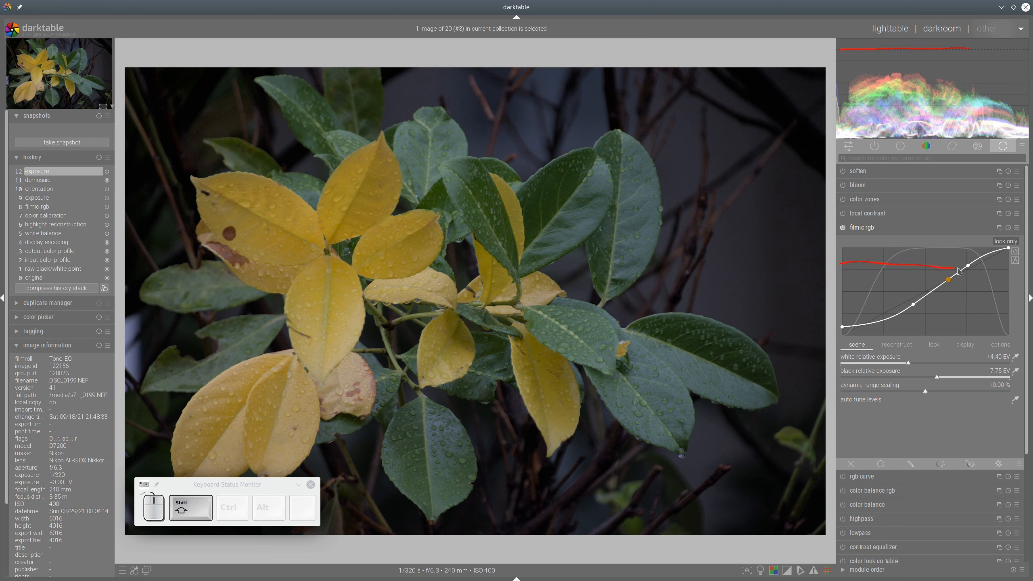
drag(992, 269, 1009, 267)
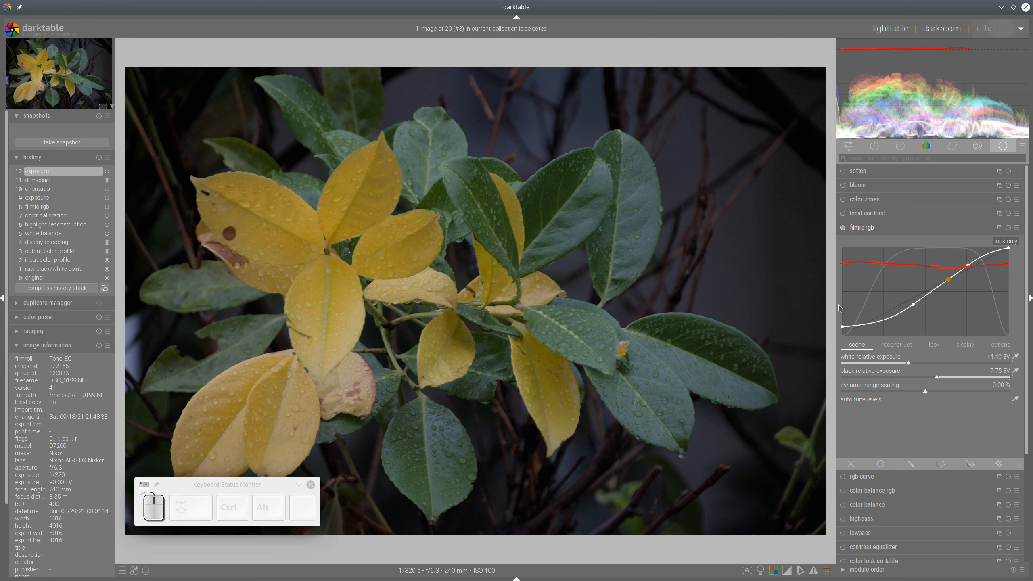
key(shift)
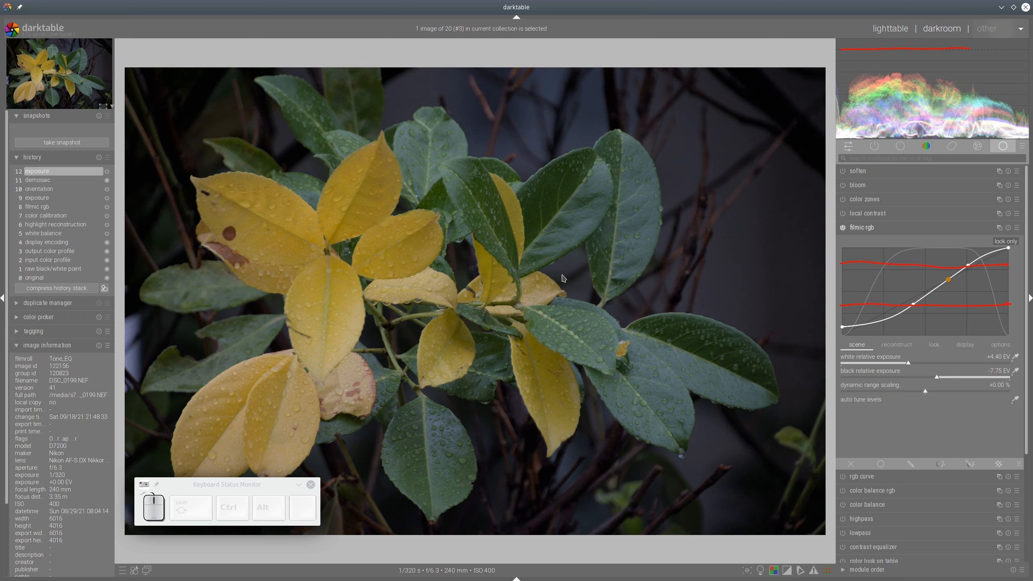
ctrl+scroll(563, 278, down, 3)
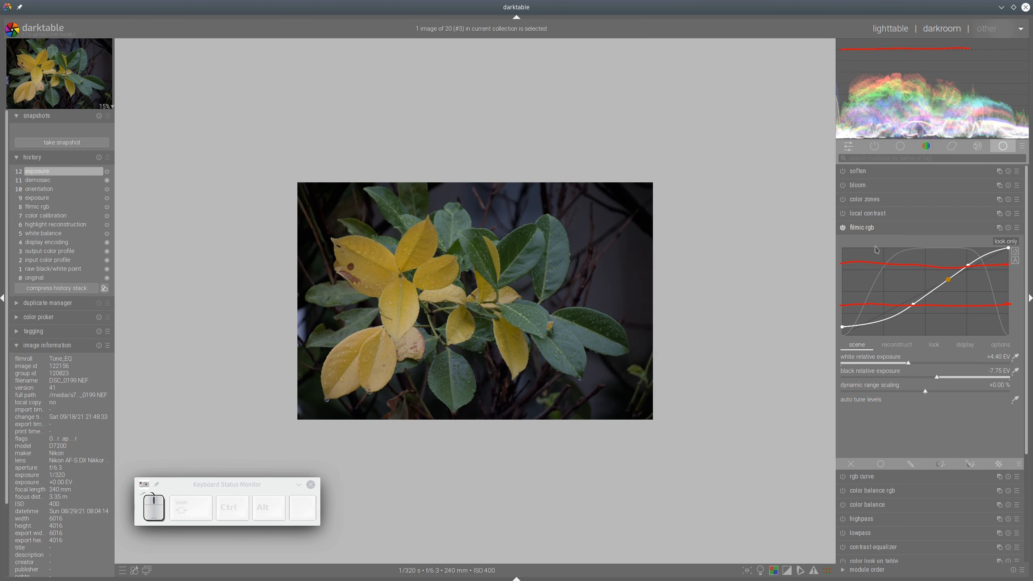
Label the H, M and S zones beside the filmic curve and the waveform, and clear all marks
mouse_move(818, 253)
shift+super+mouse_down()
mouse_move(826, 288)
mouse_move(815, 330)
shift+super+mouse_up()
shift+super+drag(835, 70, 1015, 72)
drag(818, 55, 821, 62)
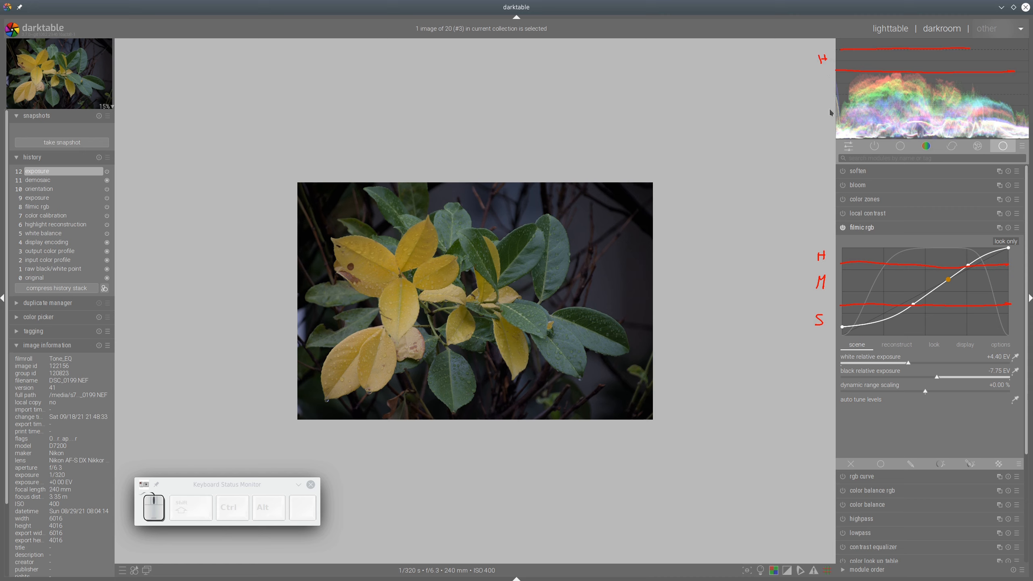
mouse_move(831, 107)
mouse_down()
mouse_move(1012, 110)
mouse_move(819, 82)
mouse_move(821, 120)
mouse_up()
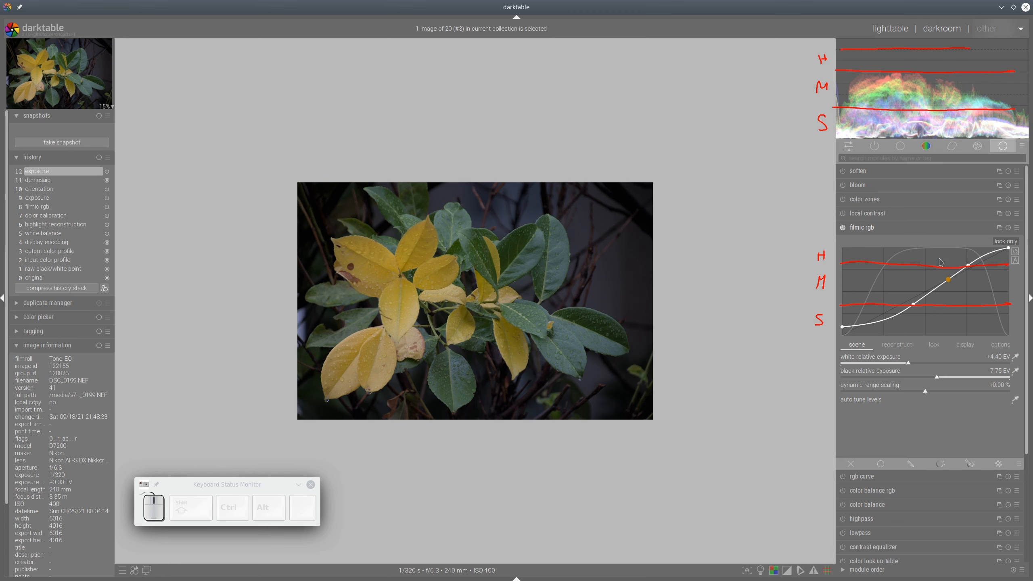
drag(932, 265, 915, 293)
key(shift+F9)
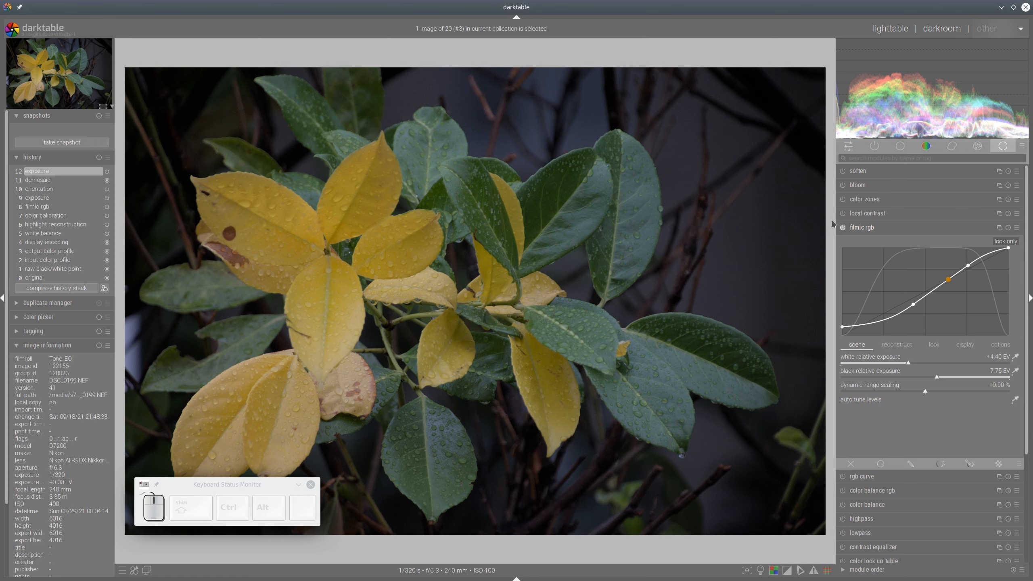
Take a snapshot of the yellow-leaf photo with filmic rgb switched off, and switch filmic rgb back on
click(842, 227)
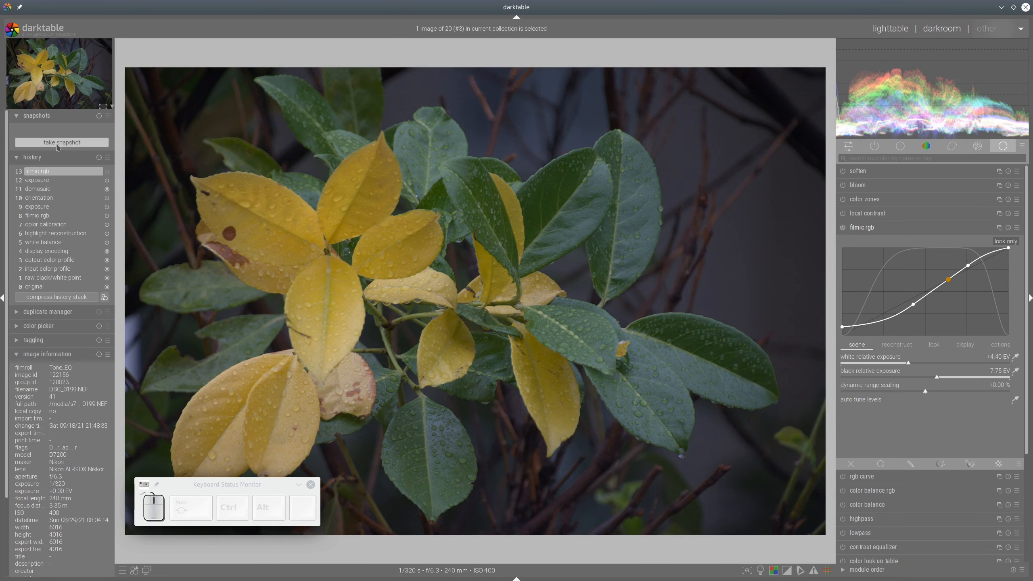
click(57, 143)
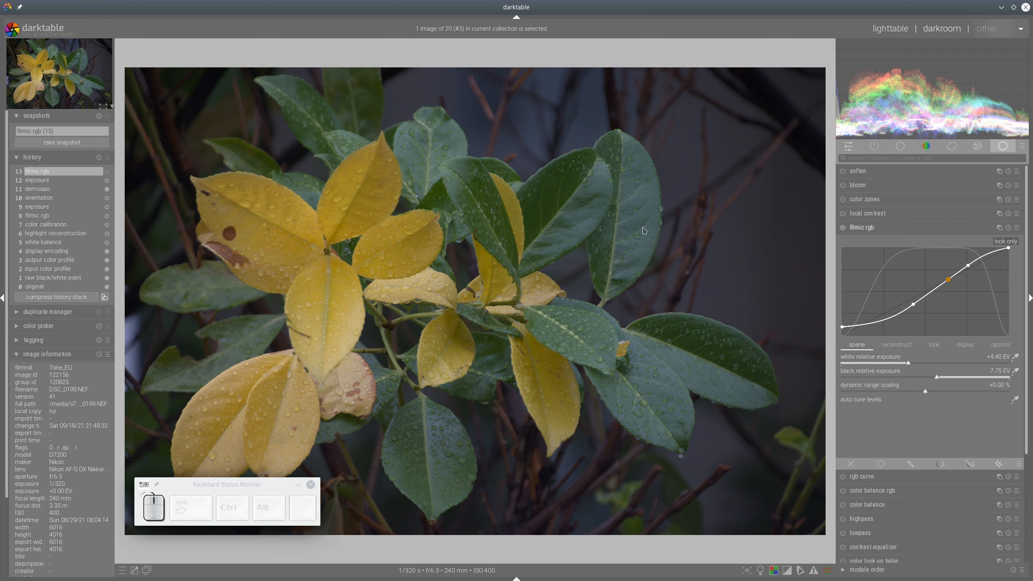
click(842, 228)
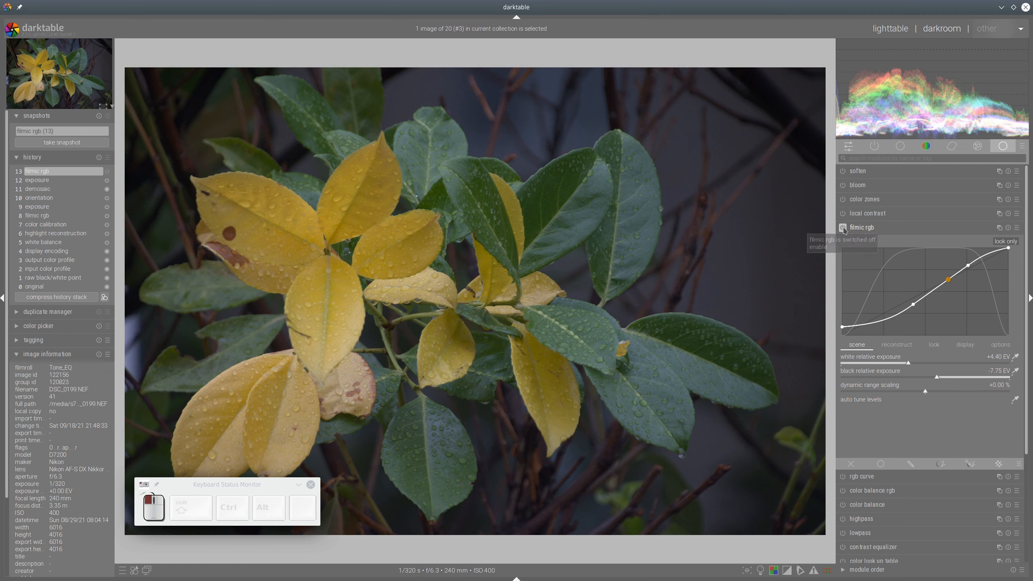
Sweep the snapshot split across the yellow-leaf photo to compare it with and without filmic rgb
drag(127, 214, 160, 243)
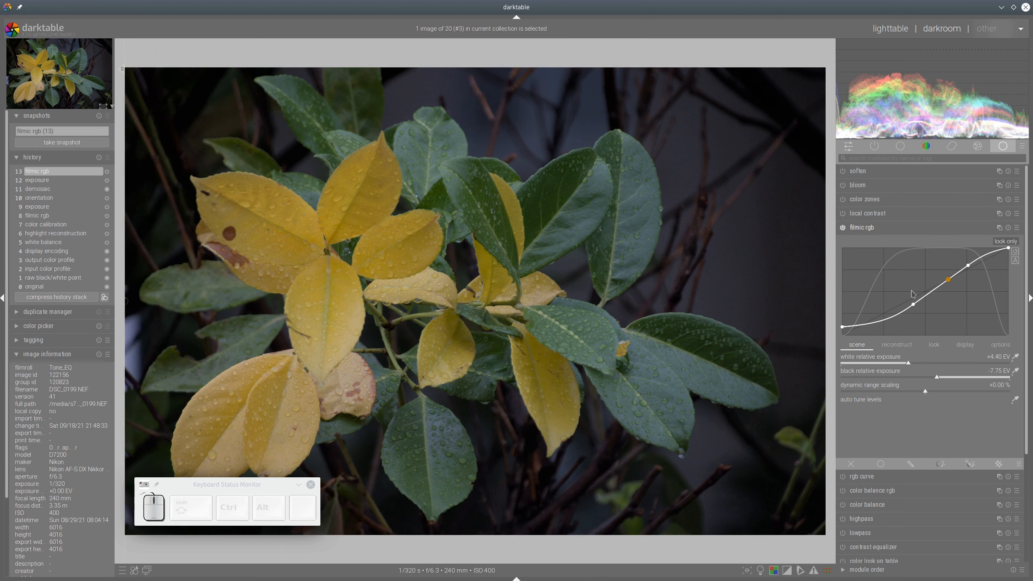
drag(125, 252, 90, 280)
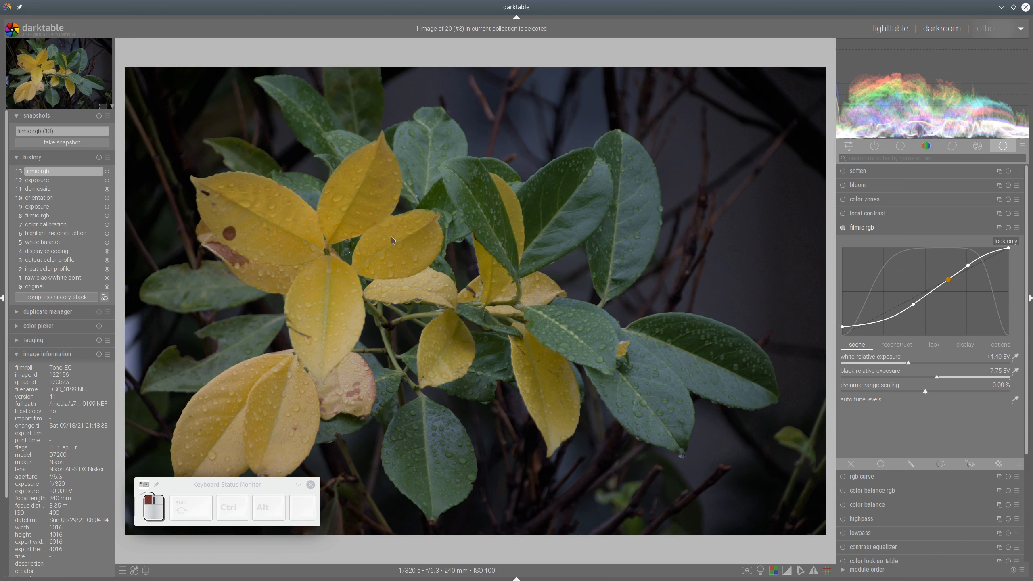
mouse_move(895, 86)
drag(126, 261, 101, 268)
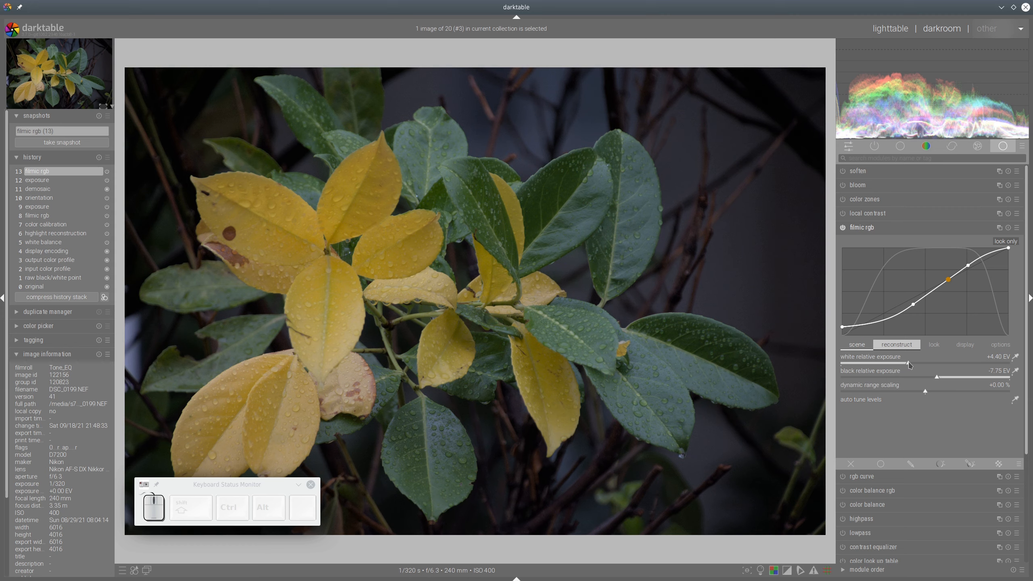
Lower filmic rgb's white relative exposure to +2.83 EV, marking the main brightness level on the waveform
drag(908, 365, 870, 361)
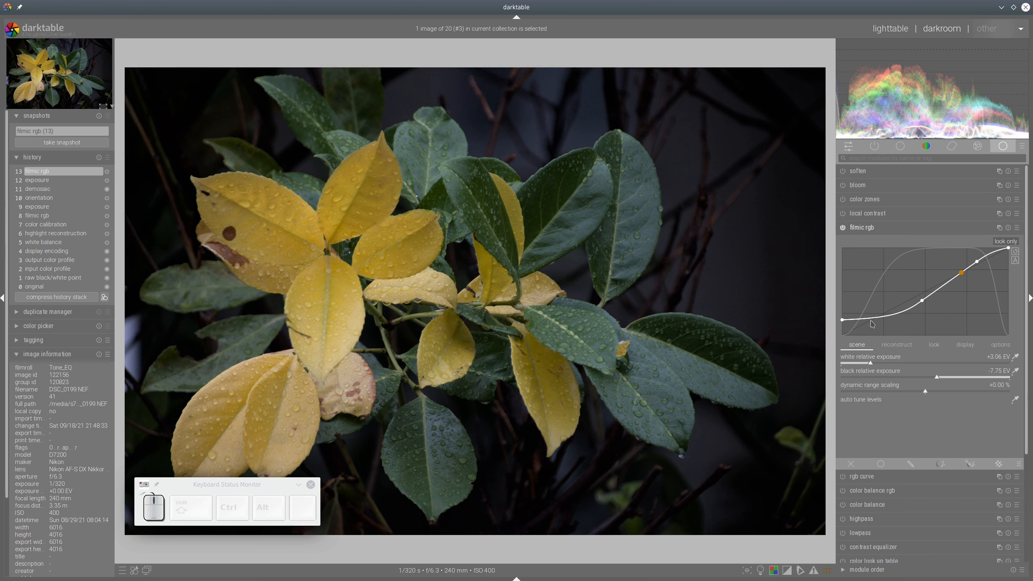
drag(871, 365, 902, 362)
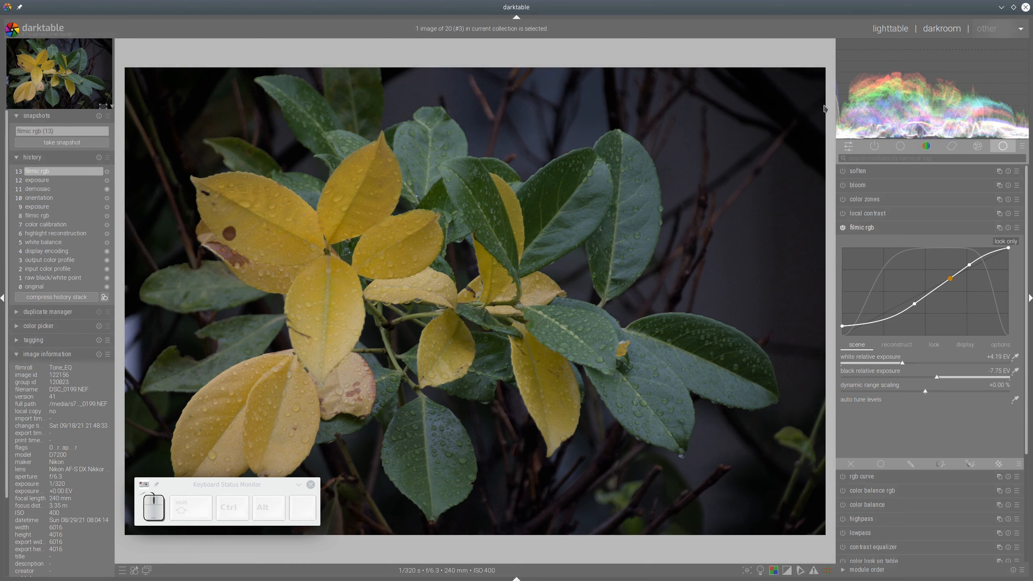
drag(825, 104, 1018, 104)
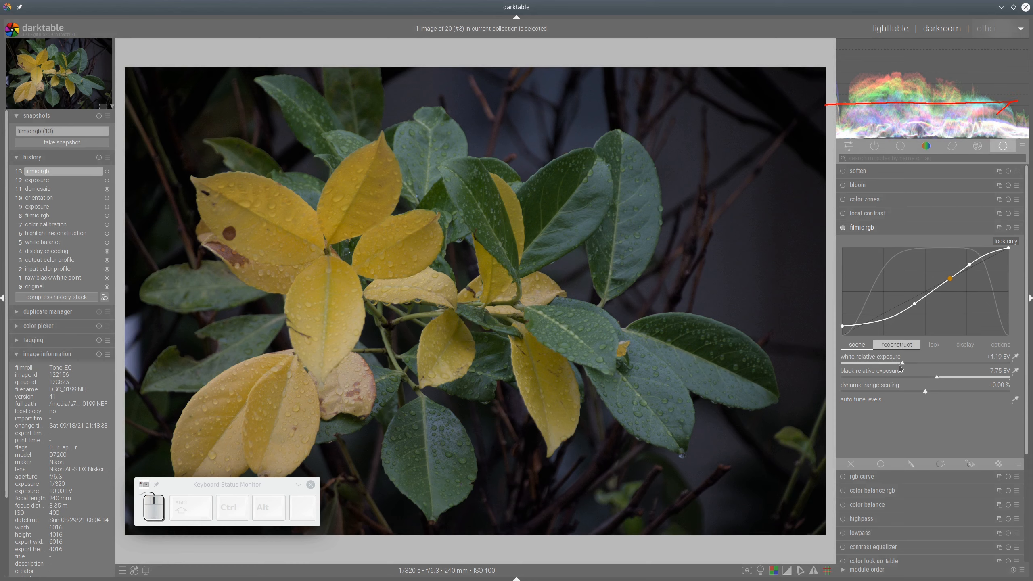
drag(903, 363, 865, 362)
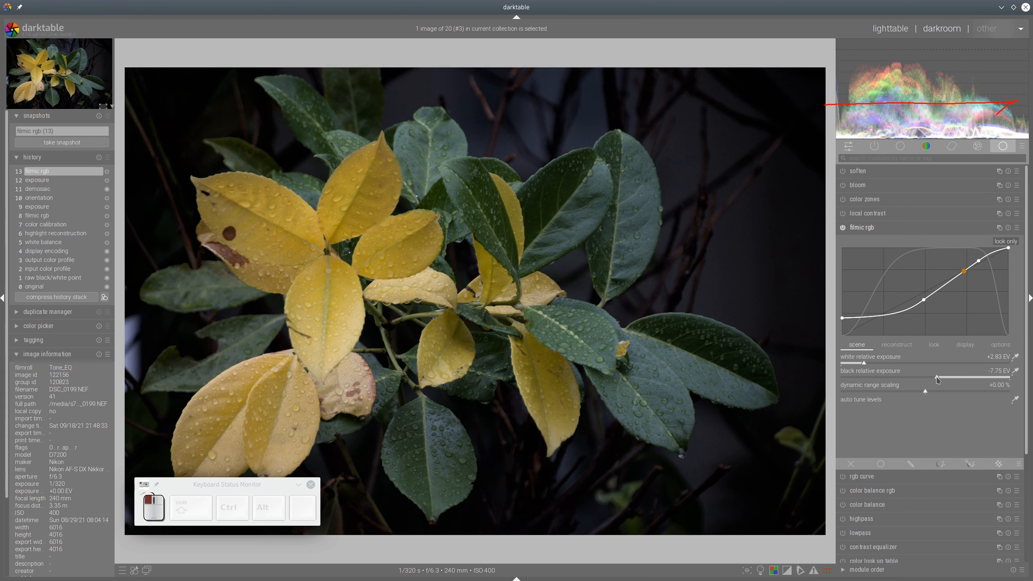
Set filmic rgb's black relative exposure to -13.40 EV and compare the result with the snapshot
drag(936, 379, 844, 376)
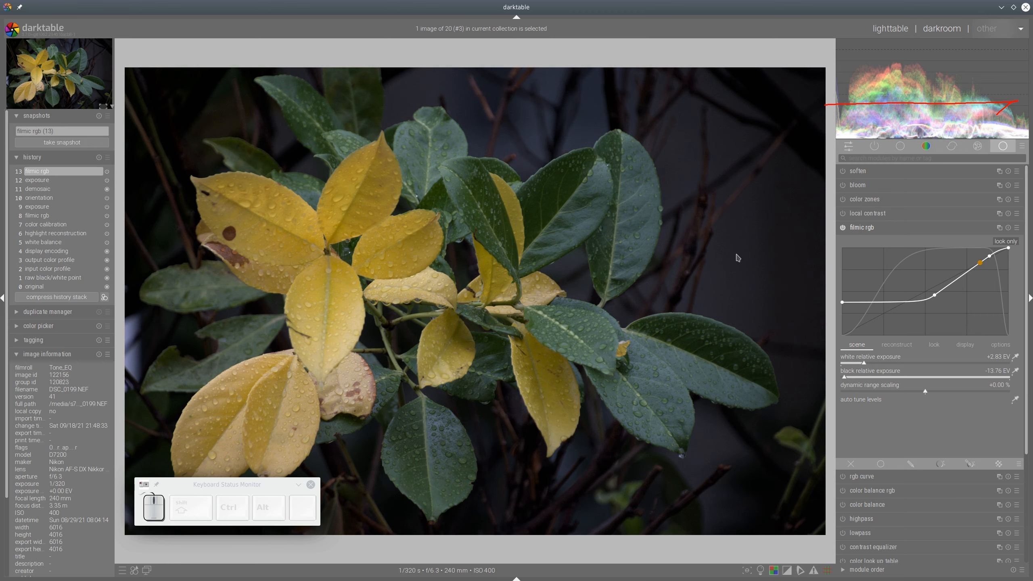
mouse_move(844, 379)
mouse_down()
mouse_move(907, 378)
mouse_move(850, 378)
mouse_up()
drag(121, 236, 133, 260)
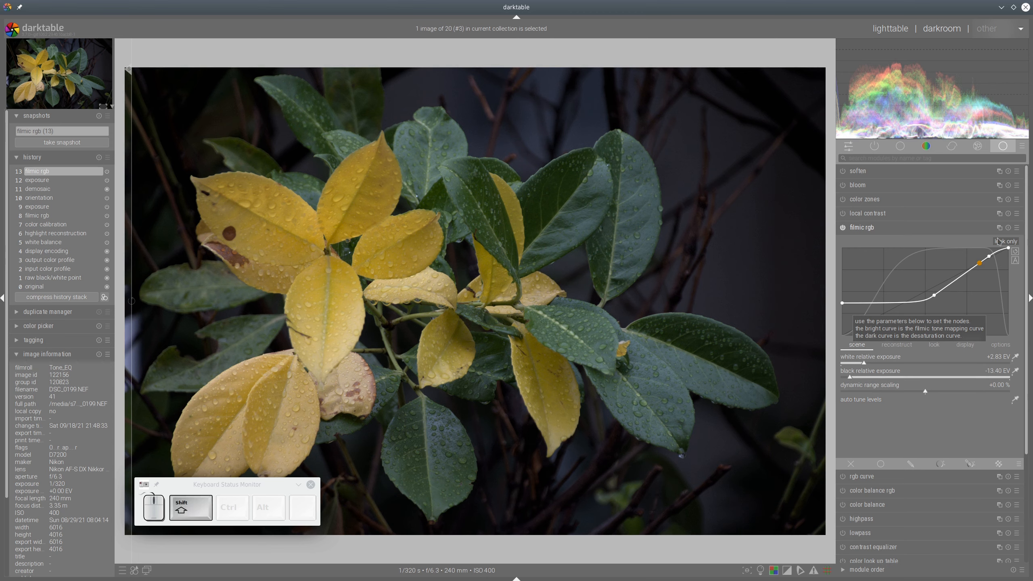
Mark the filmic curve's linear section, the waveform's highlight level and the yellow leaves, and clear the marks
mouse_move(997, 238)
mouse_down()
mouse_move(926, 278)
mouse_move(926, 299)
mouse_move(968, 289)
mouse_move(997, 240)
mouse_up()
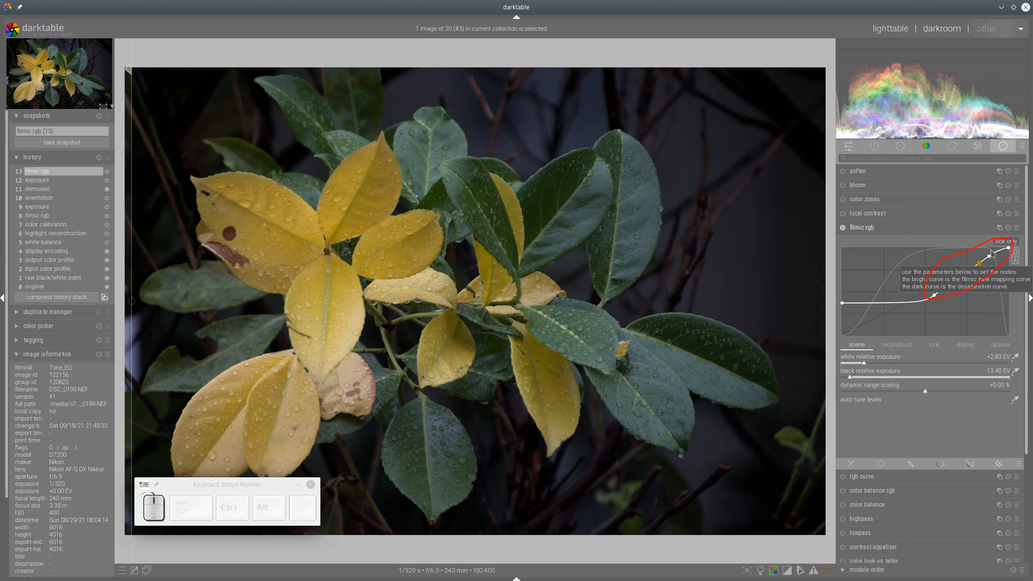
drag(841, 61, 1022, 60)
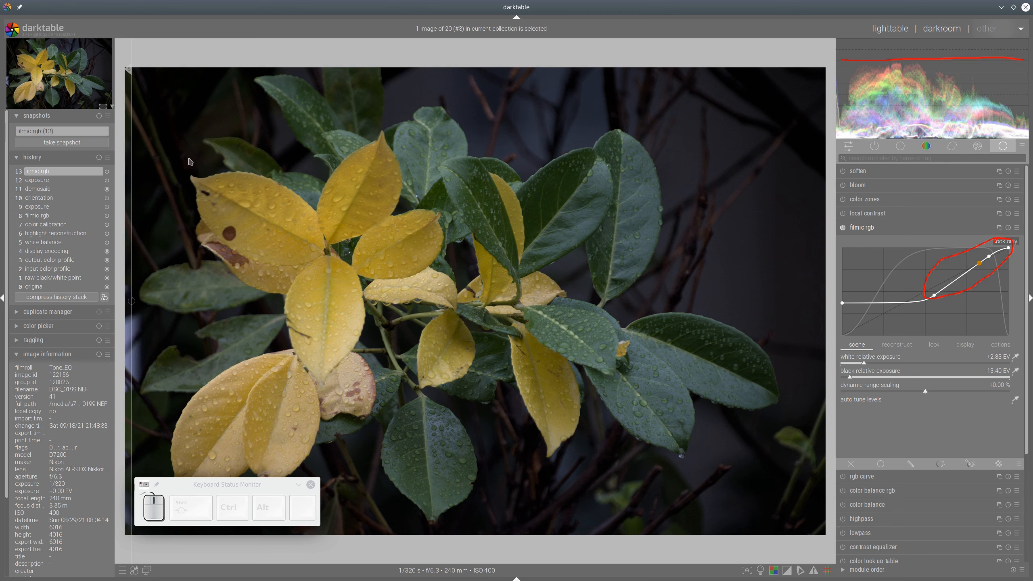
mouse_move(179, 188)
mouse_down()
mouse_move(230, 472)
mouse_move(483, 379)
mouse_move(178, 210)
mouse_up()
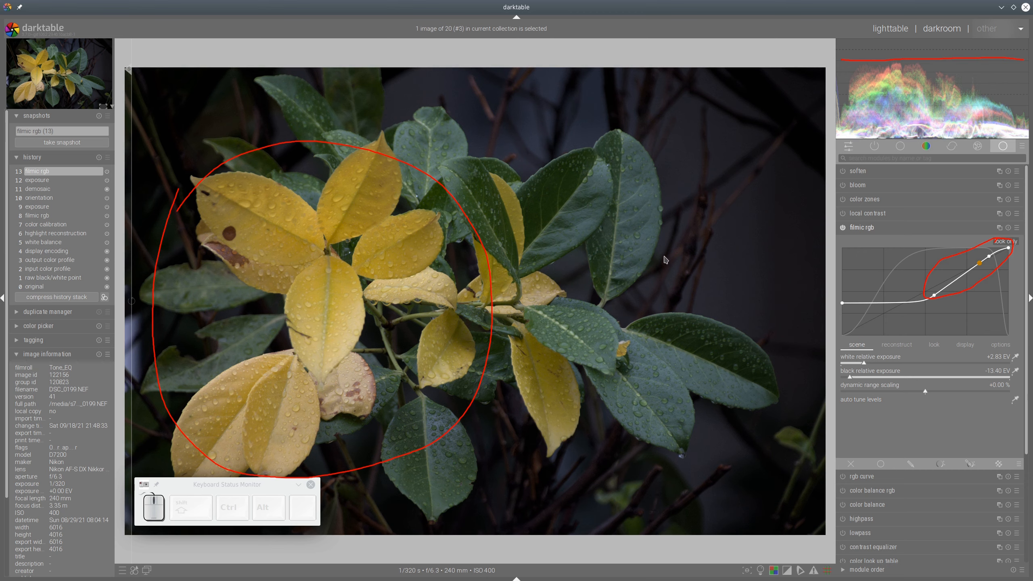
key(shift+F9)
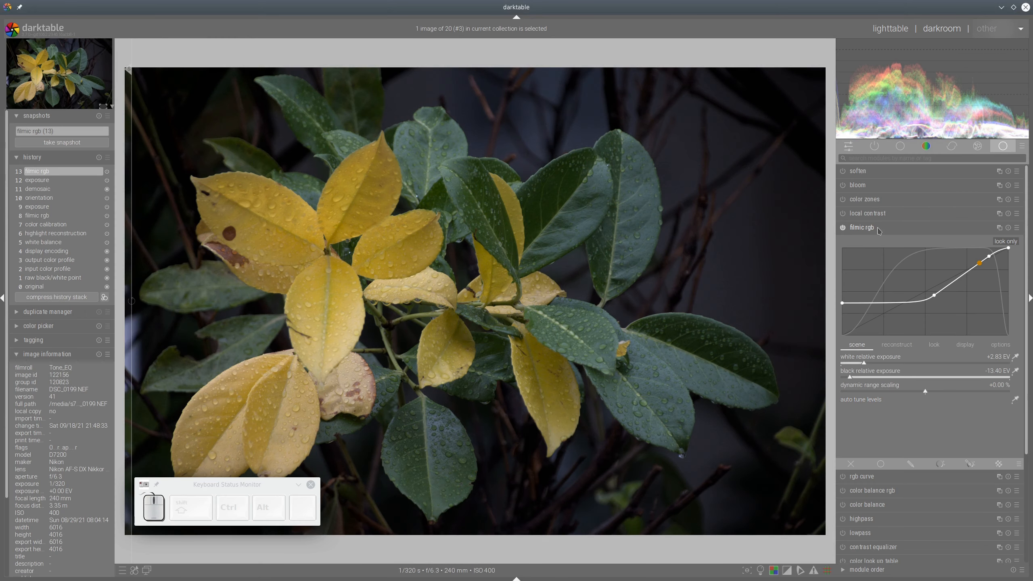
Close the filmic rgb settings and open the color balance rgb module
click(878, 230)
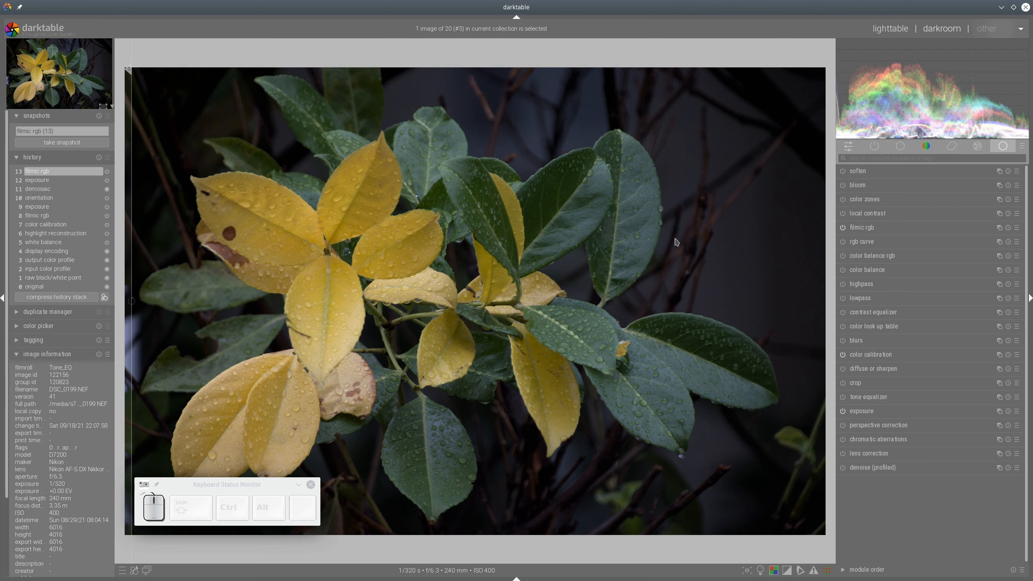
click(868, 256)
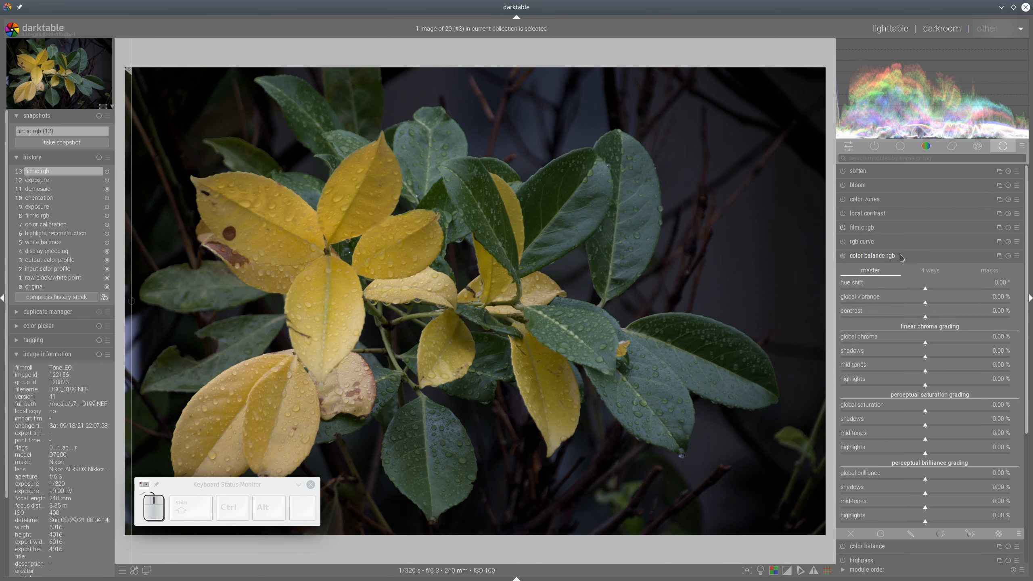
Set the global vibrance to 16.67% and the linear global chroma to 17.86% in color balance rgb
click(952, 303)
click(955, 343)
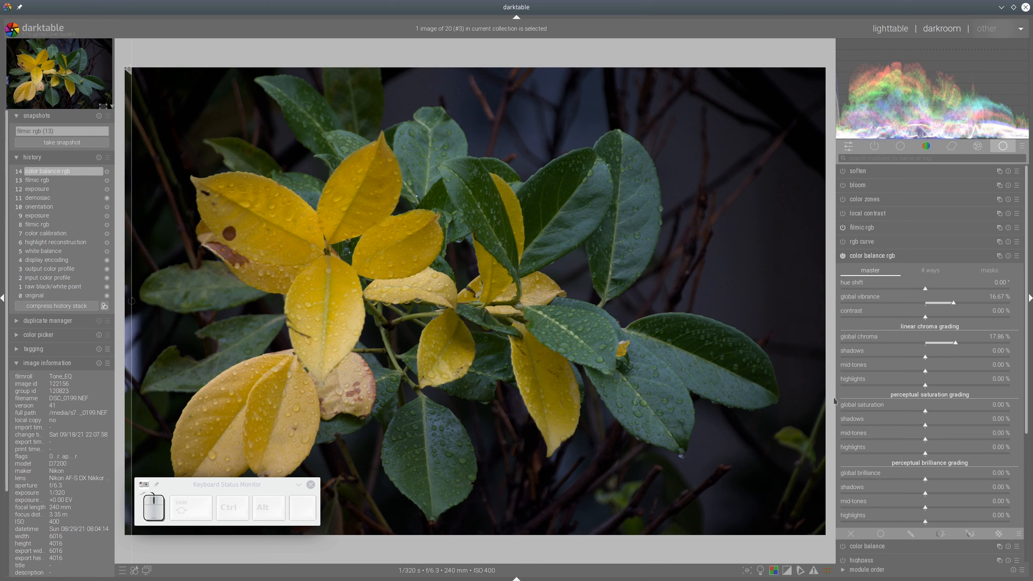
mouse_move(834, 400)
mouse_down()
mouse_move(831, 533)
mouse_move(1020, 529)
mouse_move(1030, 471)
mouse_move(1010, 390)
mouse_move(834, 396)
mouse_up()
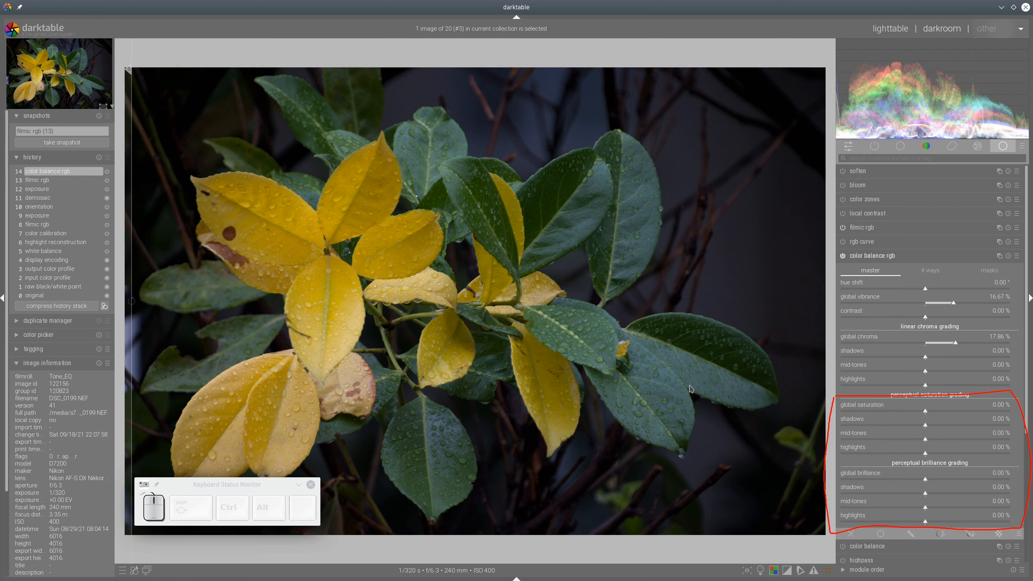
key(shift+F9)
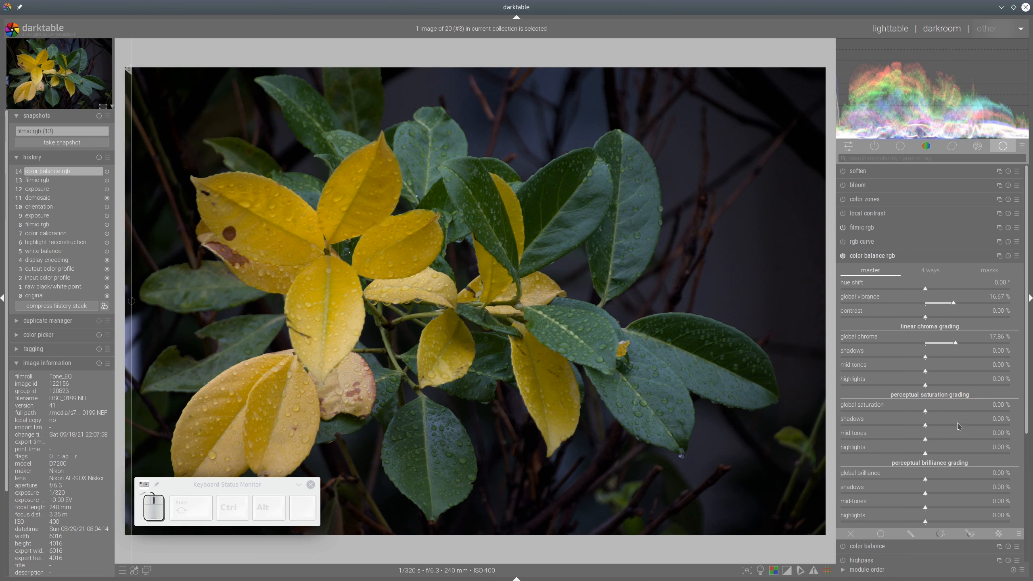
Raise the perceptual saturation to 15.36% for the shadows and 6.07% for the mid-tones
click(976, 425)
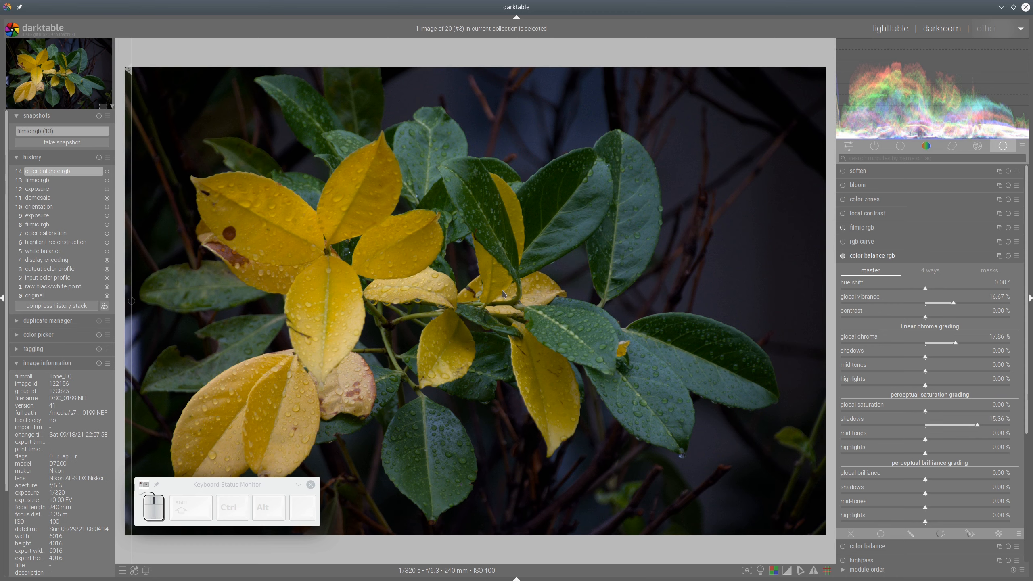
click(945, 440)
Try a perceptual highlights brilliance of 15%, and reset the whole color balance rgb module
drag(985, 522, 963, 524)
click(983, 524)
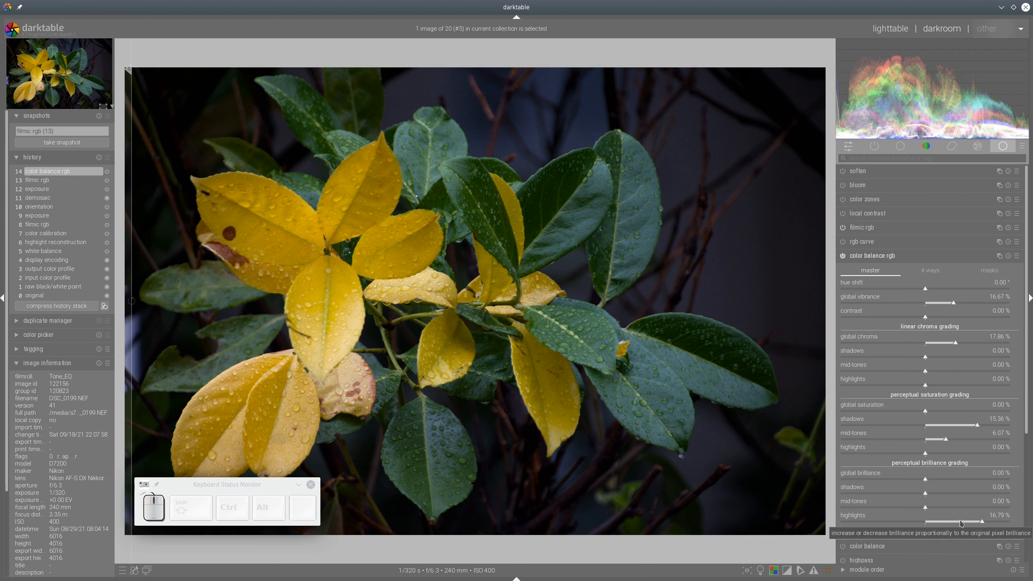
click(961, 522)
click(975, 522)
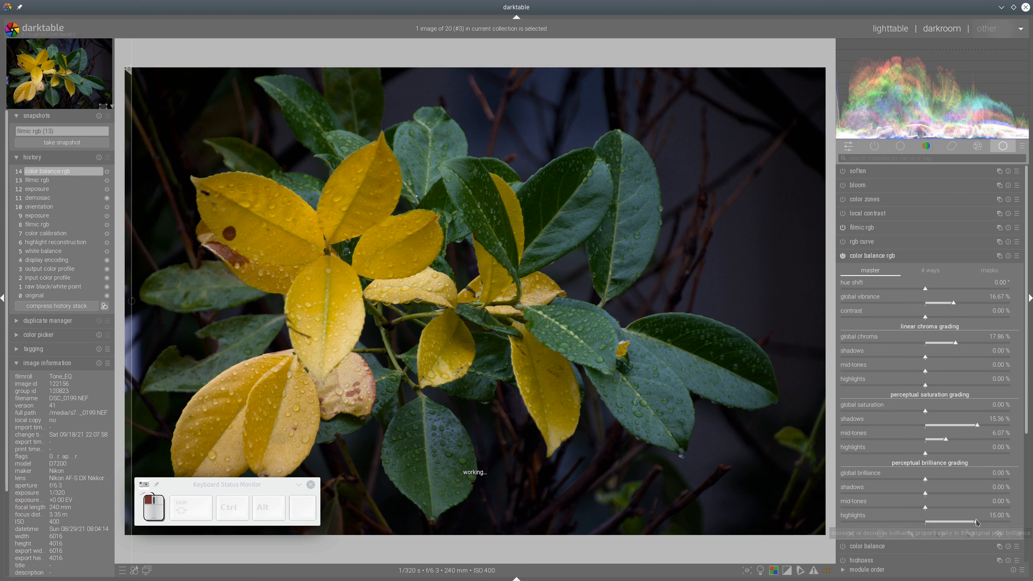
click(1007, 256)
Set the global vibrance to 13.33% and the linear global chroma to 15.71% in color balance rgb
mouse_move(844, 56)
mouse_down()
mouse_move(939, 54)
mouse_move(990, 69)
mouse_move(974, 94)
mouse_move(865, 103)
mouse_move(843, 69)
mouse_up()
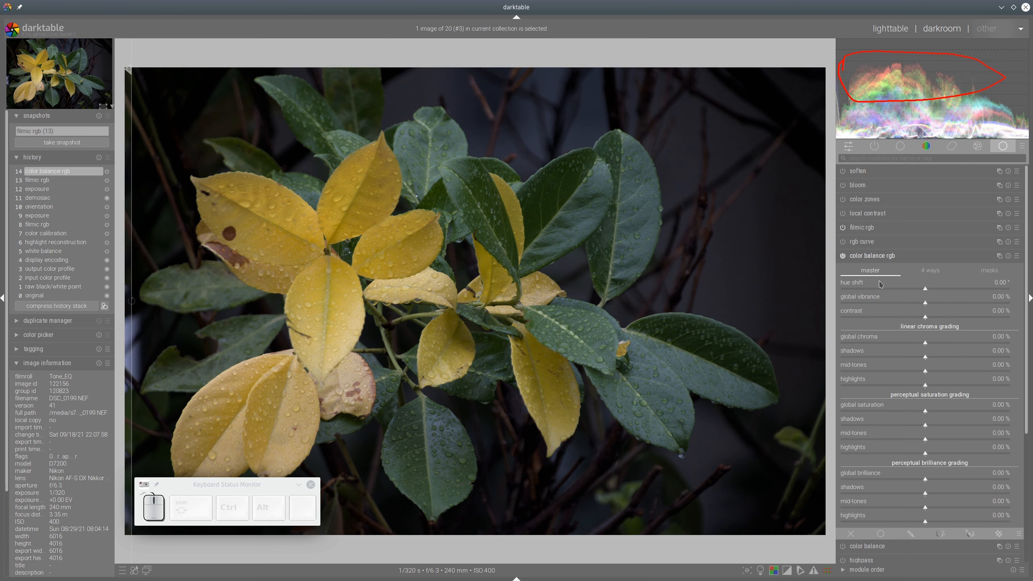
click(947, 302)
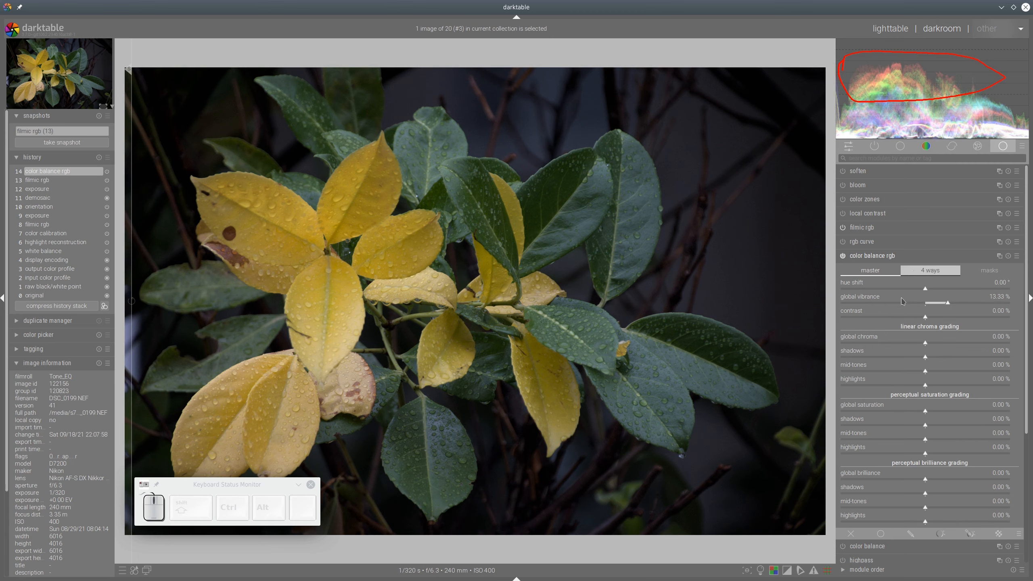
click(951, 344)
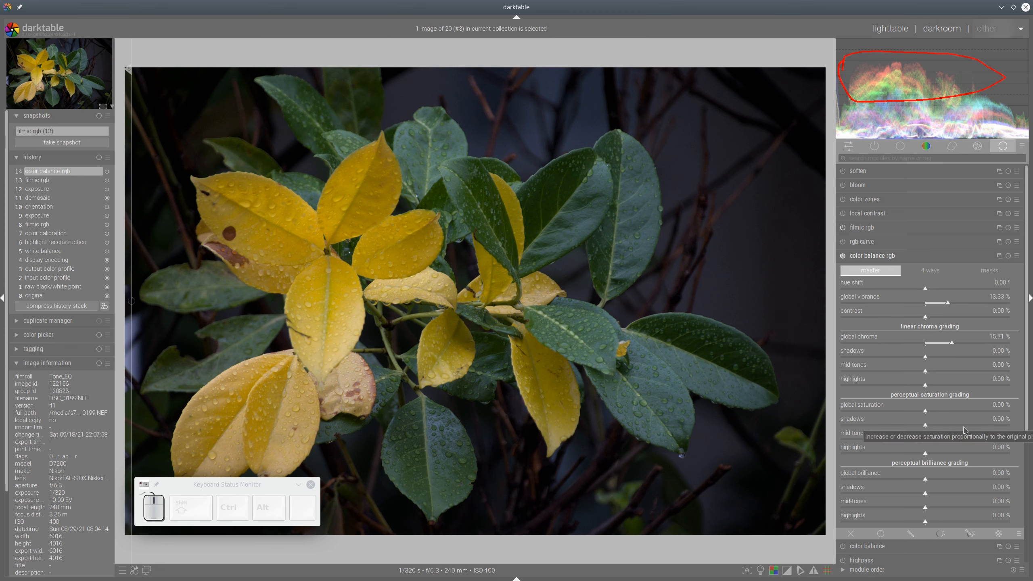
Set the perceptual saturation to 16.19% for the shadows and 5.71% for the mid-tones
click(979, 425)
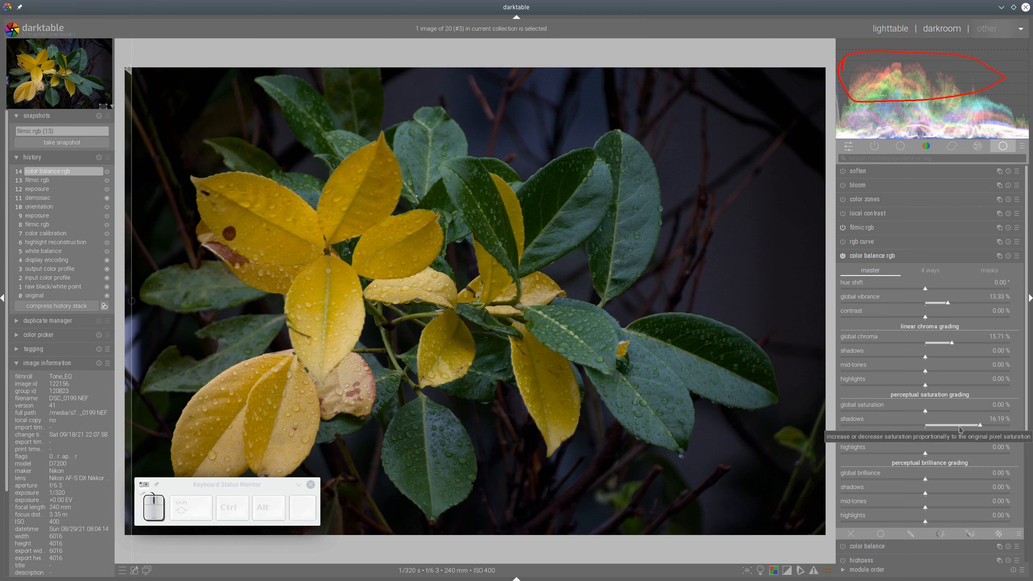
click(944, 441)
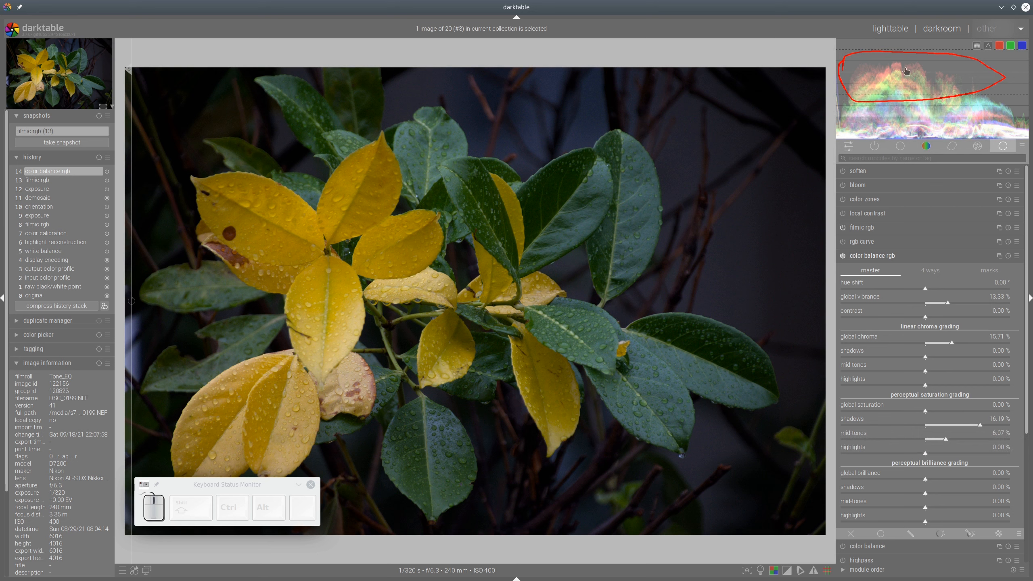
click(927, 440)
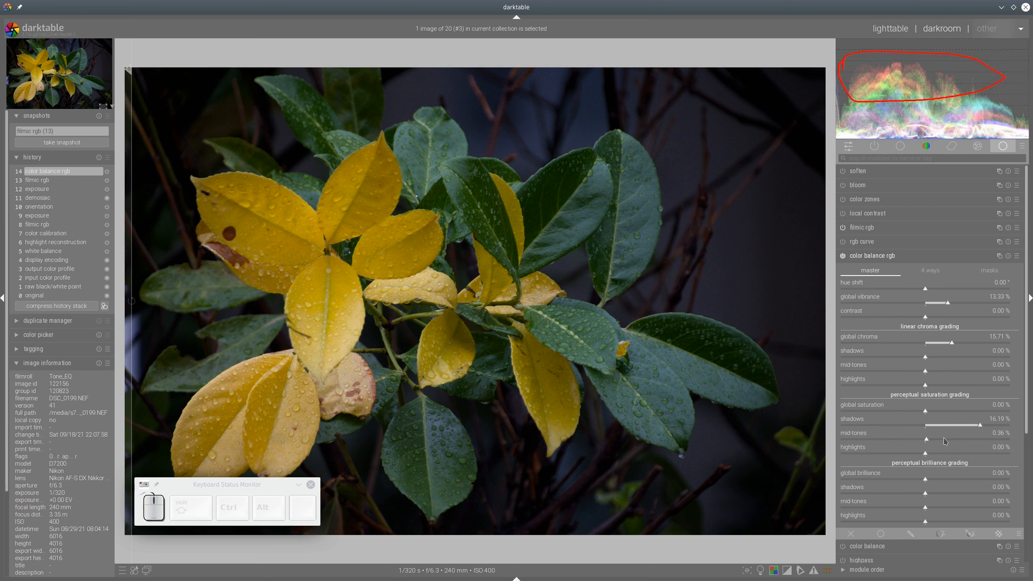
click(944, 441)
Set the perceptual brilliance of the highlights to 15.24% and collapse the color balance rgb module
click(977, 521)
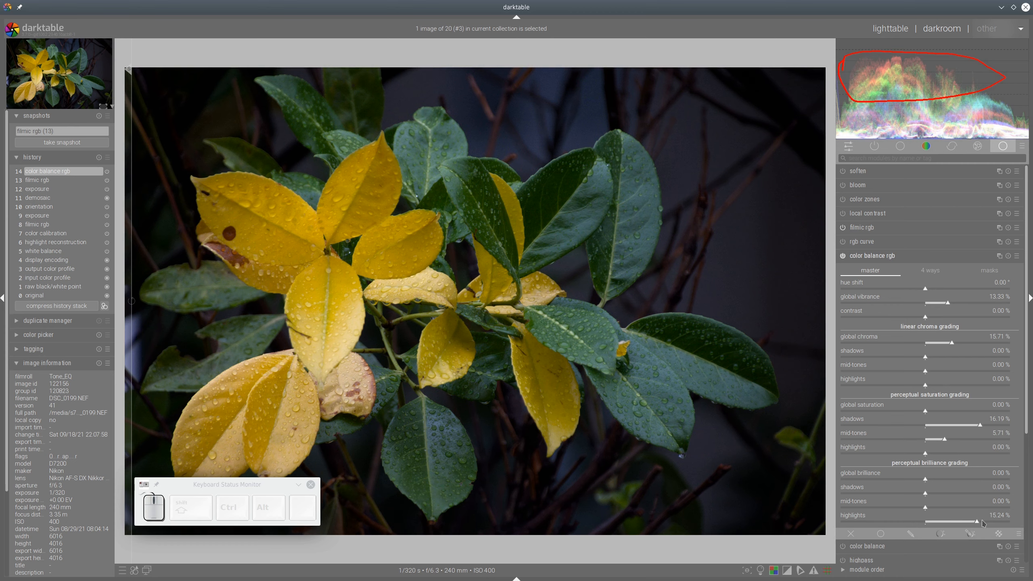
mouse_move(862, 82)
click(864, 256)
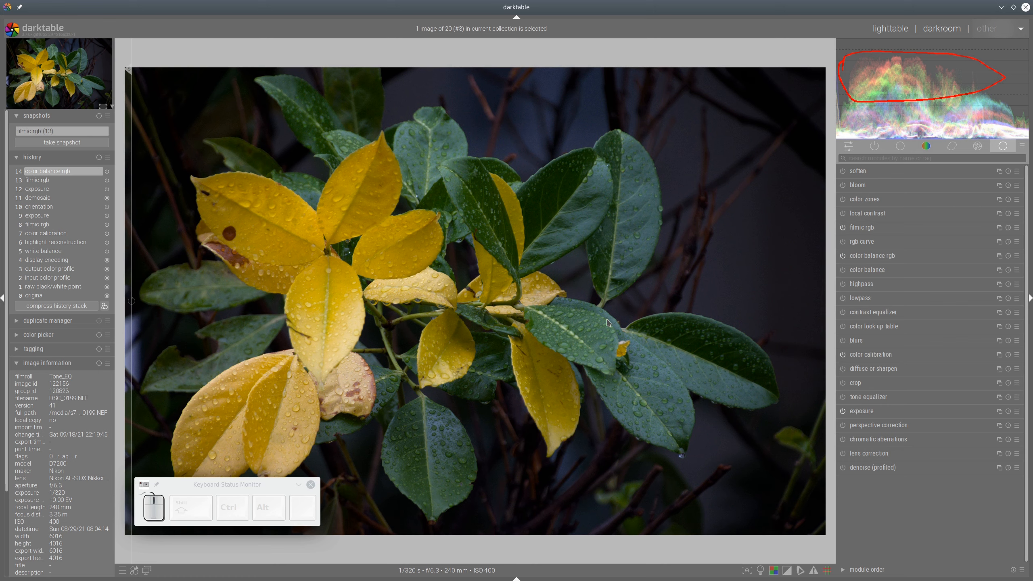
key(shift+F9)
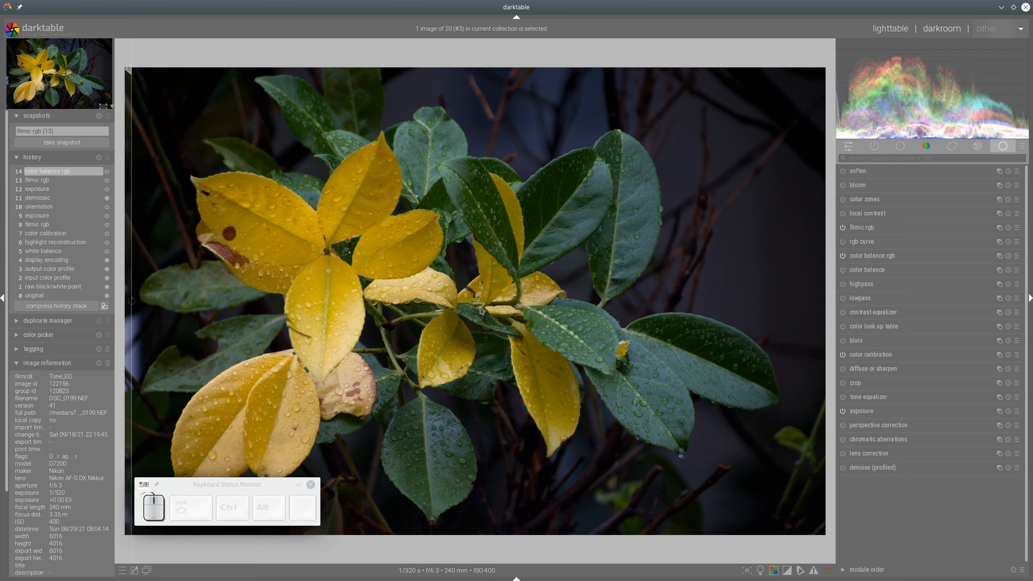
Apply the diffuse or sharpen preset with 8 iterations, 512 px max radius and 1 px central radius, and collapse the module
click(877, 370)
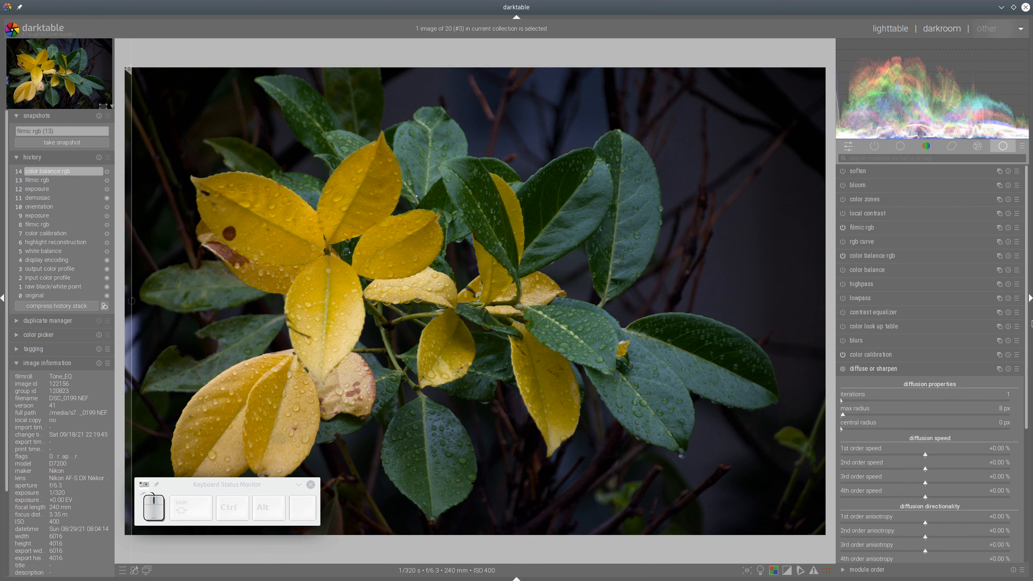
scroll(1005, 240, down, 7)
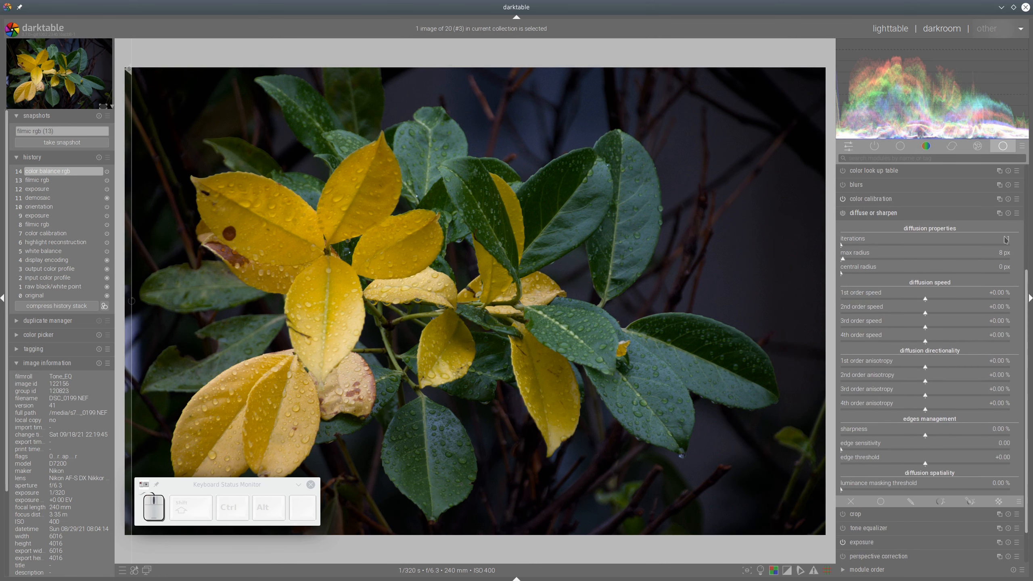
click(1017, 216)
click(942, 379)
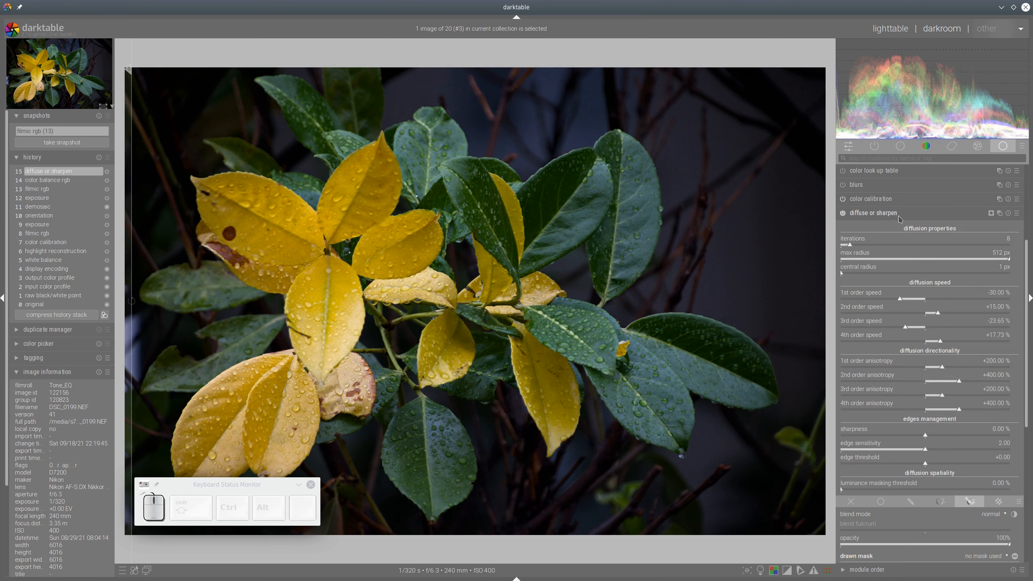
scroll(915, 469, down, 2)
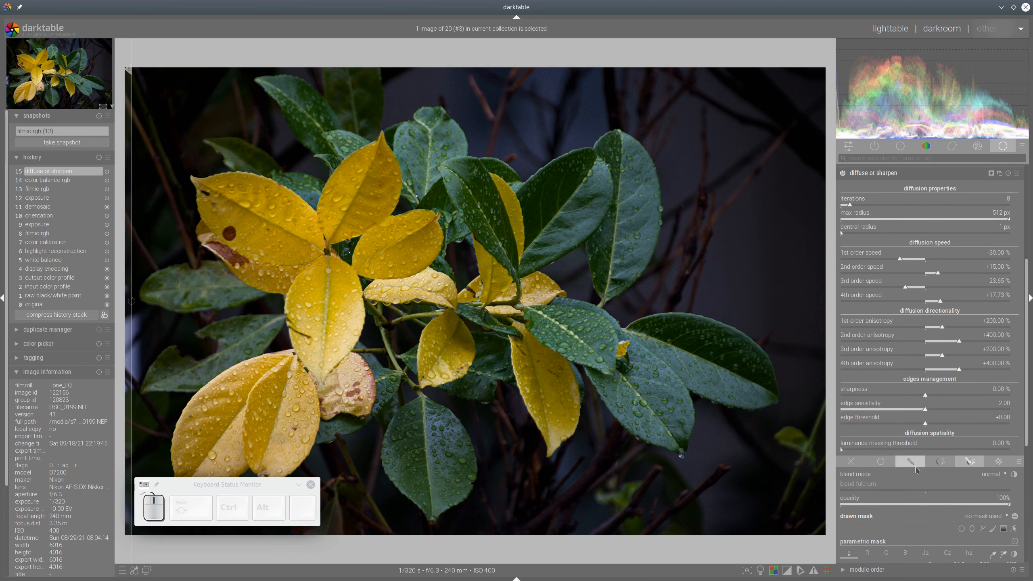
scroll(894, 294, up, 5)
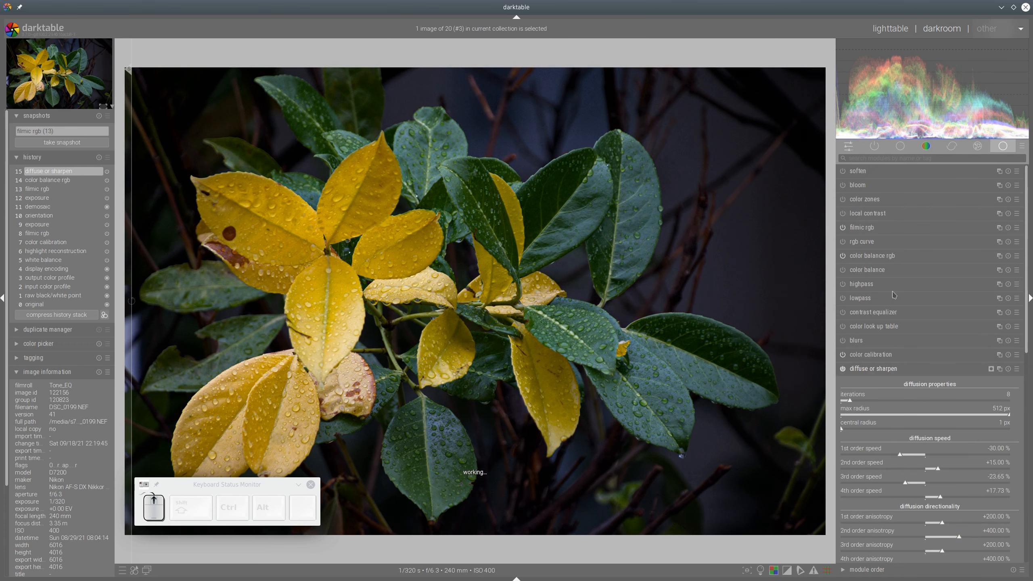
click(885, 371)
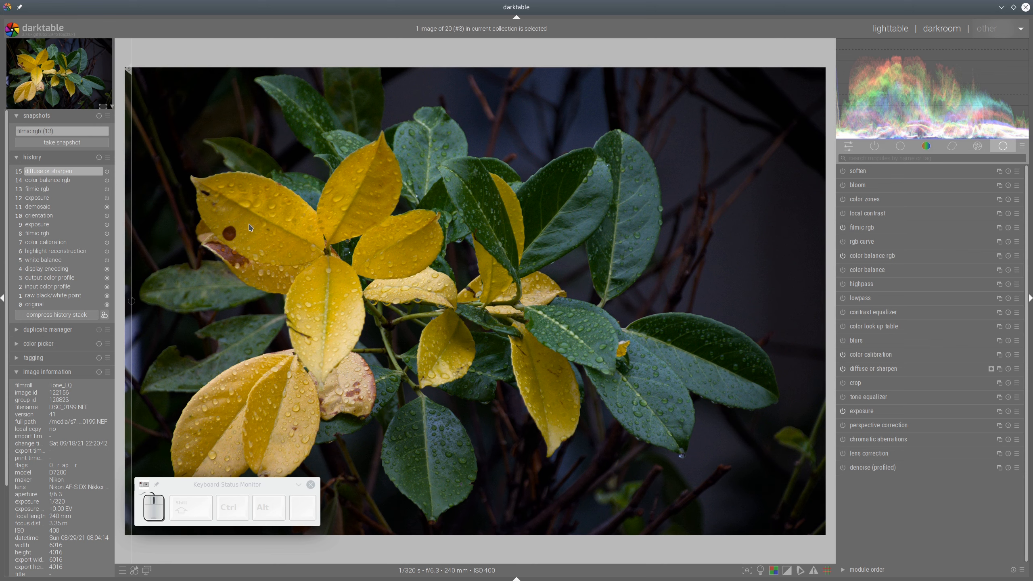
Clear the existing snapshots and take a new snapshot of the first version of the leaf photo
click(99, 115)
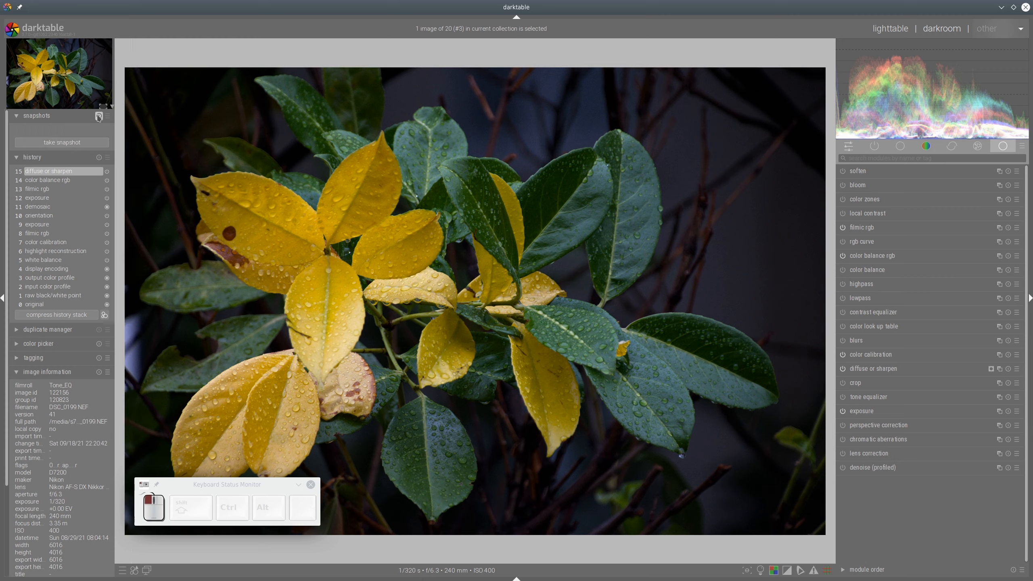
click(905, 30)
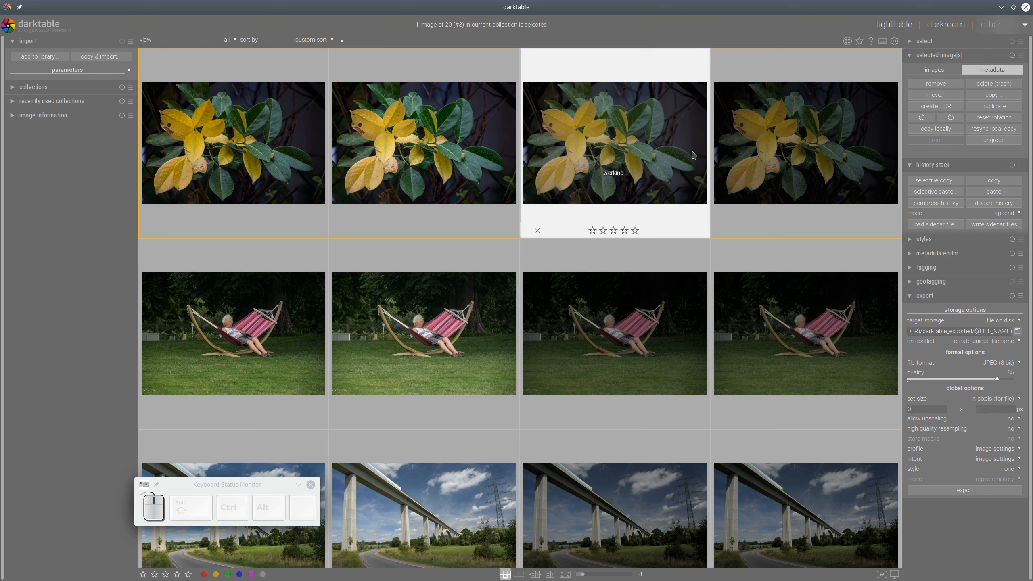
double_click(248, 146)
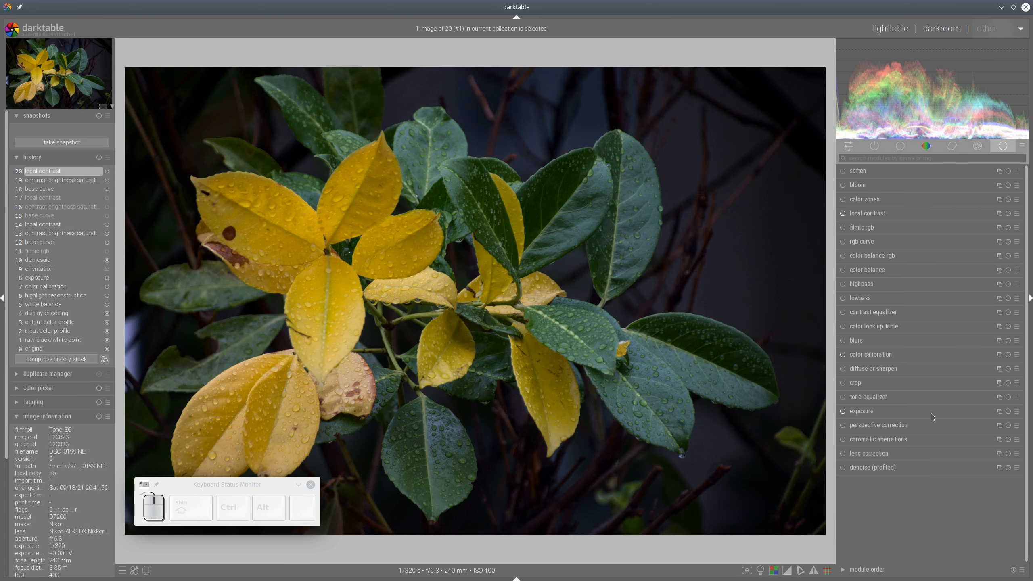
click(96, 142)
Take a snapshot of the second version of the leaf photo and return to the lighttable
click(890, 28)
click(495, 164)
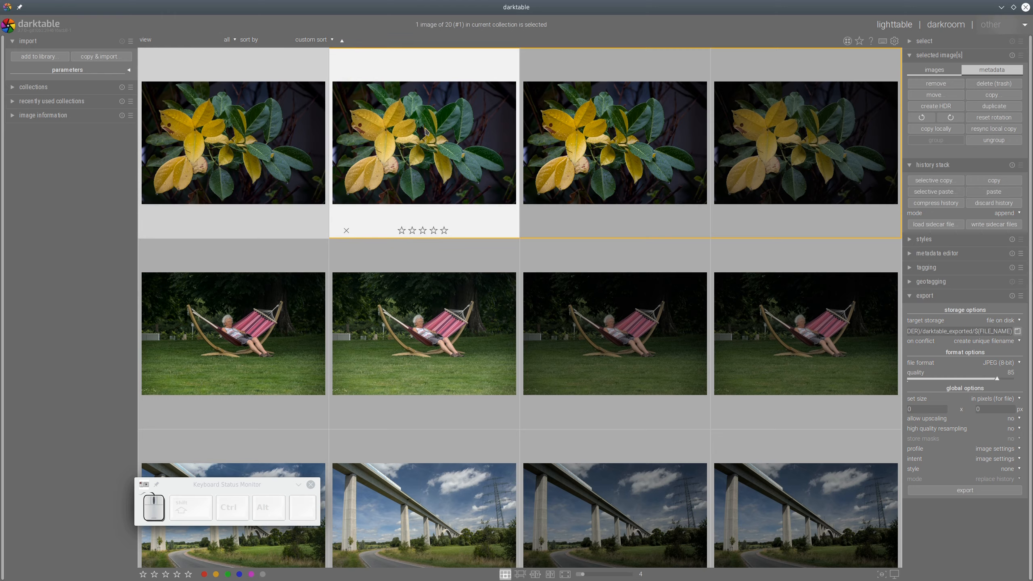
double_click(528, 122)
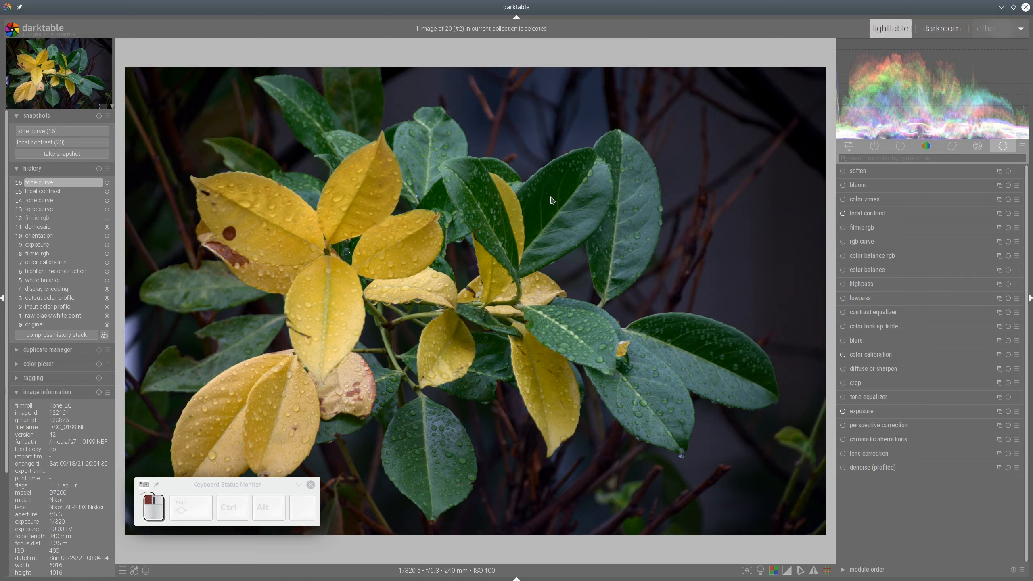
key(l)
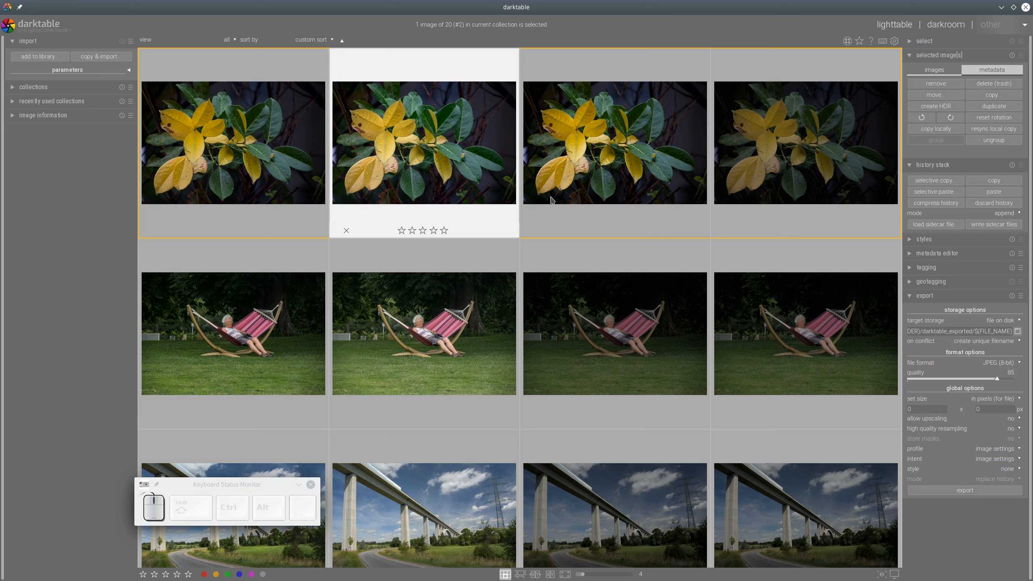
Compare the third leaf version with the local contrast and tone curve snapshots, and review its color balance rgb settings
double_click(619, 171)
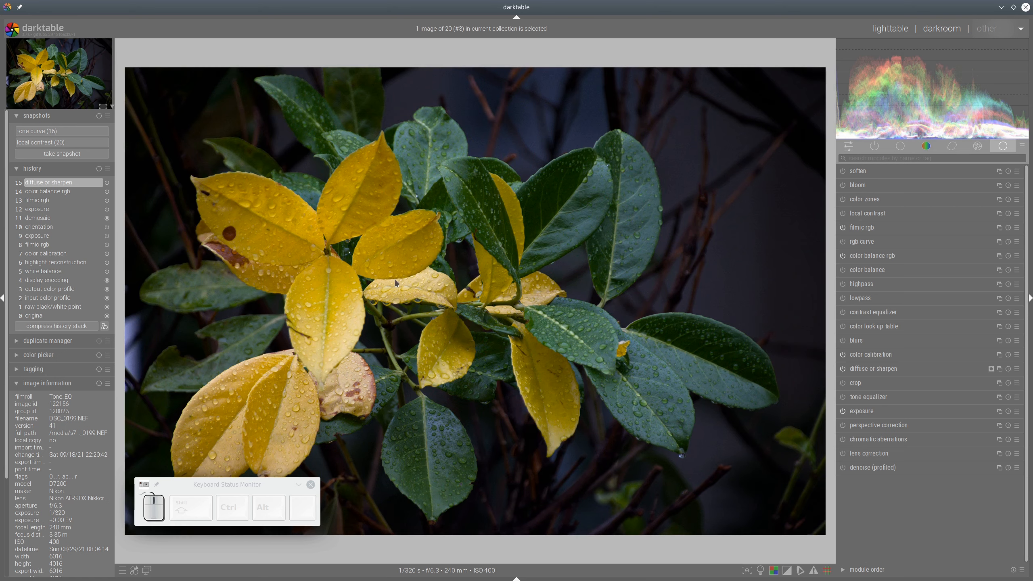
click(61, 142)
drag(131, 241, 69, 272)
click(46, 133)
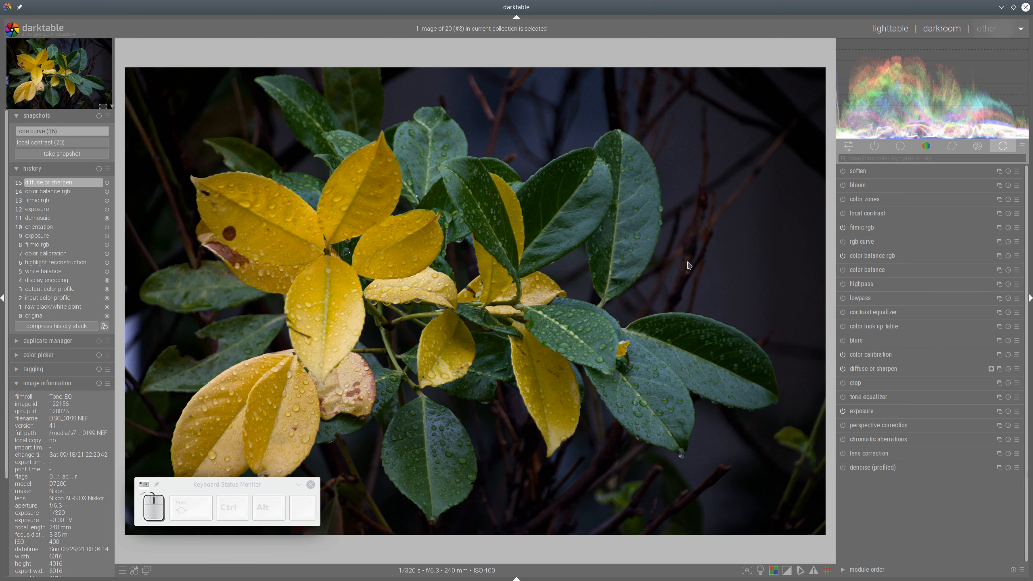
click(868, 256)
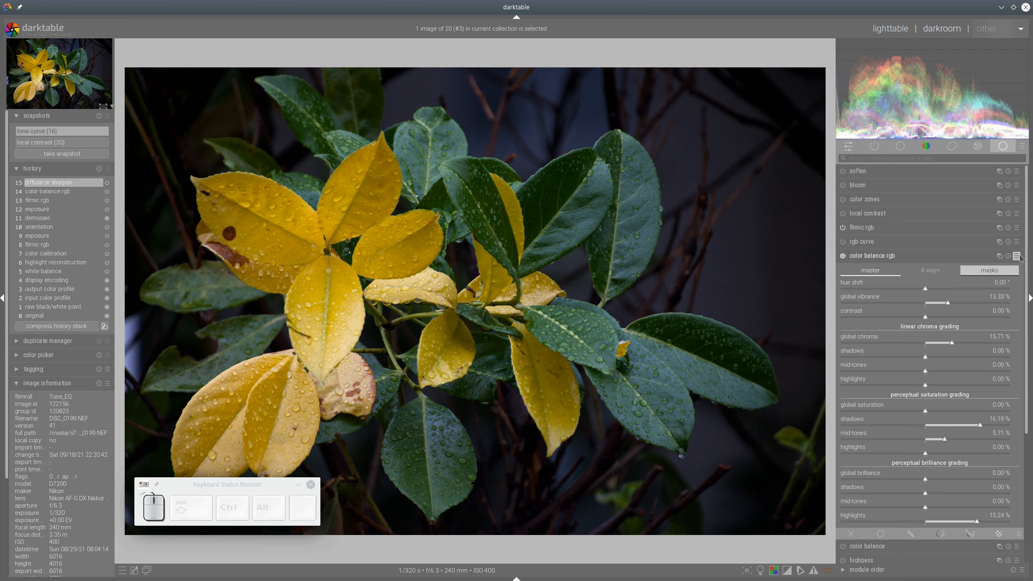
click(883, 256)
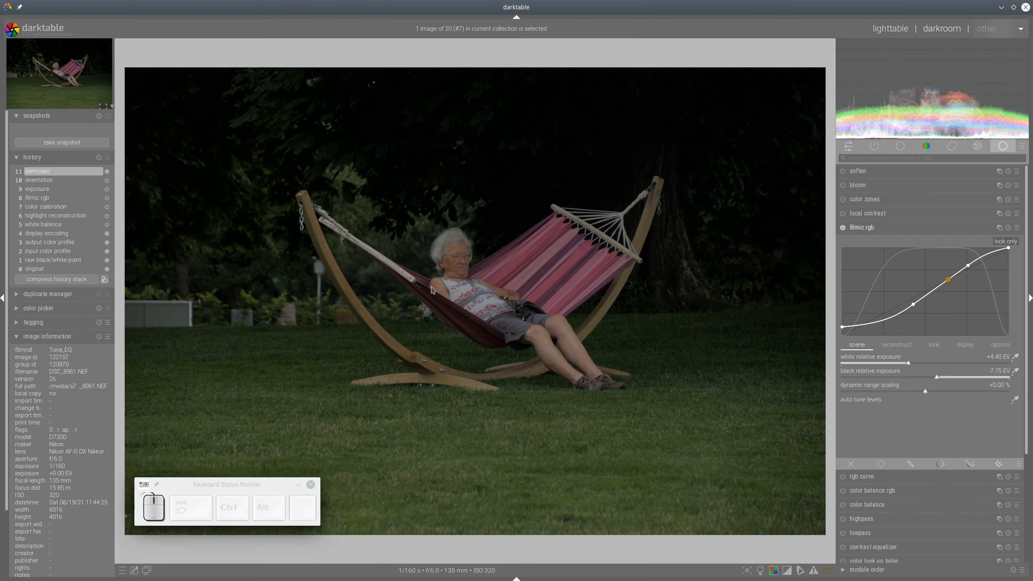
Brighten the dark hammock photo by setting its exposure to 1.92 EV
click(868, 229)
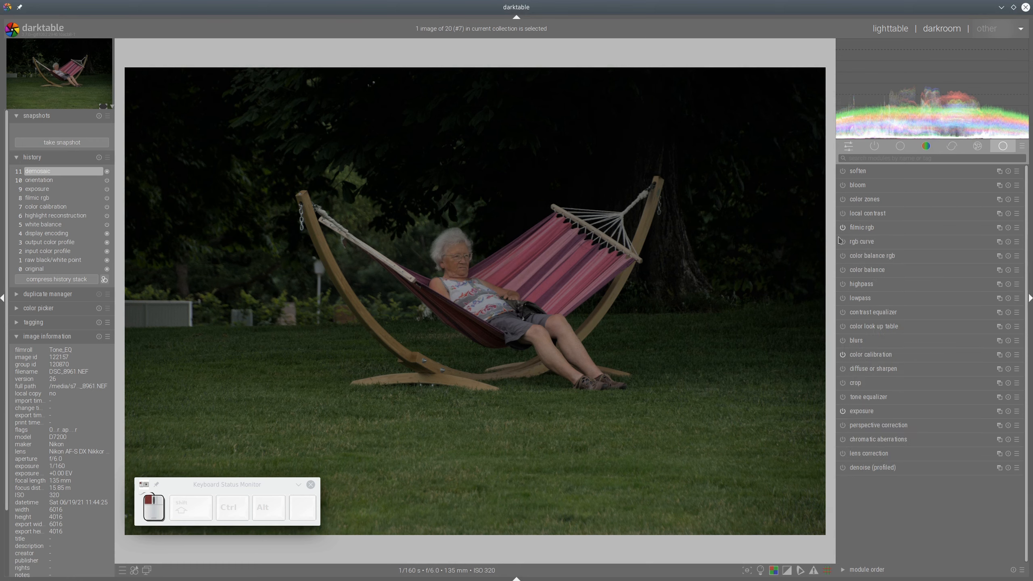
click(872, 411)
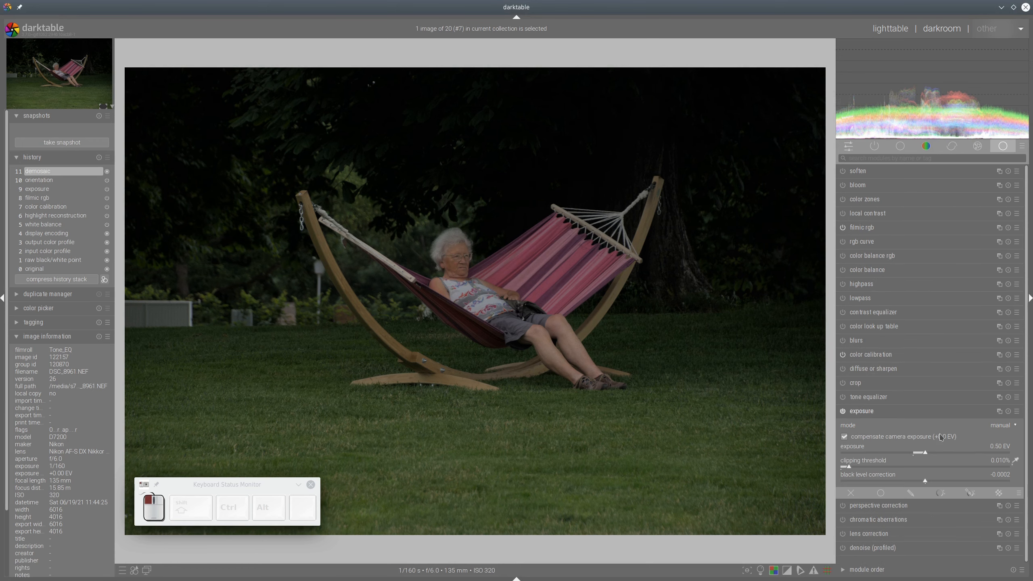
click(967, 453)
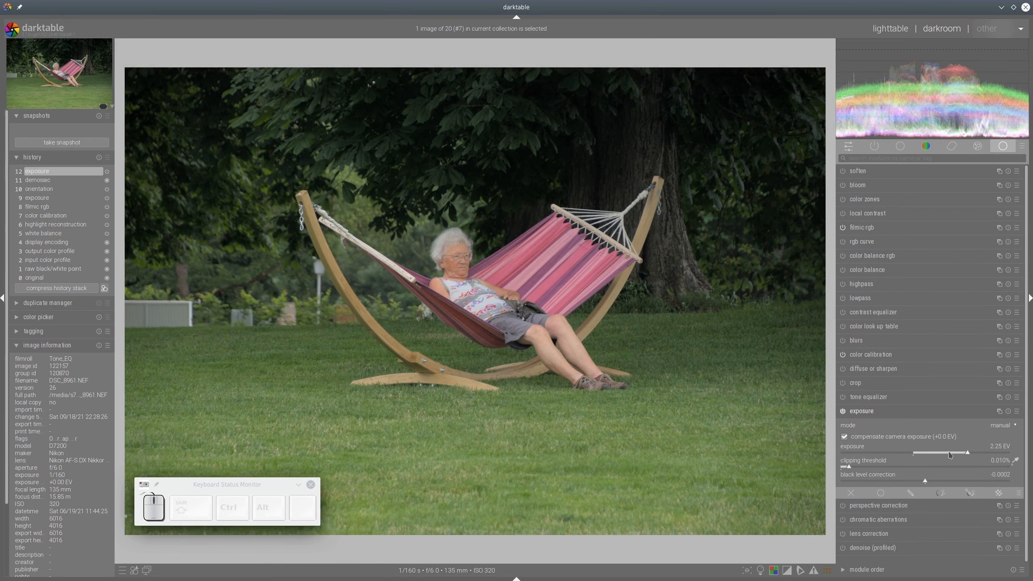
click(949, 453)
click(958, 453)
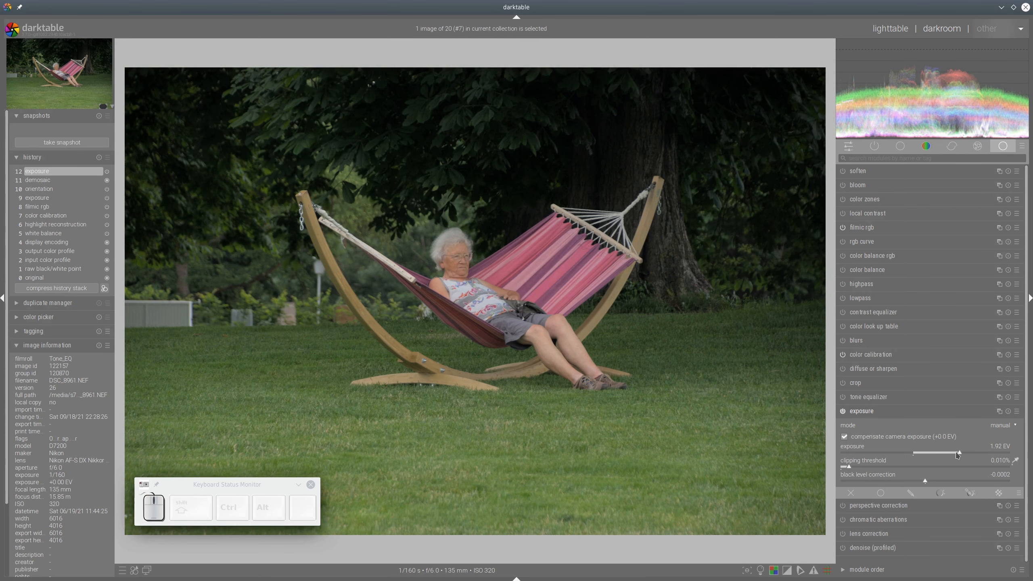
In filmic rgb, set the hammock photo's black relative exposure to -13.63 EV and its white relative exposure to +3.09 EV
click(868, 229)
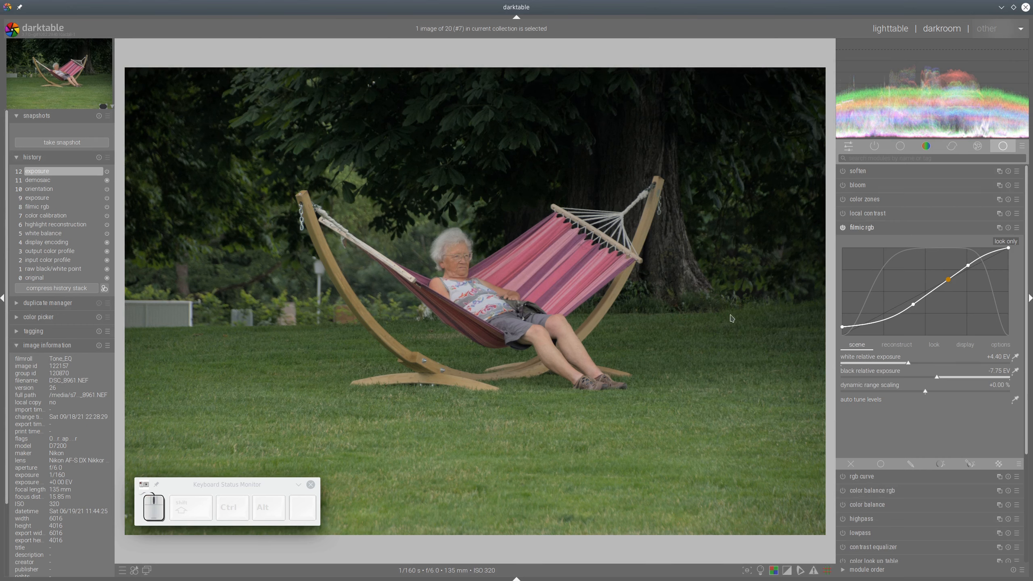
click(846, 379)
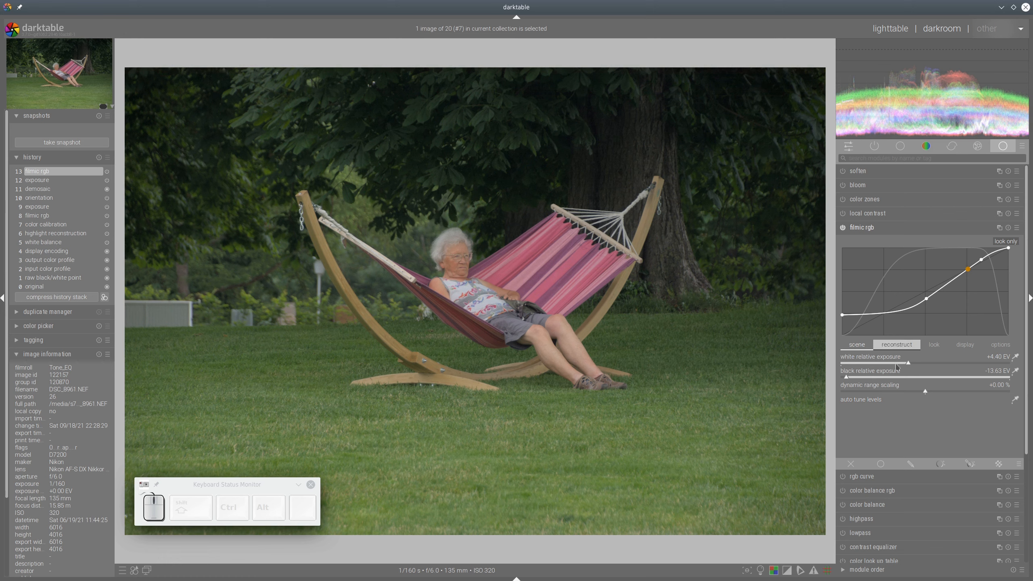
click(872, 362)
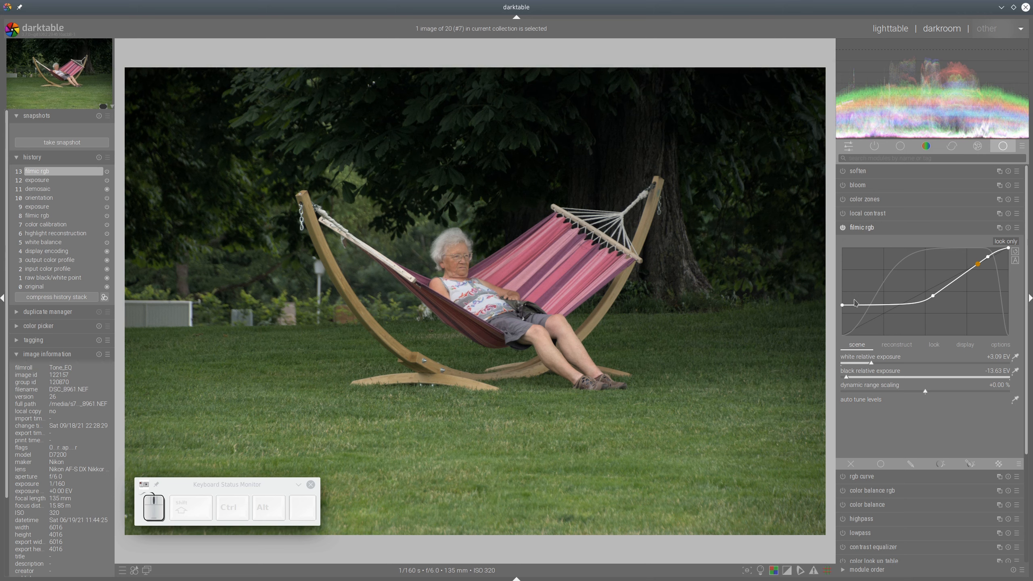
click(864, 228)
In color balance rgb, set global vibrance to 15%, global chroma to 18.57%, shadows saturation to 17.86% and mid-tones saturation to 5.95%
click(883, 256)
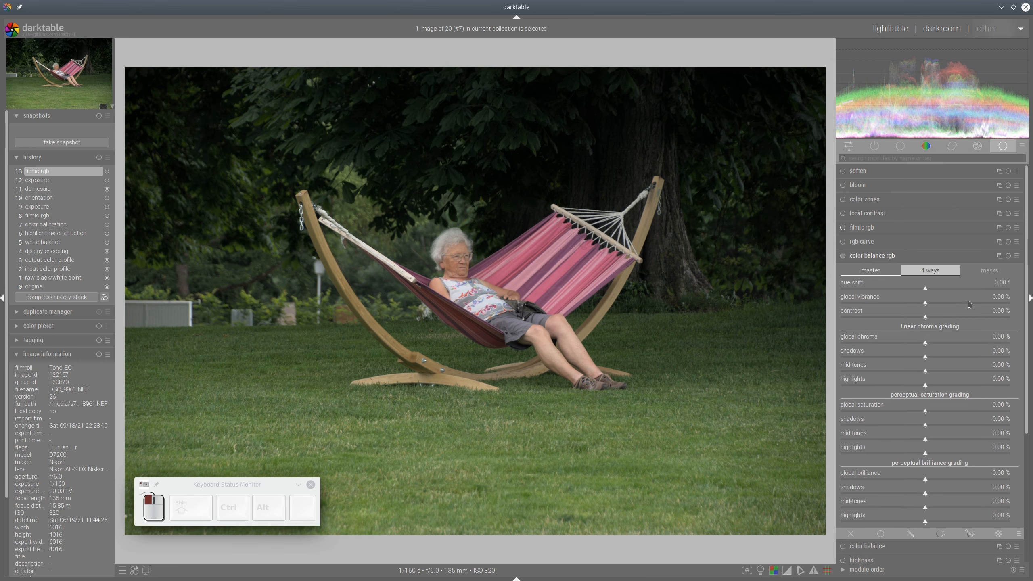
drag(968, 304, 951, 304)
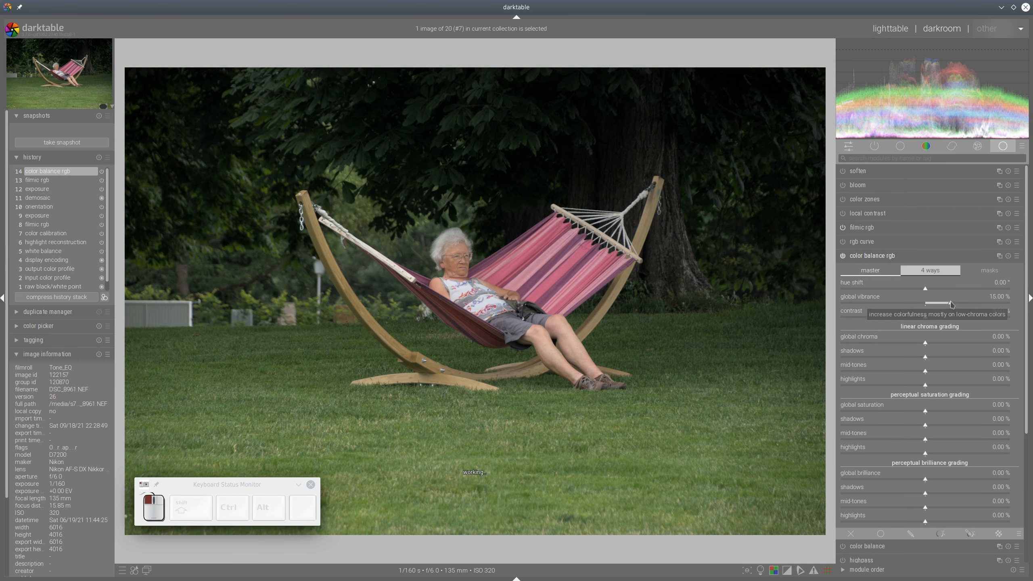
click(957, 344)
click(985, 426)
click(945, 440)
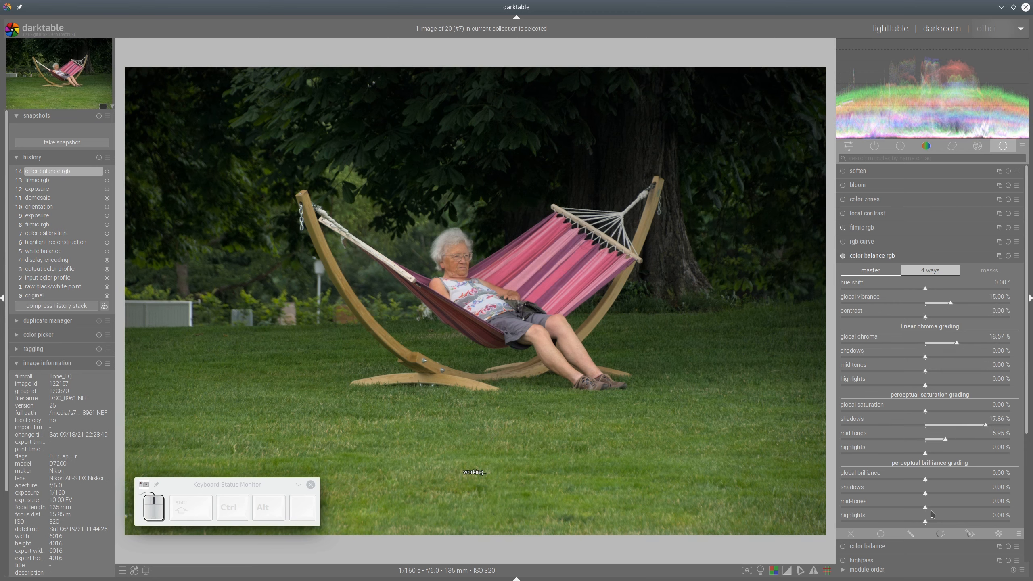
Set the highlights brilliance to 9.40% and reduce the hammock photo's global chroma to about 4%
click(957, 522)
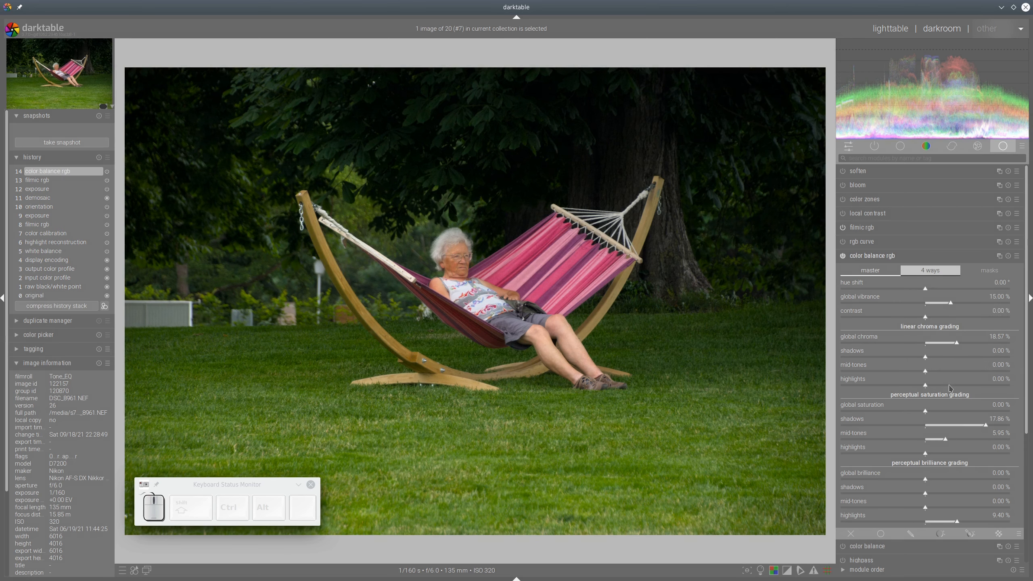
click(930, 343)
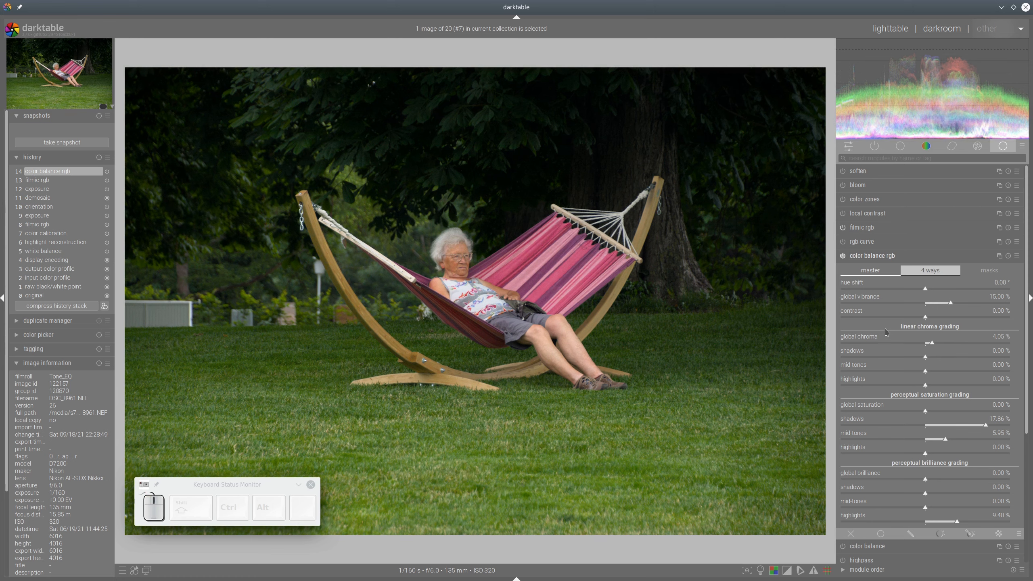
click(928, 345)
click(866, 256)
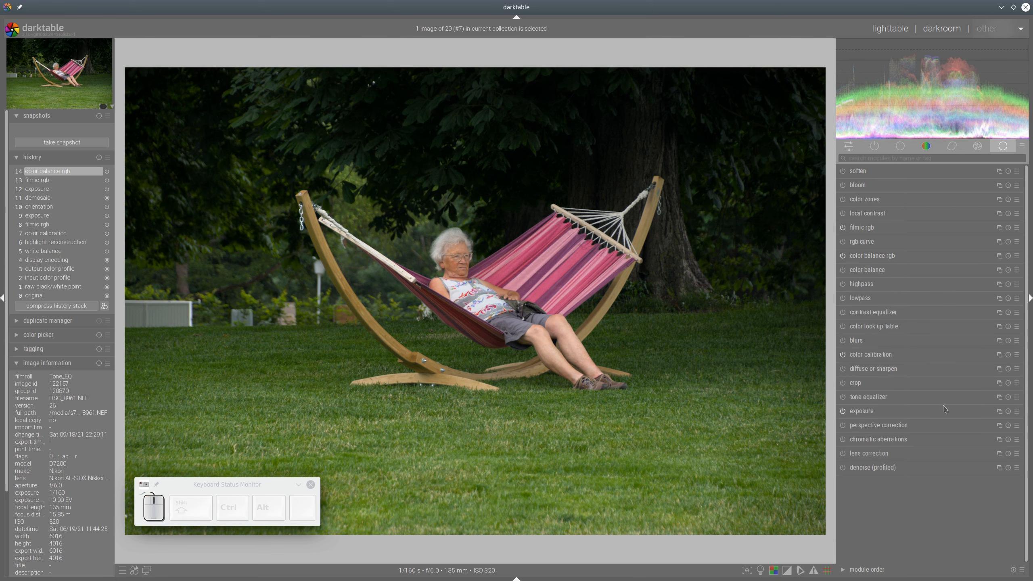
Apply the lc new 3 preset of diffuse or sharpen, raise its edge threshold slightly, and return to the lighttable
click(1017, 369)
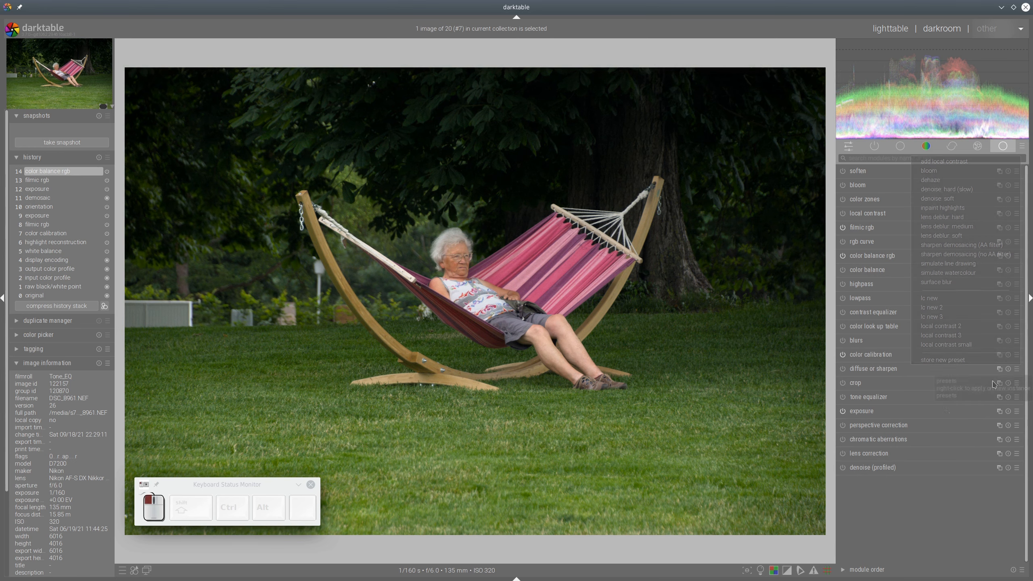
click(947, 316)
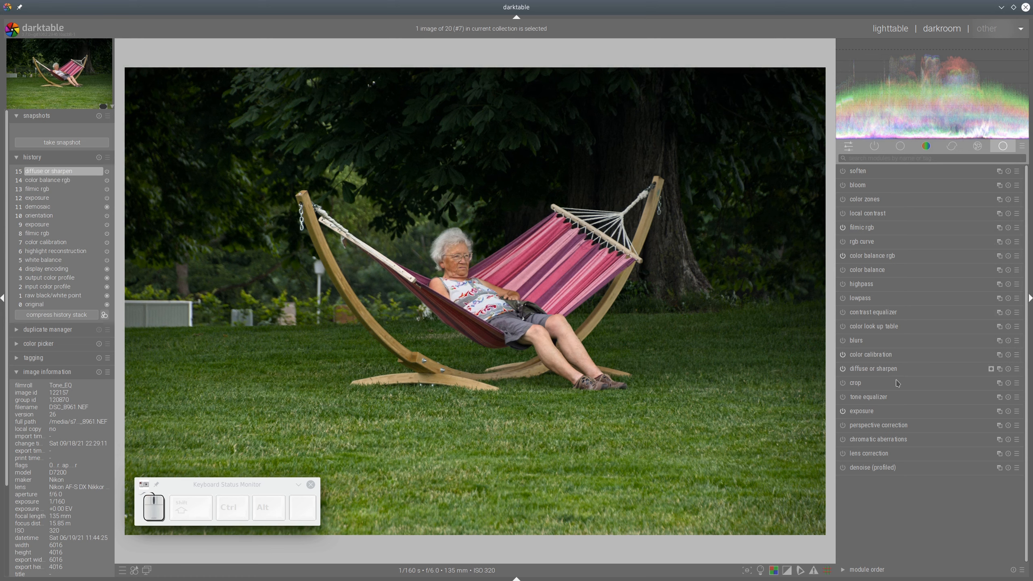
click(884, 368)
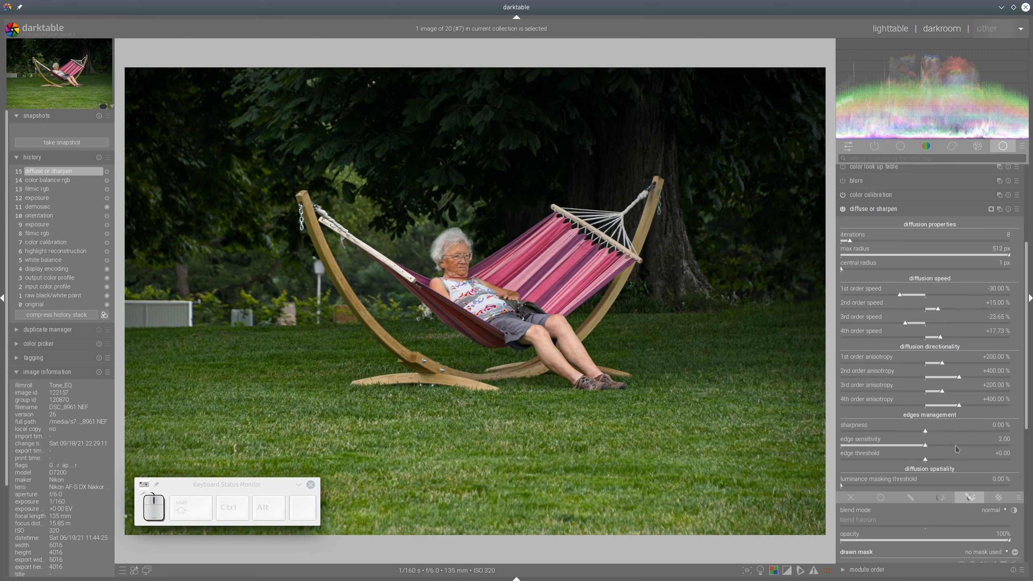
click(944, 462)
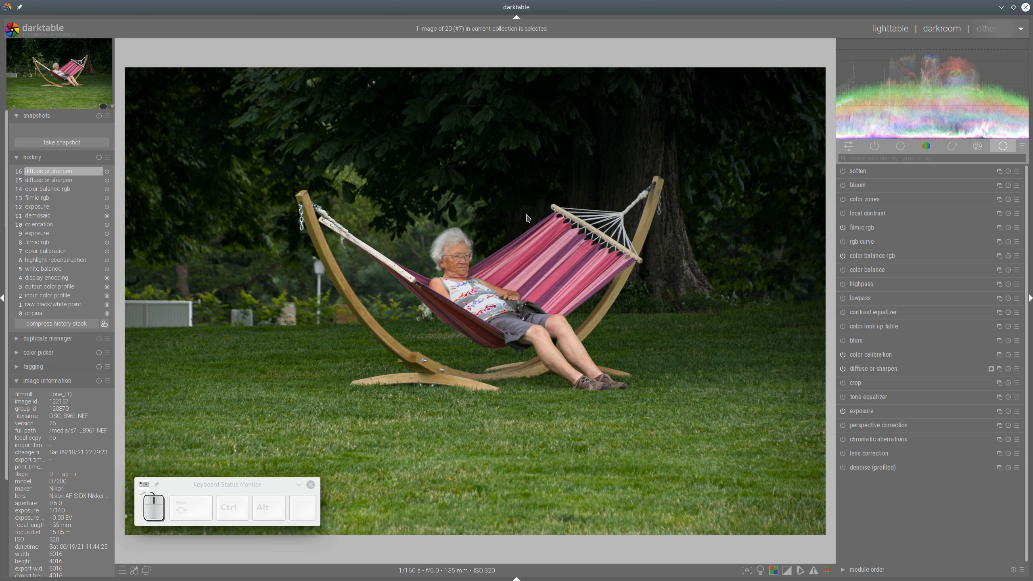
click(887, 31)
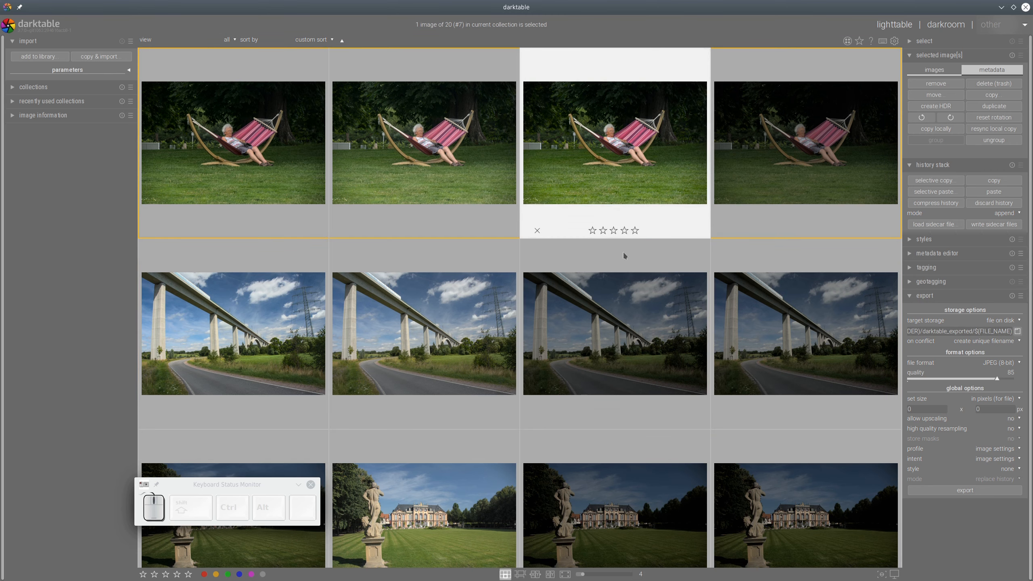
Open the dark third version of the bridge photo in the darkroom and raise its exposure to about 1.8 EV
click(673, 174)
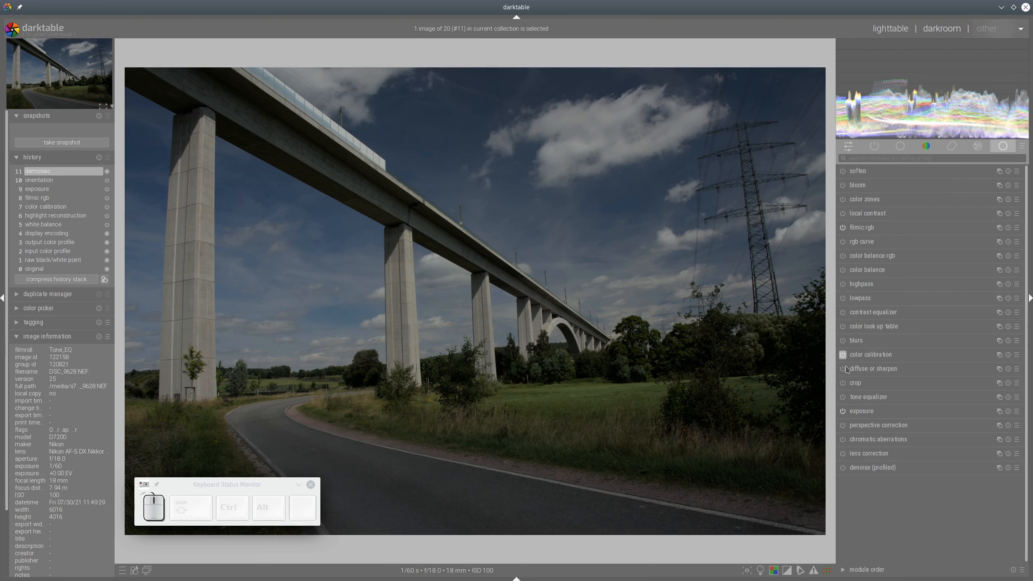
click(857, 412)
click(957, 458)
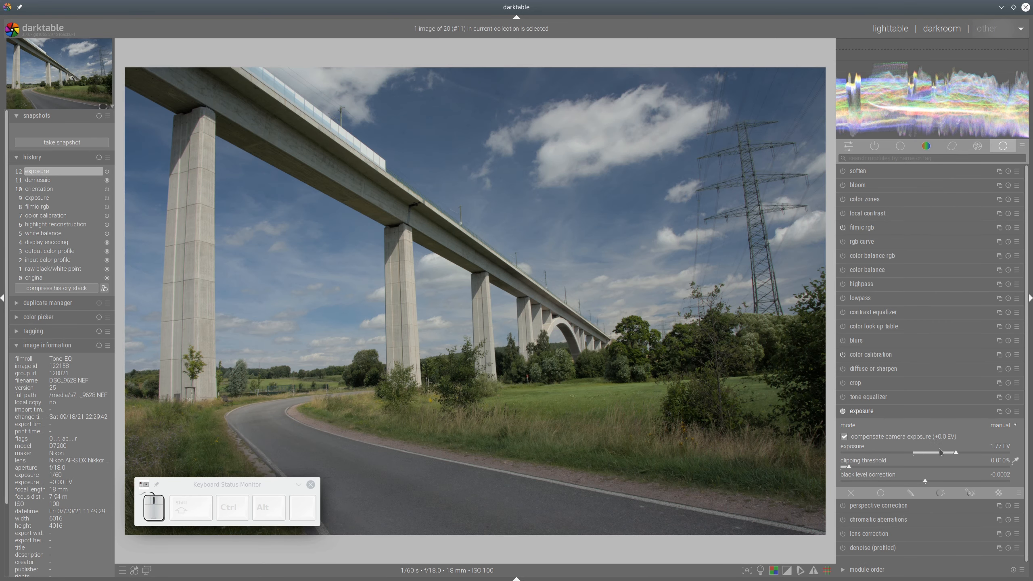
click(957, 457)
In filmic rgb, set the bridge photo's black relative exposure to -13.66 EV and its white relative exposure to +4.16 EV
click(862, 227)
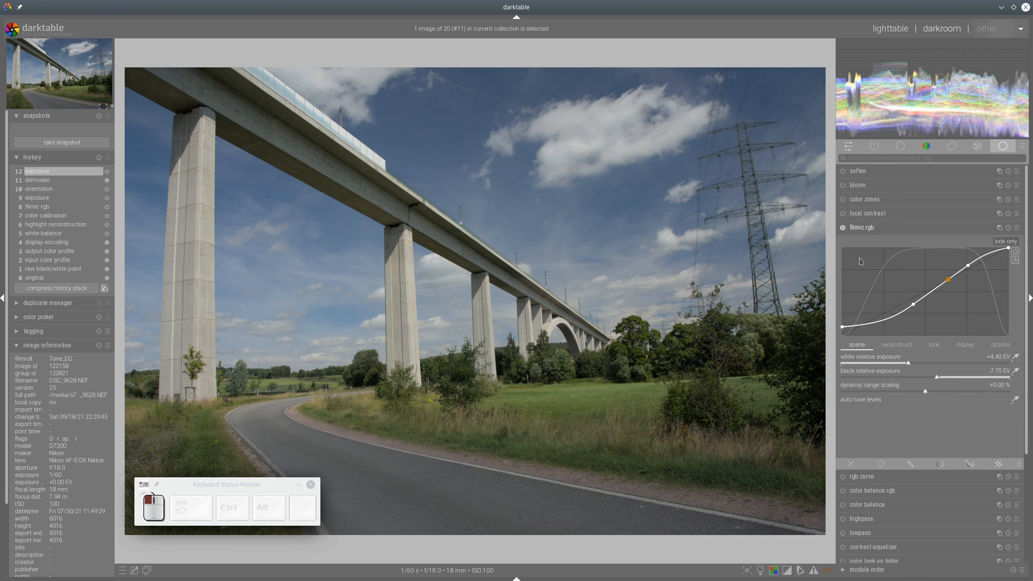
click(845, 371)
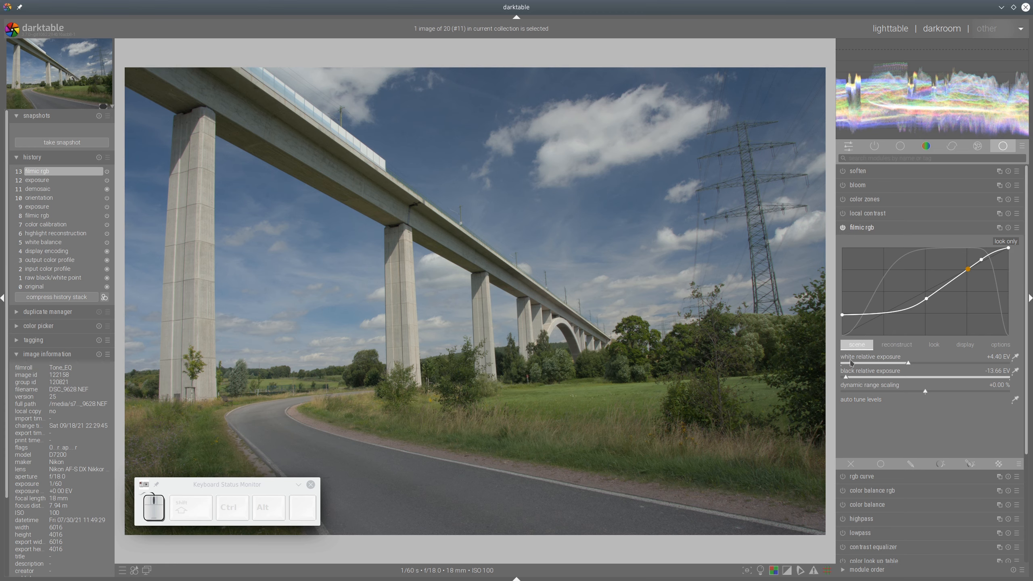
scroll(900, 367, down, 13)
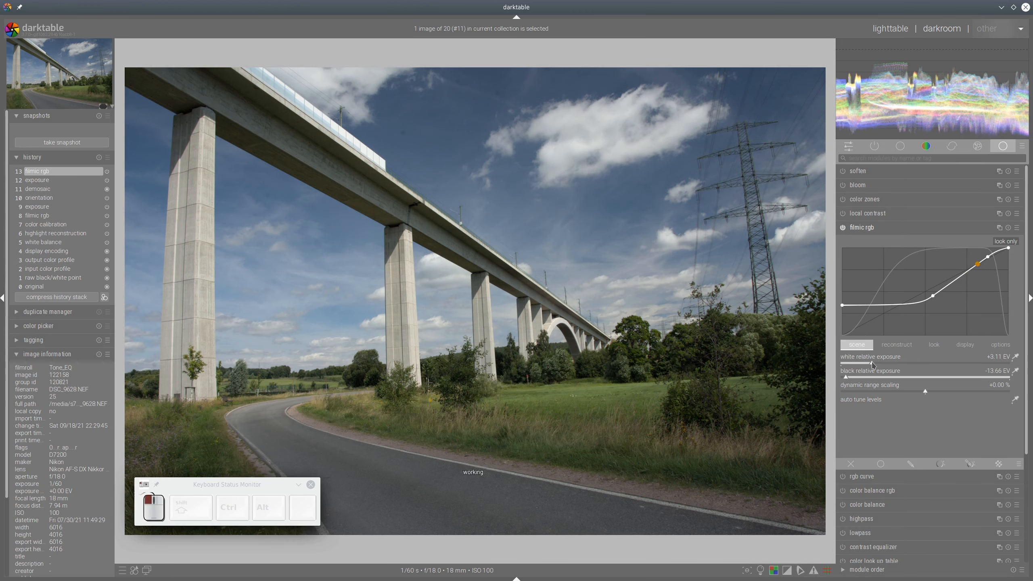
click(898, 364)
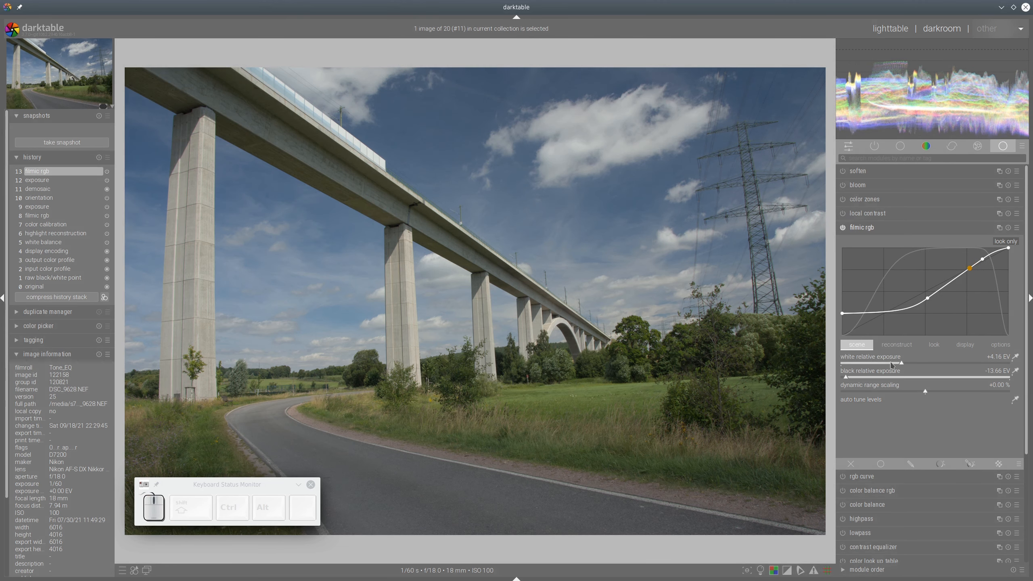
click(883, 226)
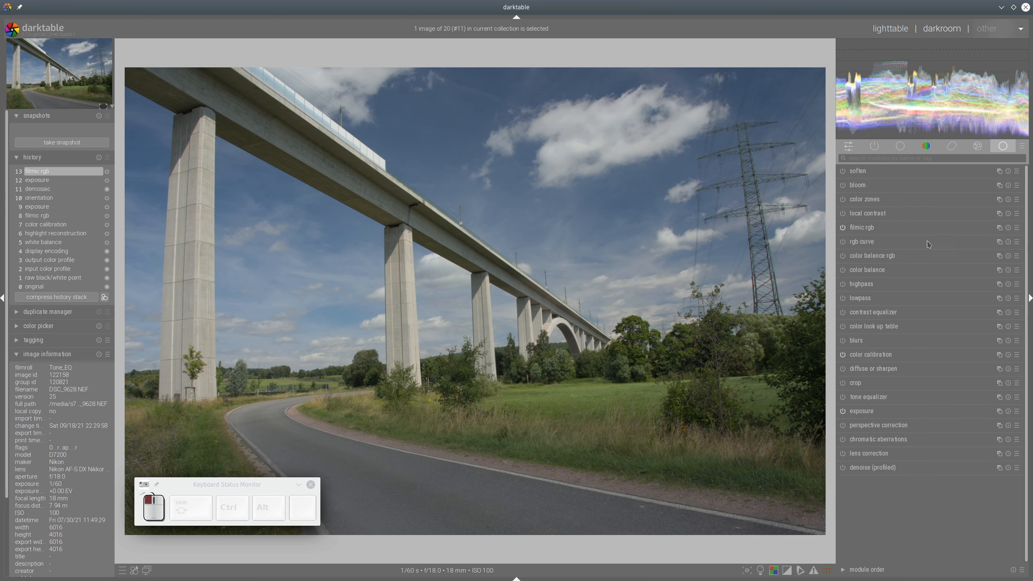
In color balance rgb, set global vibrance to 13.57%, global chroma to 12.86%, shadows saturation to 16.31% and mid-tones saturation to 5.71%
click(906, 261)
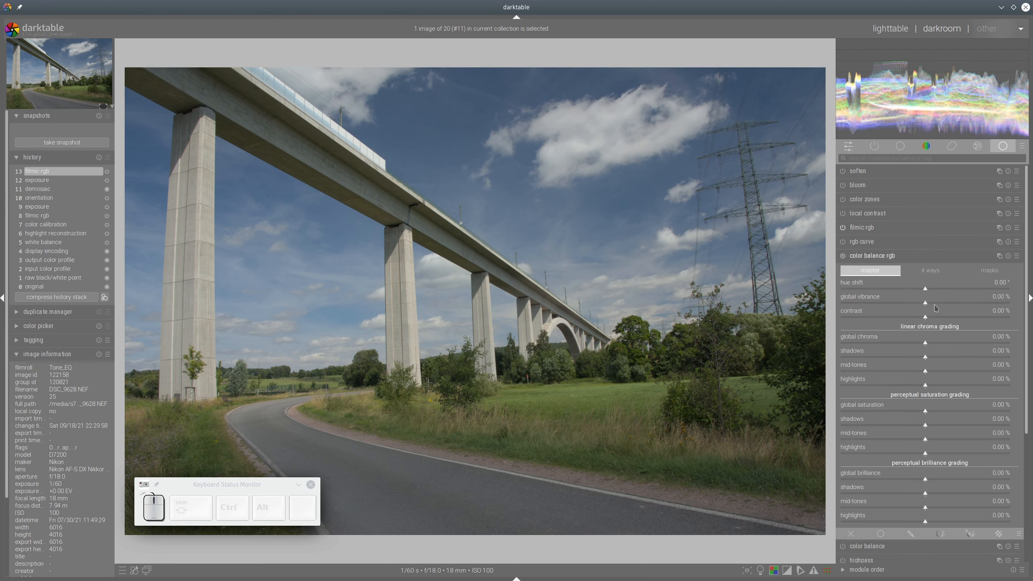
click(949, 303)
click(947, 343)
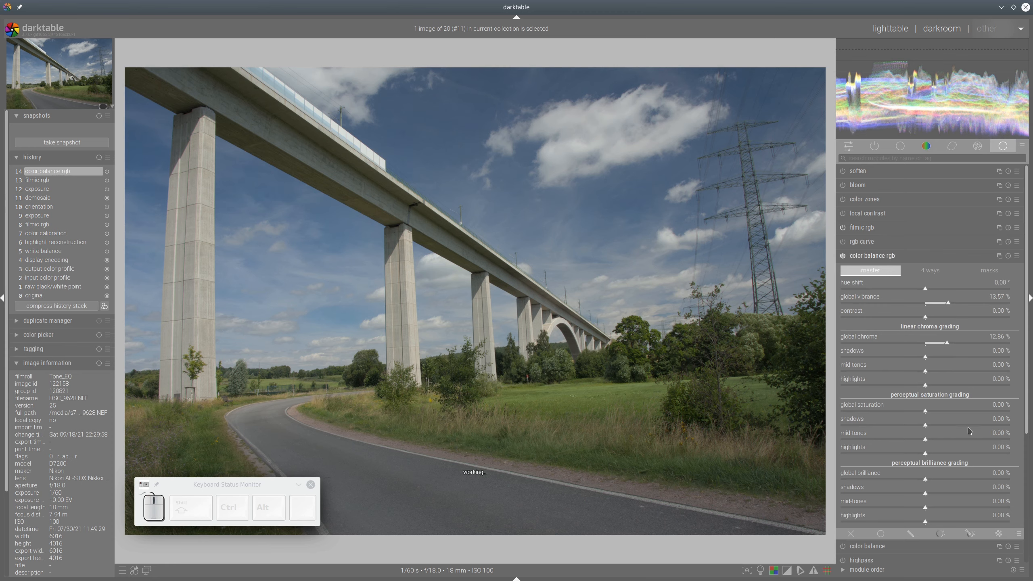
click(980, 425)
click(943, 438)
Set the bridge photo's highlights brilliance to 10.60% and its global brilliance to -3.33%
click(961, 521)
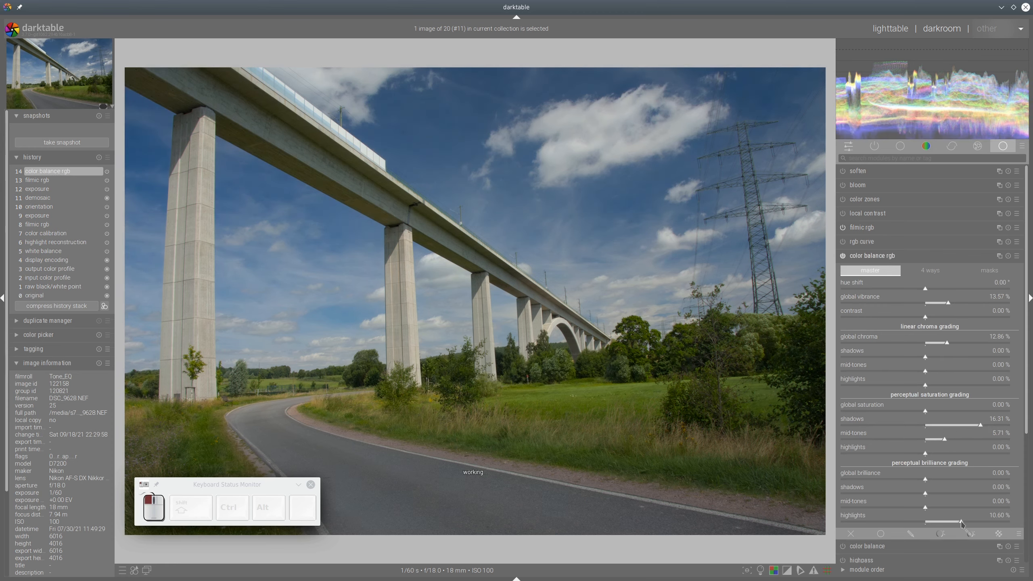
click(918, 480)
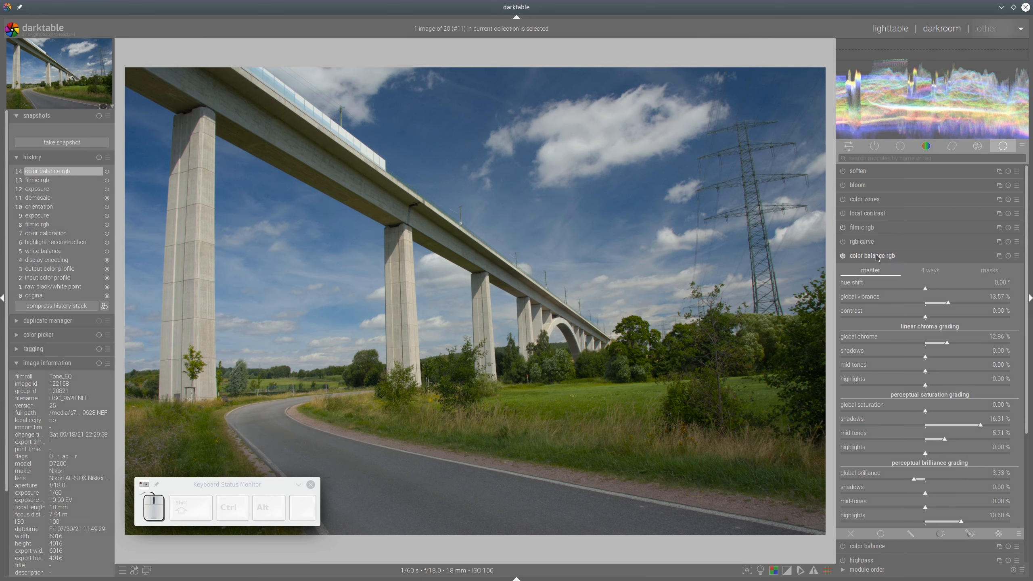
click(888, 256)
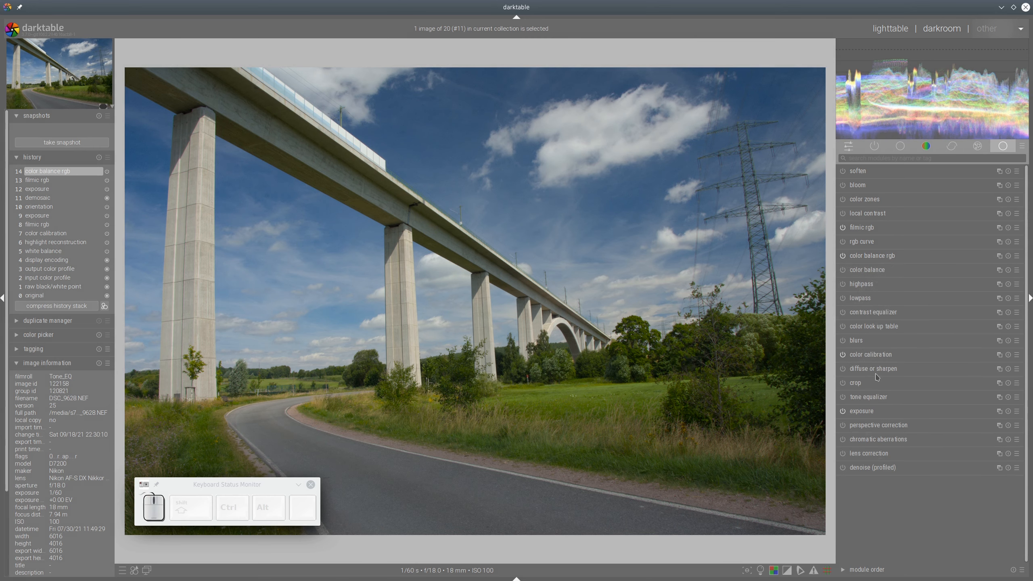
Apply the local contrast 2 preset of diffuse or sharpen to the bridge photo and return to the lighttable
click(1017, 369)
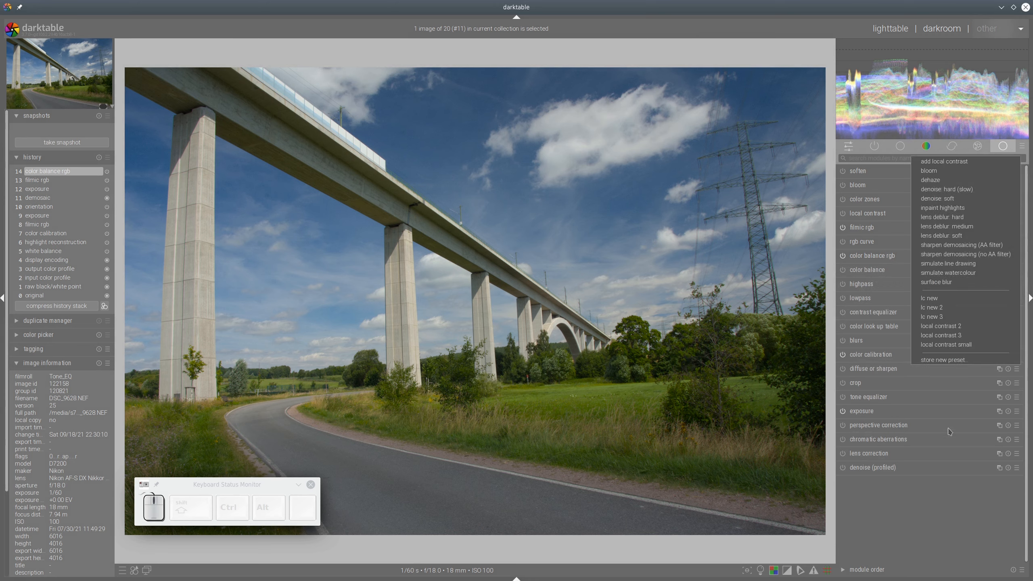
click(946, 328)
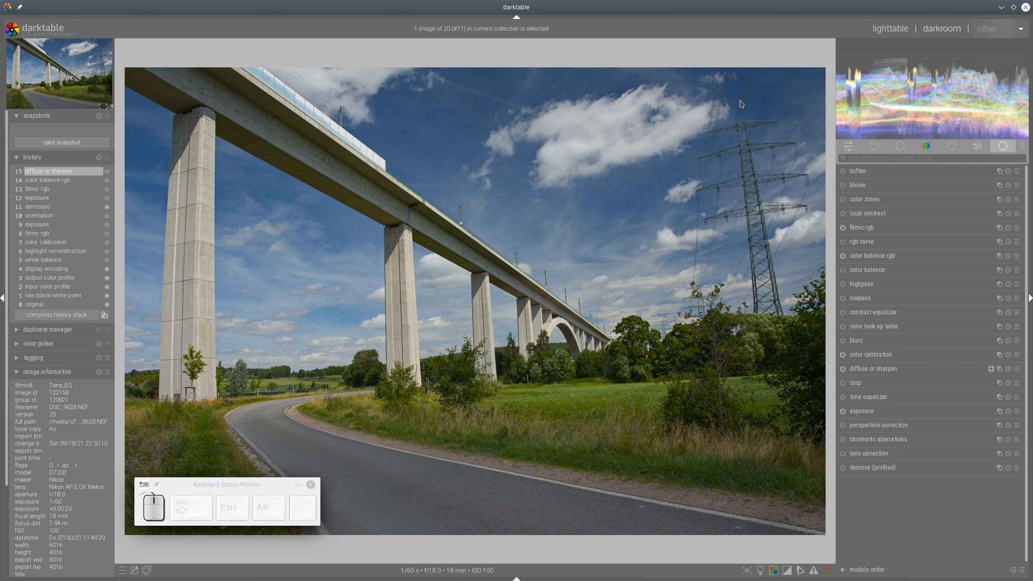
click(894, 30)
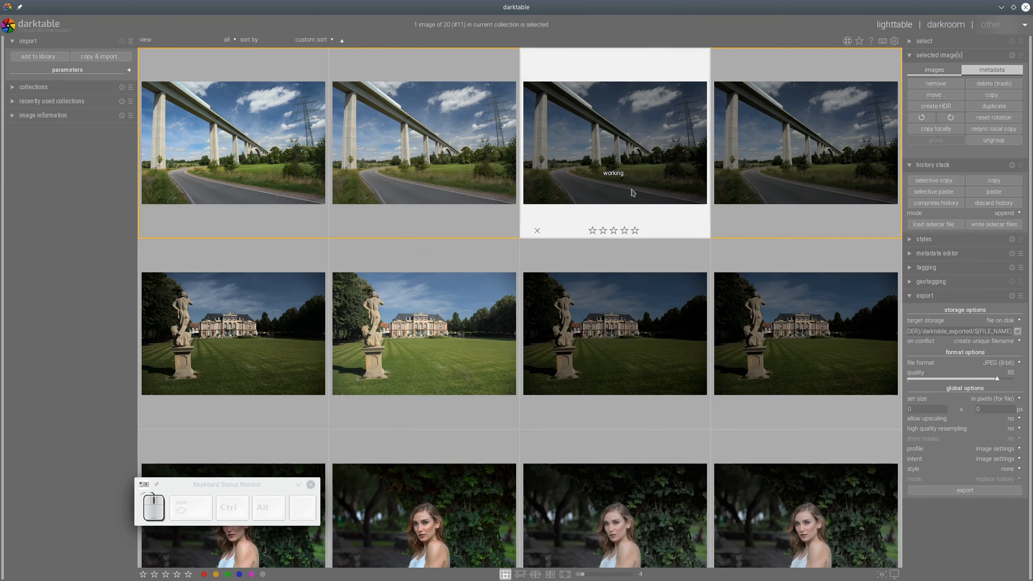
Open the dark third version of the statue and palace photo and set its exposure to 1.97 EV
double_click(608, 346)
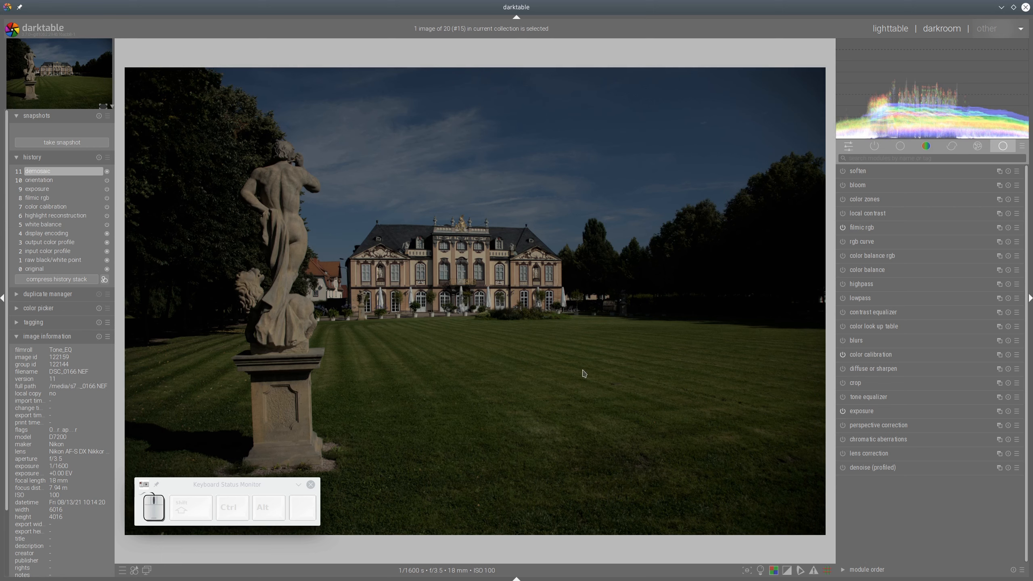
click(870, 411)
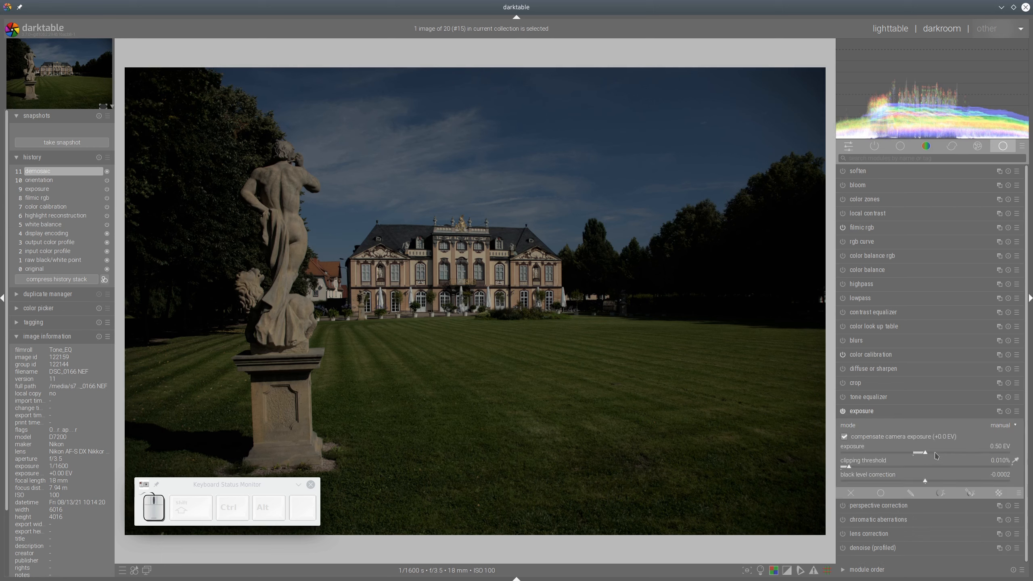
click(953, 455)
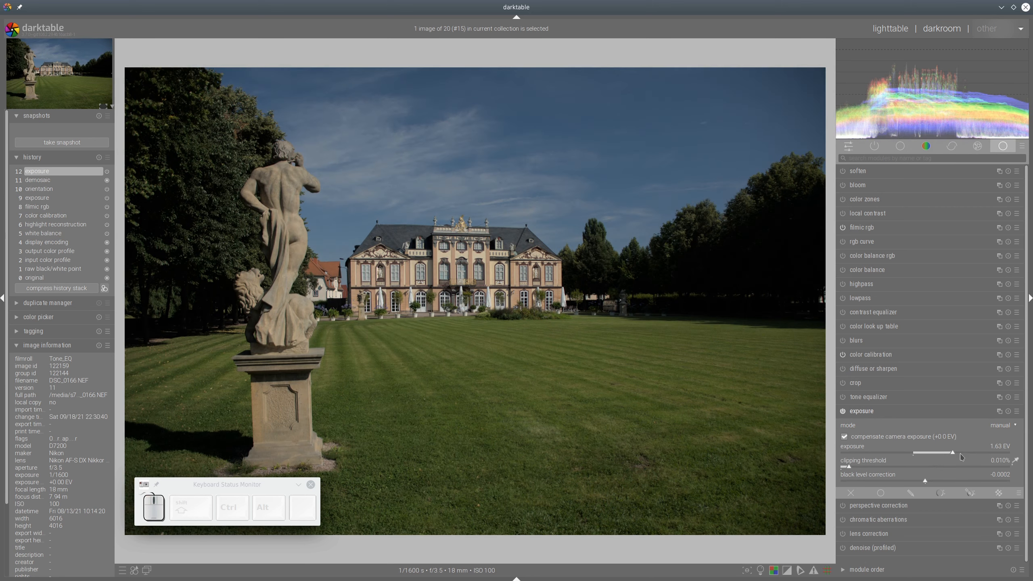
click(959, 455)
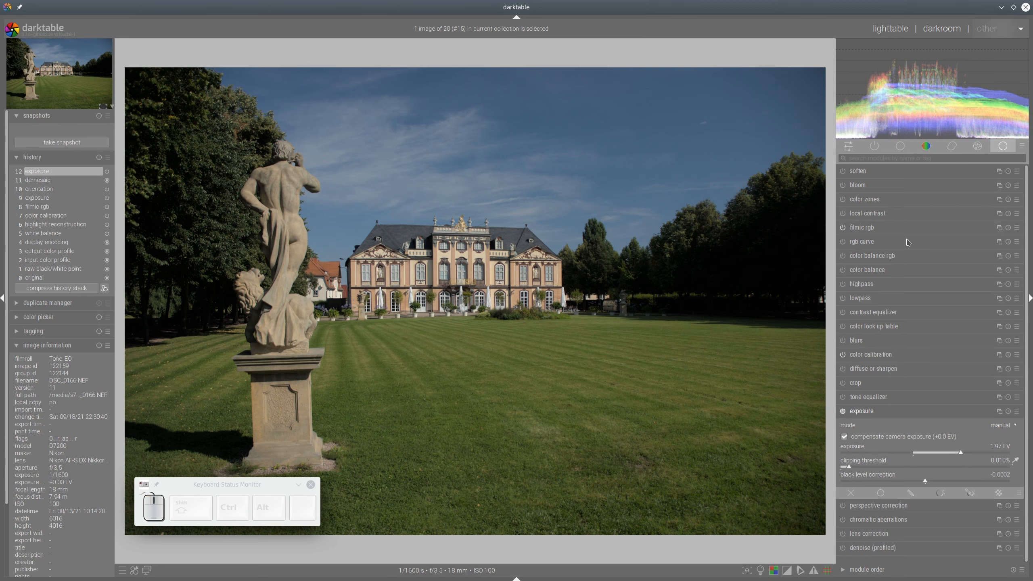
In filmic rgb, set the statue and palace photo's black relative exposure to -13.87 EV and its white relative exposure to 5.14 EV
click(868, 231)
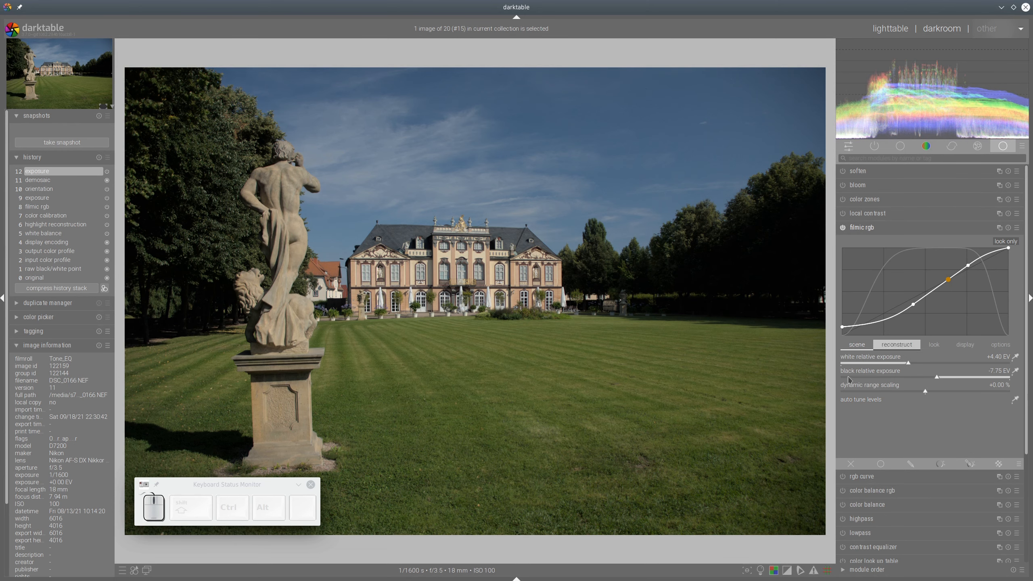
drag(848, 380, 841, 379)
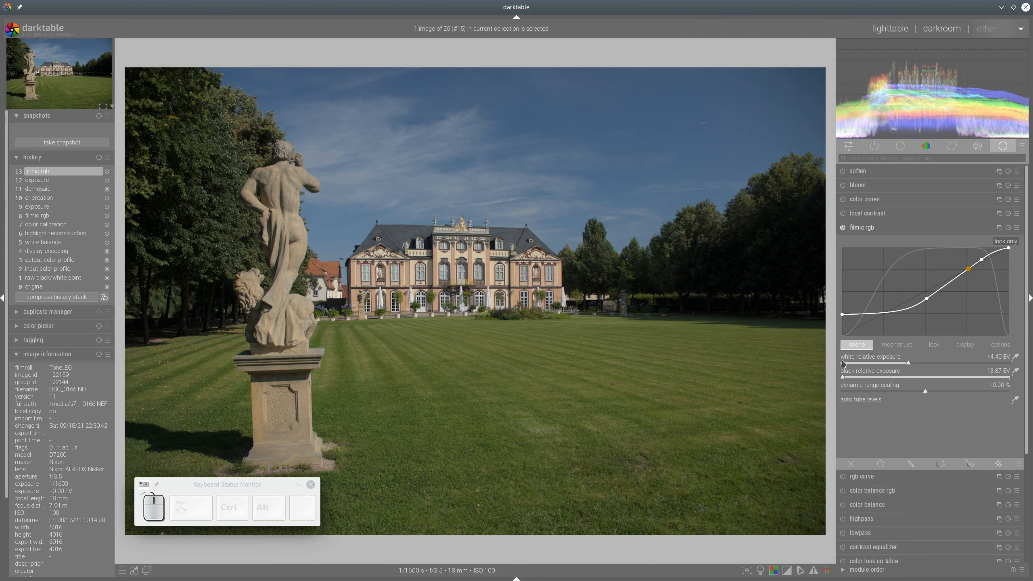
click(931, 363)
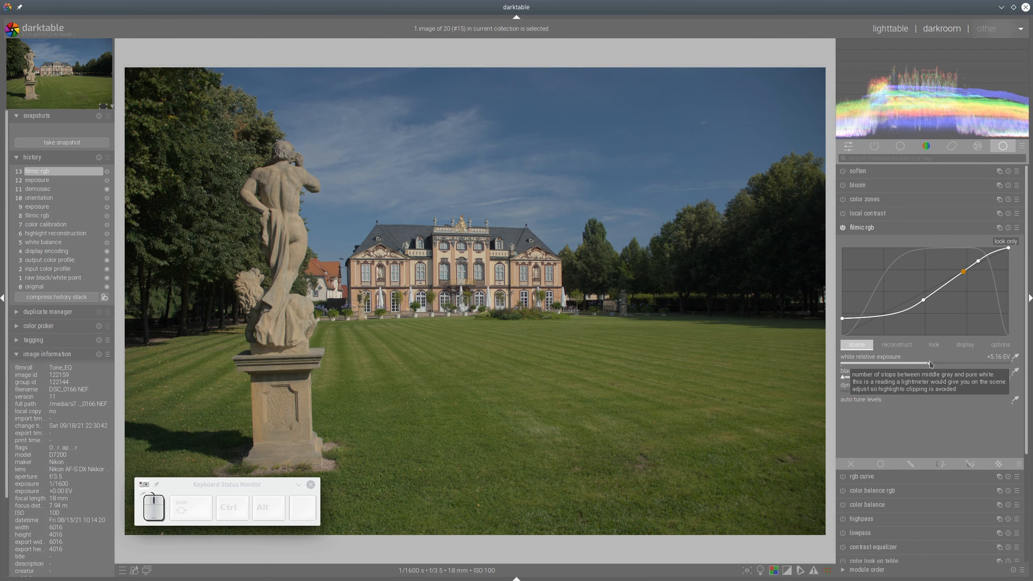
click(935, 364)
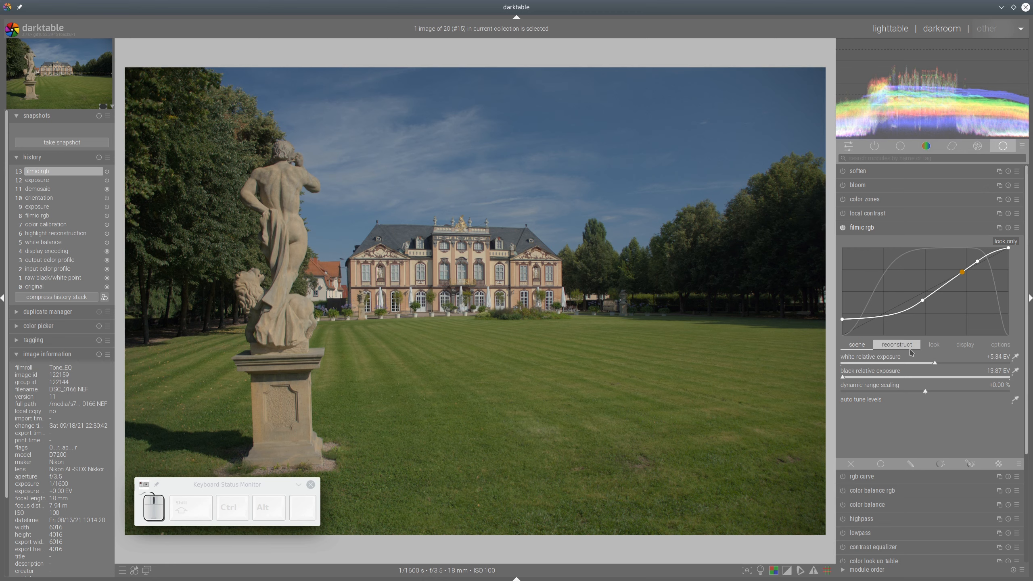
drag(903, 367, 930, 362)
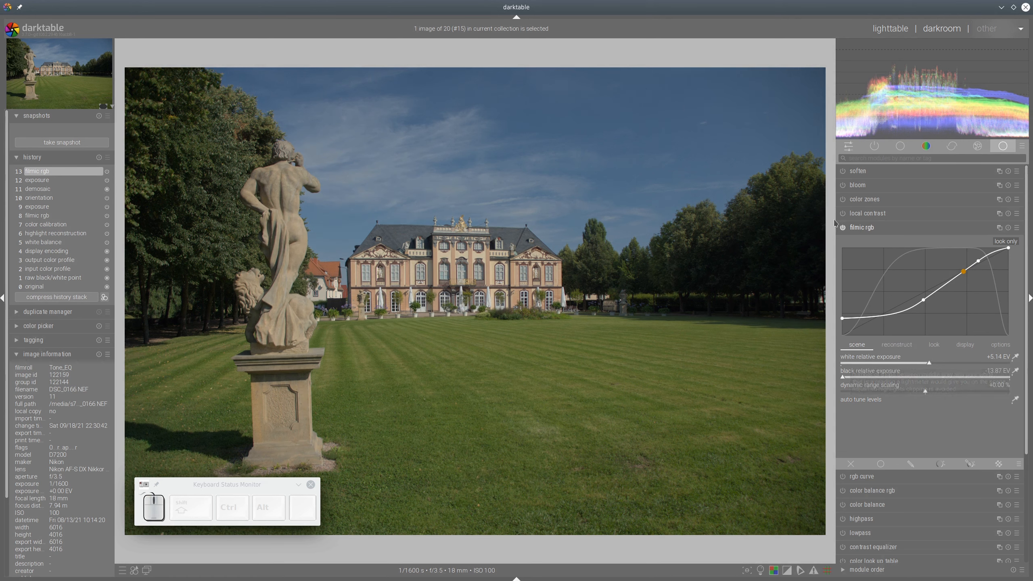
click(864, 228)
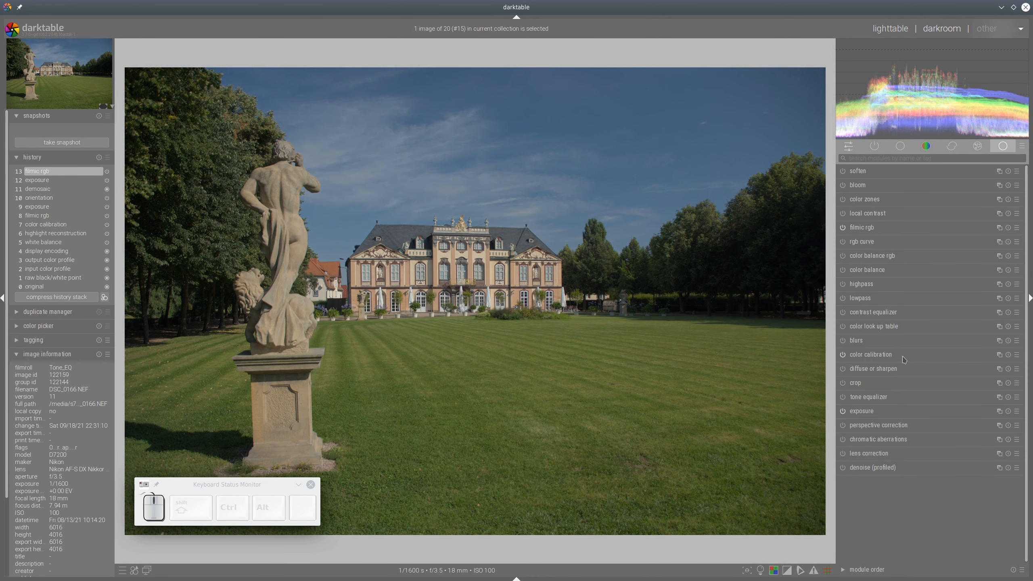
Raise the exposure of the statue and palace photo to about 2.33 EV
click(863, 410)
drag(954, 448, 970, 454)
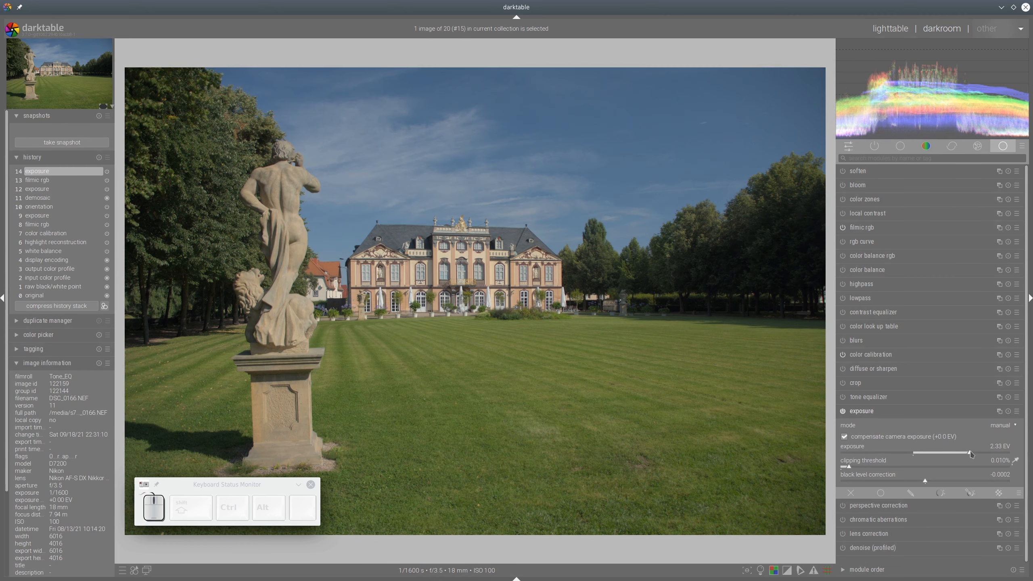
click(972, 454)
In color balance rgb, set global vibrance to 13.57%, global chroma to 11.90%, shadows saturation to 14.52% and mid-tones saturation to 5.12%
click(879, 256)
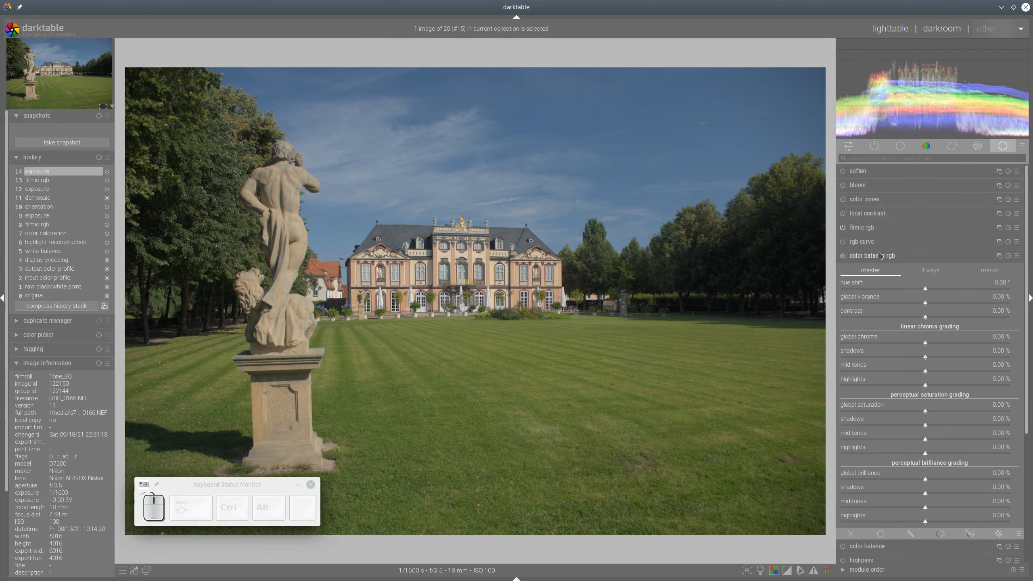
click(947, 302)
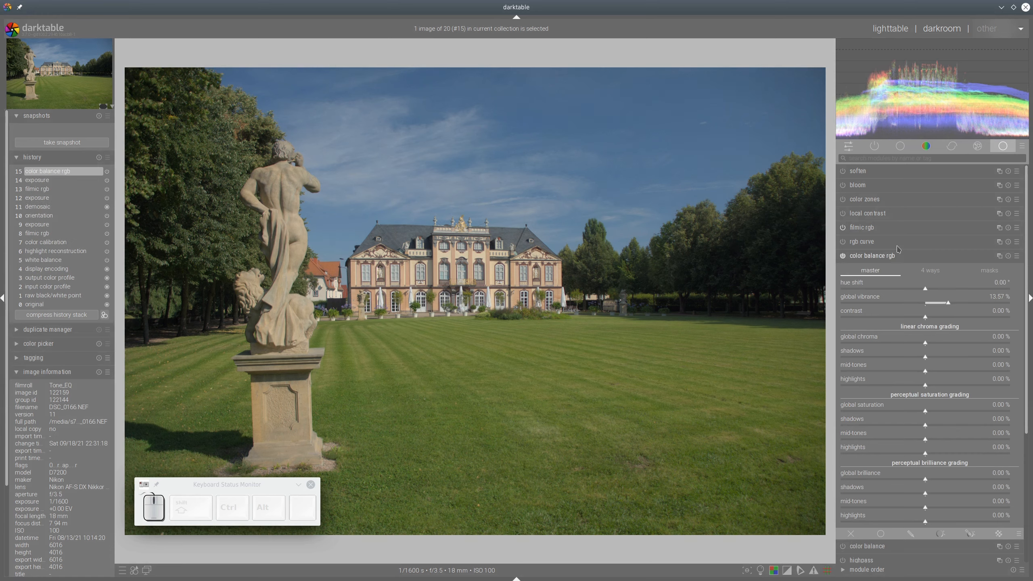
click(944, 344)
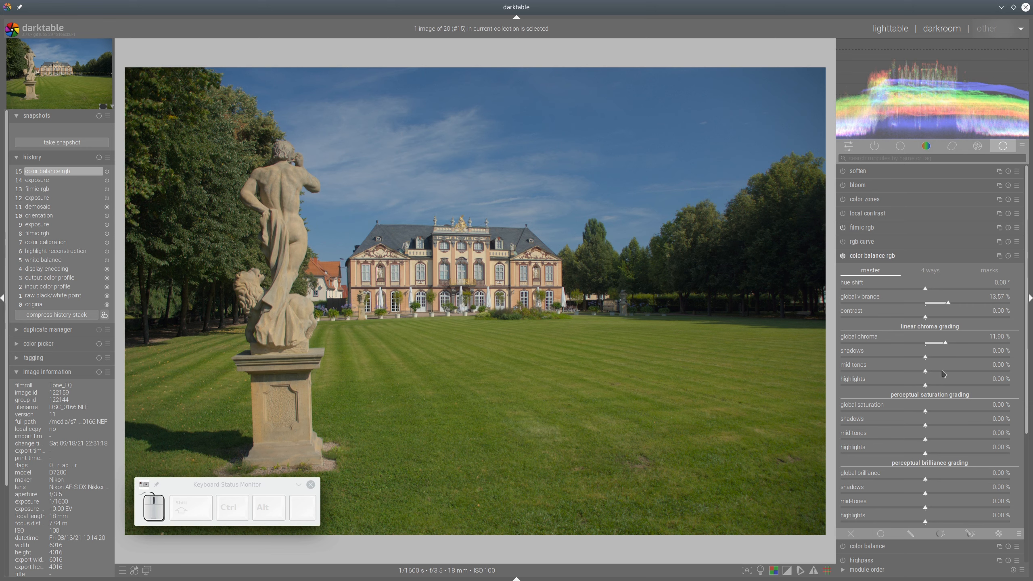
click(973, 426)
click(942, 440)
Set the palace photo's highlights brilliance to 17.38% and slightly raise its mid-tones brilliance
scroll(951, 402, down, 3)
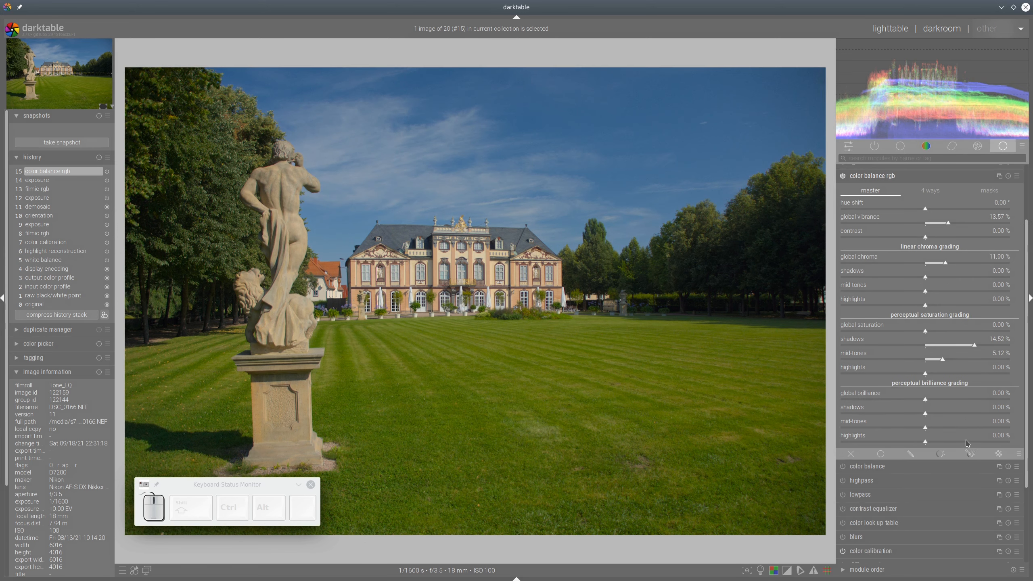
drag(967, 443, 984, 443)
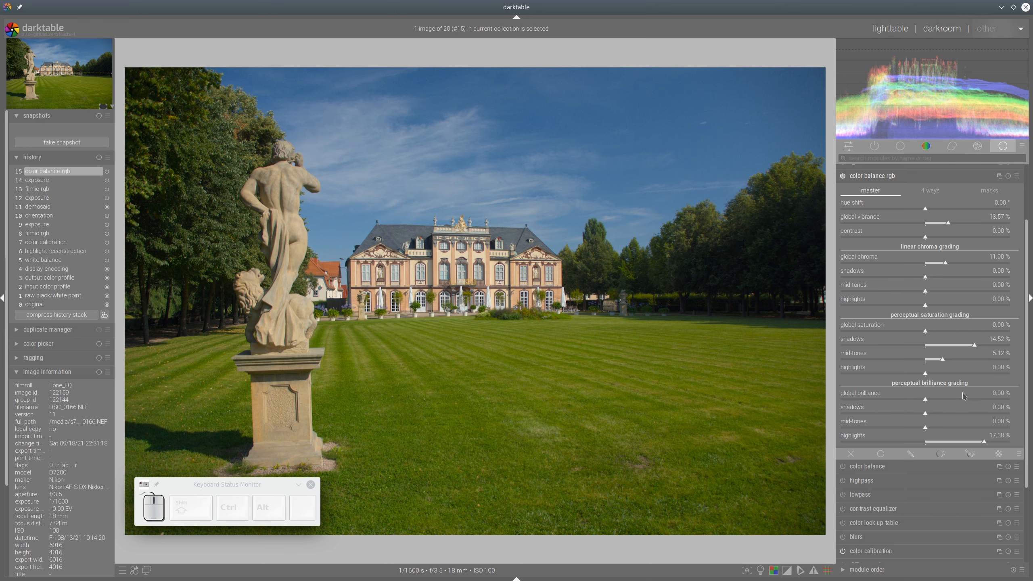
click(937, 427)
click(883, 177)
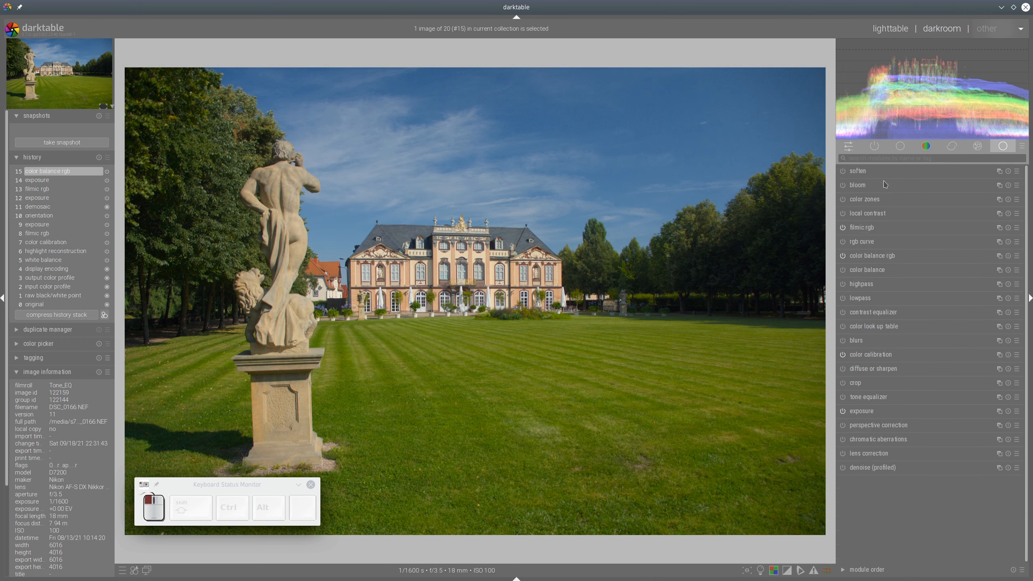
Apply a local contrast preset of diffuse or sharpen to the statue and palace photo, check the trees up close and return to the lighttable
click(1016, 369)
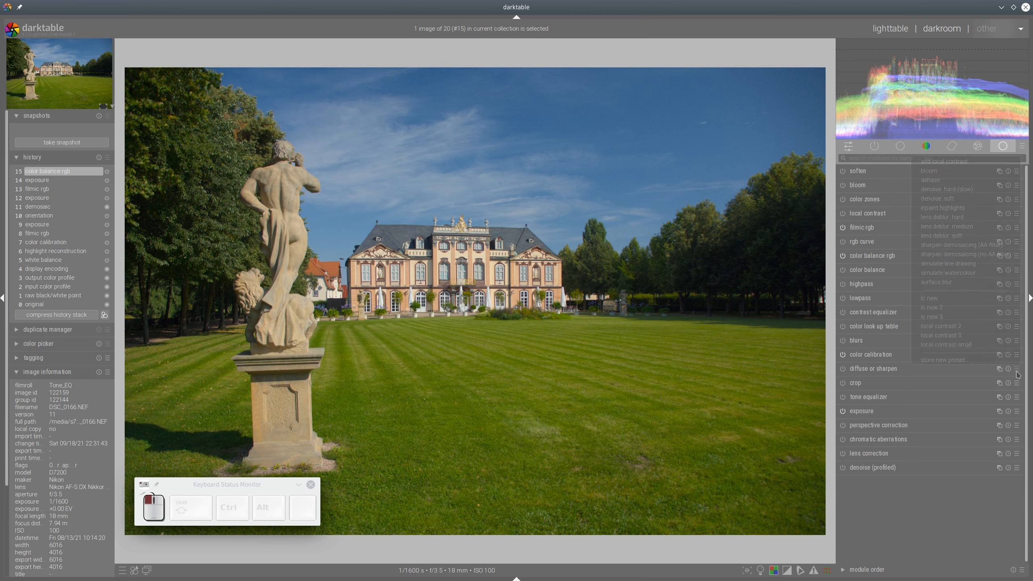
click(931, 317)
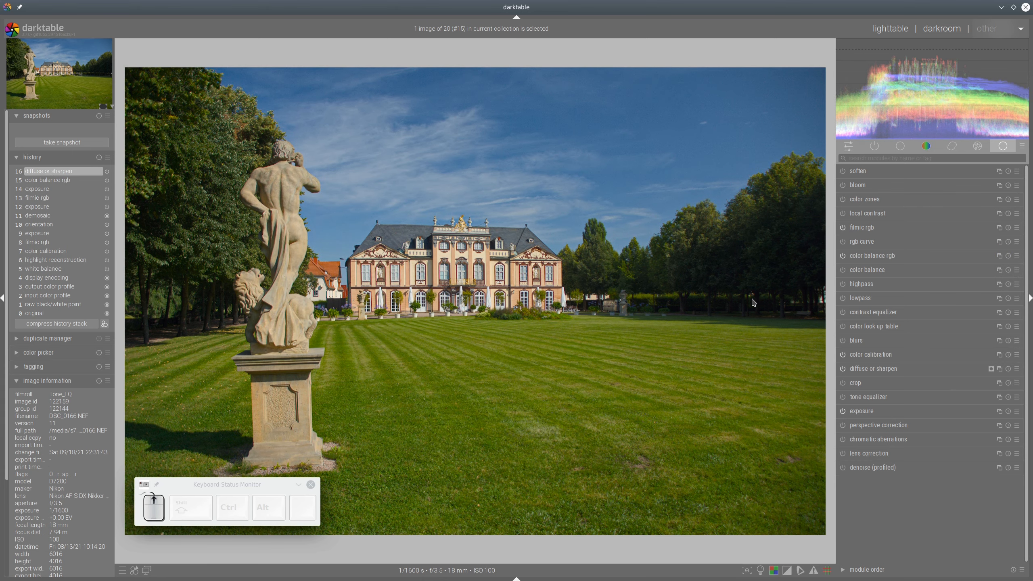
scroll(752, 303, up, 4)
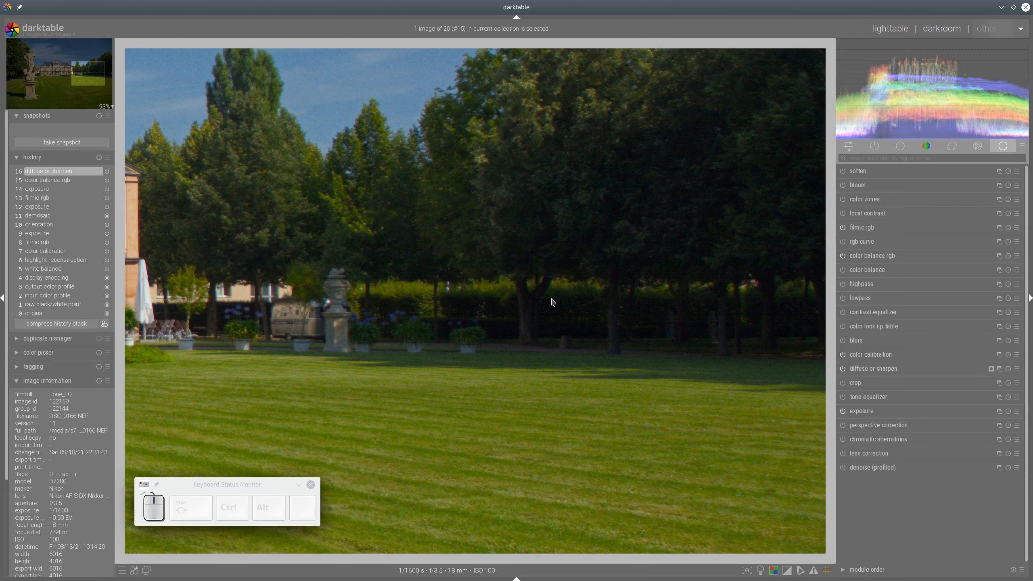
scroll(552, 297, down, 3)
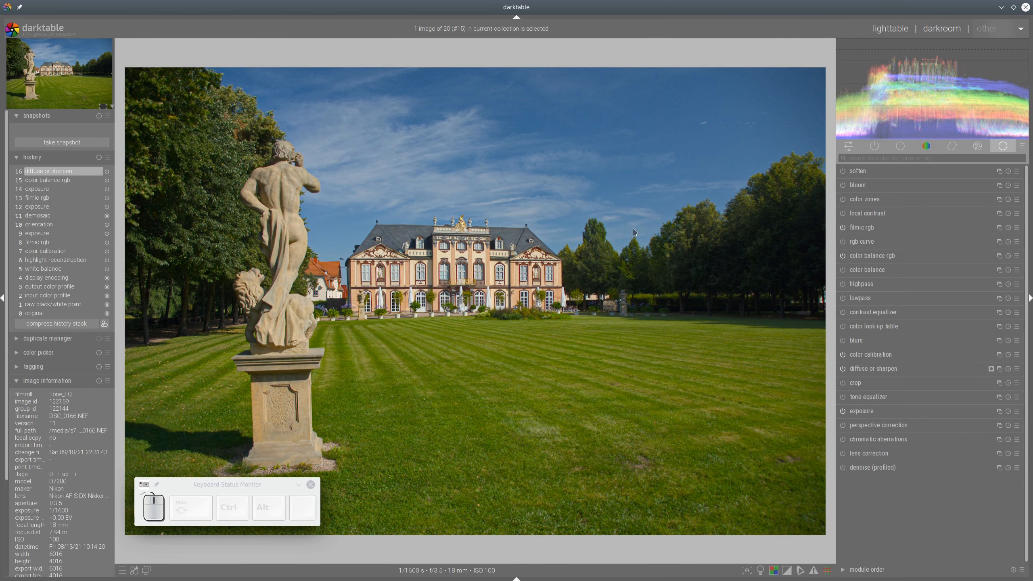
click(889, 29)
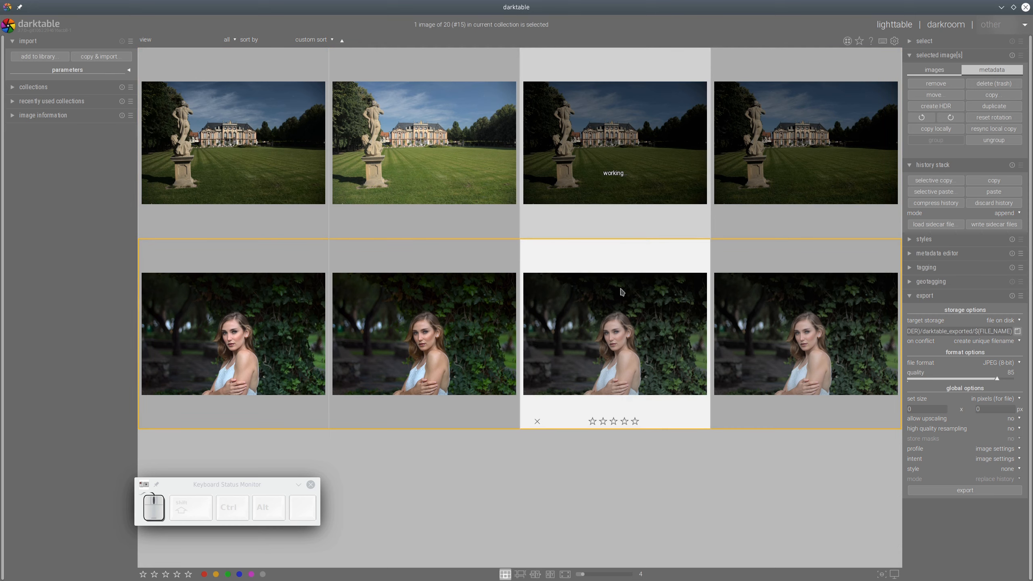
Open the third version of the portrait photo and check its filmic rgb settings without changing them
double_click(619, 352)
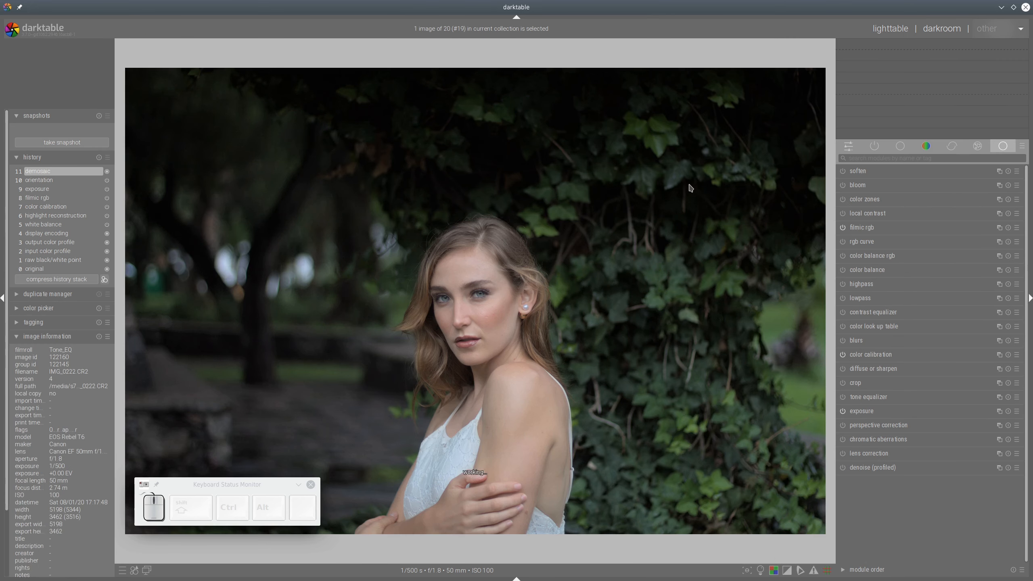
click(865, 412)
click(861, 409)
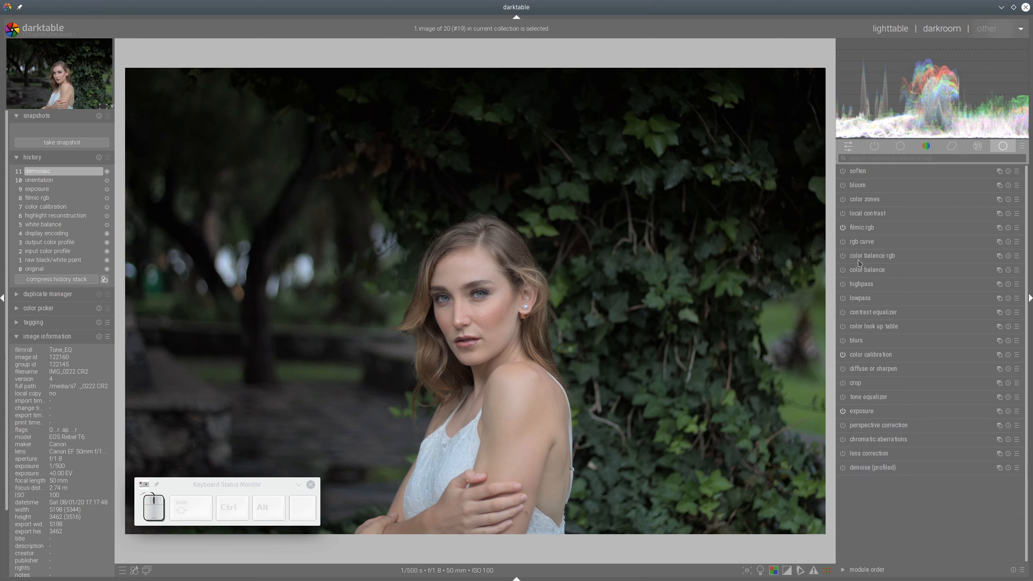
click(849, 231)
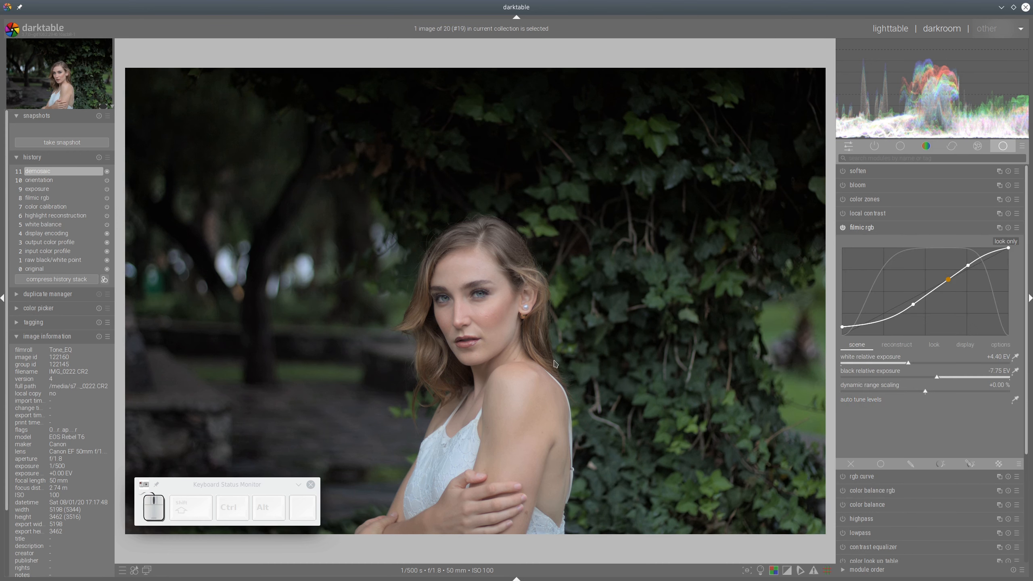
click(858, 230)
In color balance rgb, set the portrait's global vibrance to 14.29%, global chroma to 14.52%, shadows saturation to 16.55% and mid-tones saturation to 5.00%
click(872, 256)
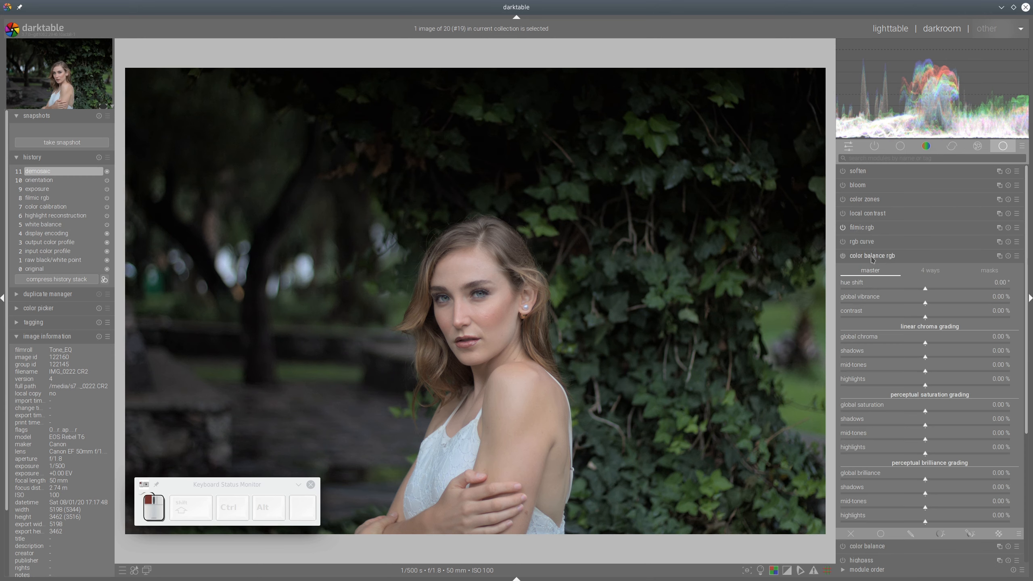
click(951, 303)
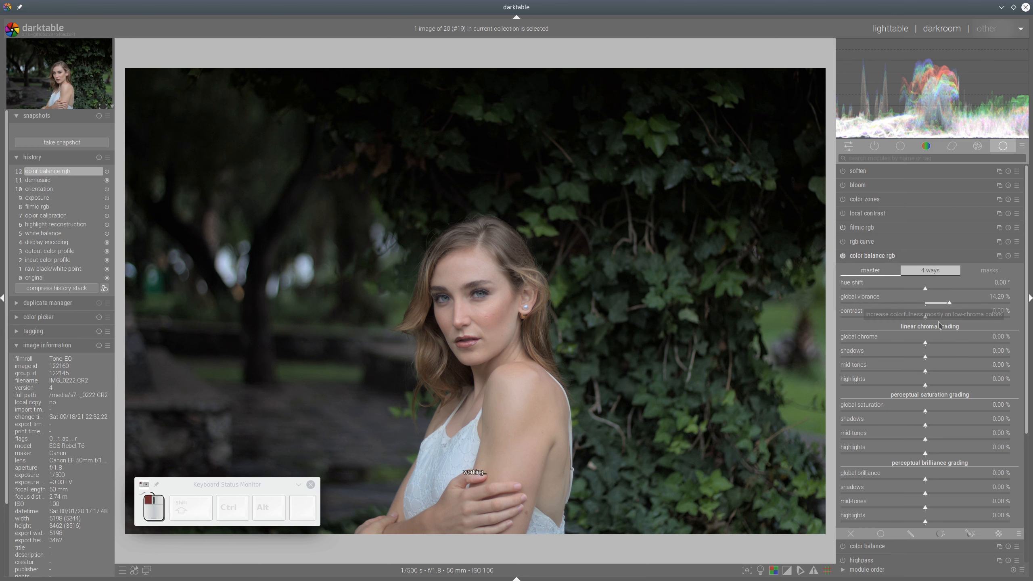
click(950, 344)
click(980, 426)
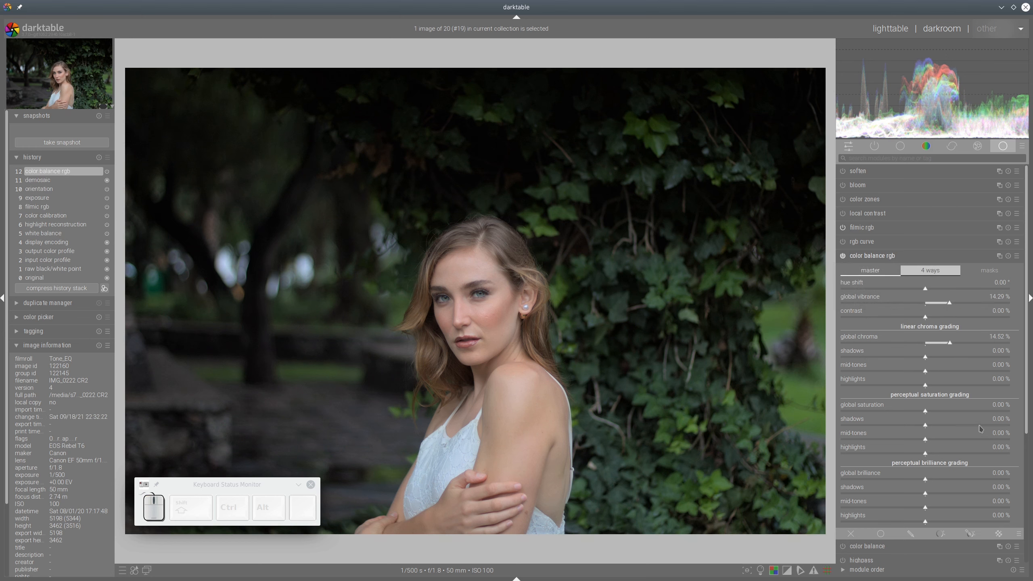
click(941, 440)
Set the portrait's highlights brilliance to 16.43% and its global brilliance to -3.81%
scroll(962, 388, down, 5)
click(969, 333)
click(980, 333)
click(912, 290)
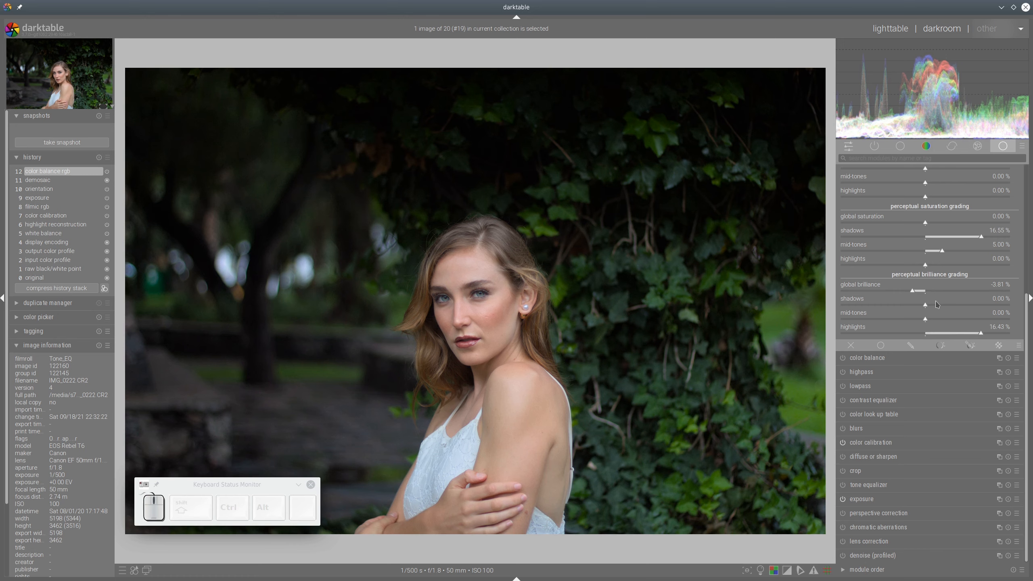
In the 4 ways controls of color balance rgb, set the highlights gain luminance to 16.90% and the power luminance to -2.98%
scroll(936, 304, up, 4)
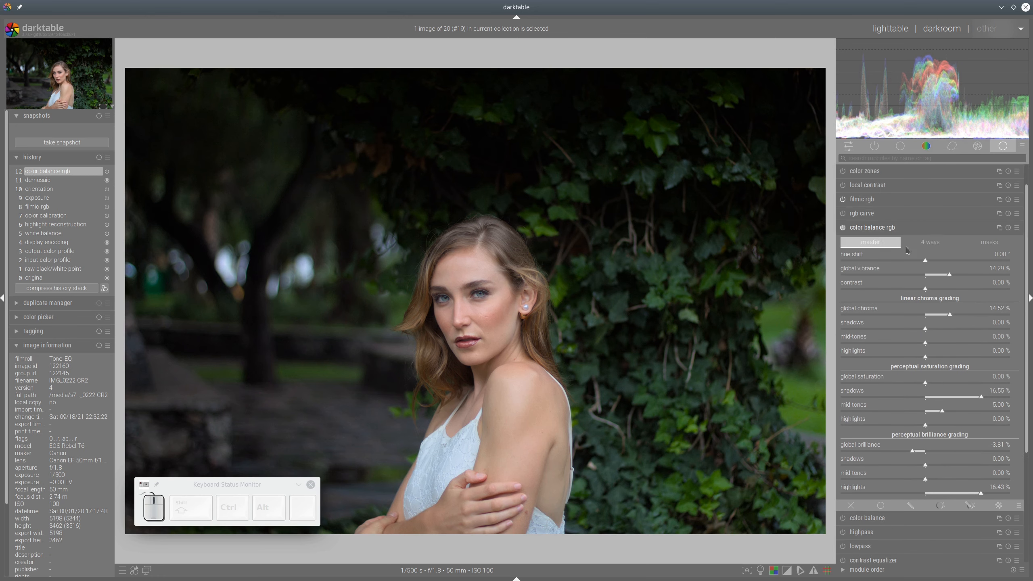
click(933, 244)
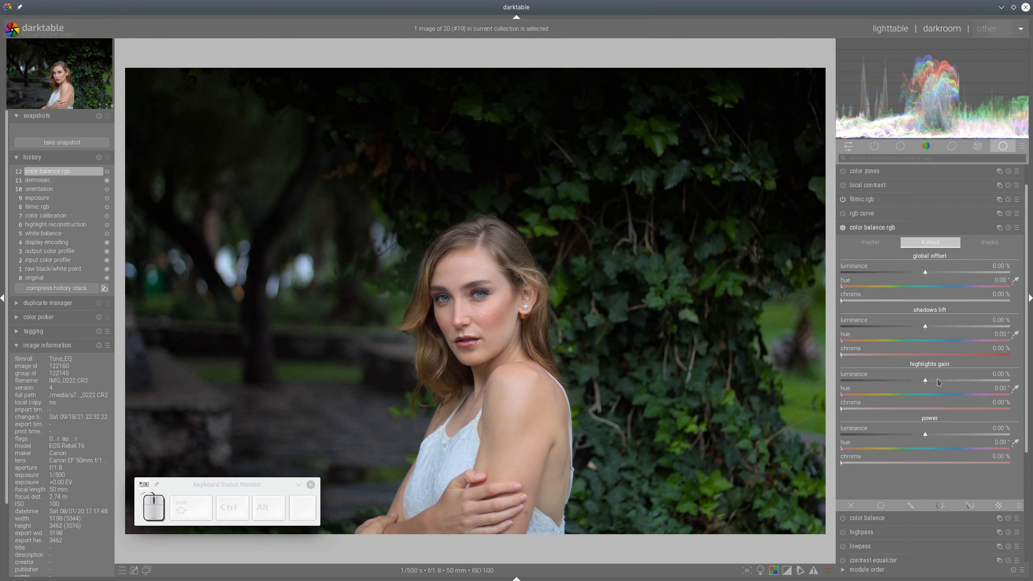
click(937, 381)
click(942, 383)
click(954, 380)
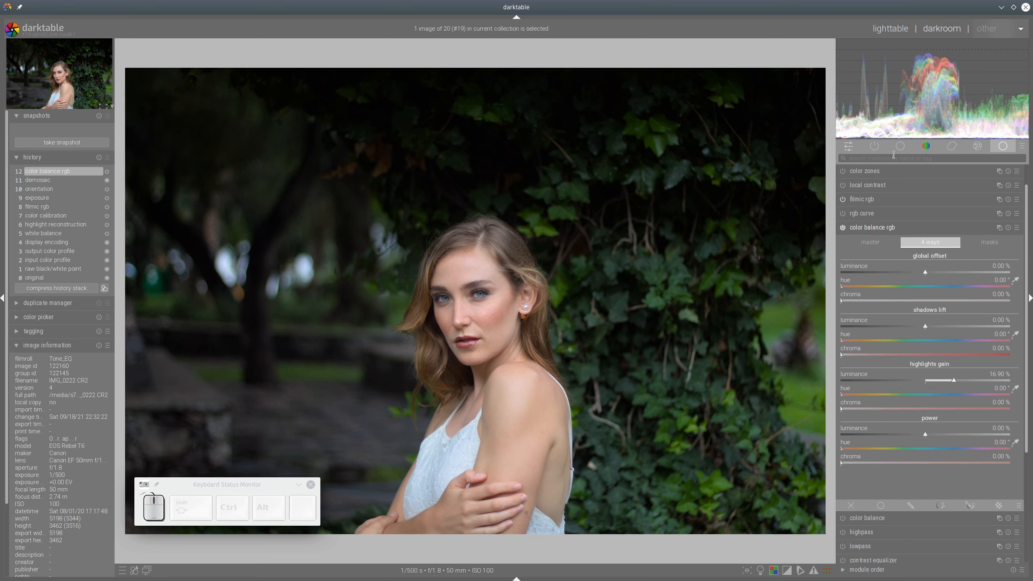
drag(915, 439, 933, 432)
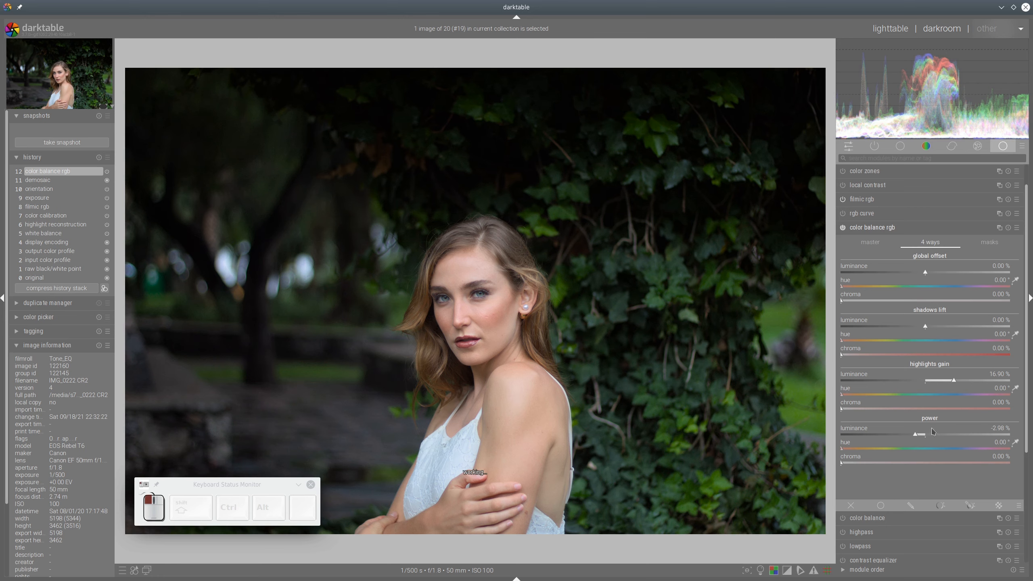
click(876, 231)
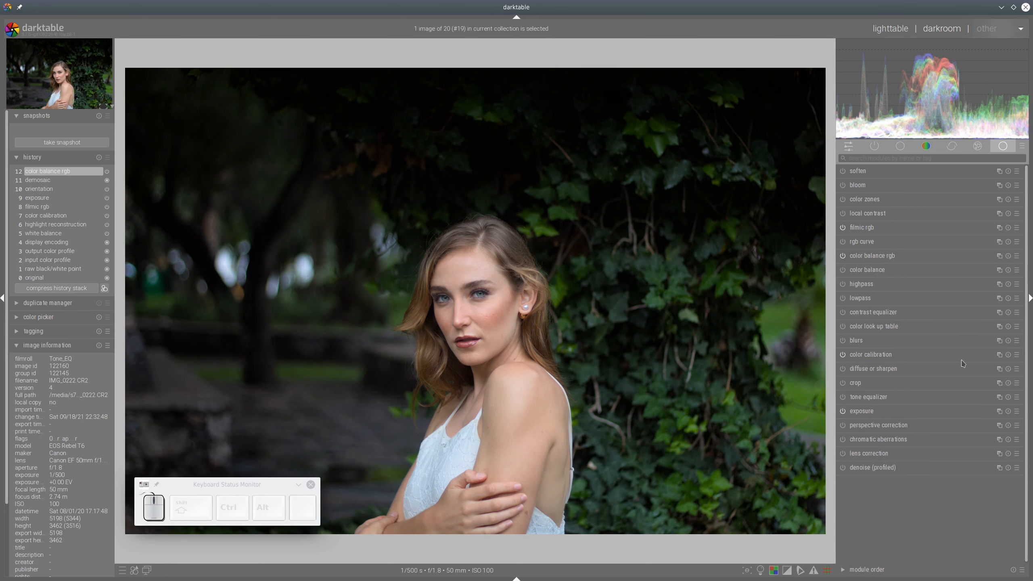
Apply the local contrast 2 preset of diffuse or sharpen to the portrait and review the module's diffusion and mask settings
click(1017, 371)
click(935, 323)
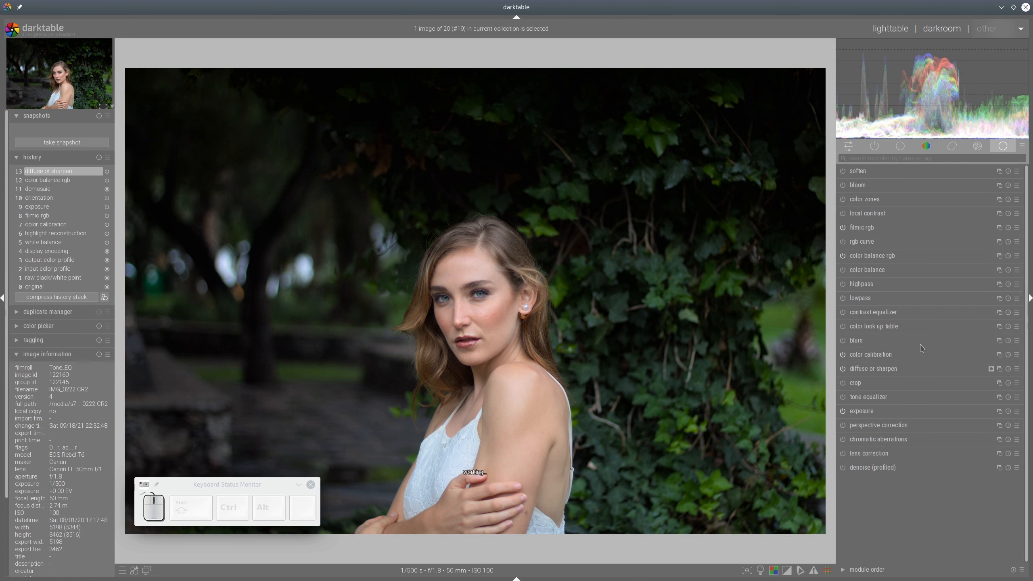
click(879, 357)
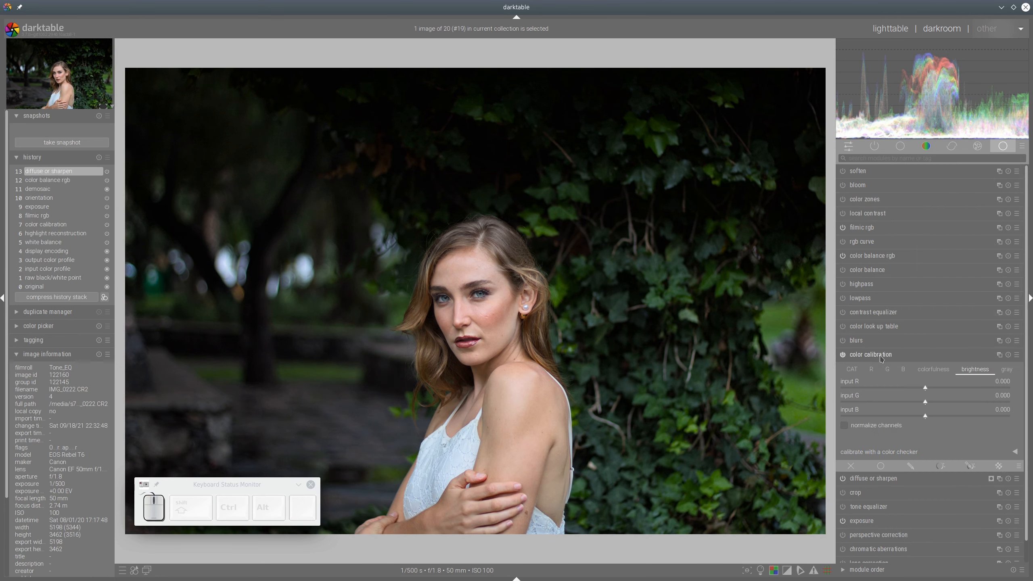
click(880, 356)
click(891, 369)
scroll(916, 362, down, 9)
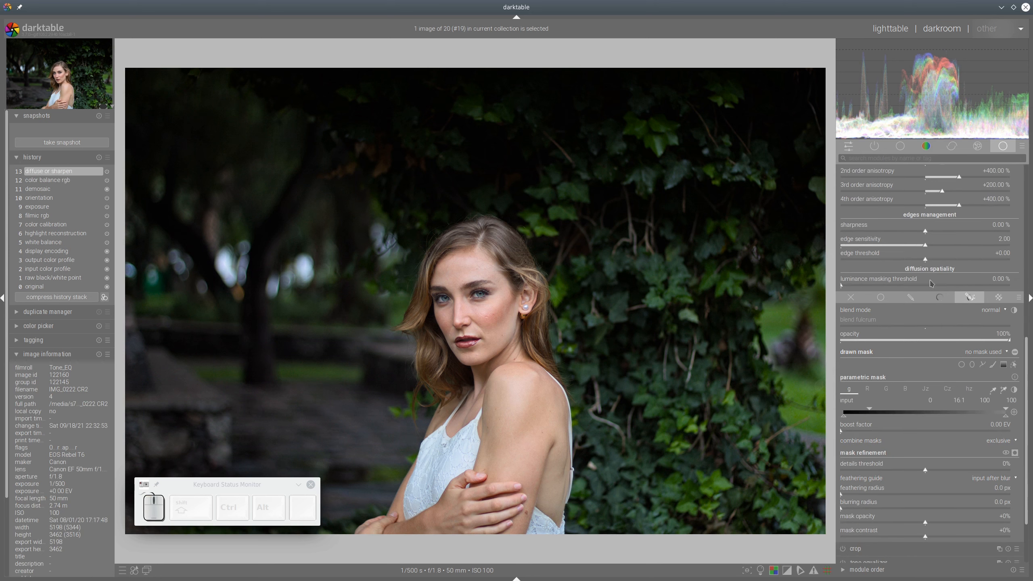
scroll(940, 264, up, 8)
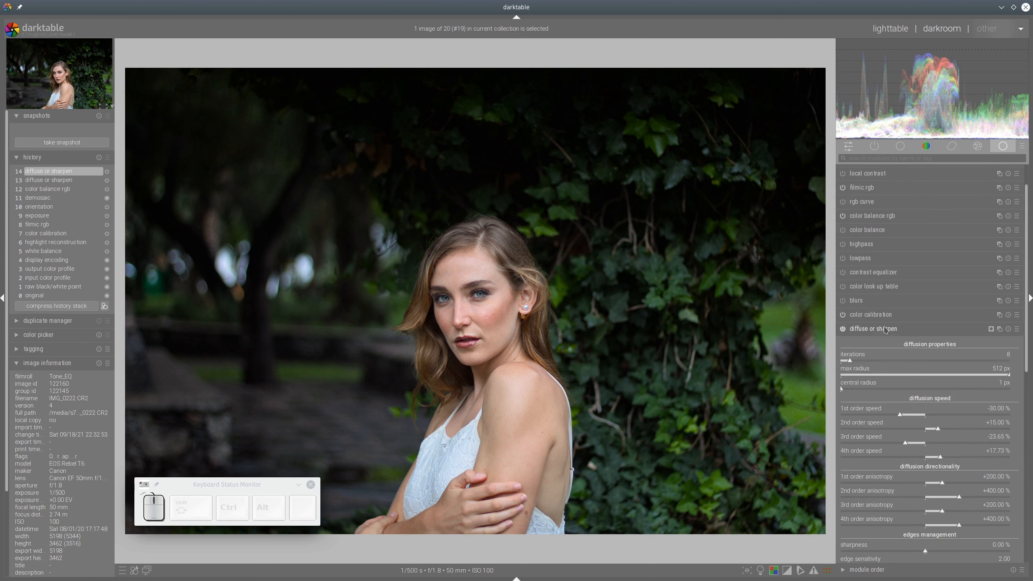
click(886, 328)
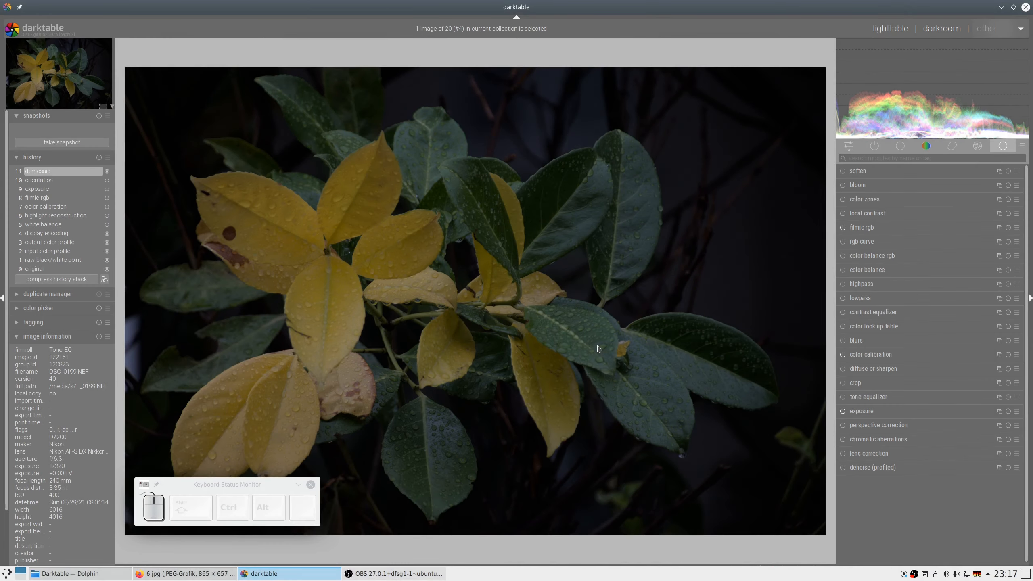
Raise the exposure of the leaves photo to 2.13 EV in the exposure module
click(861, 412)
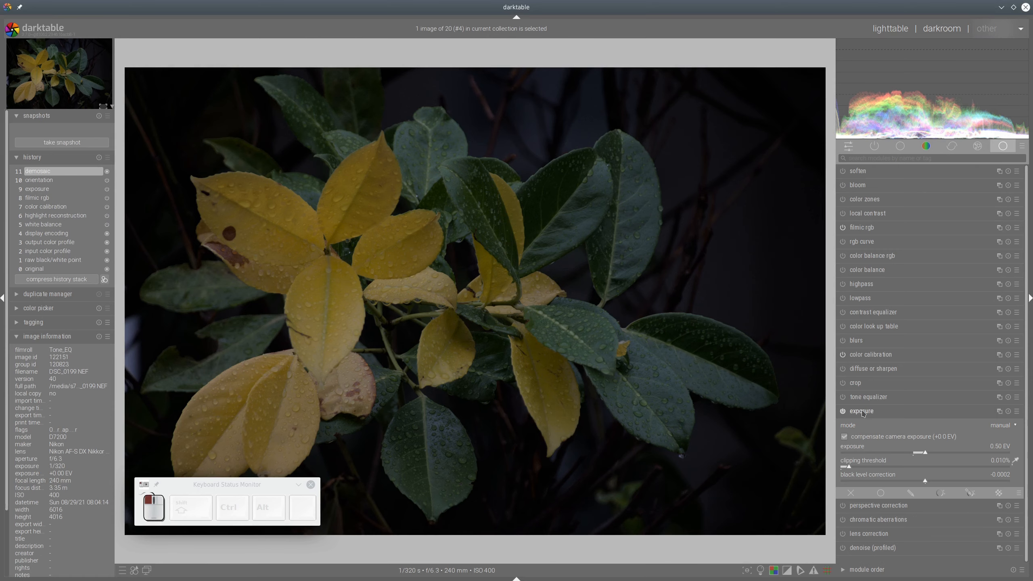
click(947, 455)
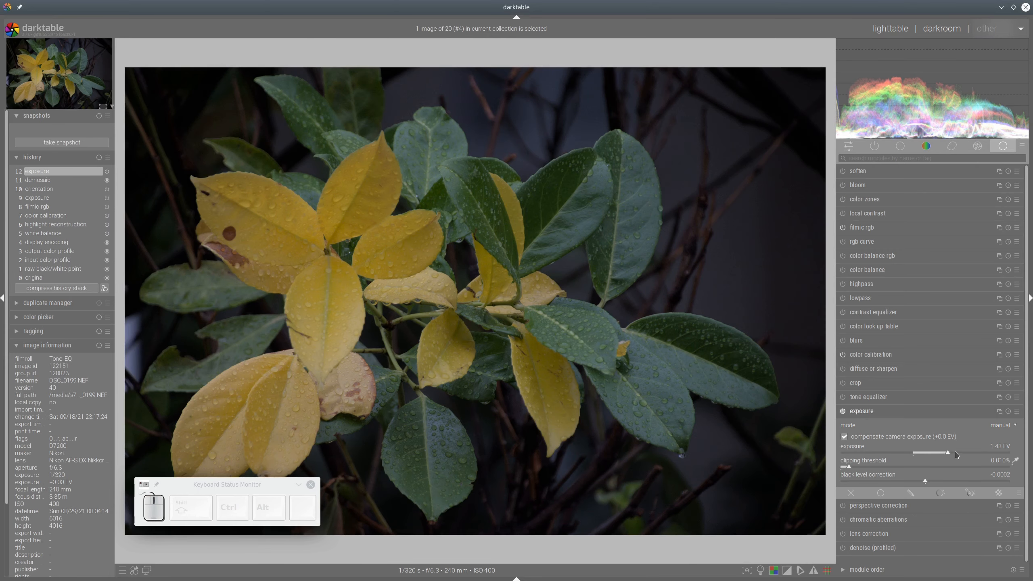
click(956, 455)
click(966, 454)
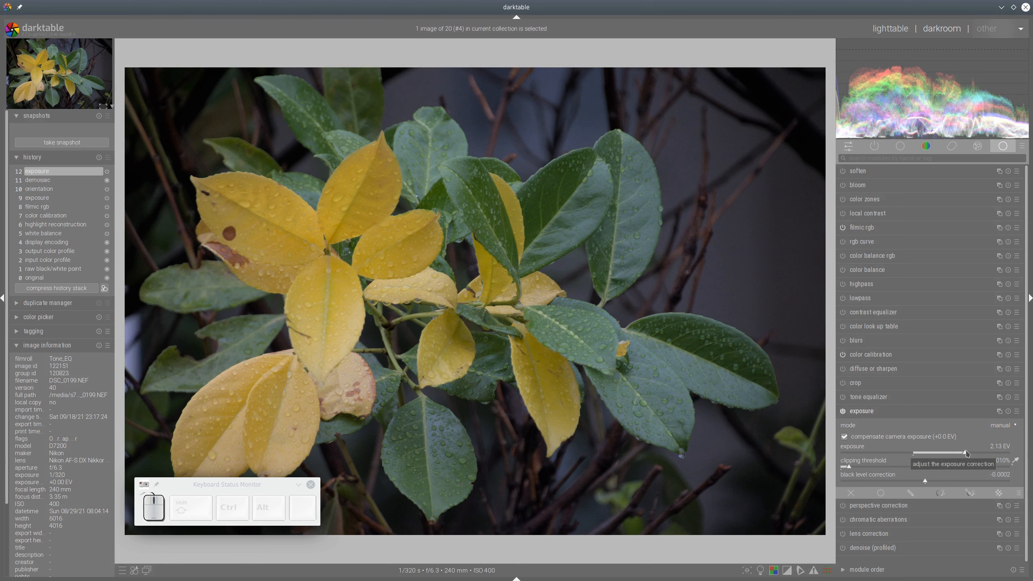
mouse_move(875, 91)
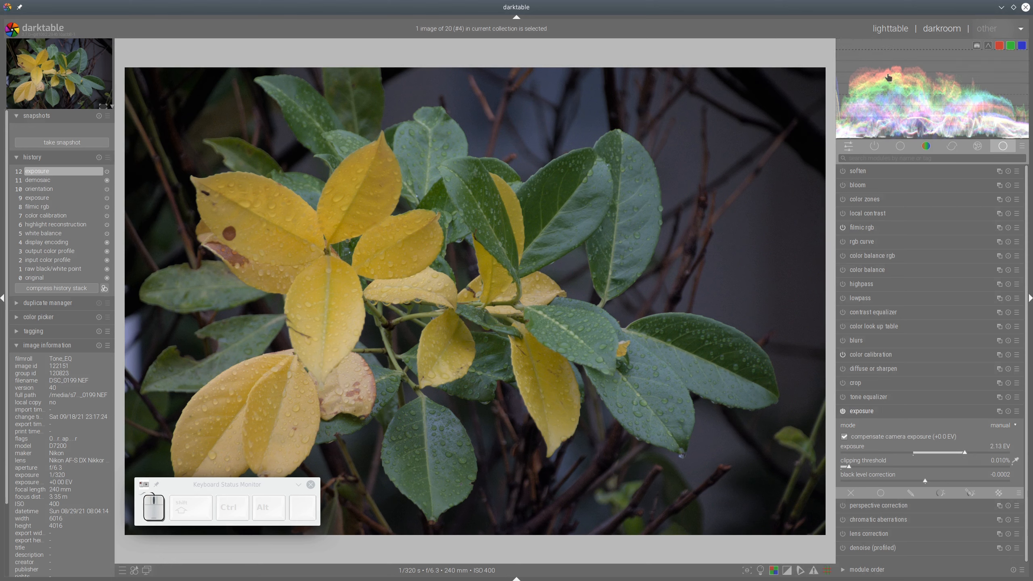
key(shift+super)
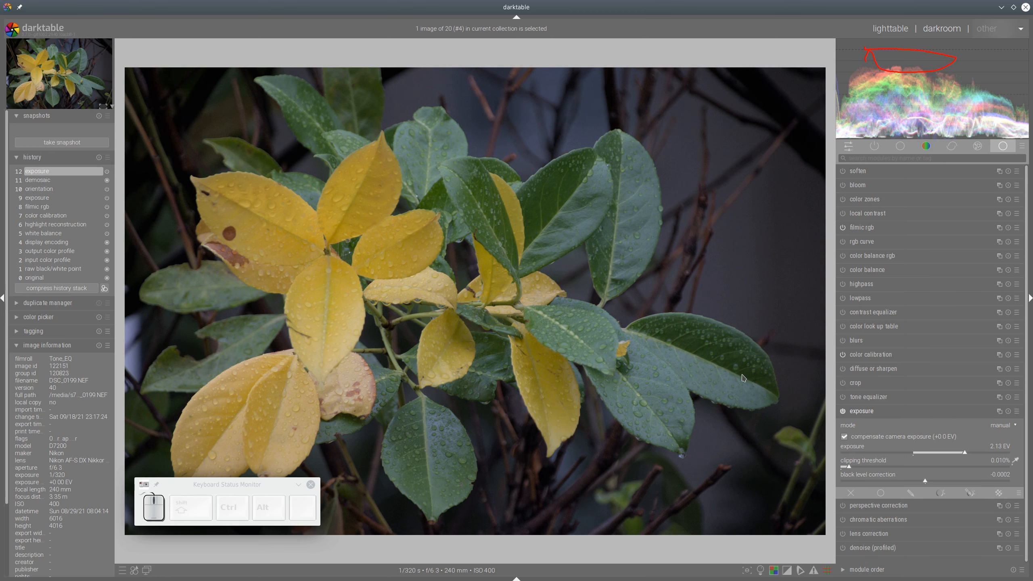
key(shift+F9)
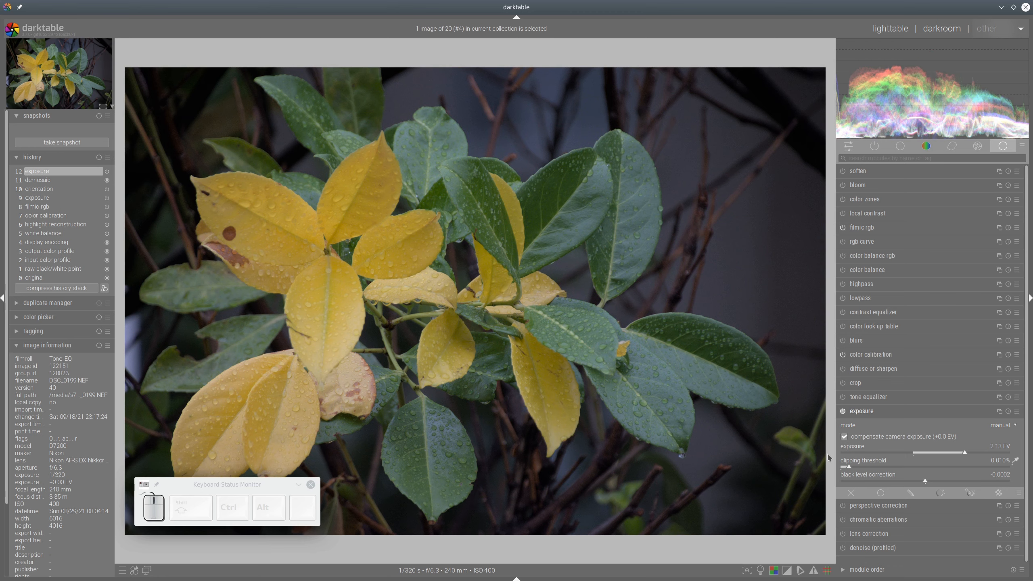
Enable the tone equalizer, auto-adjust its mask exposure compensation with the picker, and check the advanced histogram
click(870, 398)
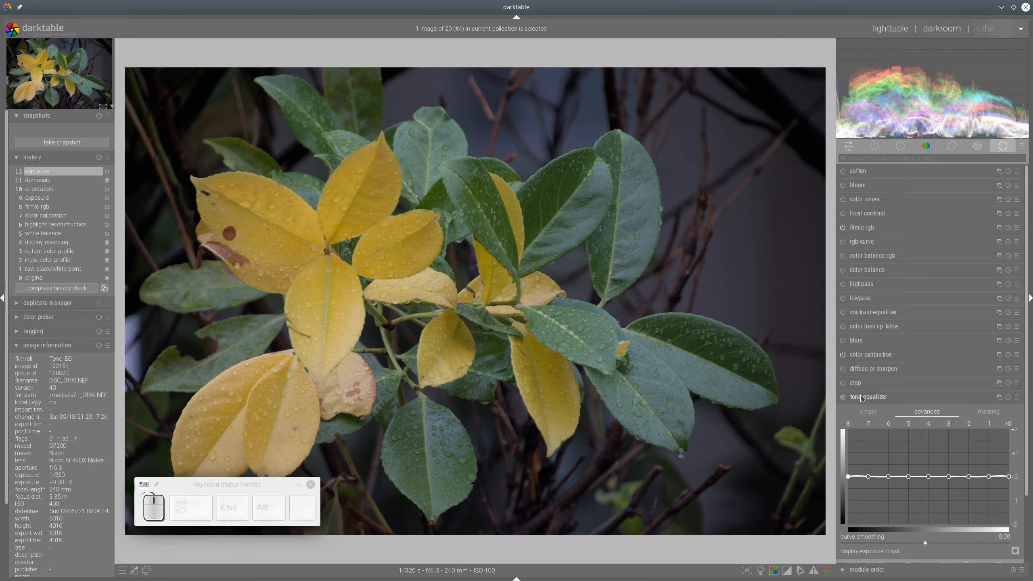
click(864, 400)
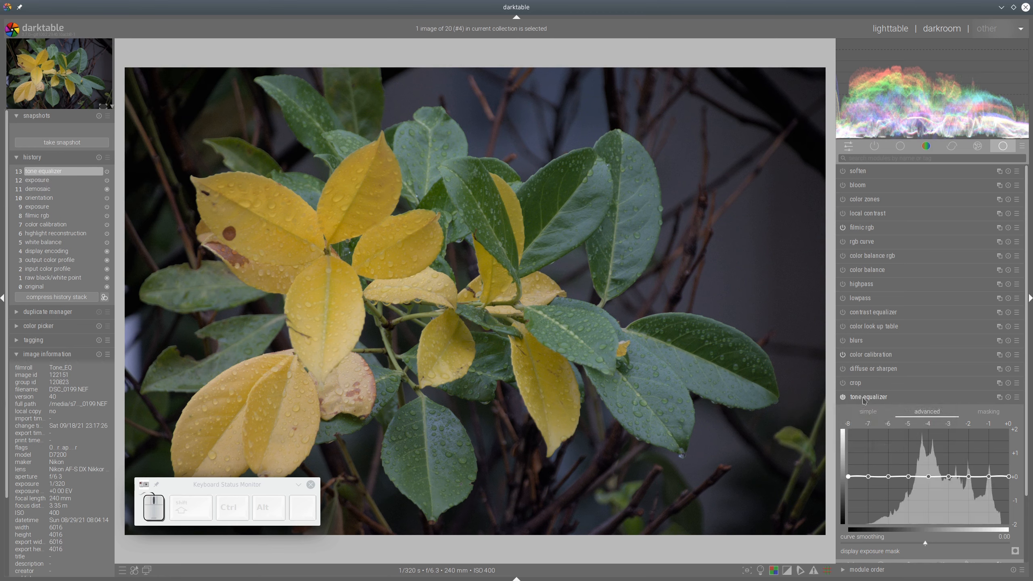
click(986, 419)
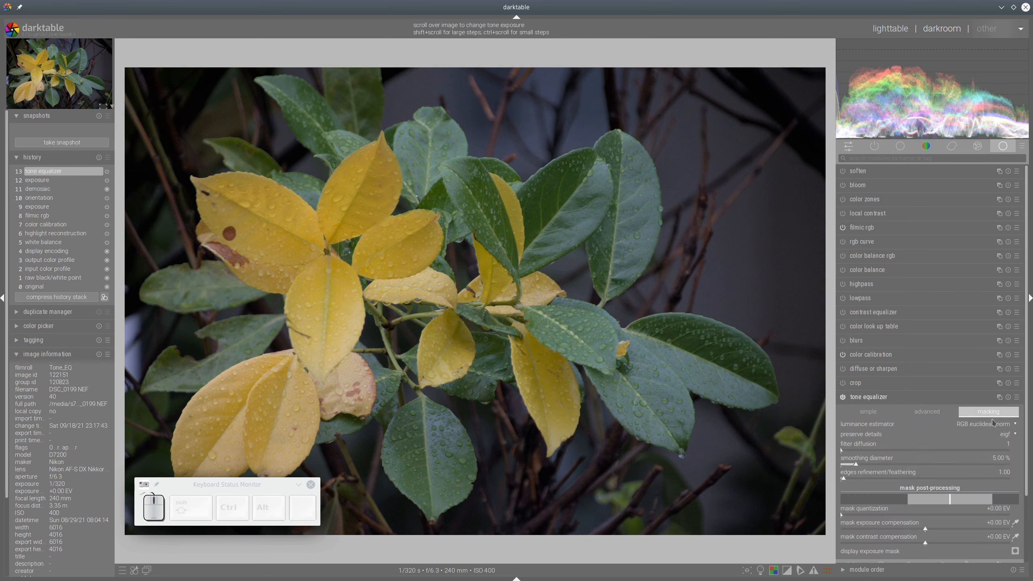
click(1016, 523)
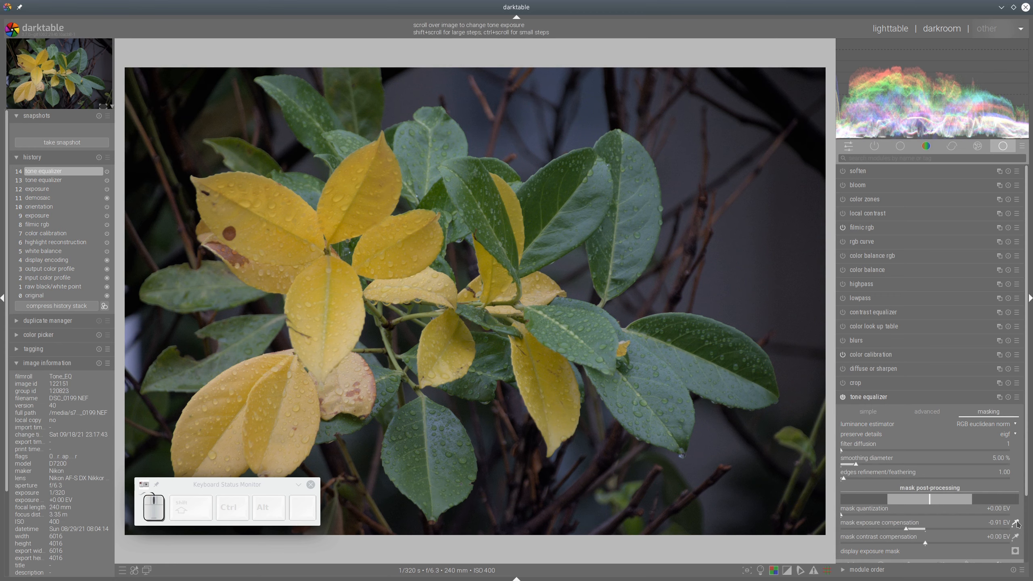
click(934, 417)
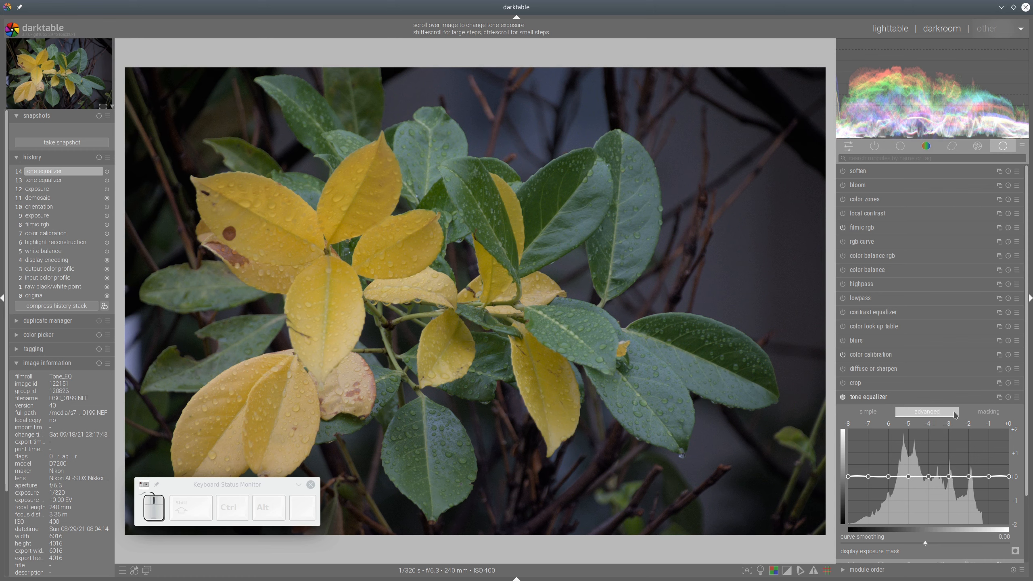
Display the tone equalizer's exposure mask and set preserve details to no in its masking settings
click(998, 416)
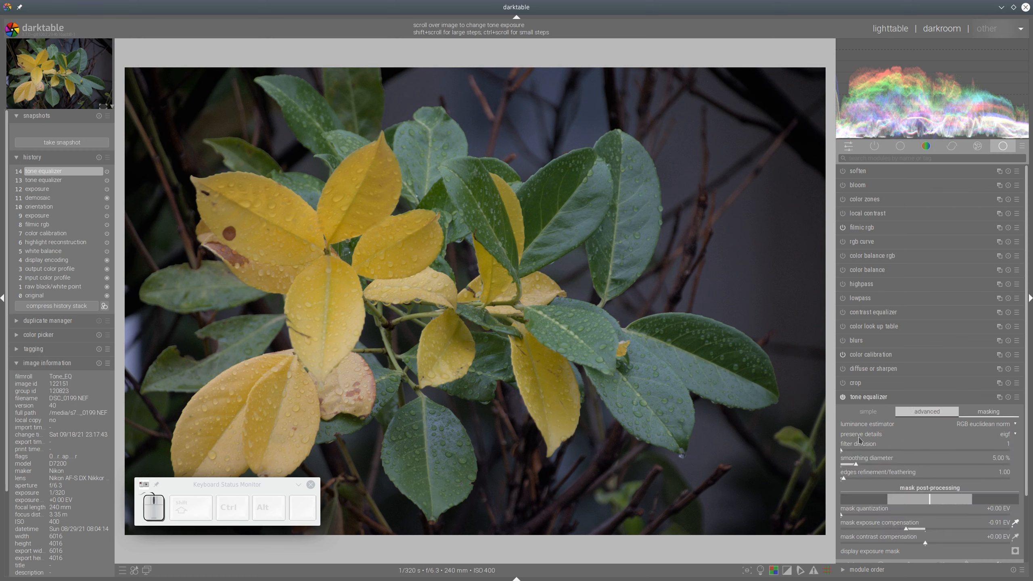
click(1007, 435)
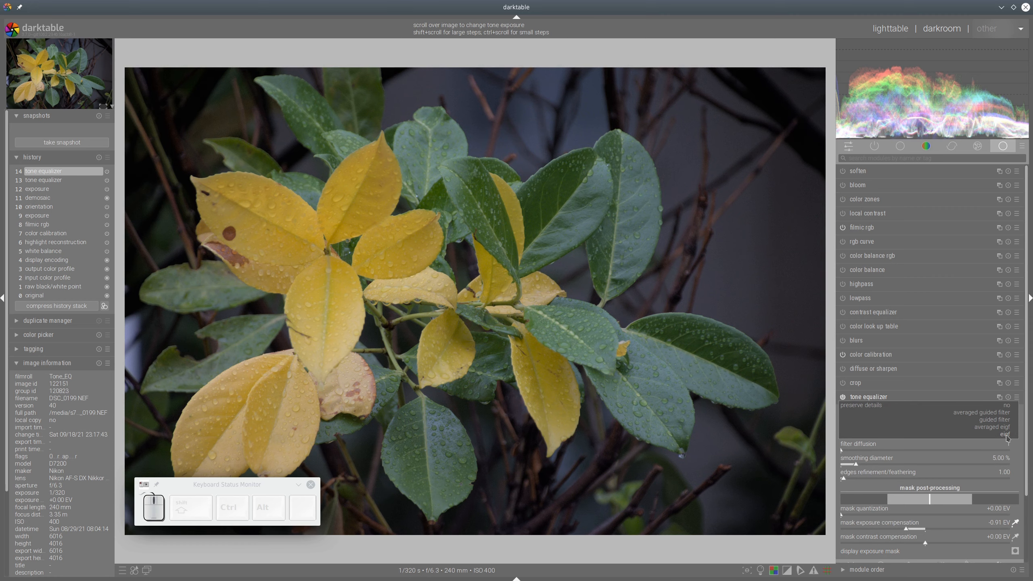
click(1007, 435)
click(1015, 551)
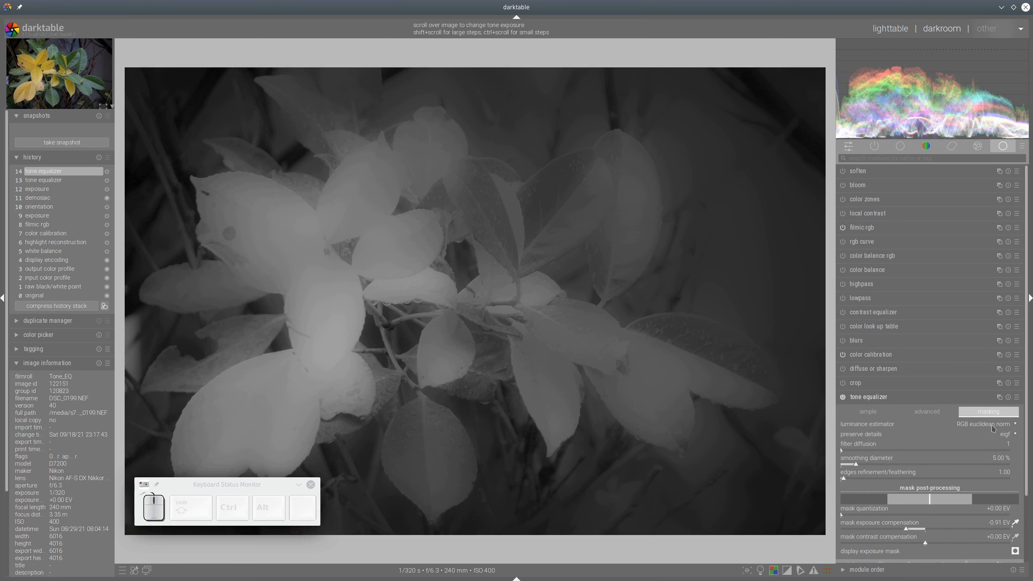
click(1010, 436)
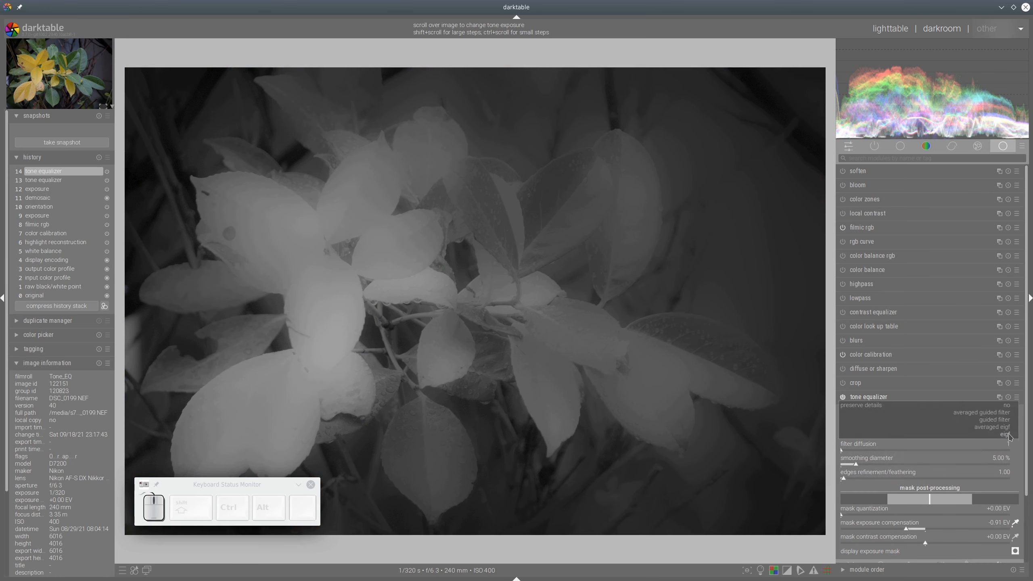
click(1010, 406)
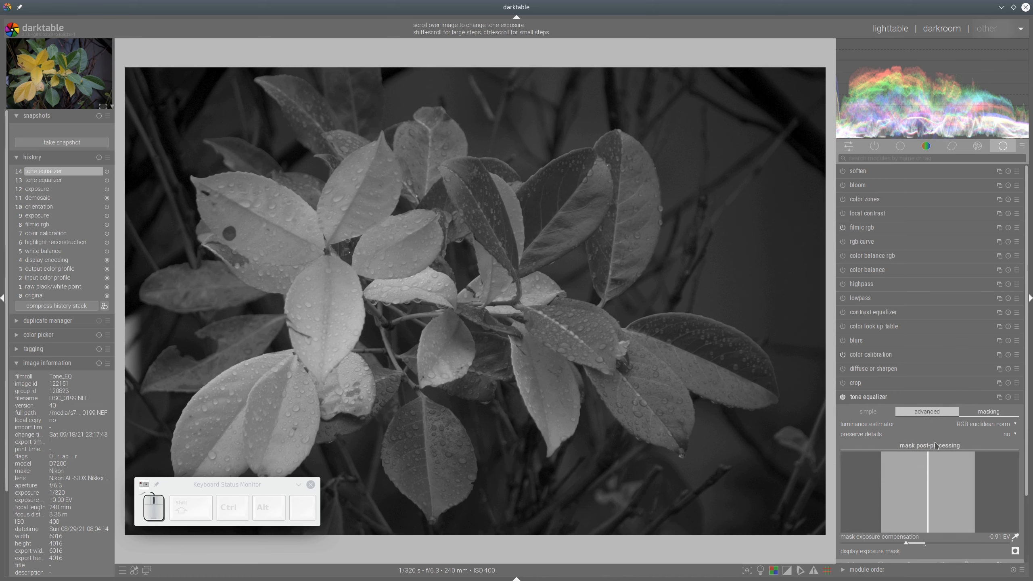
Try several mask exposure compensation values, ending at -1.41 EV, and check the tone equalizer's advanced histogram
click(889, 542)
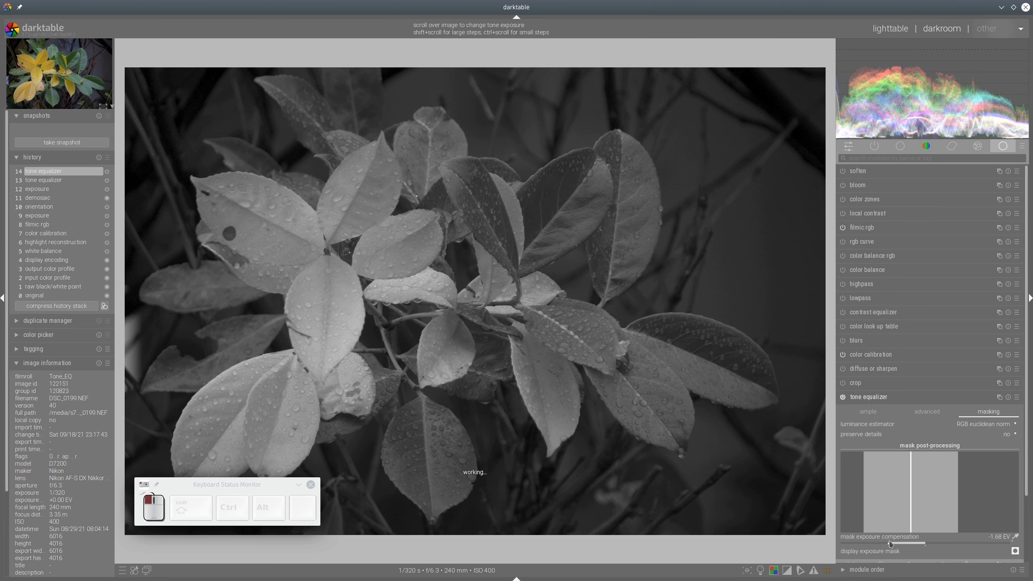
click(909, 544)
click(931, 543)
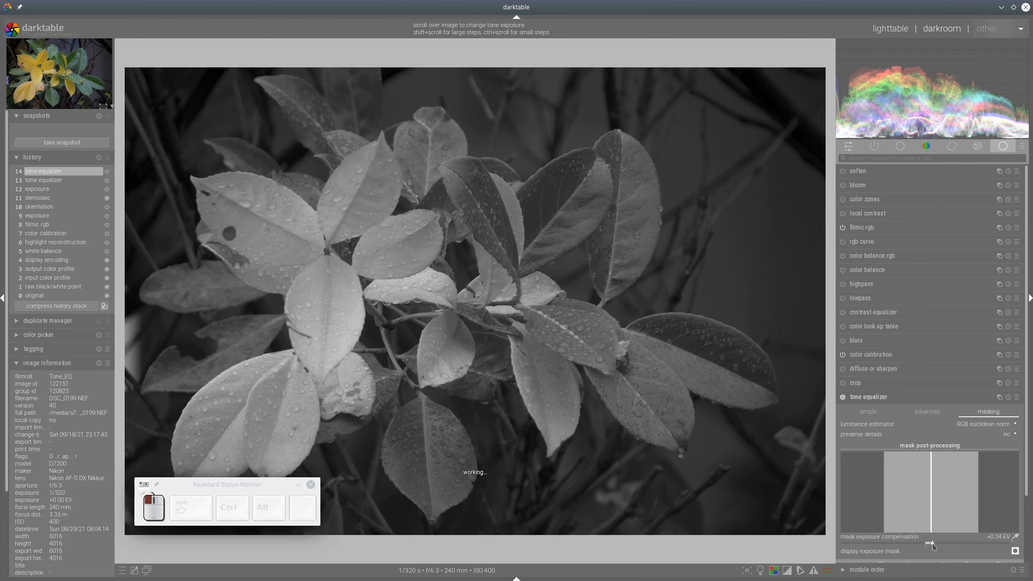
click(895, 542)
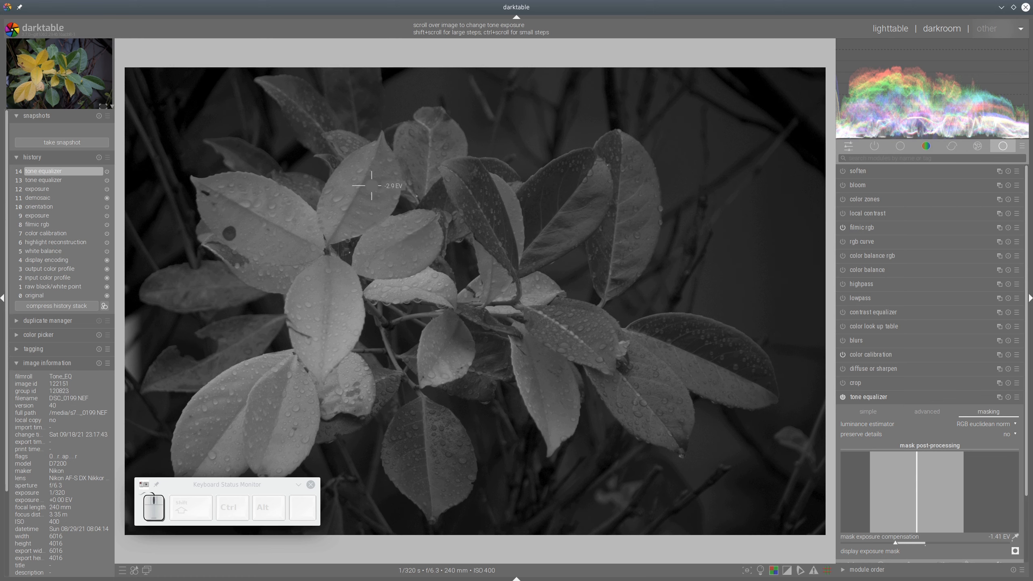
drag(841, 95, 1008, 93)
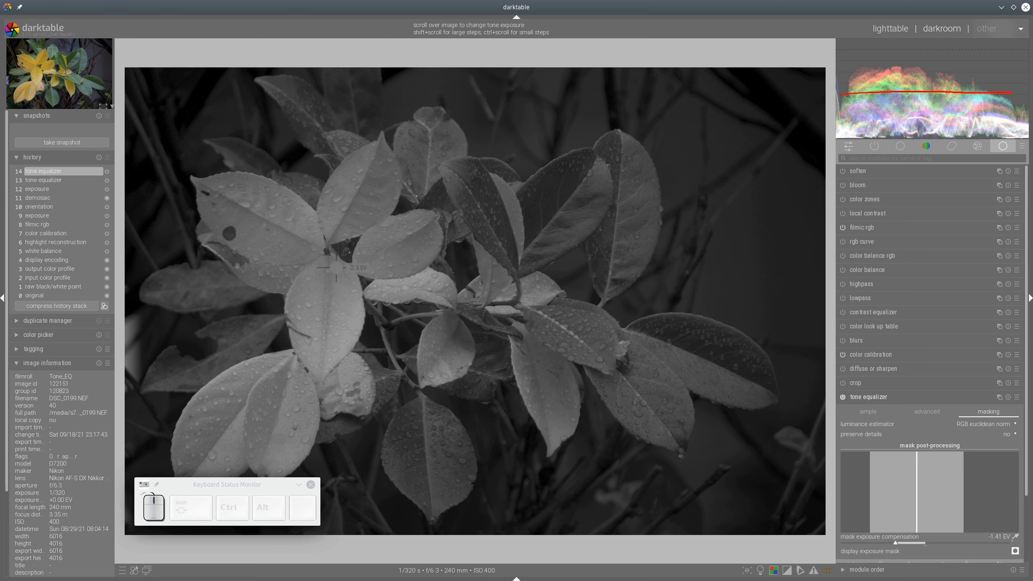
click(918, 416)
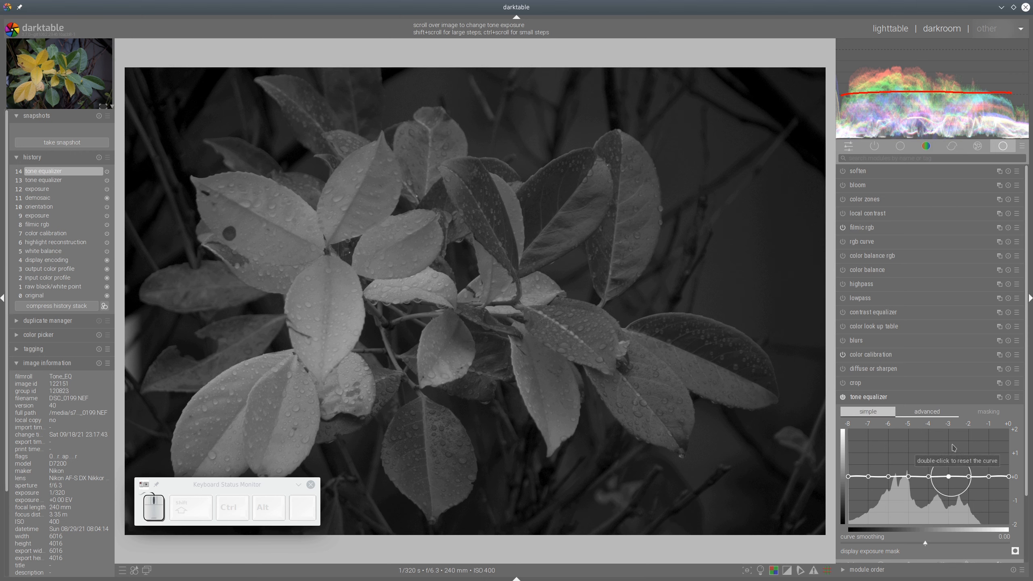
click(925, 413)
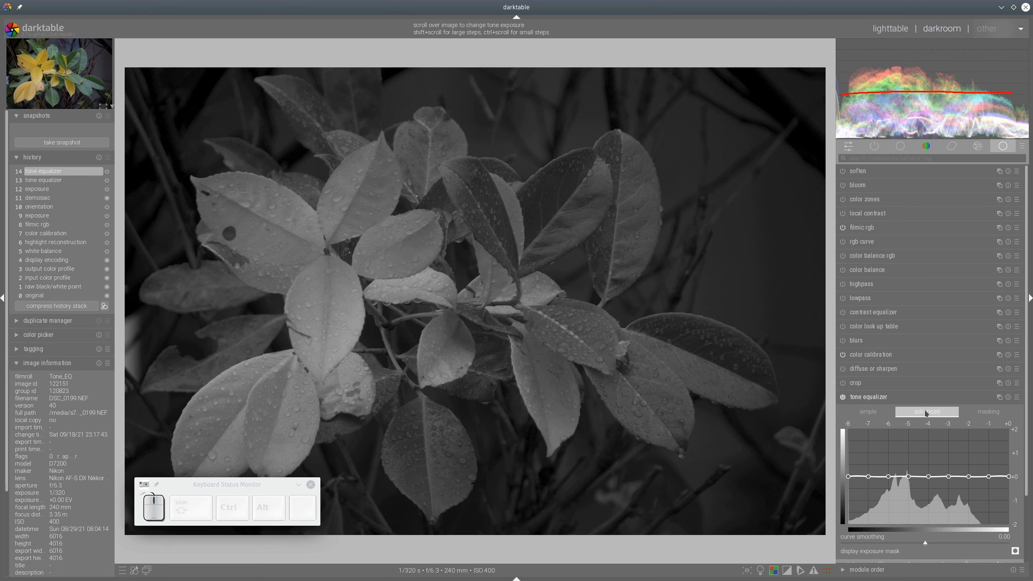
click(969, 414)
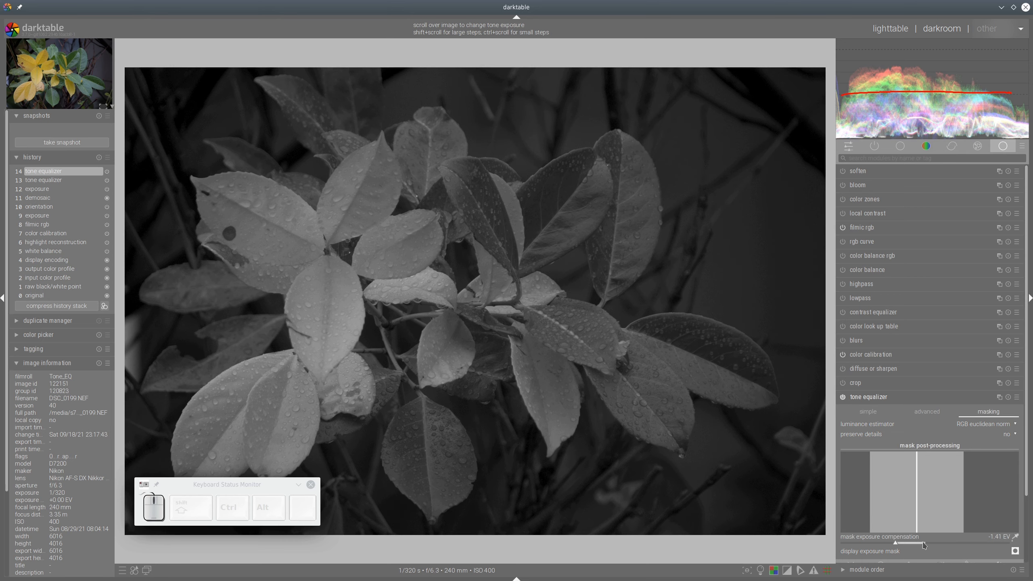
Try a mask exposure compensation of +1.50 EV and check its effect on the advanced histogram
click(958, 545)
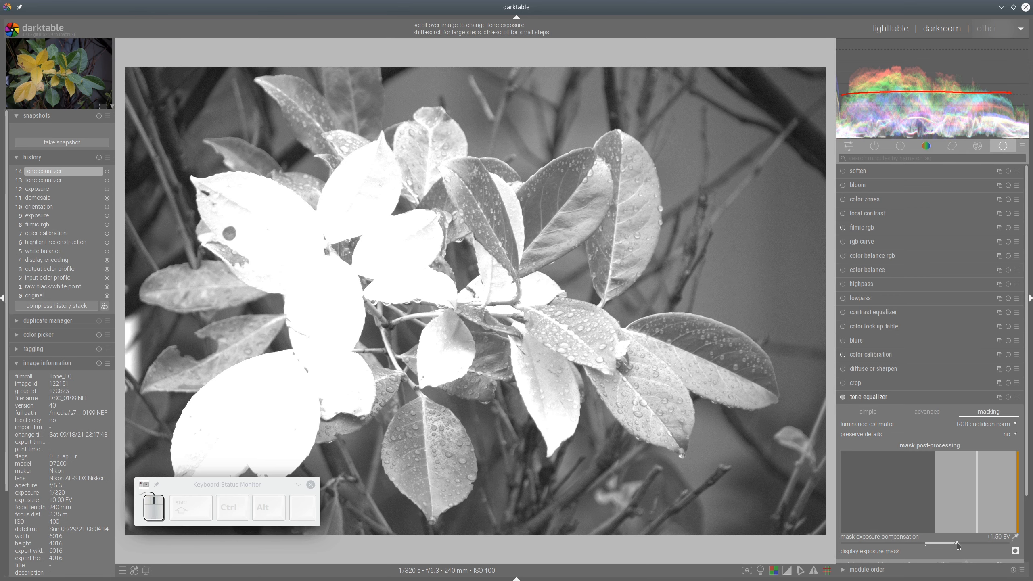
click(930, 417)
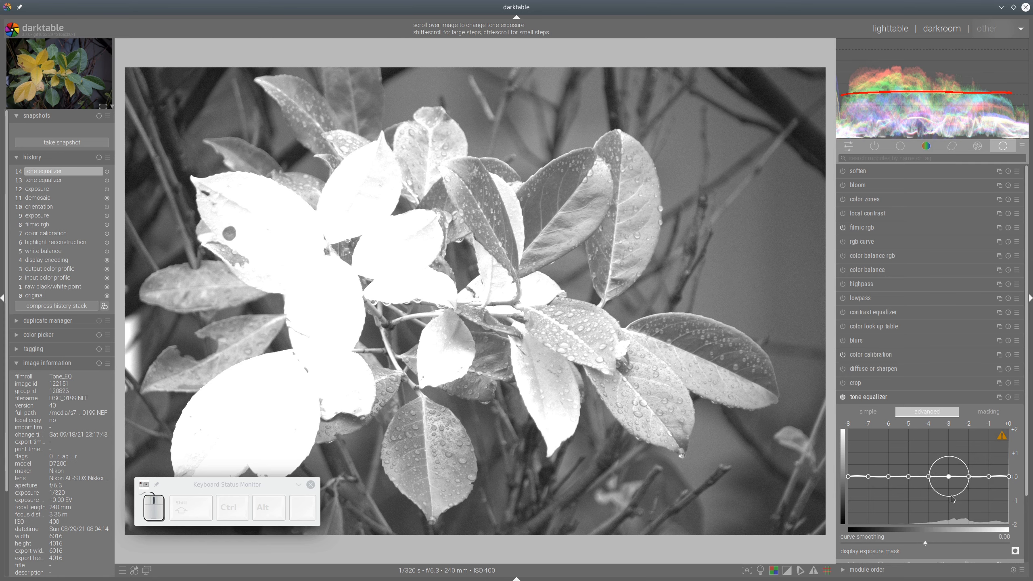
click(988, 411)
Set the mask exposure compensation to -1.45 EV and return to the advanced tone curve
click(901, 541)
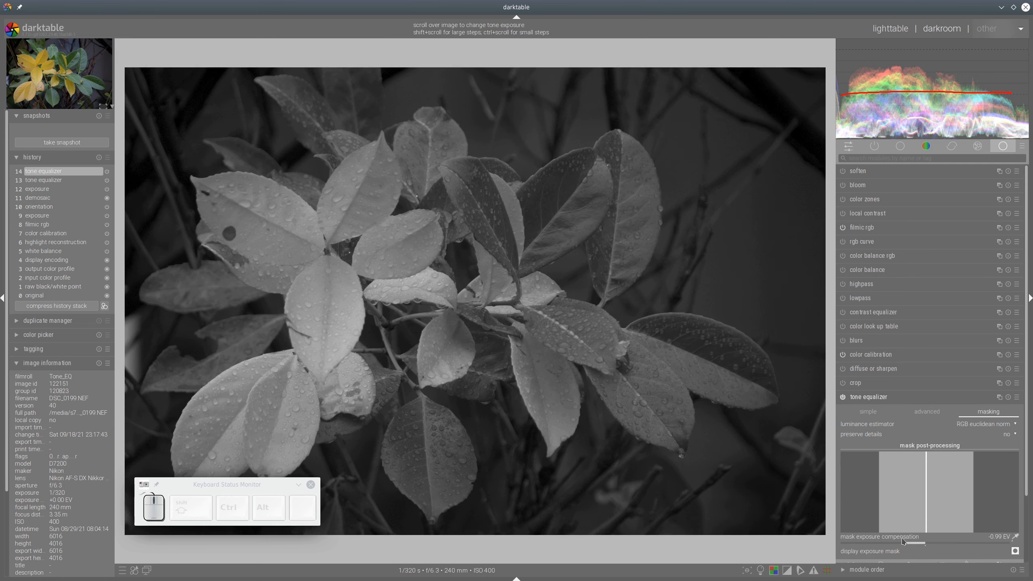
click(927, 411)
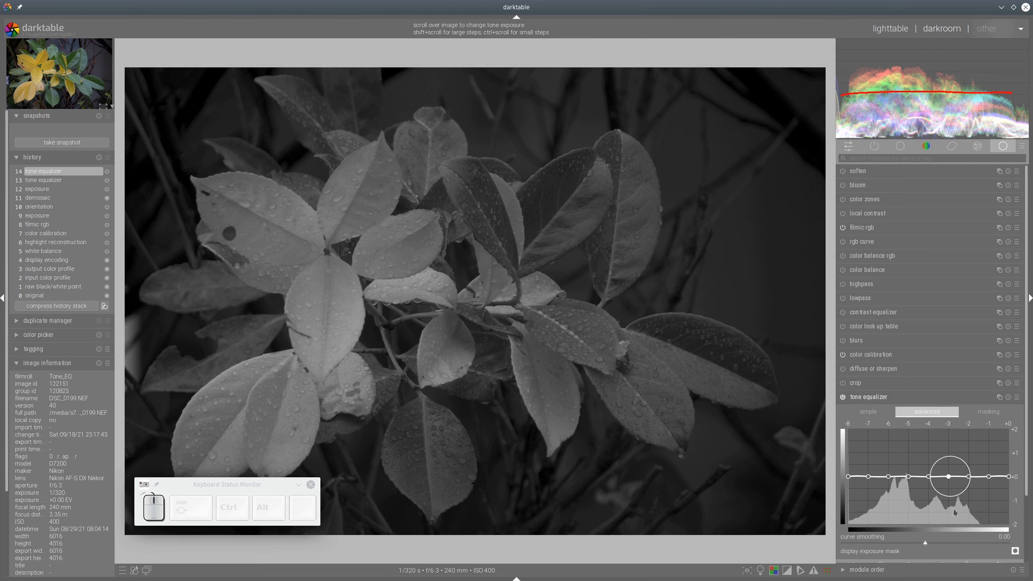
click(976, 411)
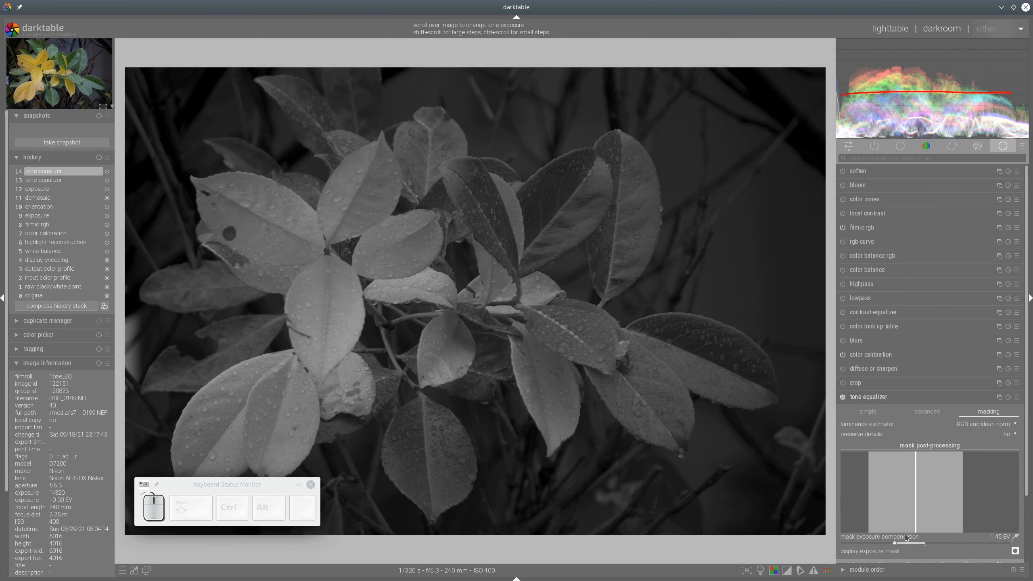
click(932, 413)
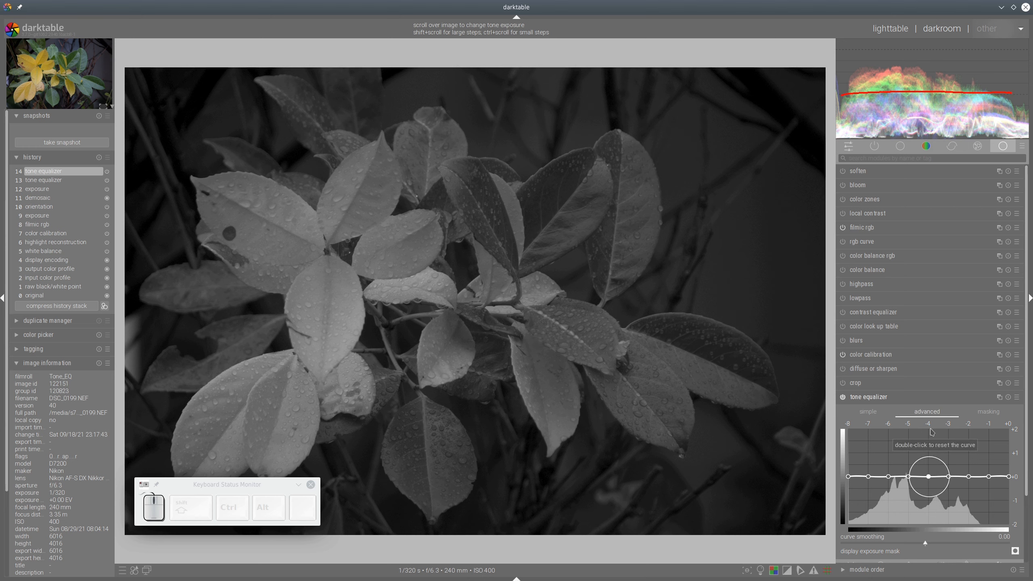
drag(930, 428, 927, 511)
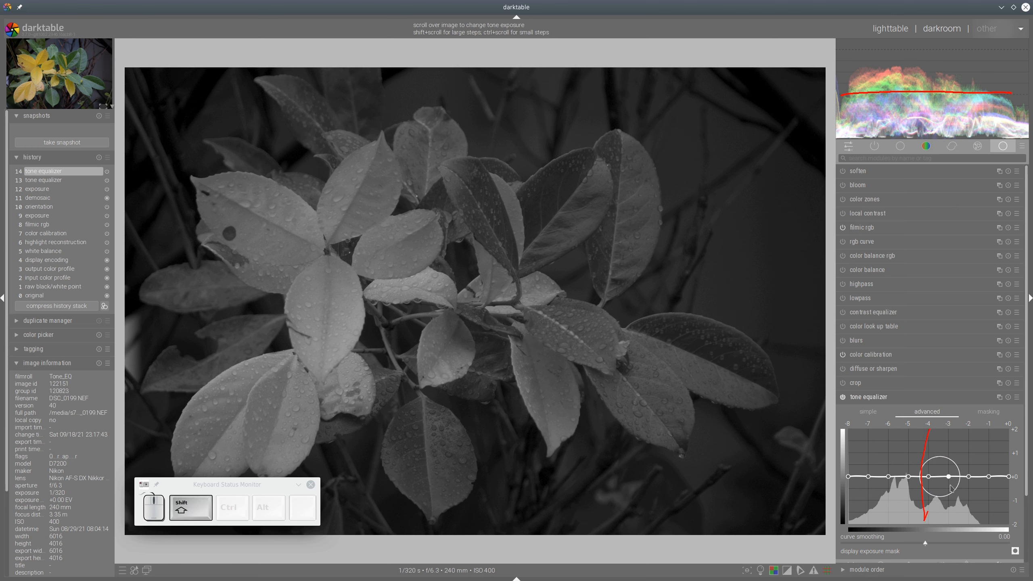
key(shift)
drag(991, 503, 988, 521)
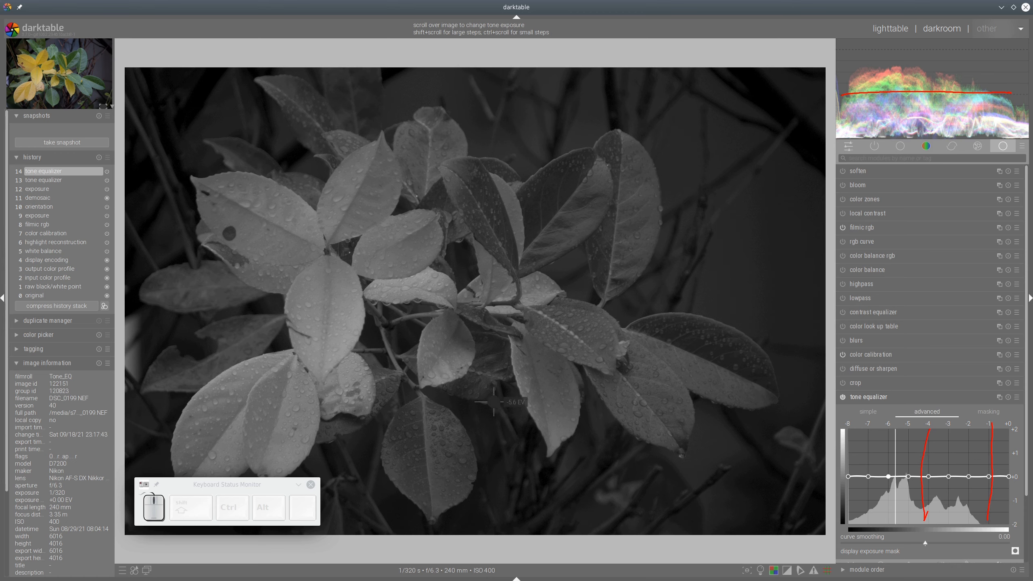
key(shift+F9)
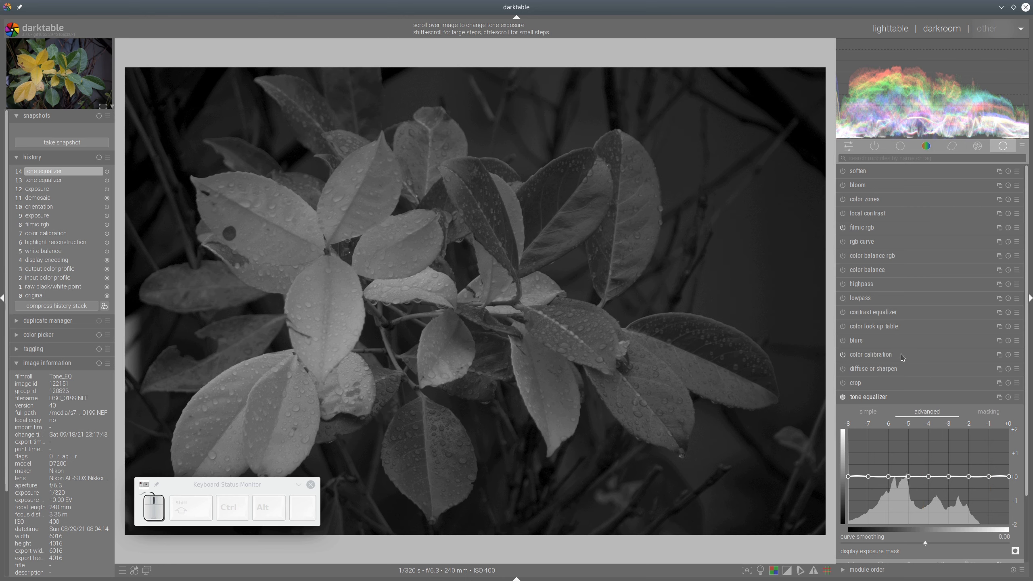
Hide the exposure mask, then raise the tone curve around -1 EV and lower it slightly around -4 EV
click(1015, 551)
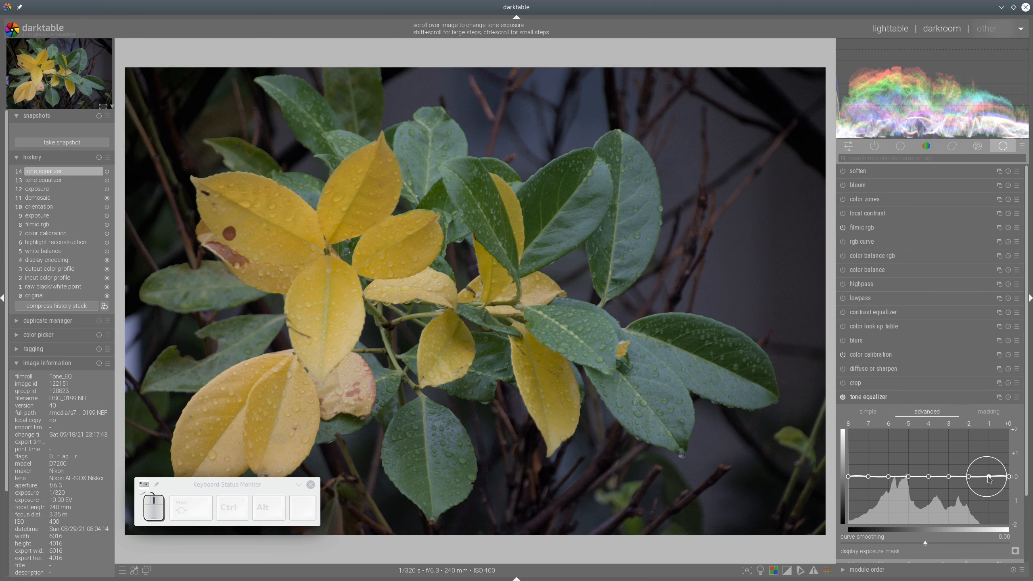
drag(990, 478, 991, 466)
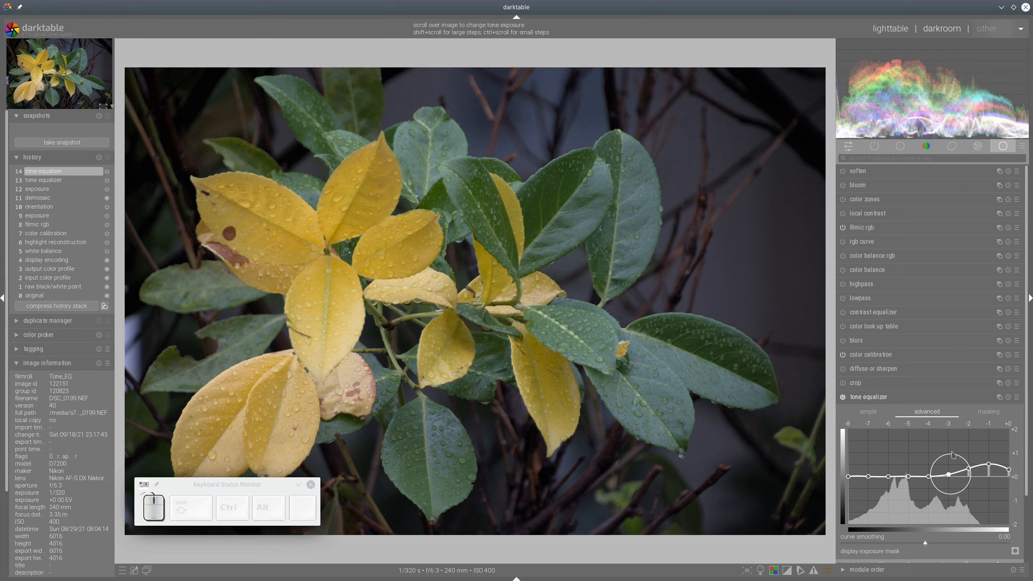
drag(949, 478, 909, 484)
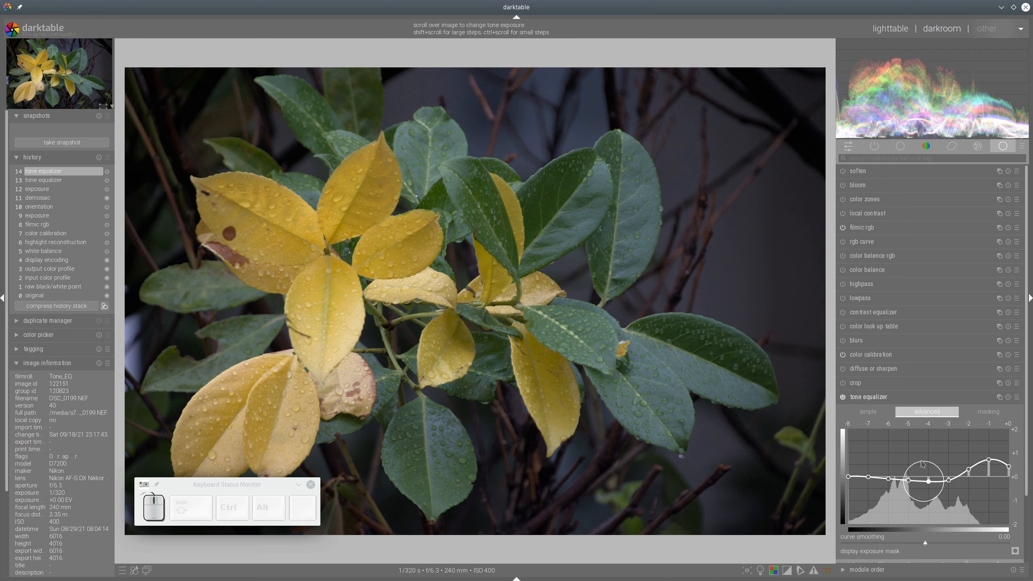
Try a mask exposure compensation of -1.75 EV in the tone equalizer, then set it to -1.47 EV
key(shift)
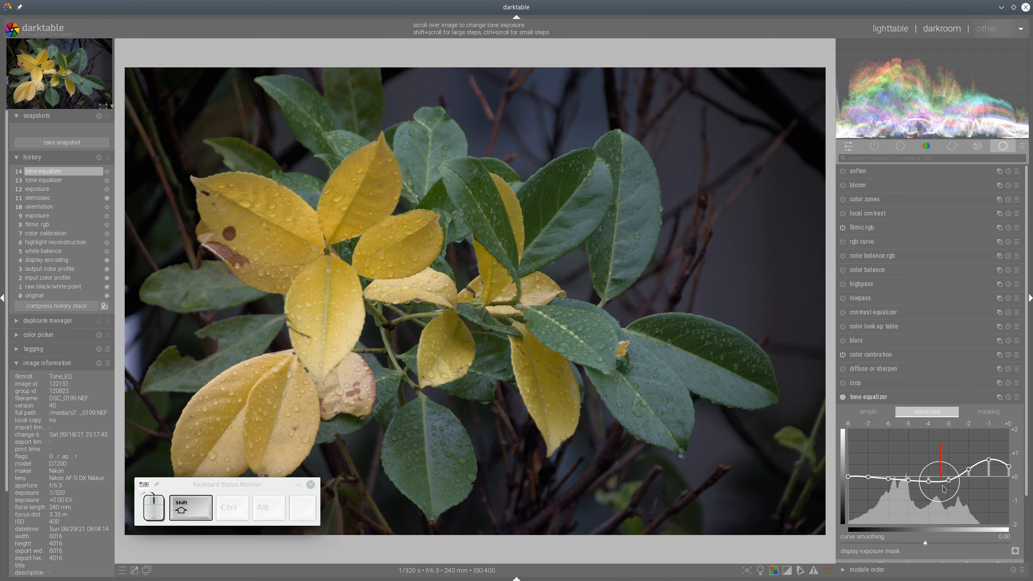
mouse_move(943, 488)
mouse_down()
mouse_move(1004, 443)
mouse_move(947, 429)
mouse_up()
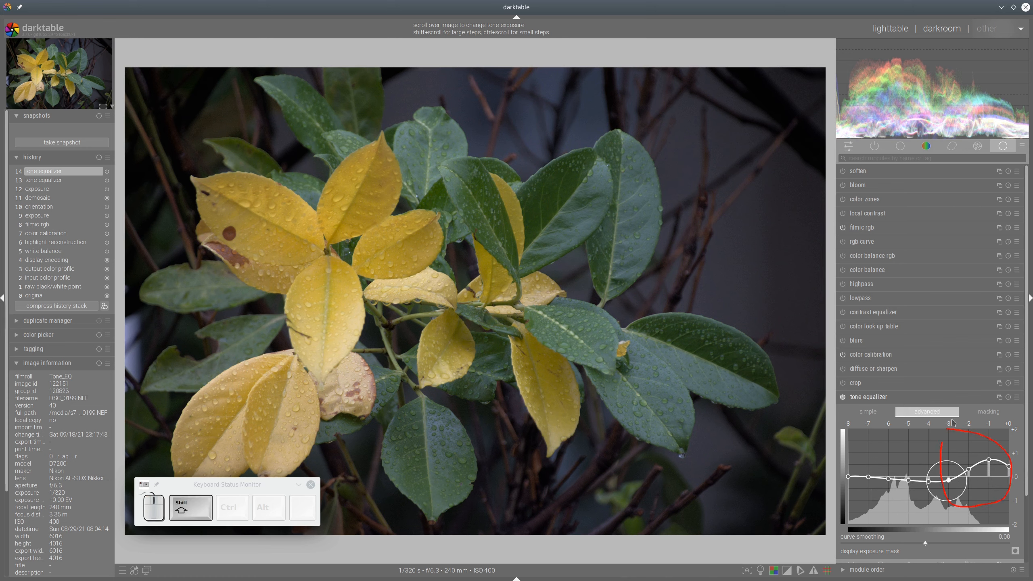
click(984, 412)
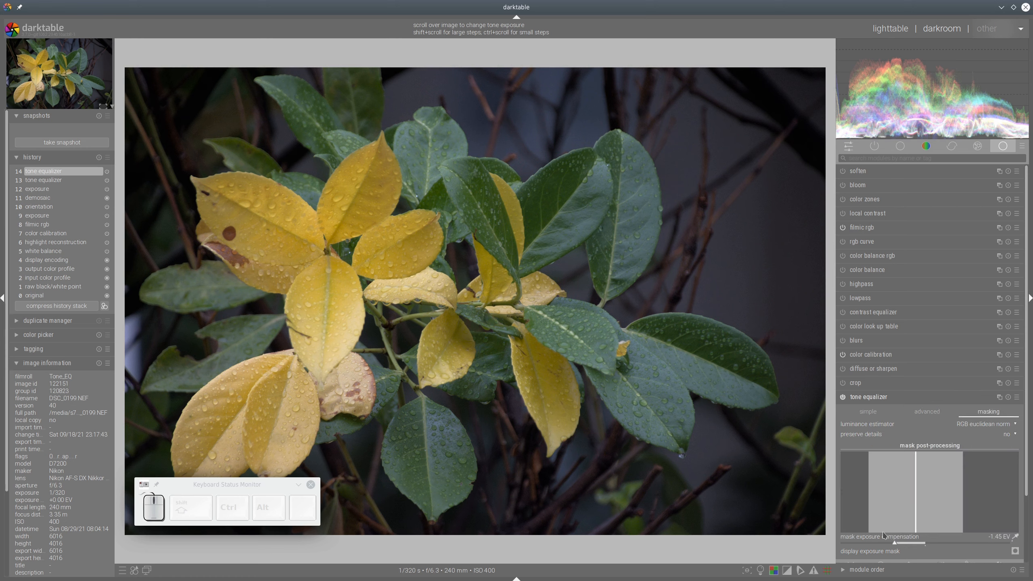
click(888, 544)
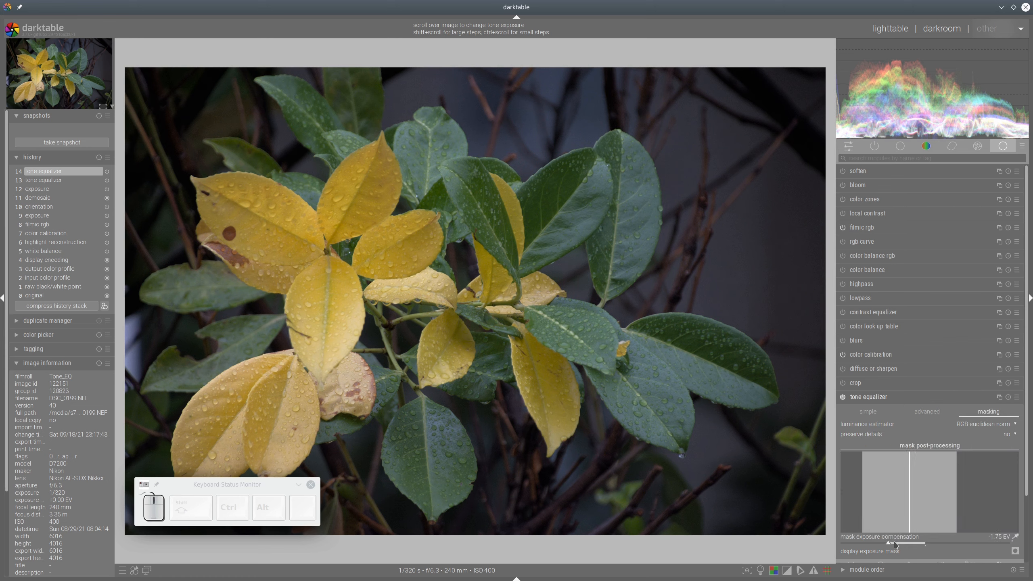
click(894, 543)
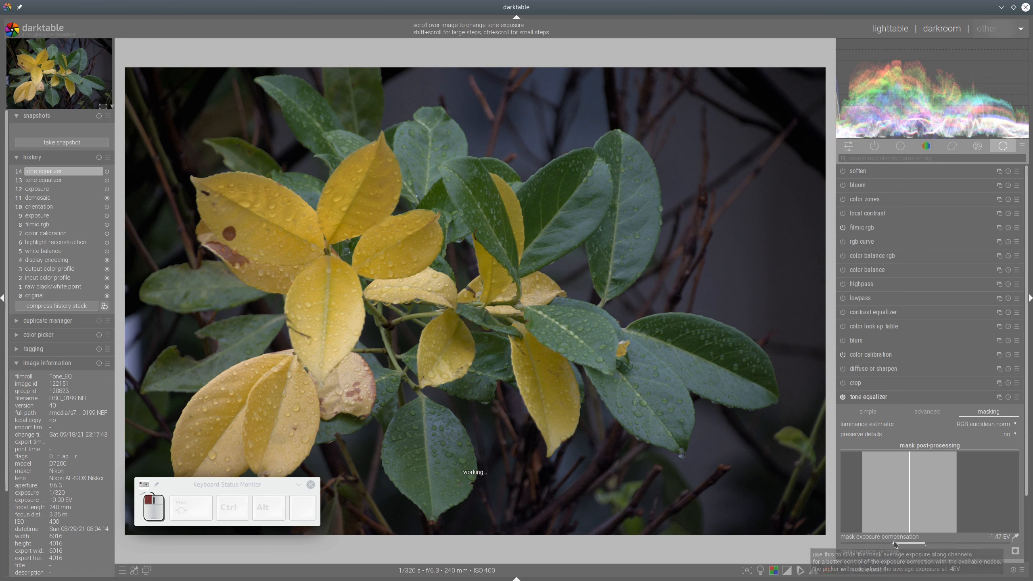
Review the tone equalizer's advanced curve, then compare the leaf photo with the module off and on
click(927, 411)
drag(993, 460, 948, 479)
click(891, 399)
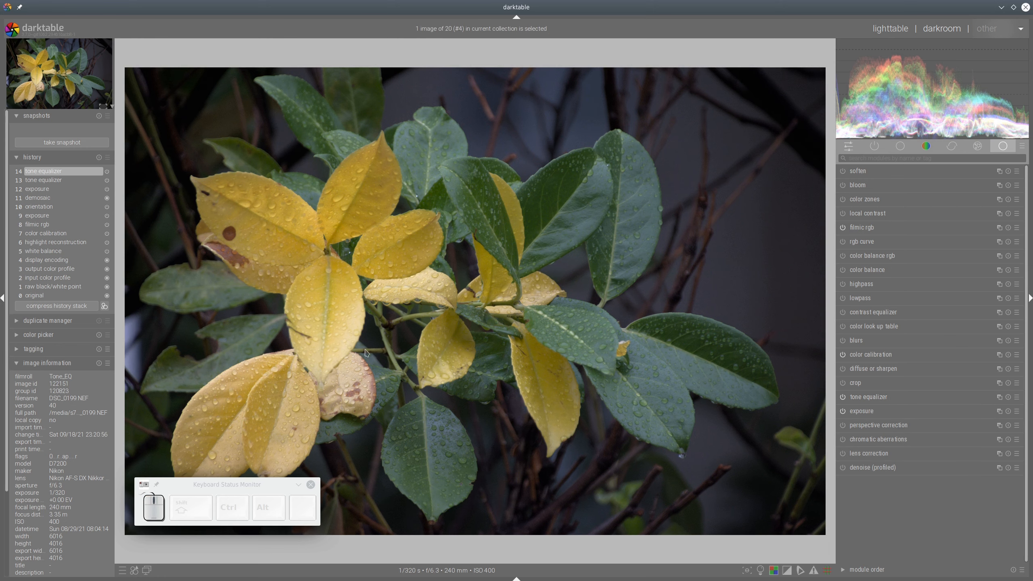
click(842, 397)
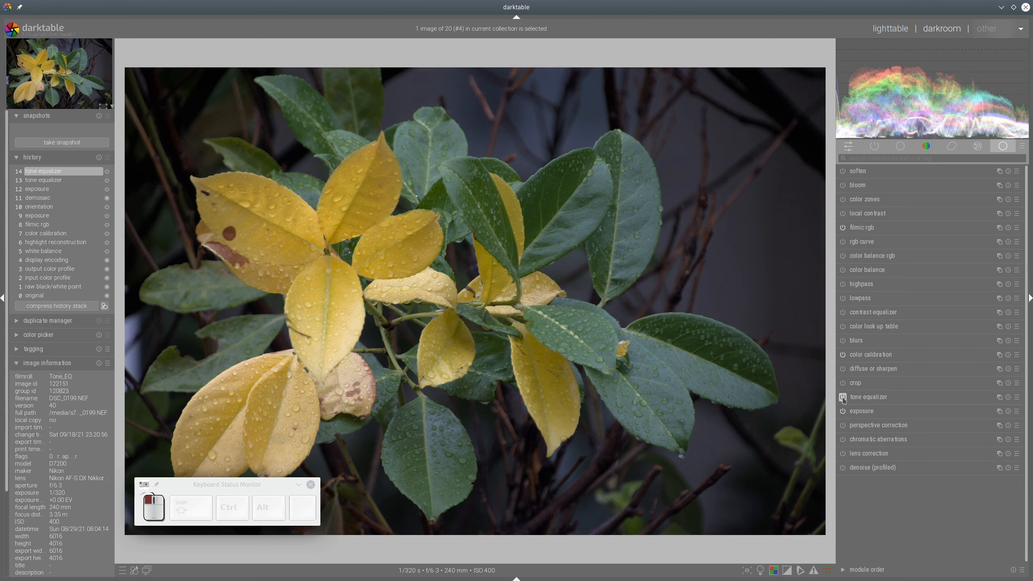
In color balance rgb, set global vibrance 13.10%, shadows saturation 14.29%, mid-tones saturation 3.45%, global brilliance -9.29% and highlights brilliance -0.12%
click(874, 255)
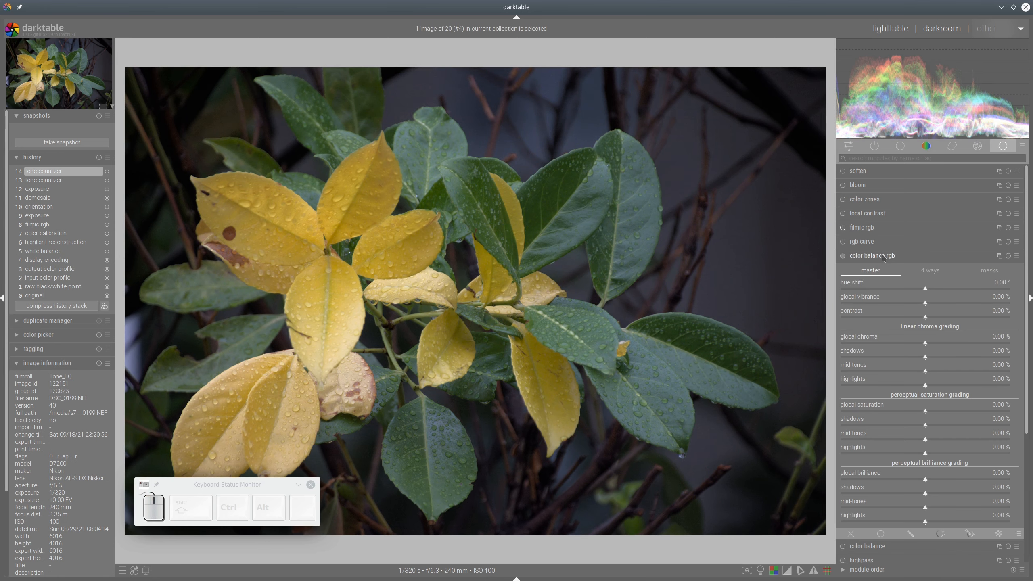
click(947, 302)
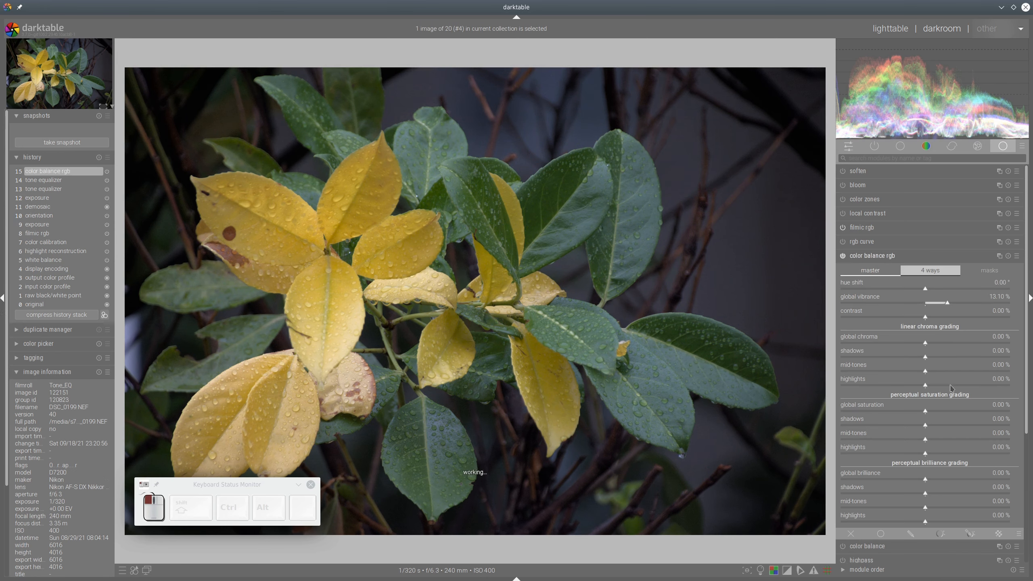
click(973, 425)
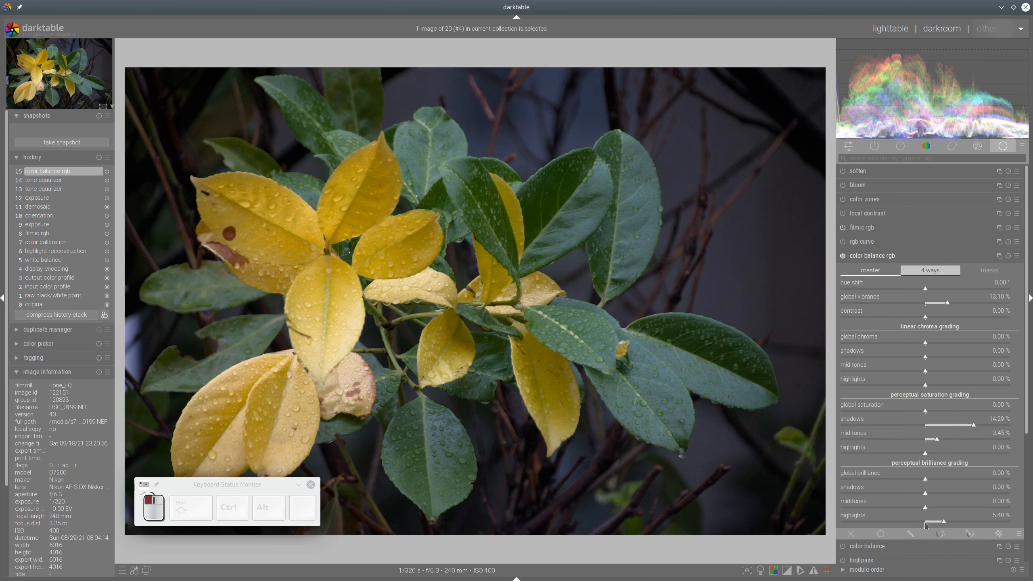
drag(925, 526, 925, 522)
click(893, 479)
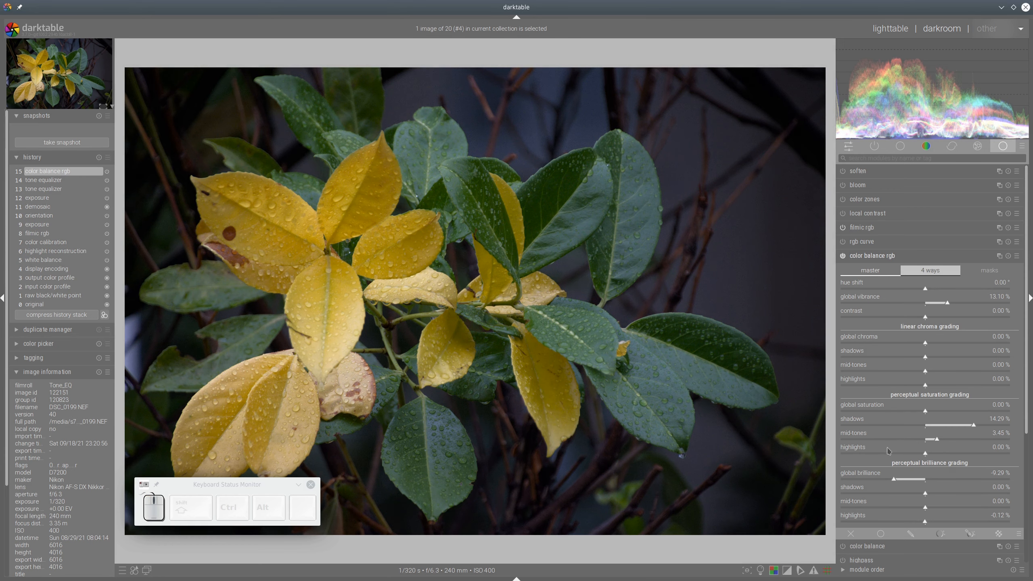
click(885, 256)
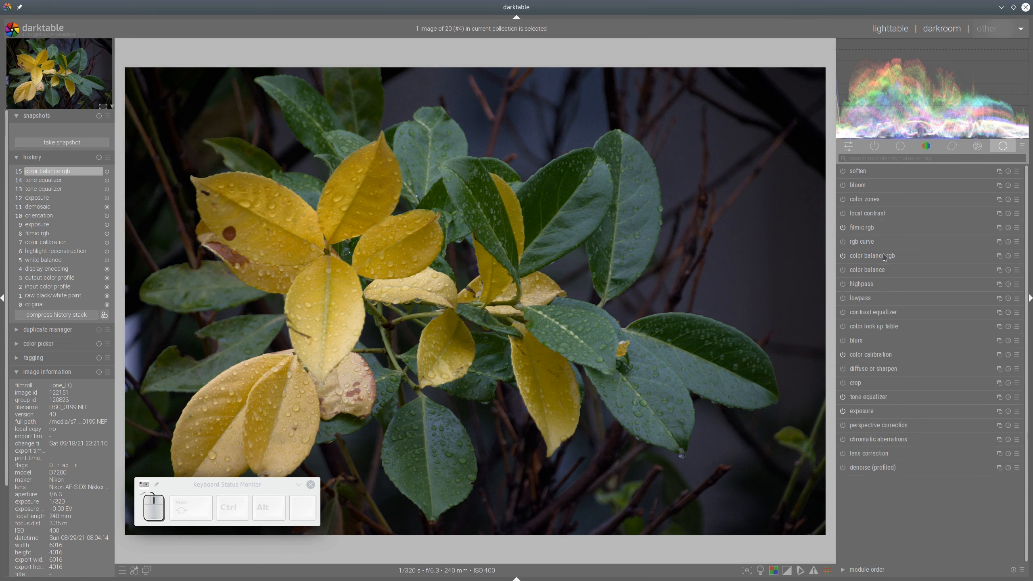
Apply the diffuse or sharpen preset "lc new 3" and readjust color balance rgb on the leaf photo
click(1016, 369)
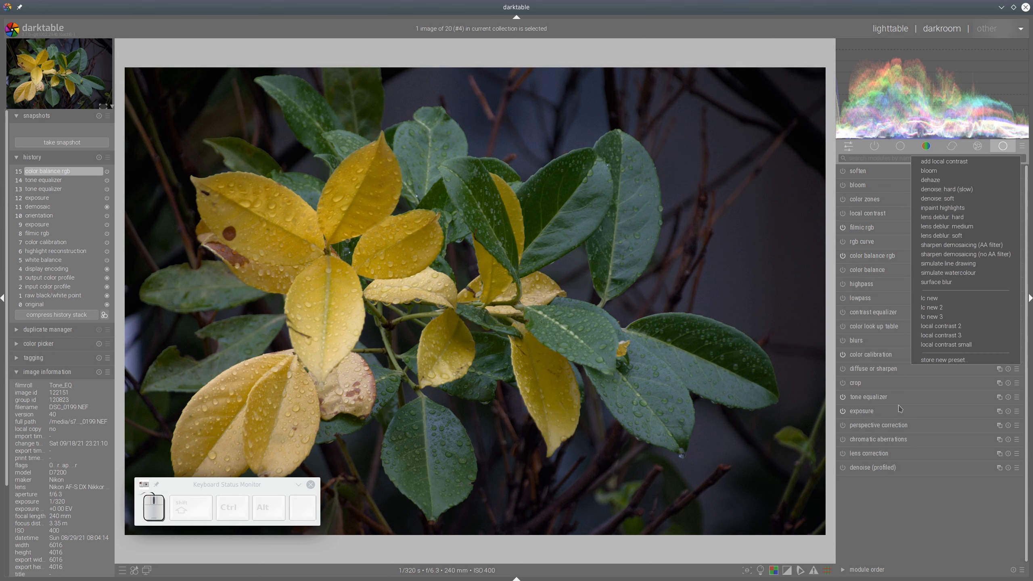
click(935, 319)
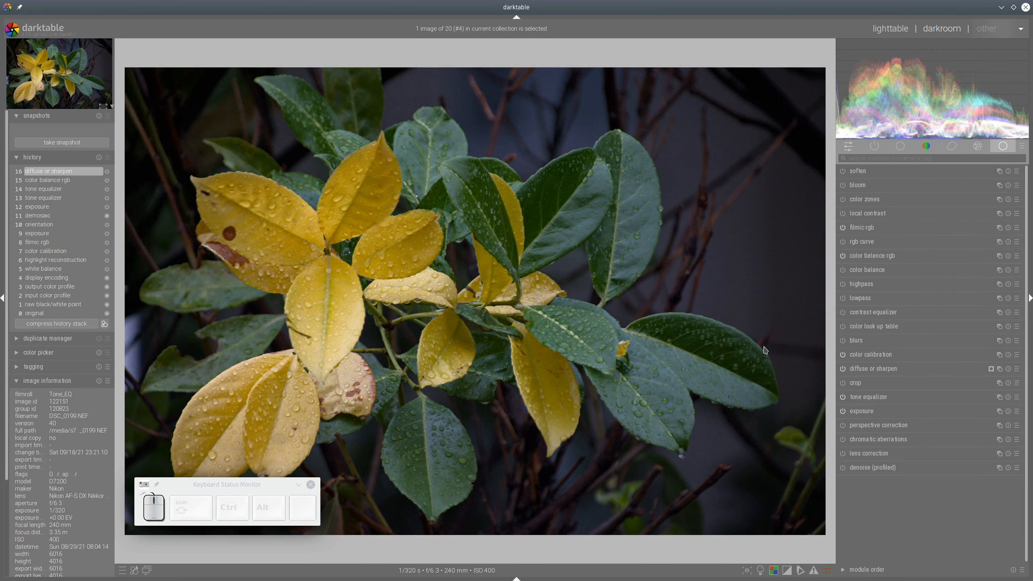
click(889, 256)
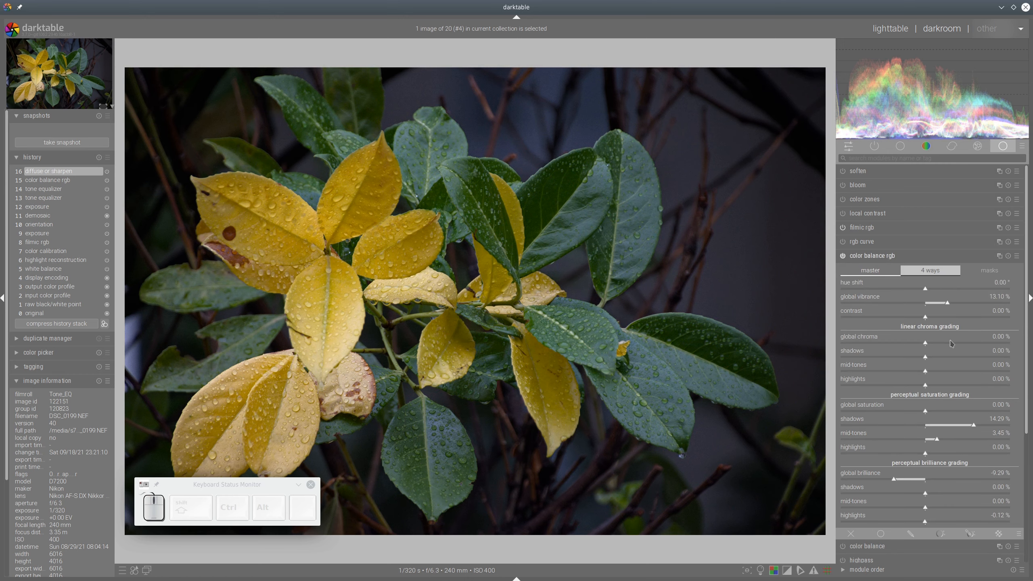
click(886, 256)
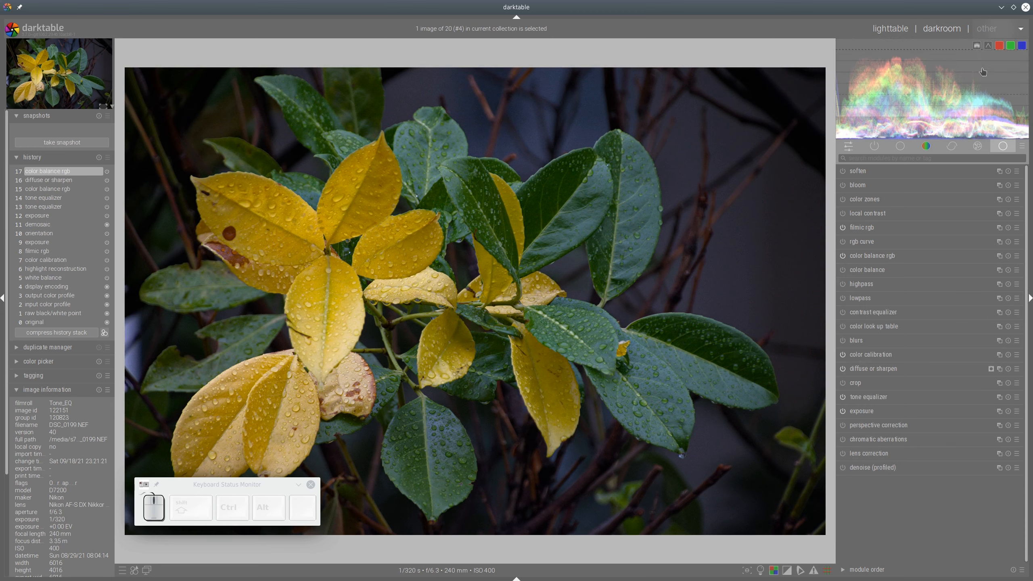
Compare the upper part of the histogram with the tone equalizer switched off and back on
click(842, 398)
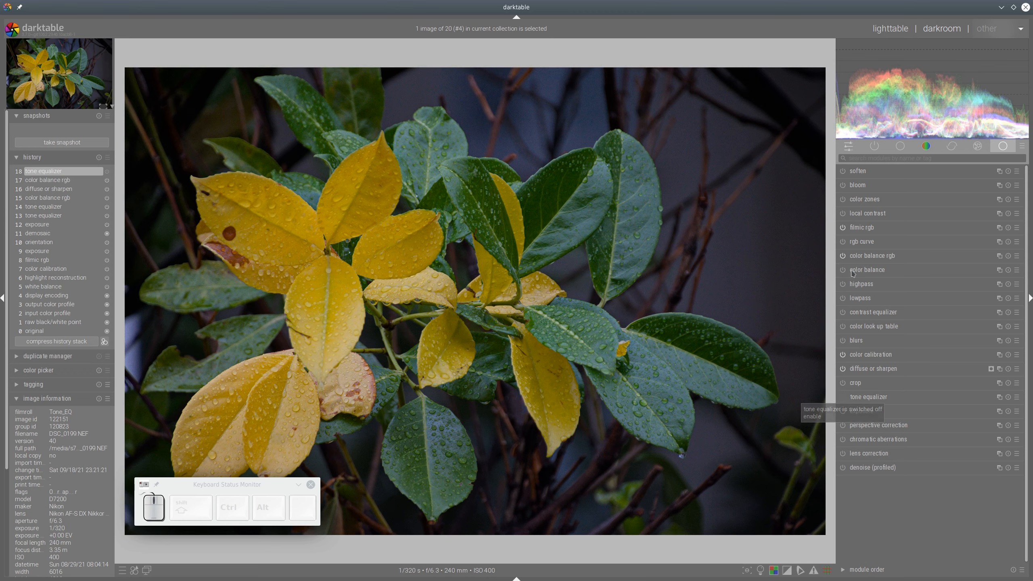
mouse_move(842, 90)
mouse_down()
mouse_move(974, 89)
mouse_move(966, 55)
mouse_move(856, 60)
mouse_up()
click(842, 397)
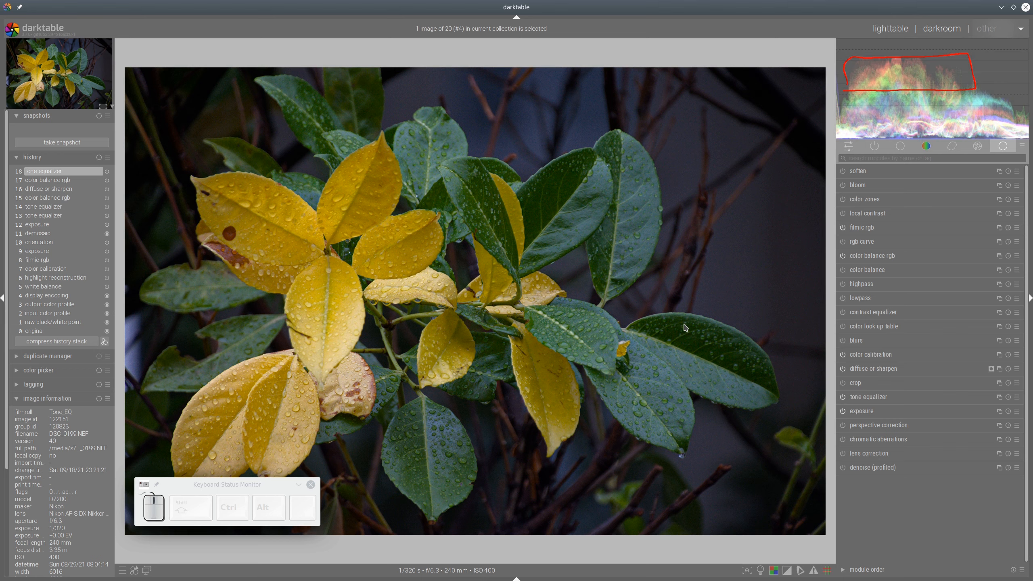
key(shift+F9)
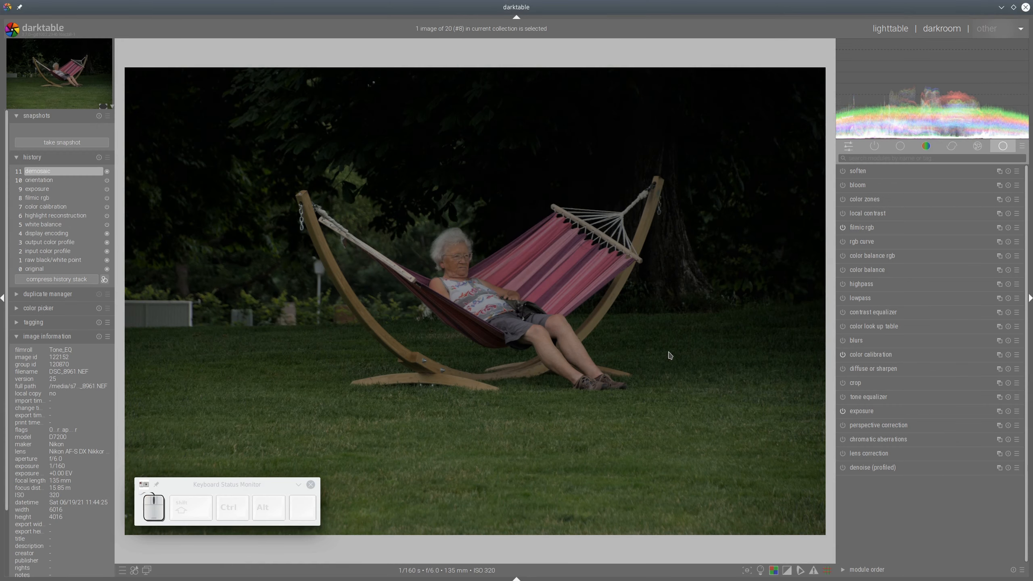
Brighten the hammock photo by setting its exposure to 2.07 EV
click(865, 412)
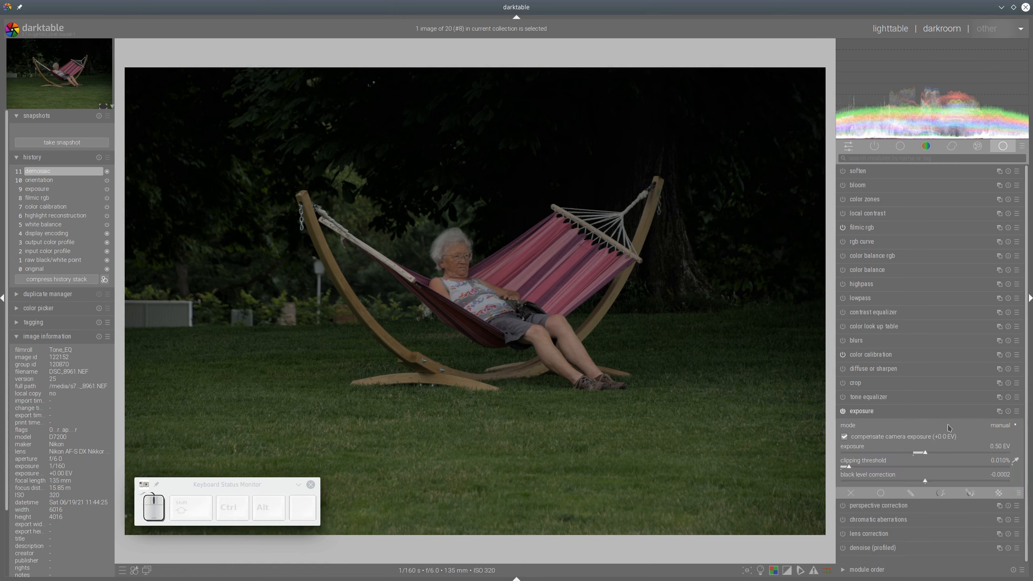
click(955, 453)
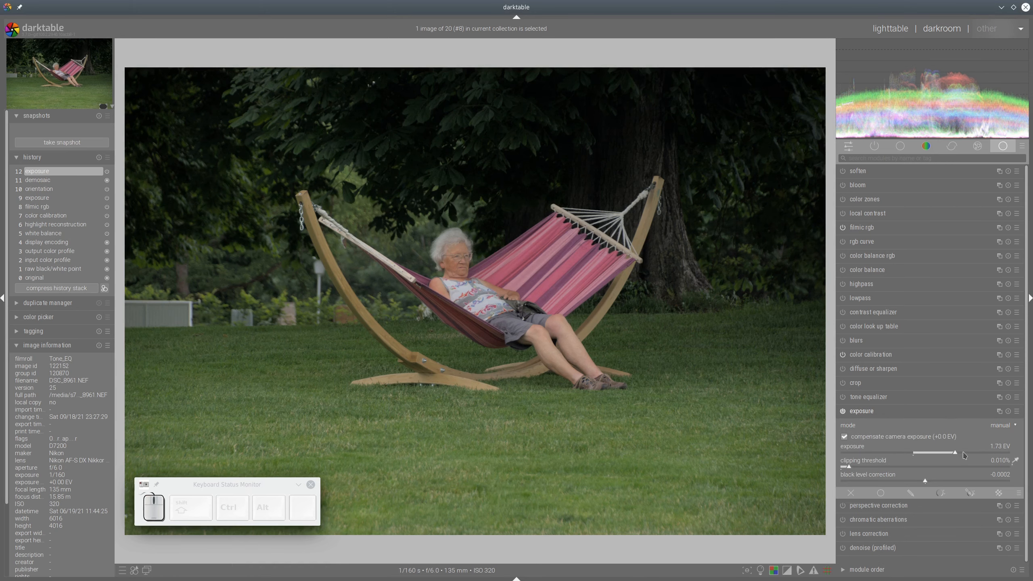
click(963, 454)
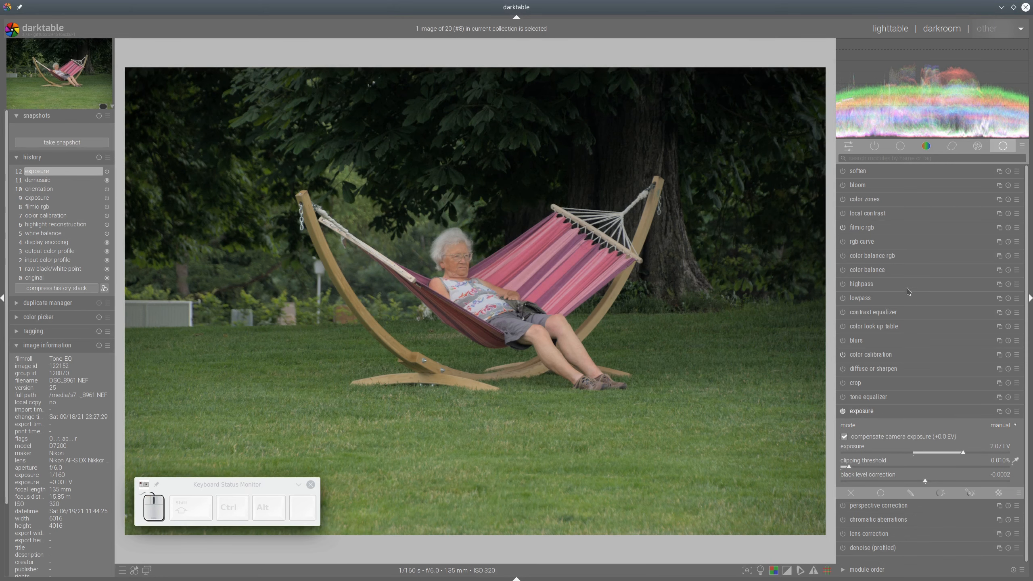
Set the black relative exposure in filmic rgb to -10.12 EV for the hammock photo
click(910, 230)
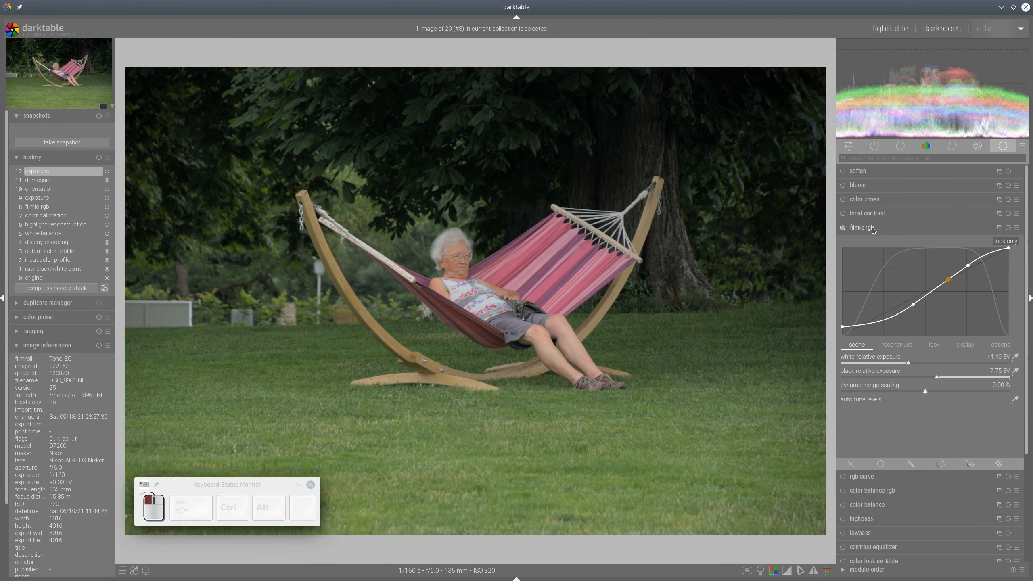
click(907, 377)
click(900, 380)
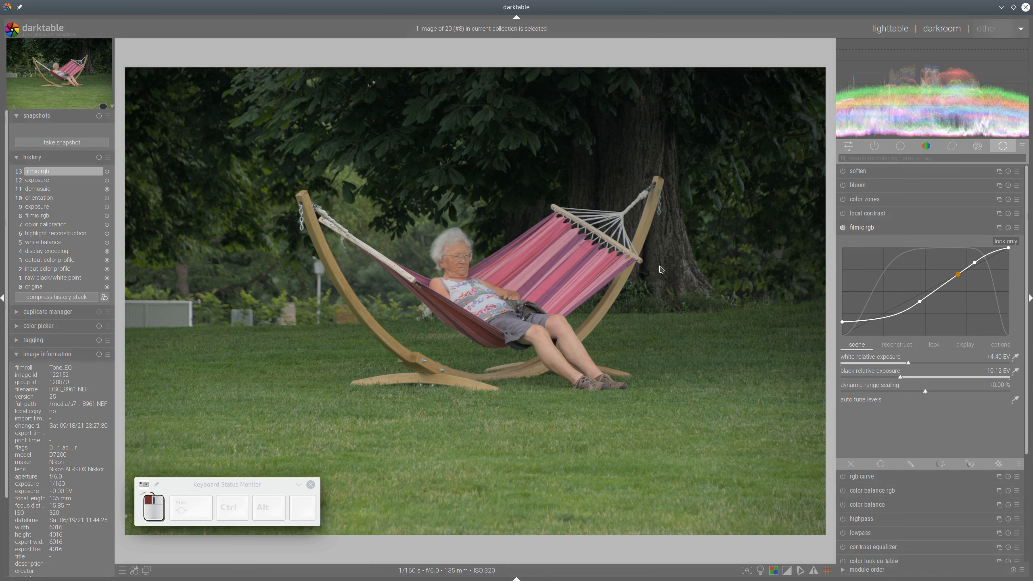
click(862, 228)
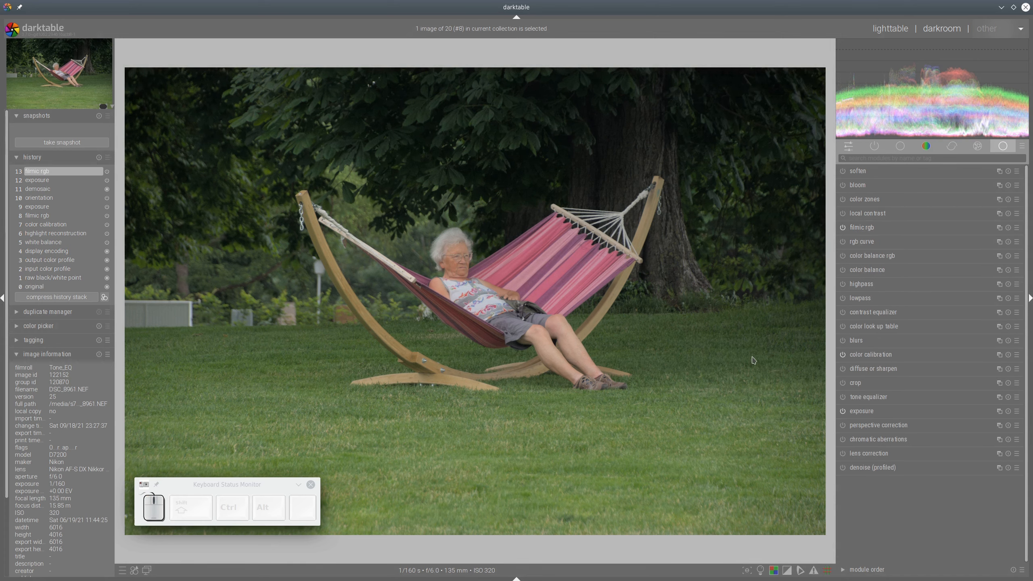
Set the tone equalizer's preserve details to no, display the exposure mask and check the advanced histogram
click(860, 398)
click(990, 414)
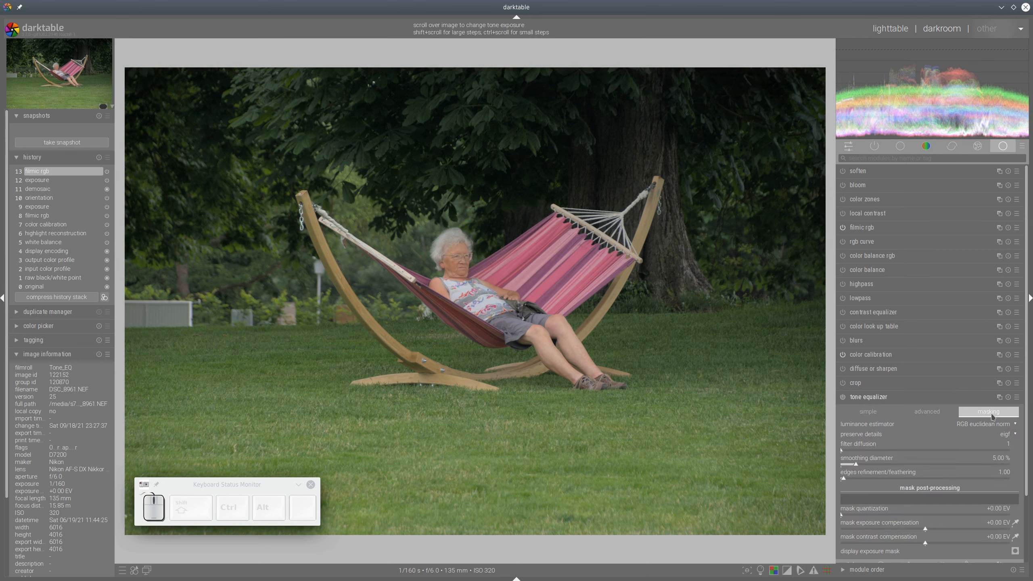
click(1005, 435)
click(1007, 407)
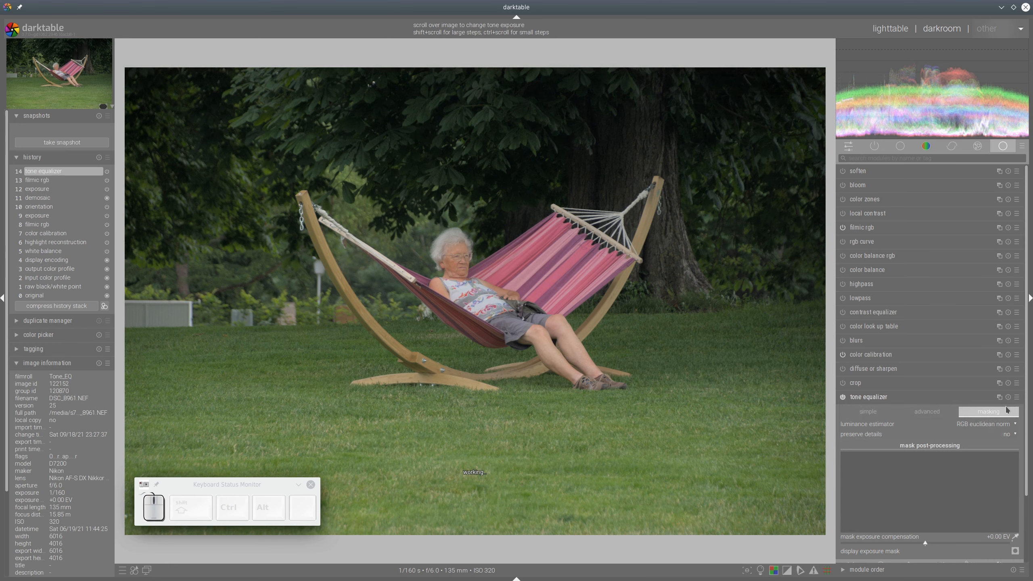
click(1014, 550)
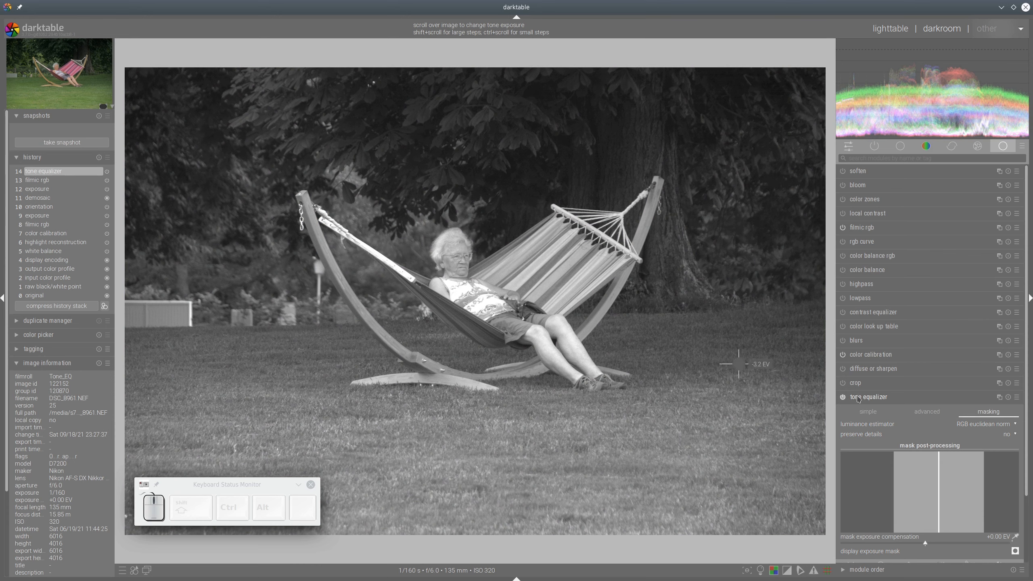
click(929, 412)
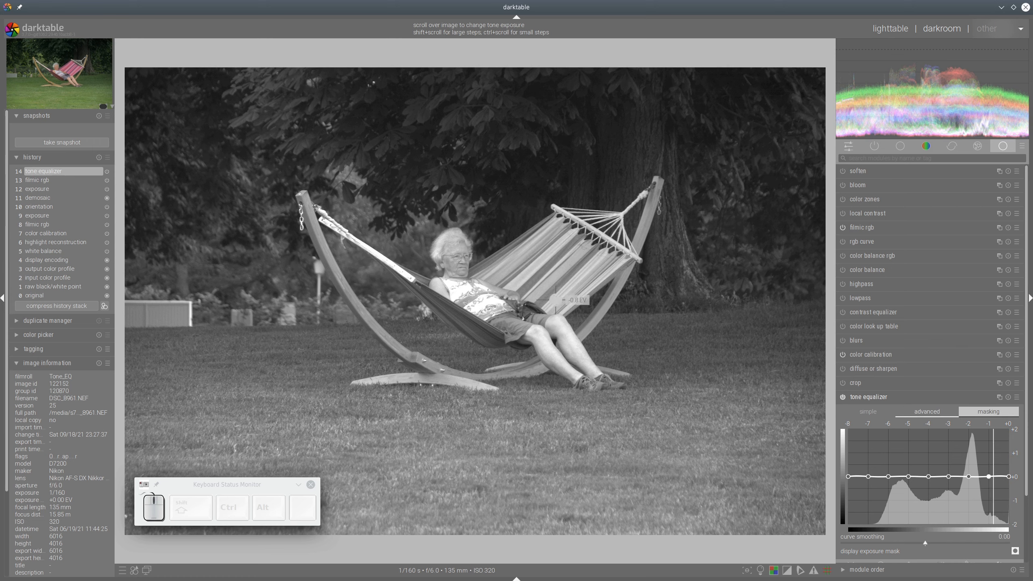
Auto-adjust the mask exposure compensation with its picker, then set it to -0.72 EV and examine the advanced histogram
click(988, 412)
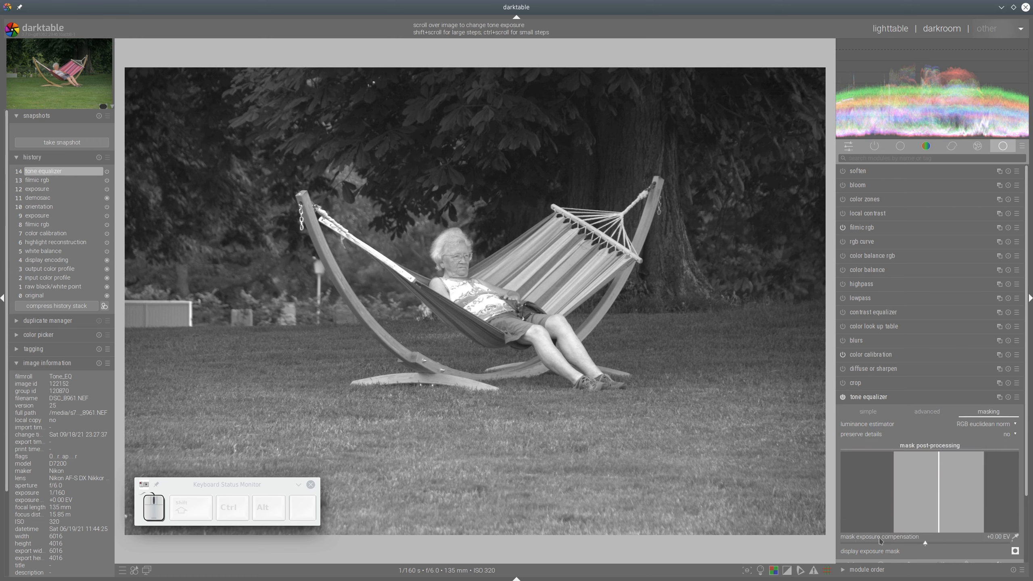
click(1015, 537)
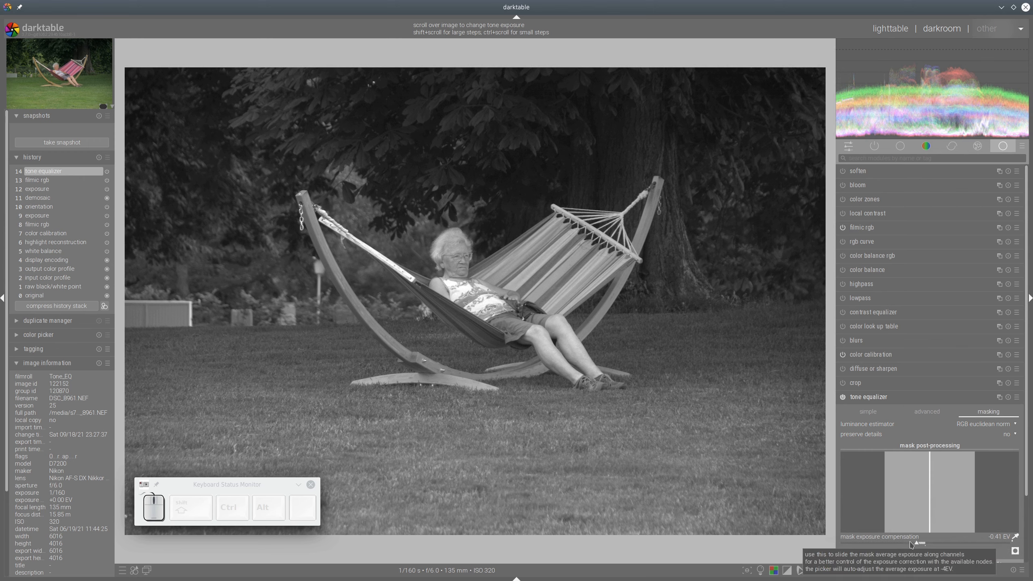
drag(922, 544, 911, 545)
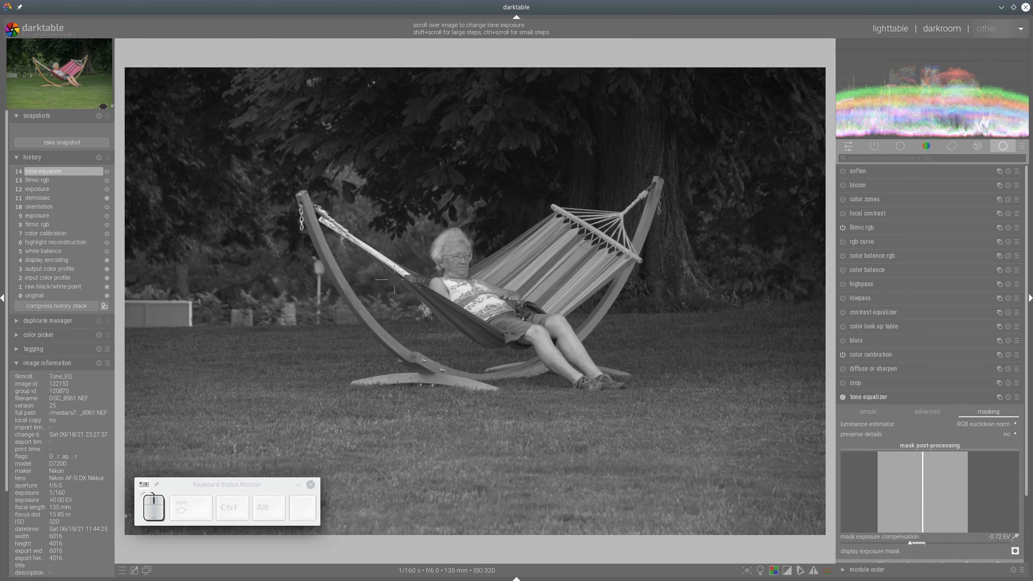
click(920, 412)
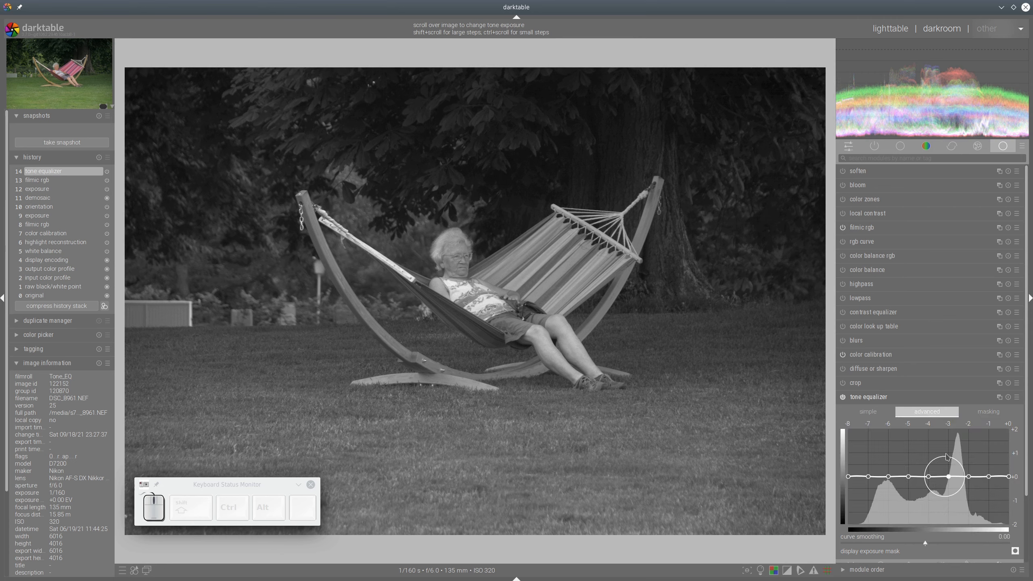
key(shift)
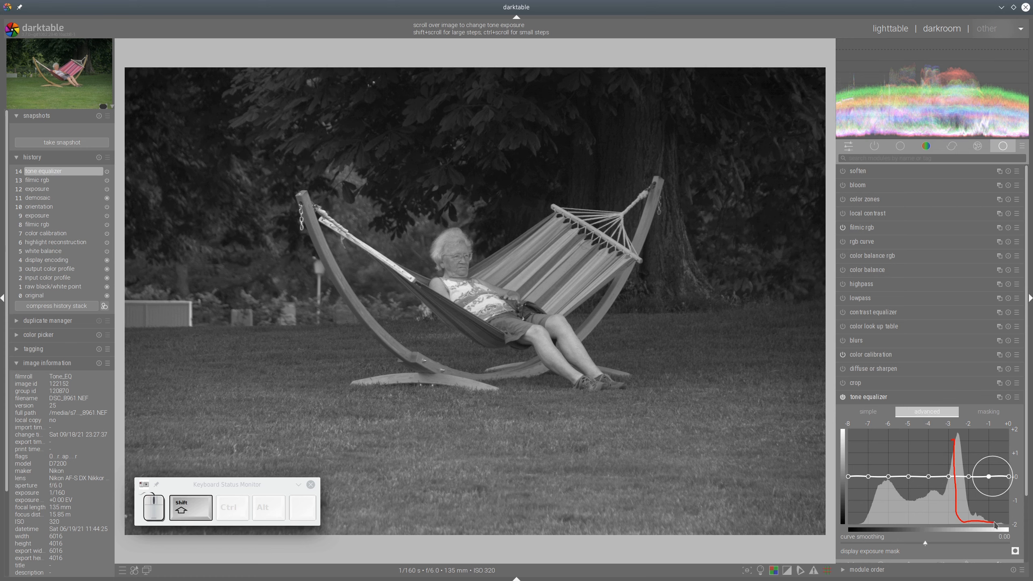
key(shift+F11)
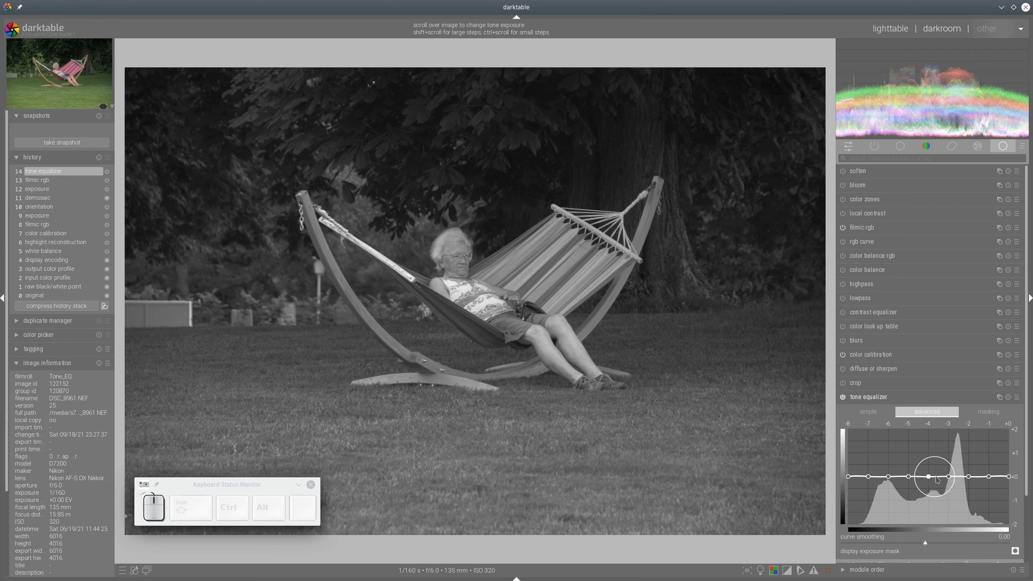
Set the tone equalizer's mask exposure compensation to -0.97 EV, check the advanced histogram and hide the exposure mask
click(986, 412)
click(904, 543)
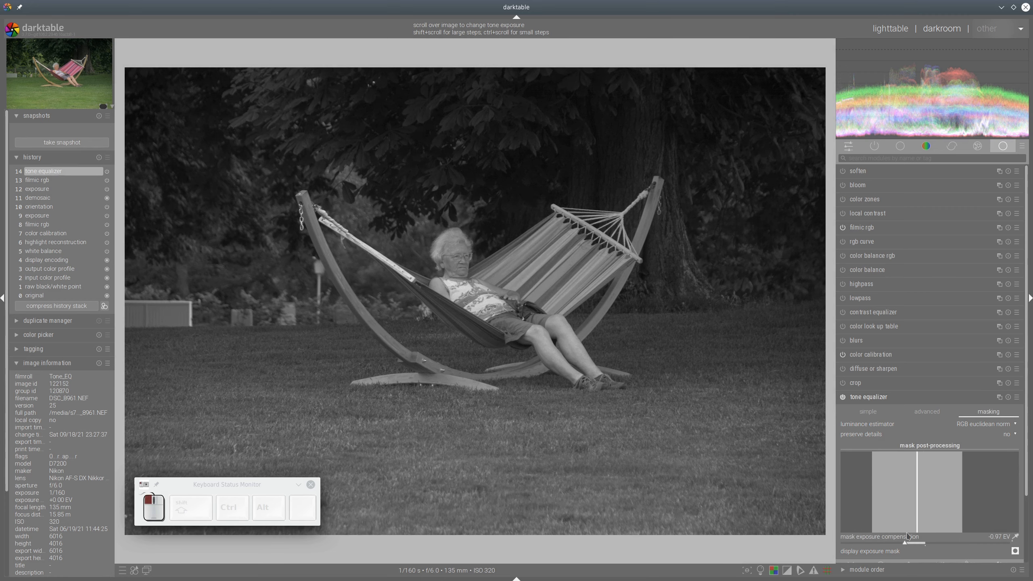
click(933, 414)
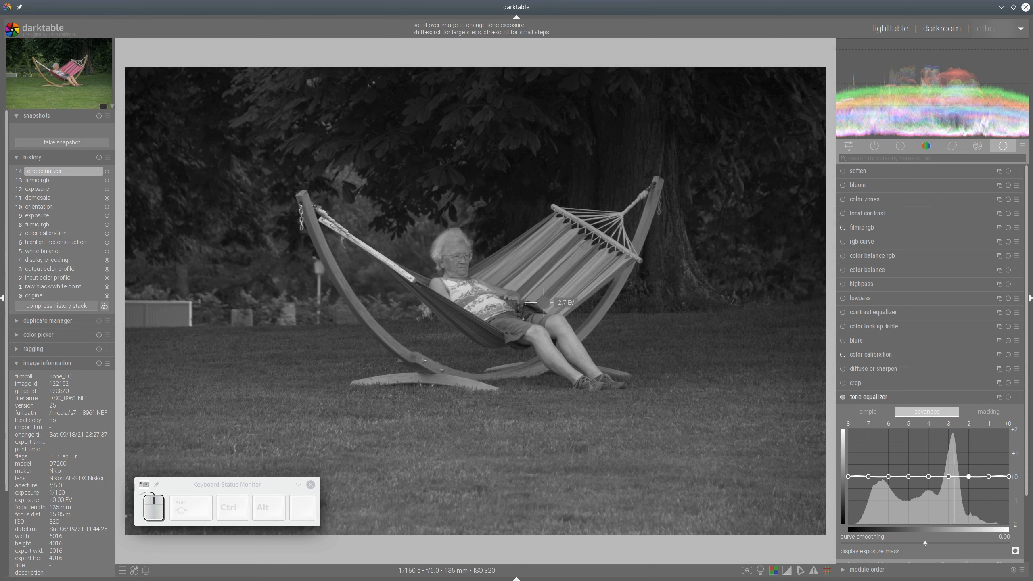
click(1015, 551)
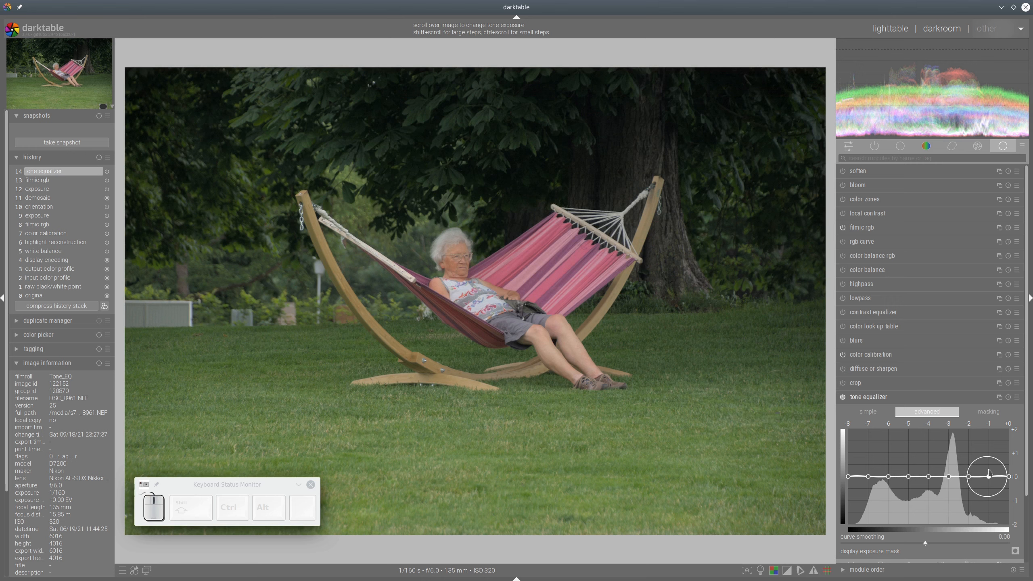
Raise the bright end of the hammock photo's tone equalizer curve to about +1.2 EV and compare with the module off and on
drag(1009, 477, 1010, 448)
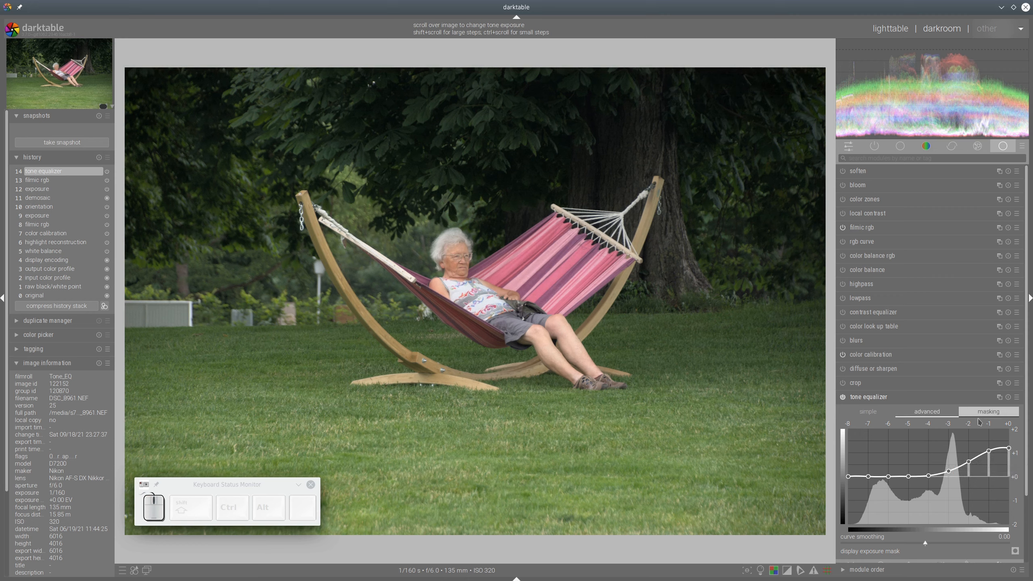
click(842, 397)
click(842, 397)
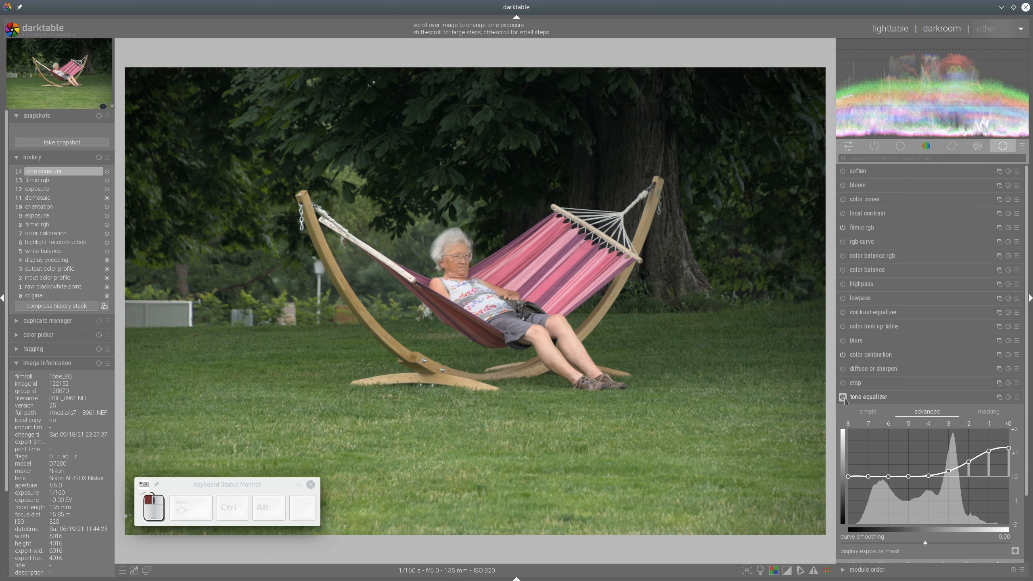
click(865, 398)
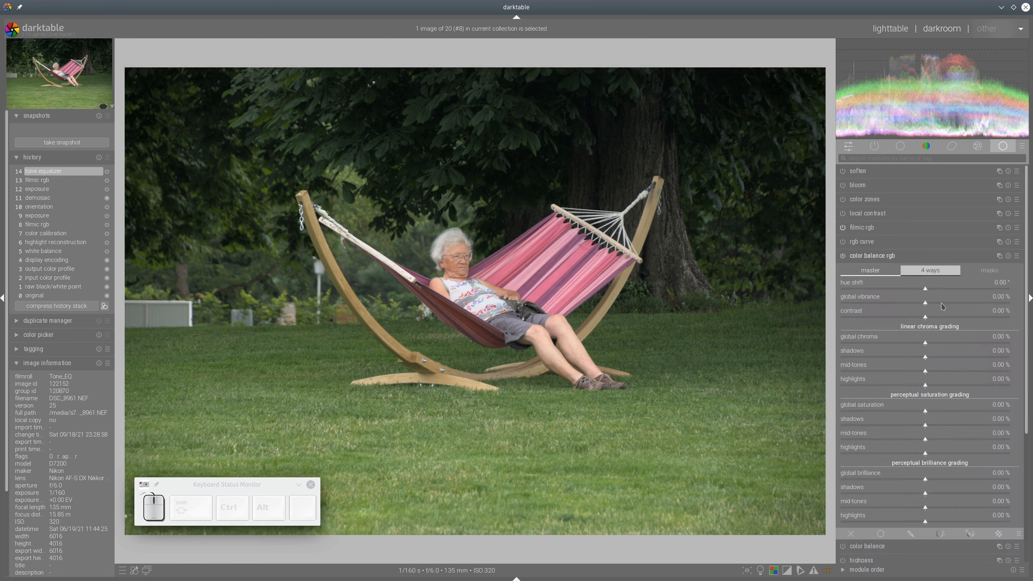
In color balance rgb, set global vibrance 10.24%, global chroma 16.19%, shadows saturation 13.21%, mid-tones saturation 5.71% and highlights brilliance 4.40%
click(942, 306)
click(953, 345)
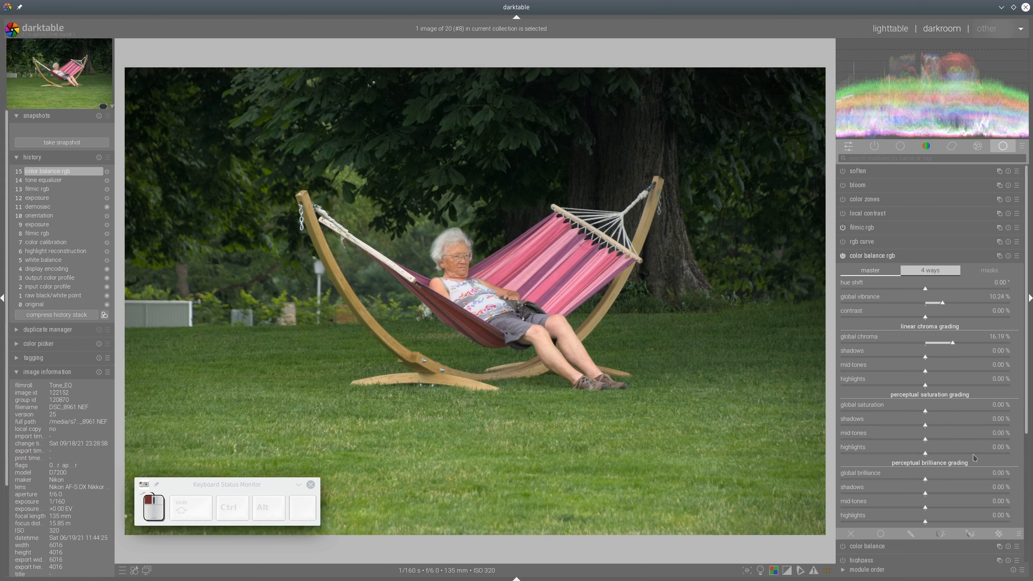
click(970, 427)
click(944, 441)
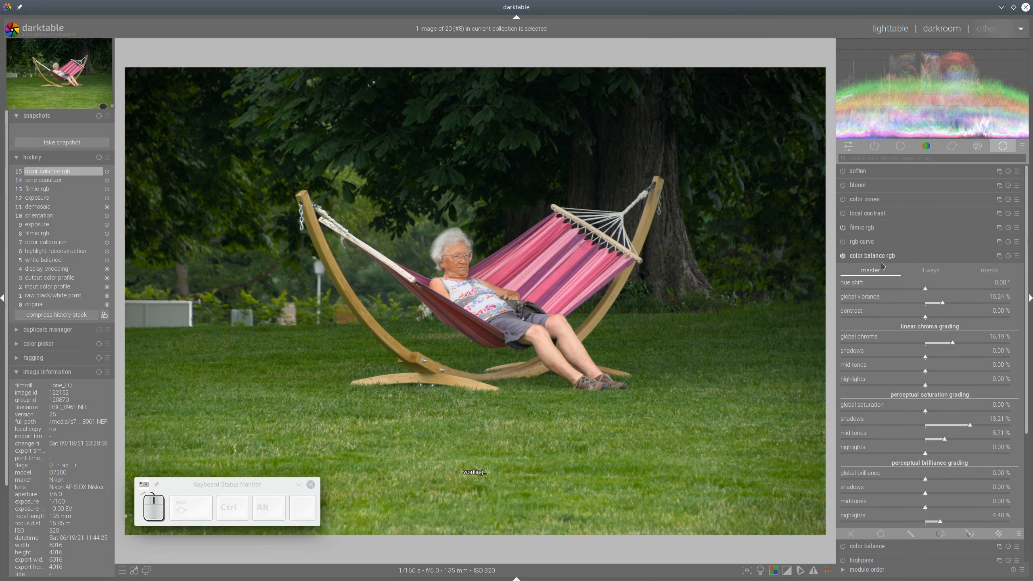
click(906, 256)
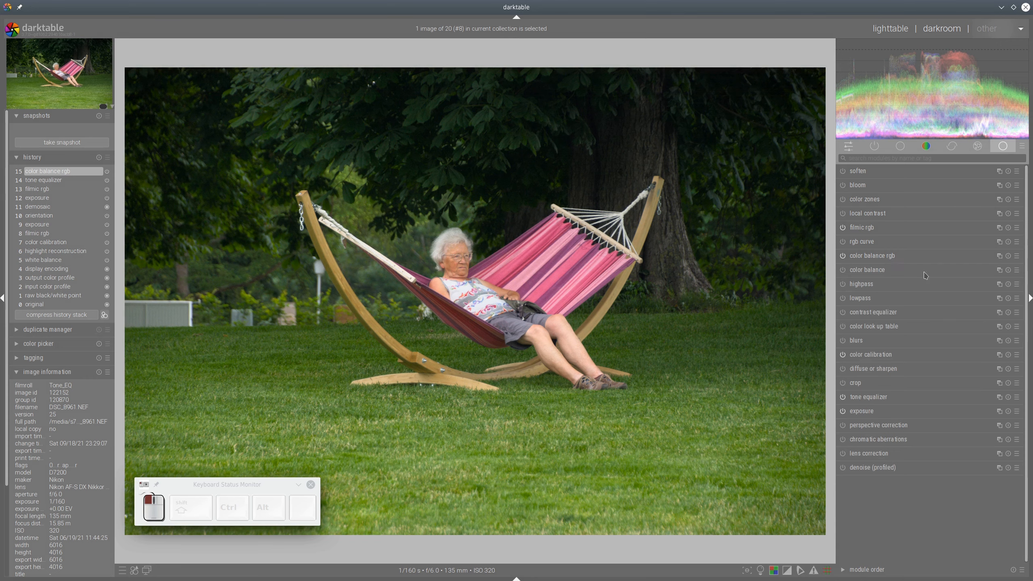
Apply a diffuse or sharpen preset to the hammock photo and return to the lighttable
click(1016, 370)
click(943, 315)
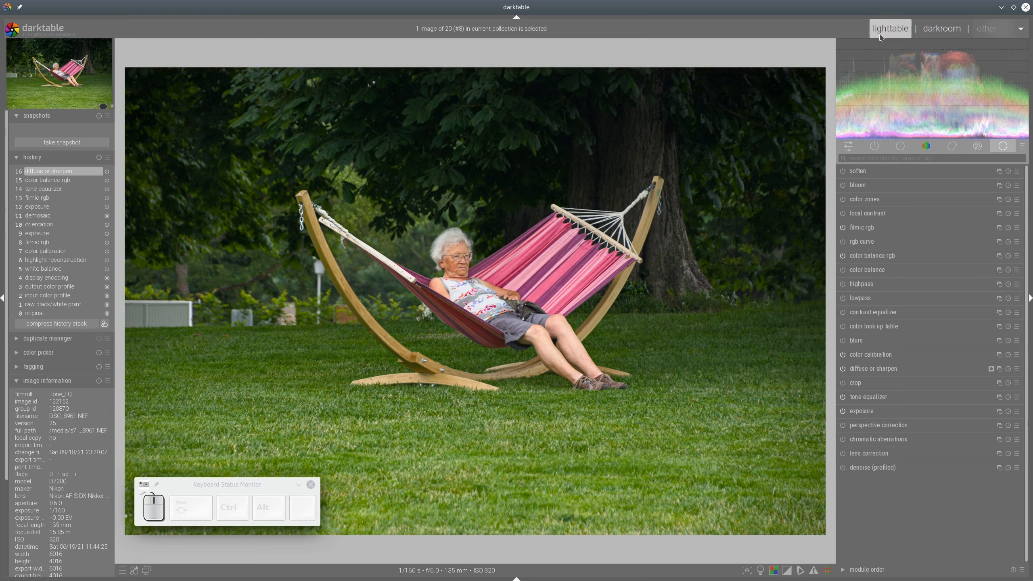
key(l)
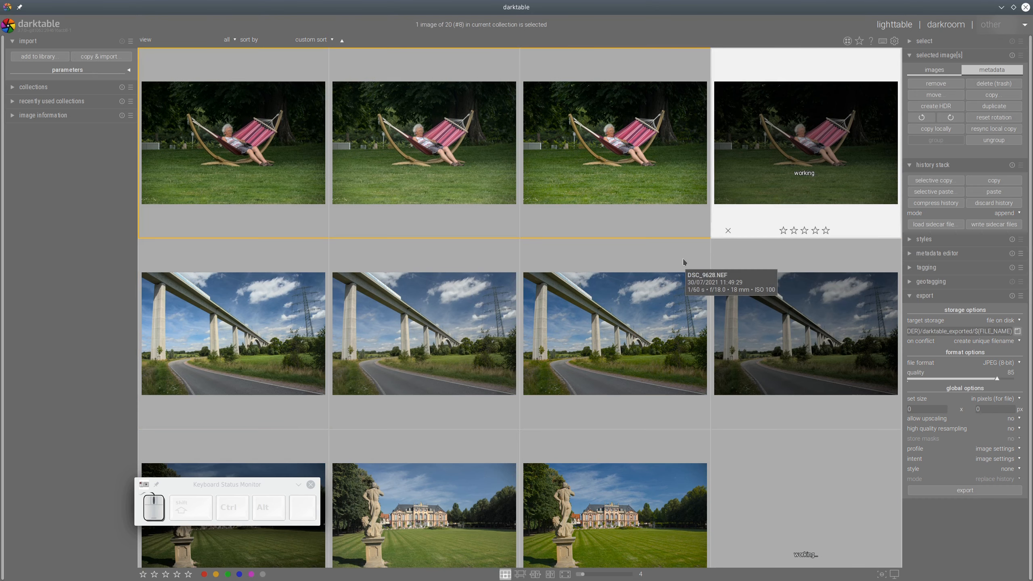
Open the dark viaduct photo in the darkroom and raise its exposure to slightly above 1.75 EV
double_click(899, 346)
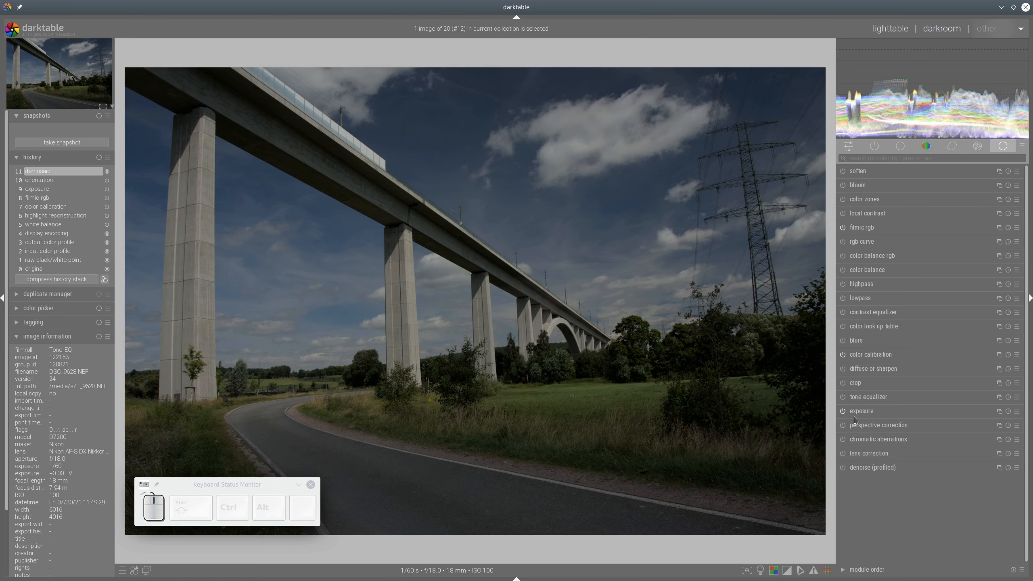
click(860, 412)
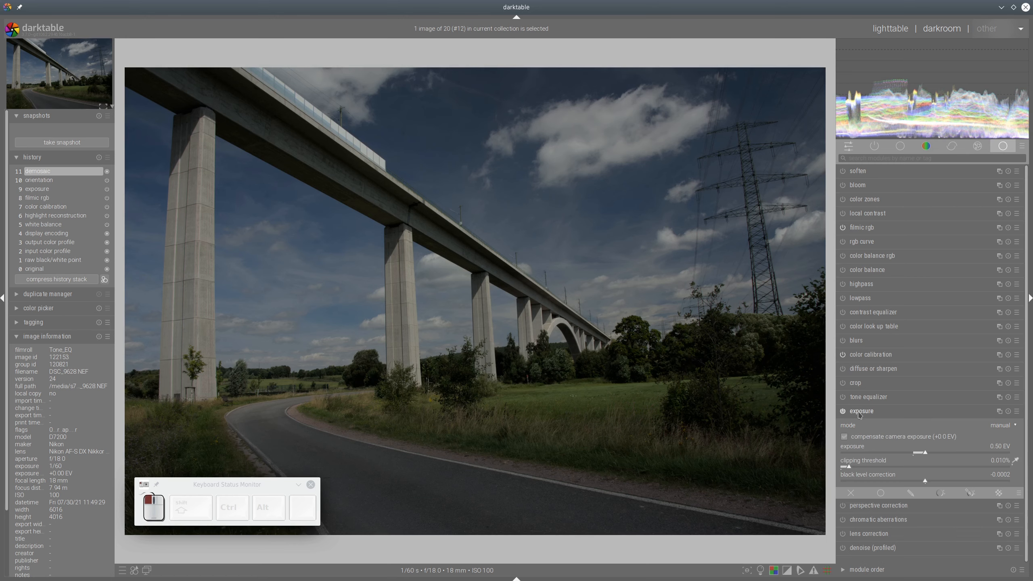
click(946, 454)
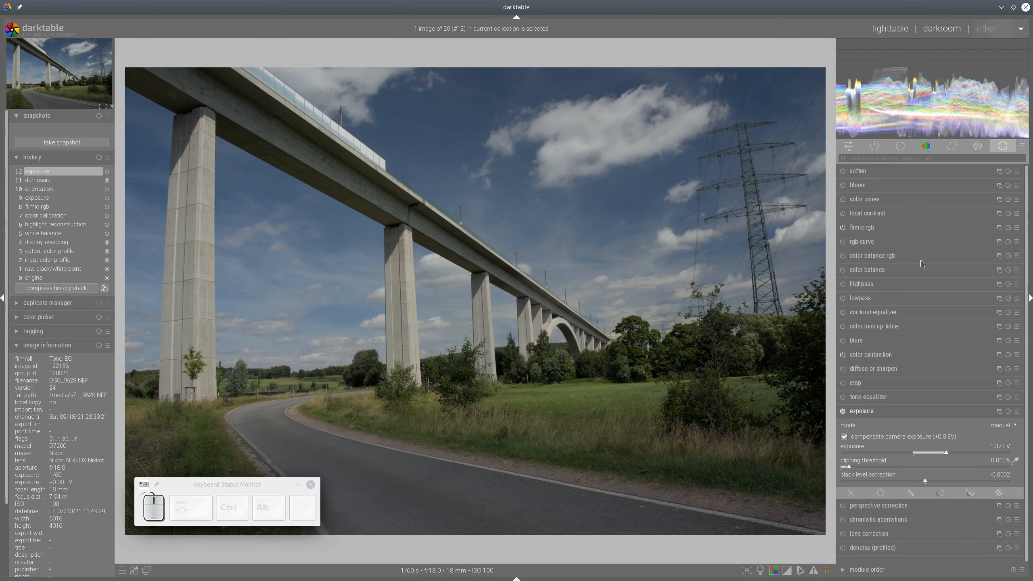
click(956, 454)
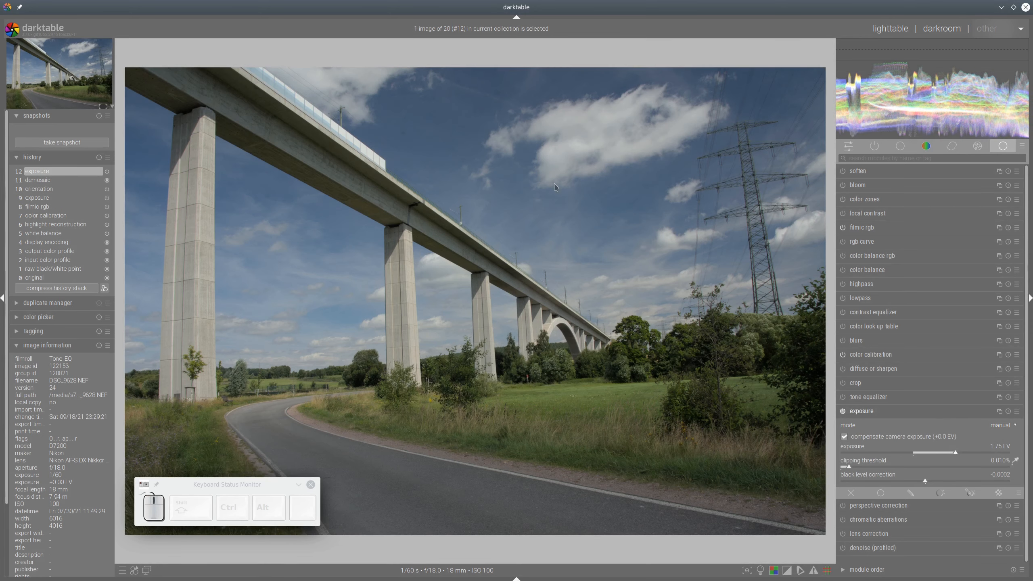
click(961, 454)
Set the black relative exposure in filmic rgb to -11.25 EV for the viaduct photo
click(869, 230)
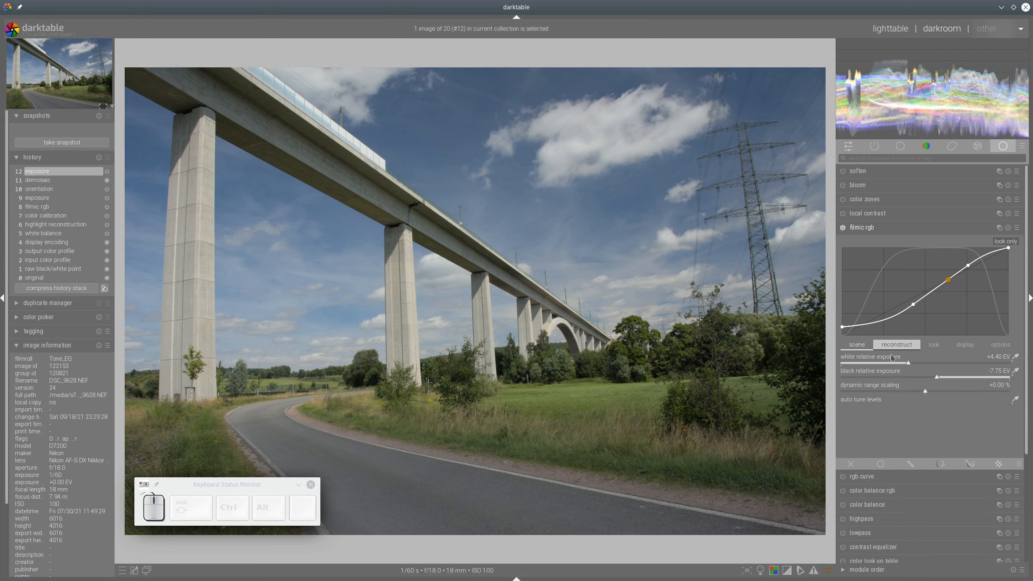
click(884, 379)
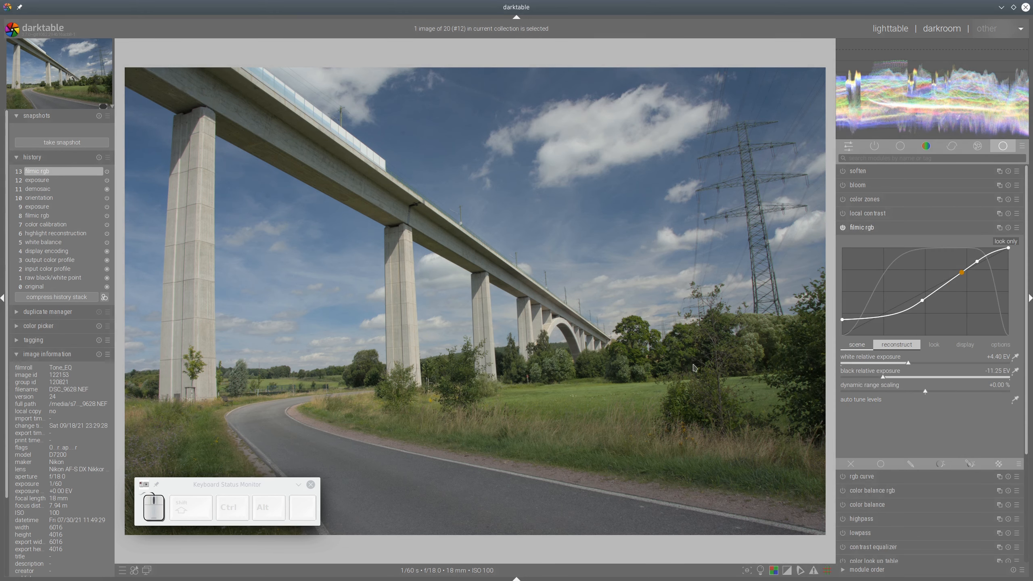
click(881, 234)
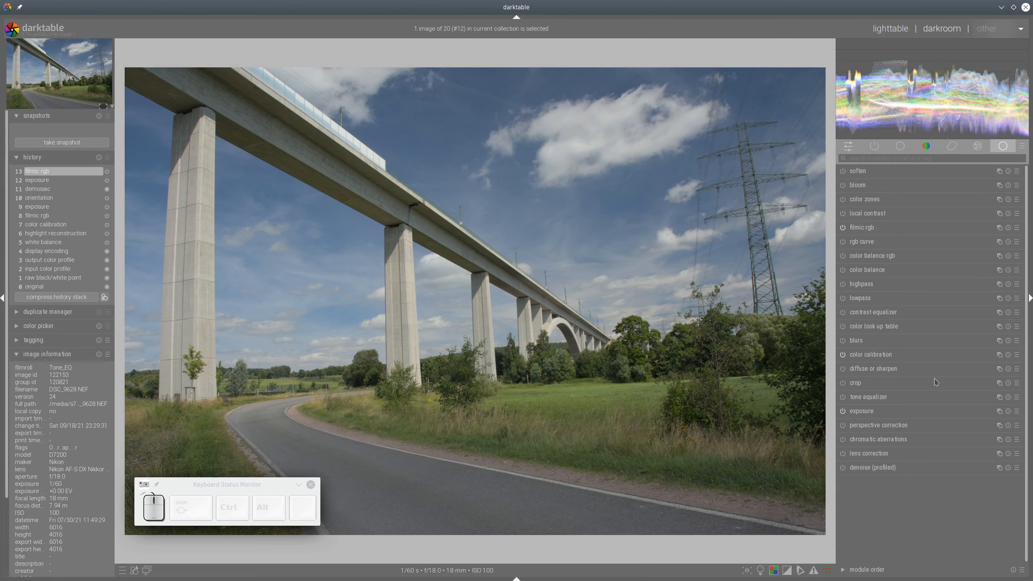
Enable the tone equalizer for the viaduct photo, set preserve details to no and auto-adjust the mask exposure compensation with its picker
click(843, 397)
click(879, 398)
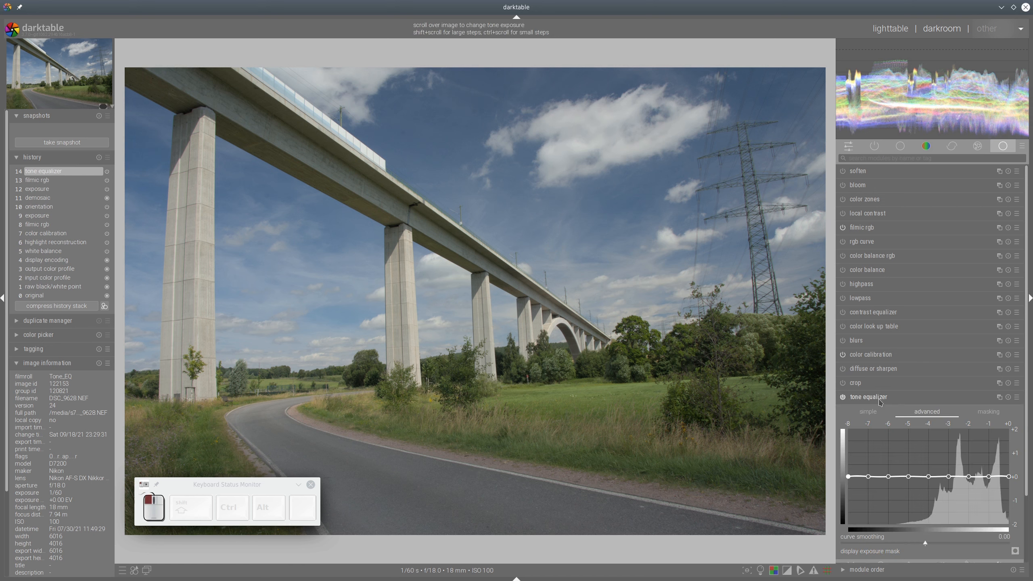
click(988, 412)
click(1012, 434)
click(1011, 406)
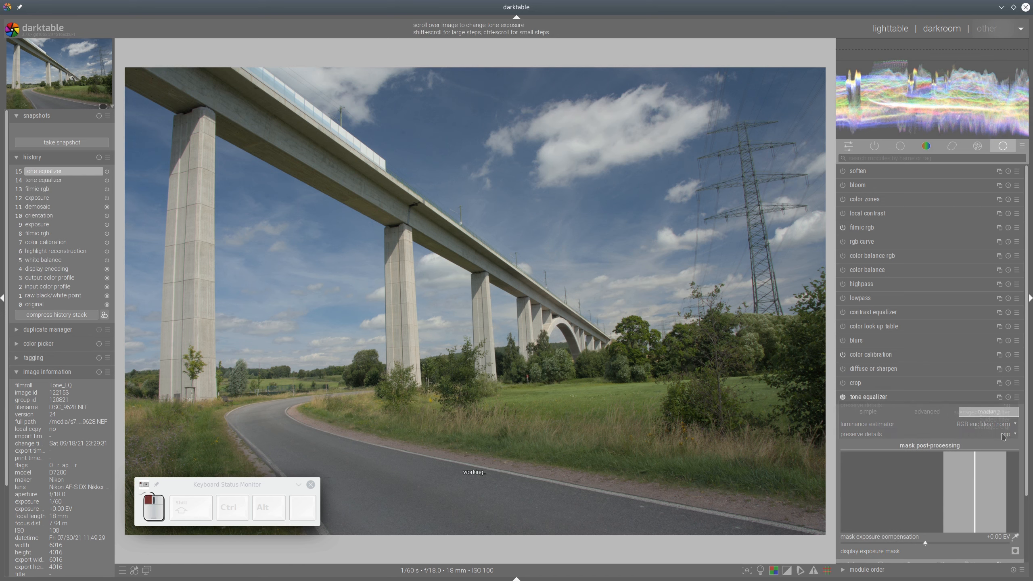
click(1017, 537)
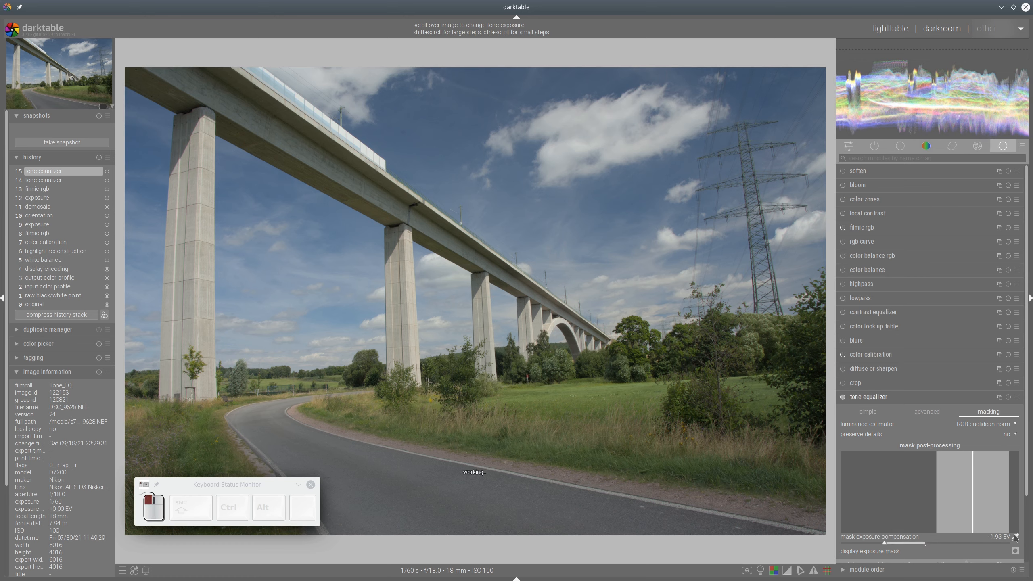
Check the viaduct's exposure mask and advanced histogram, hide the mask and raise the bright end of the tone curve to about +0.6 EV
click(935, 413)
click(1015, 550)
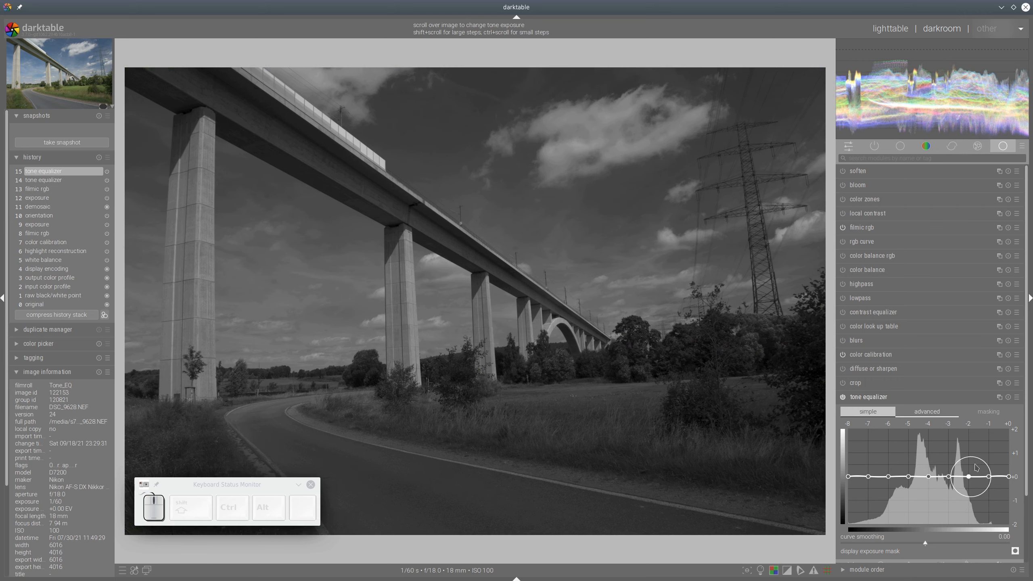
click(1015, 551)
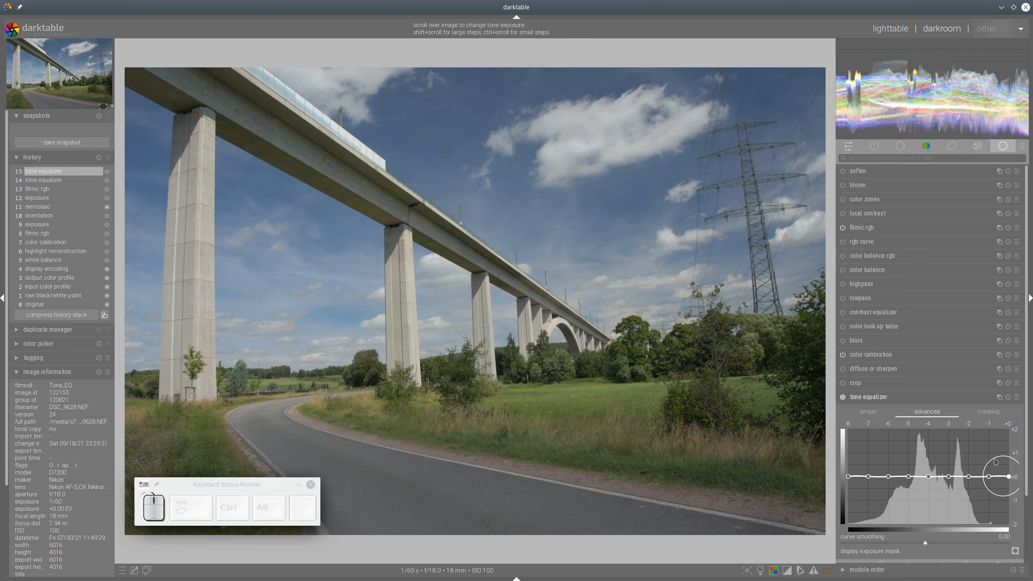
drag(1008, 479, 968, 477)
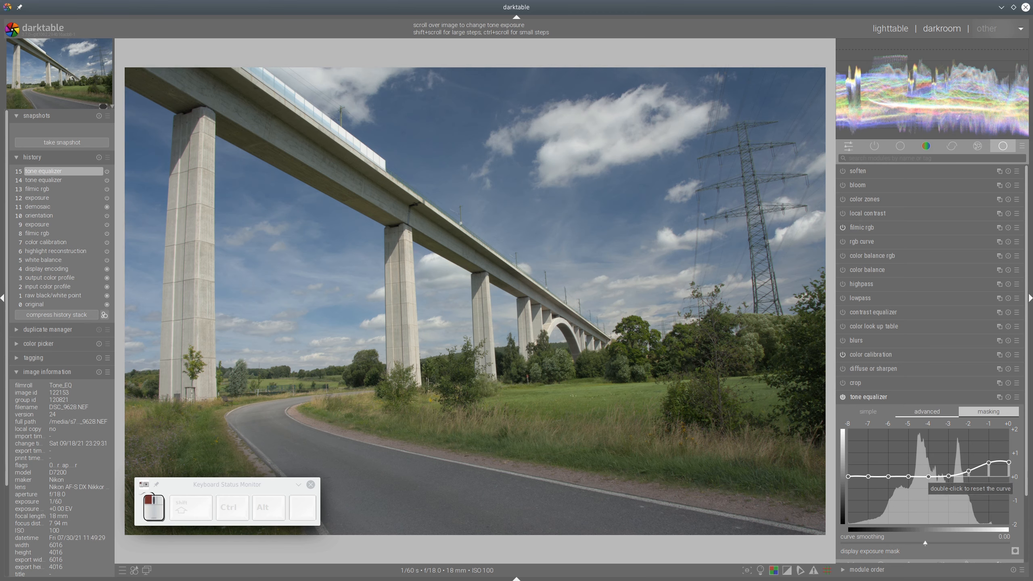
Compare the viaduct photo with the tone equalizer off and on, leaving it enabled, and collapse the module
click(841, 398)
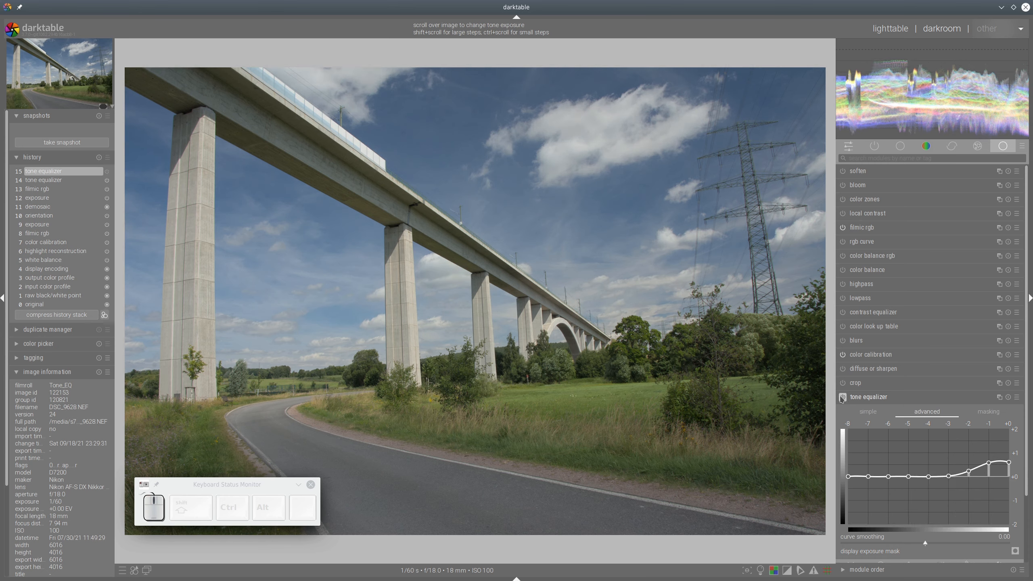
click(841, 398)
click(841, 398)
click(841, 399)
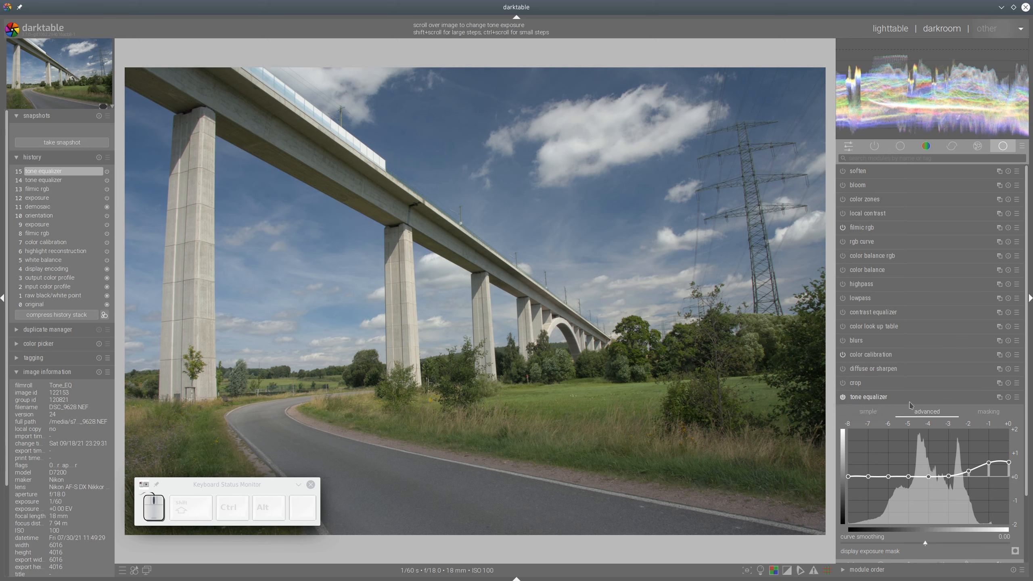
click(869, 398)
In color balance rgb, set global vibrance 11.67%, global chroma 14.29%, shadows saturation 13.93%, mid-tones saturation 7.26% and highlights brilliance 4.17%
click(881, 254)
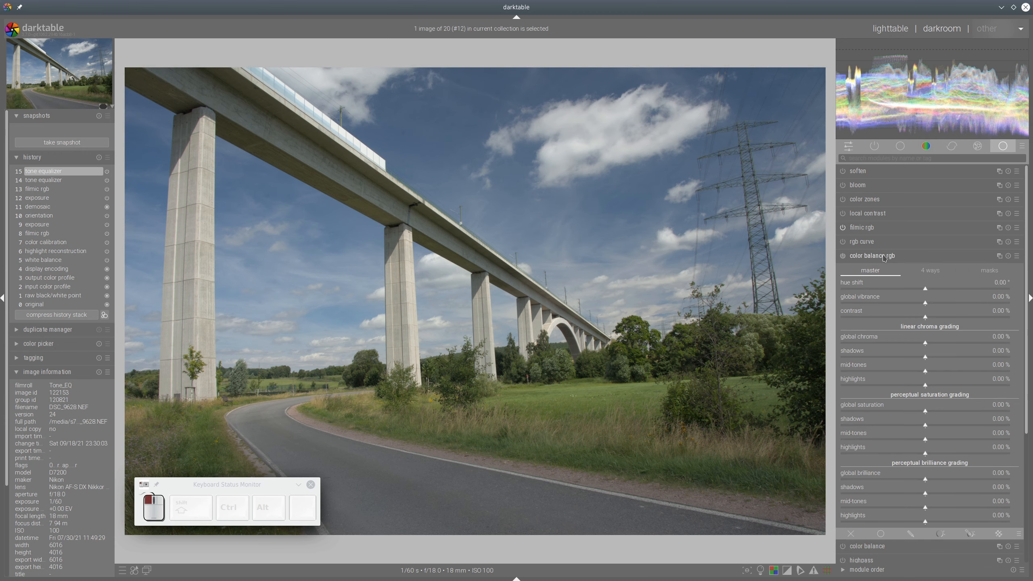
click(944, 304)
click(948, 344)
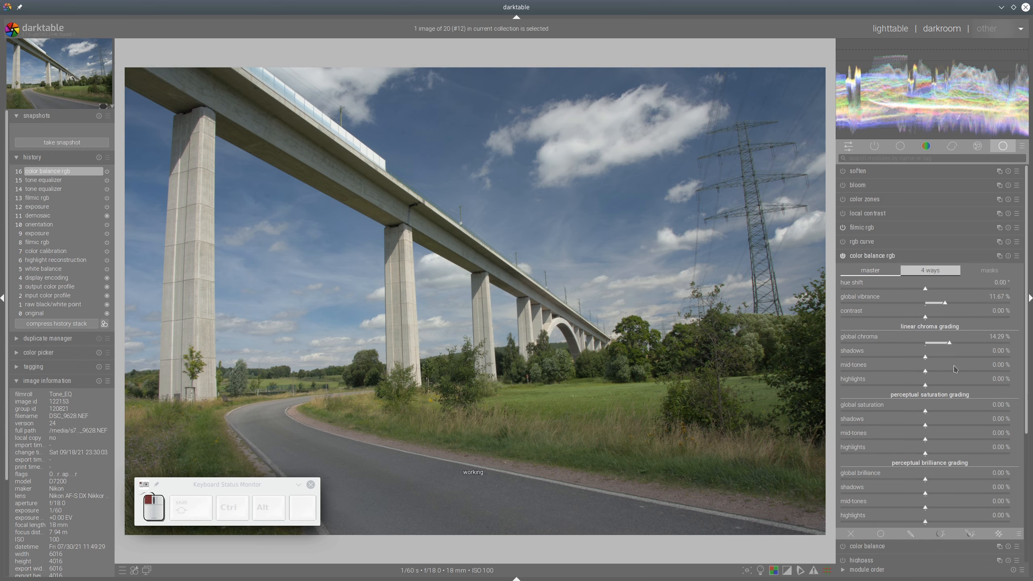
click(972, 426)
click(949, 440)
click(938, 522)
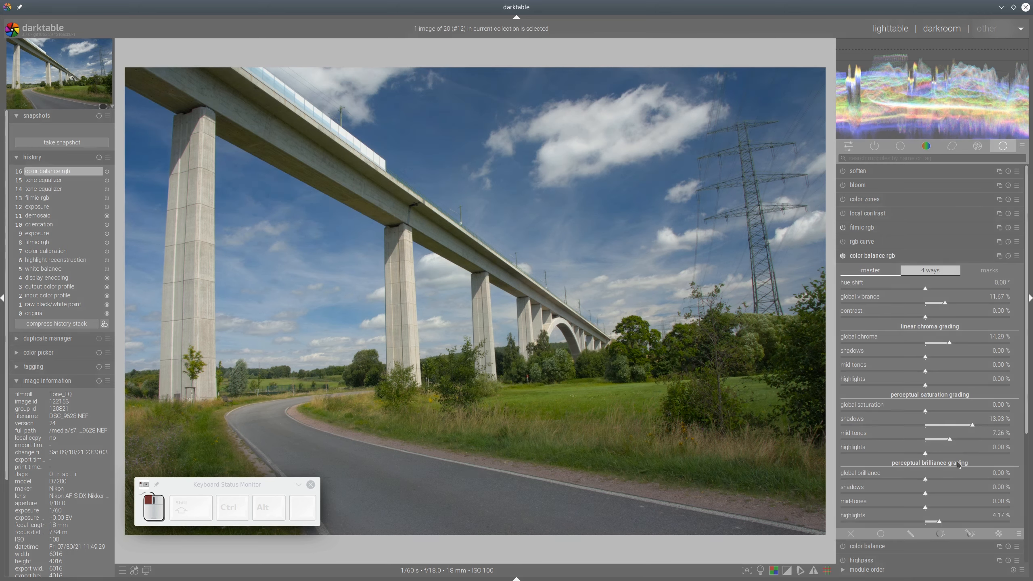
click(880, 256)
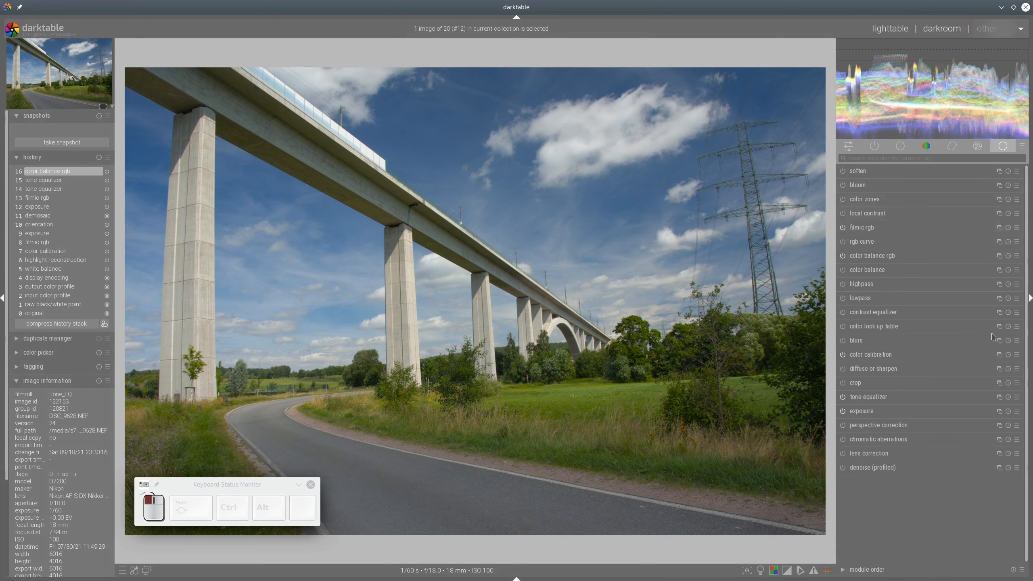
Apply a diffuse or sharpen preset to the viaduct photo and return to the lighttable
click(1017, 369)
click(939, 319)
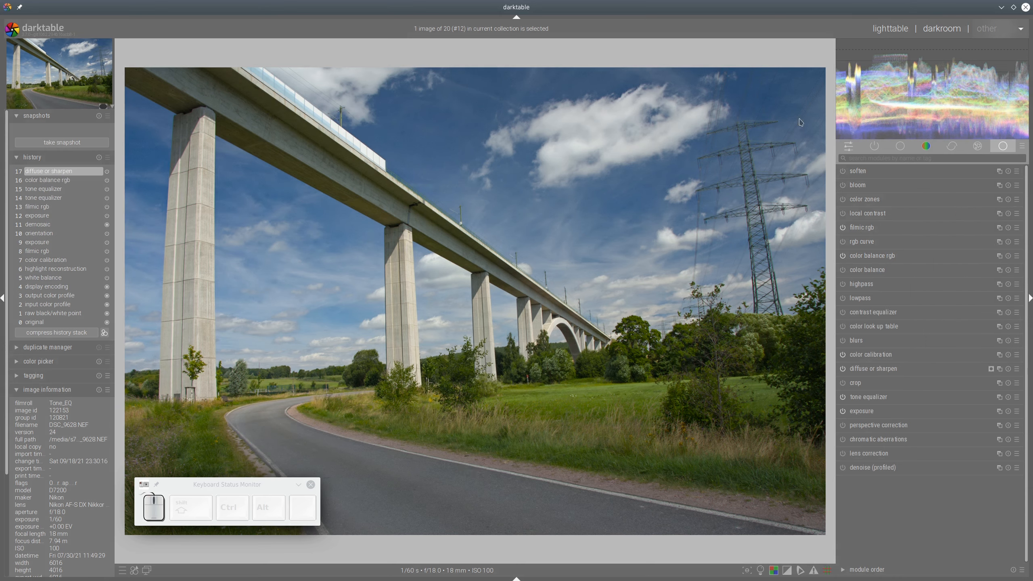
click(890, 28)
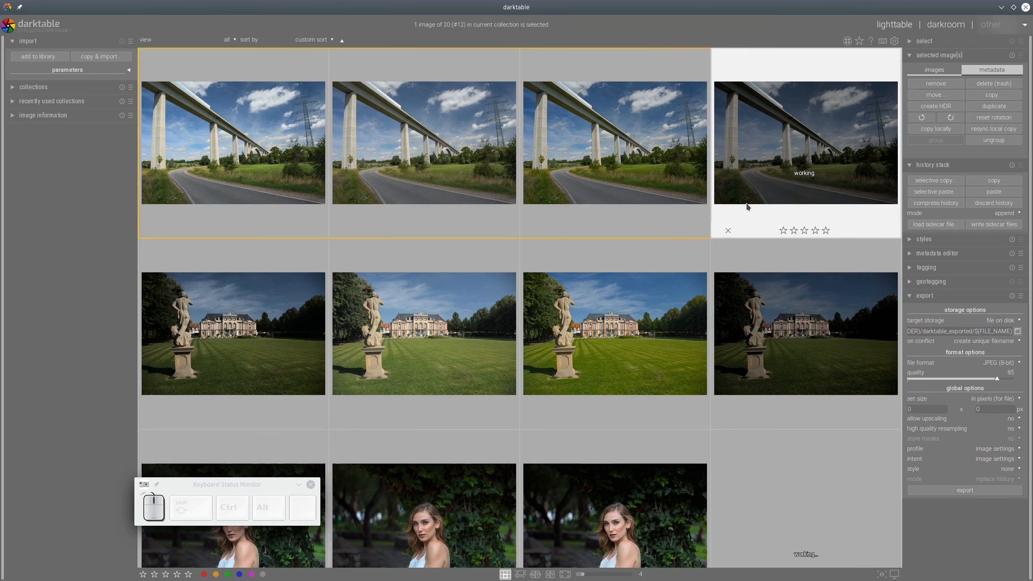
Open the unedited dark photo of the statue and palace in the darkroom and set its exposure to 2.23 EV
click(798, 333)
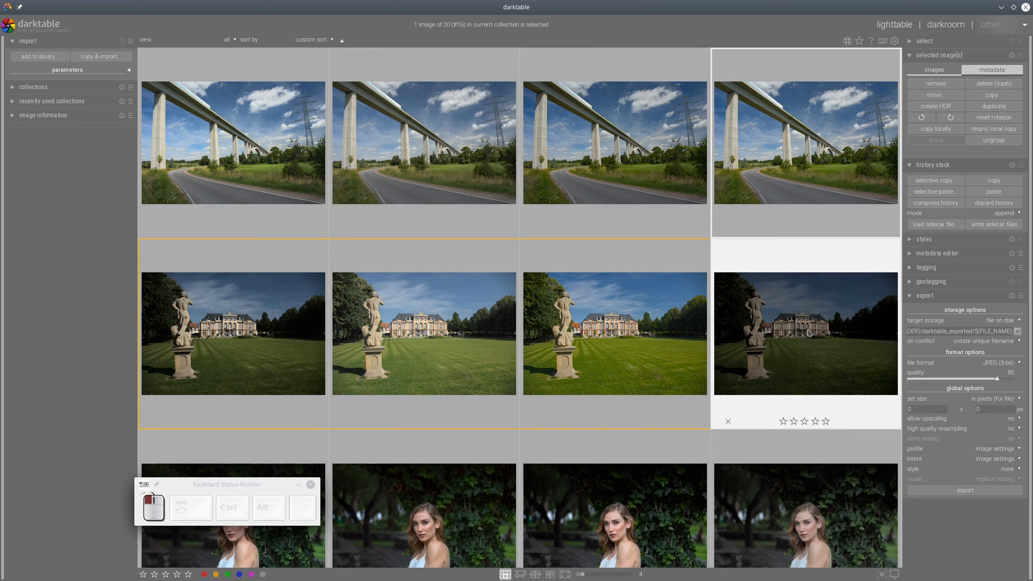
double_click(885, 320)
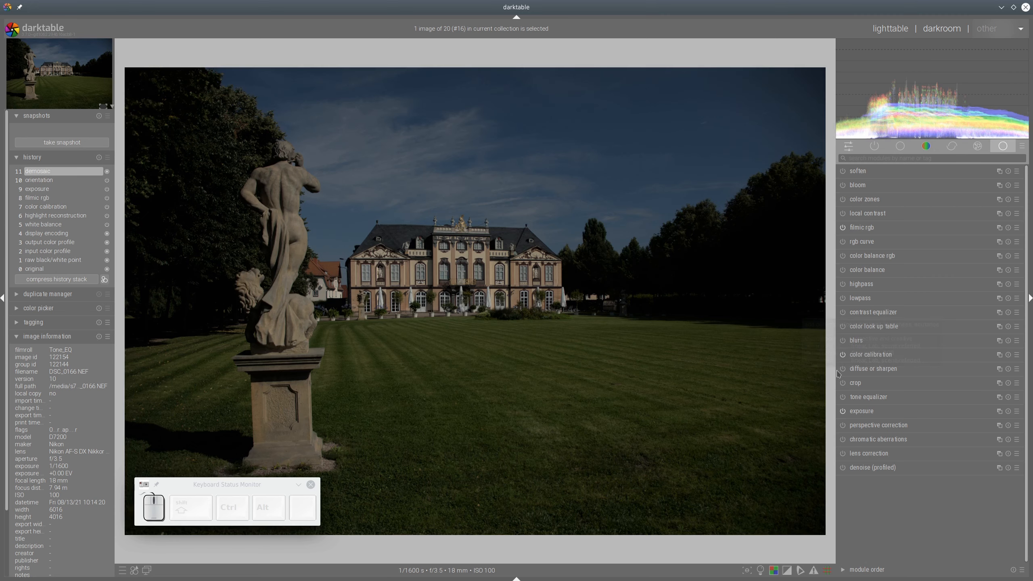
click(873, 413)
click(968, 457)
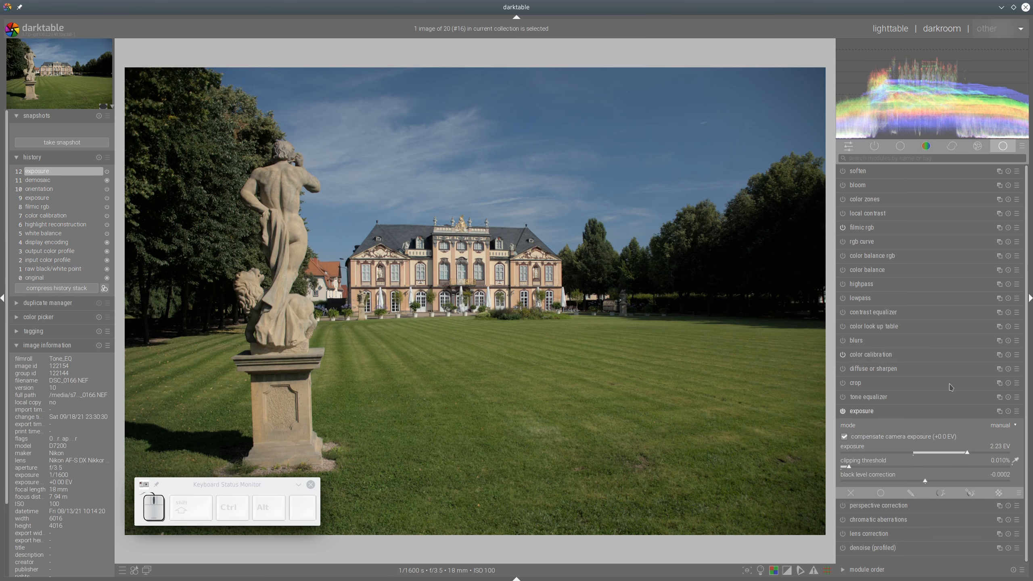
In filmic rgb, set the black relative exposure to -14.00 EV and the white relative exposure to +5.44 EV
click(875, 232)
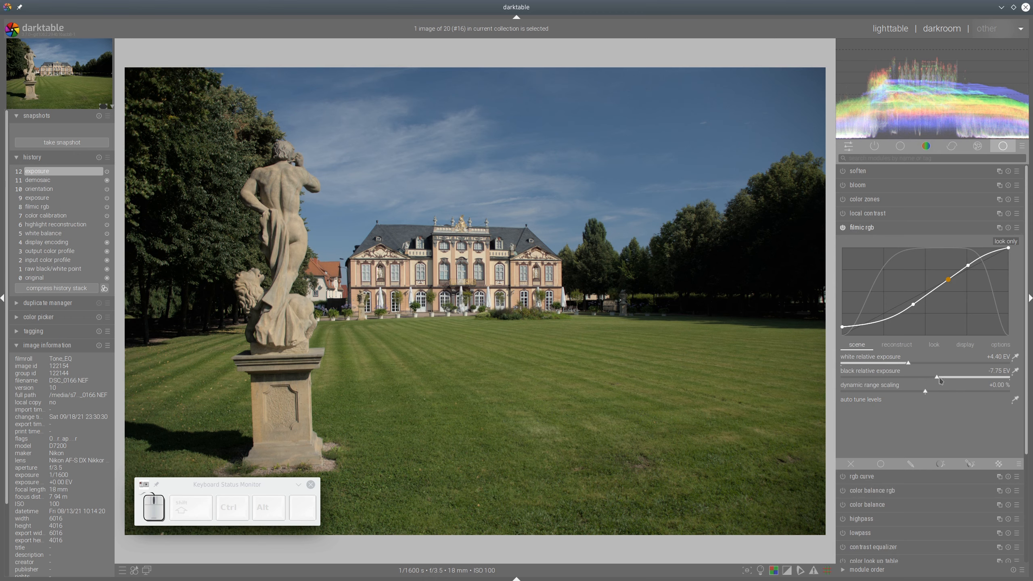
drag(938, 379, 884, 379)
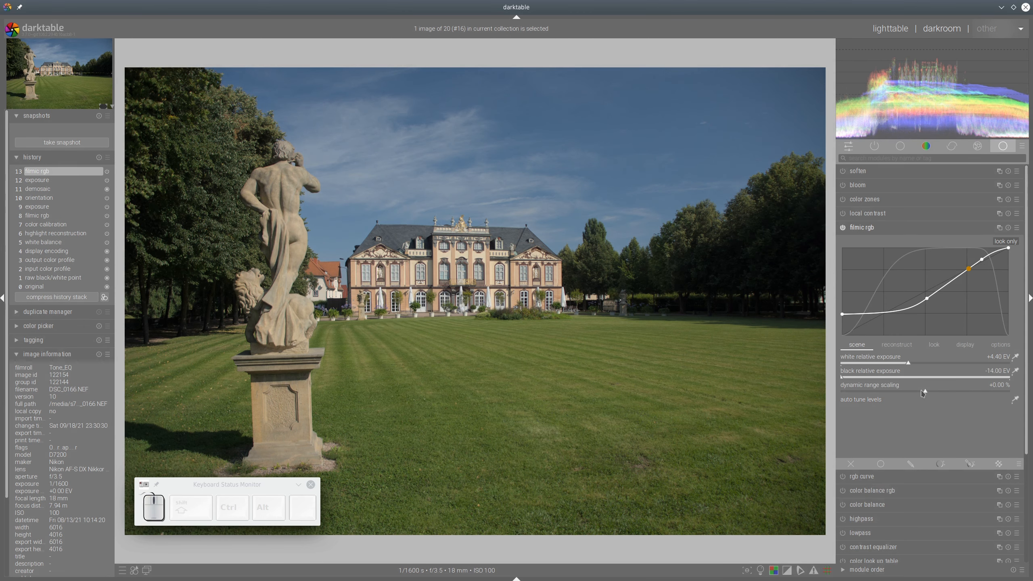
click(938, 364)
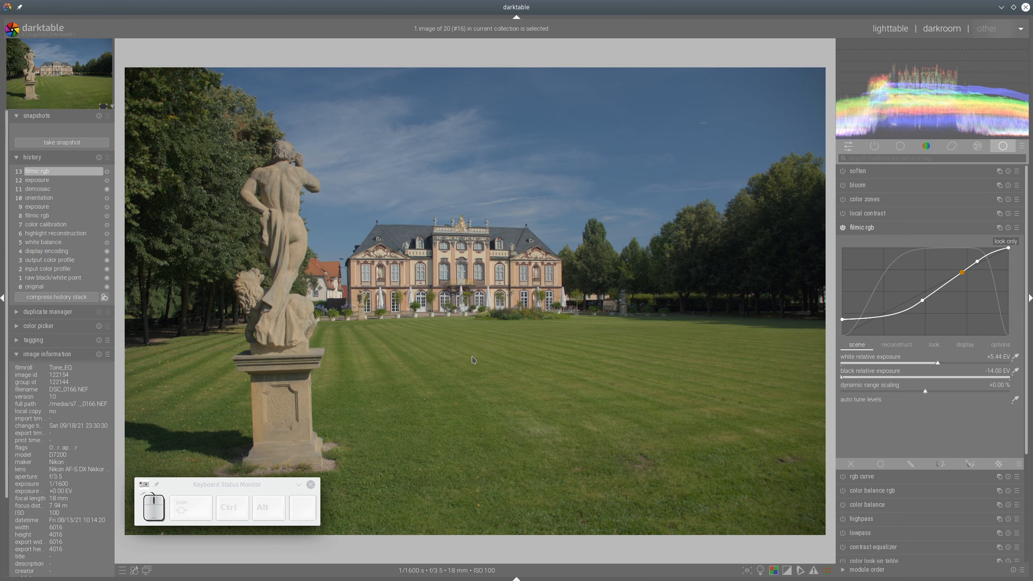
mouse_move(914, 76)
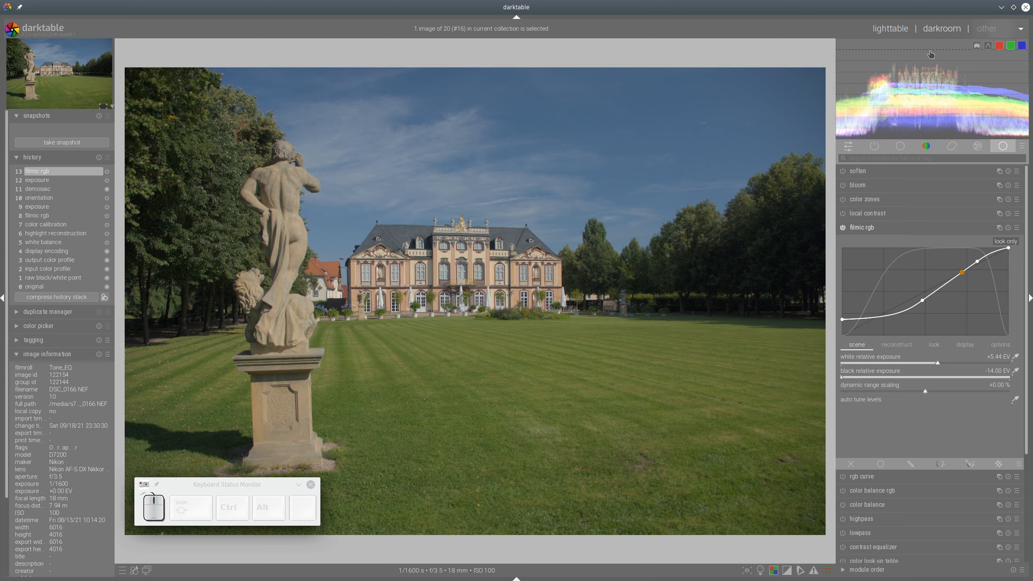
click(870, 227)
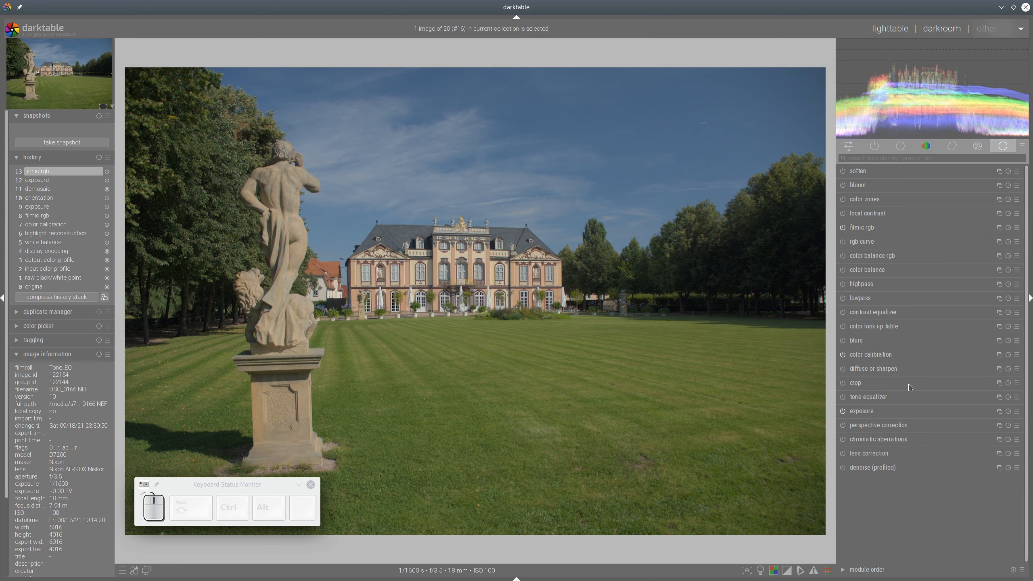
Enable the tone equalizer, auto-adjust its mask exposure compensation and set preserve details to no
click(842, 397)
click(868, 397)
click(988, 411)
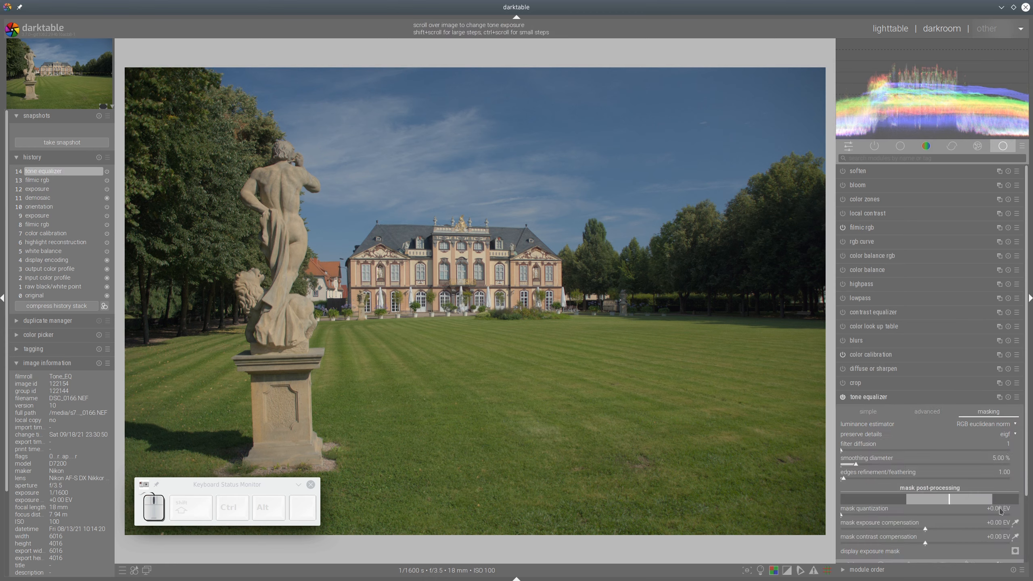
click(1015, 523)
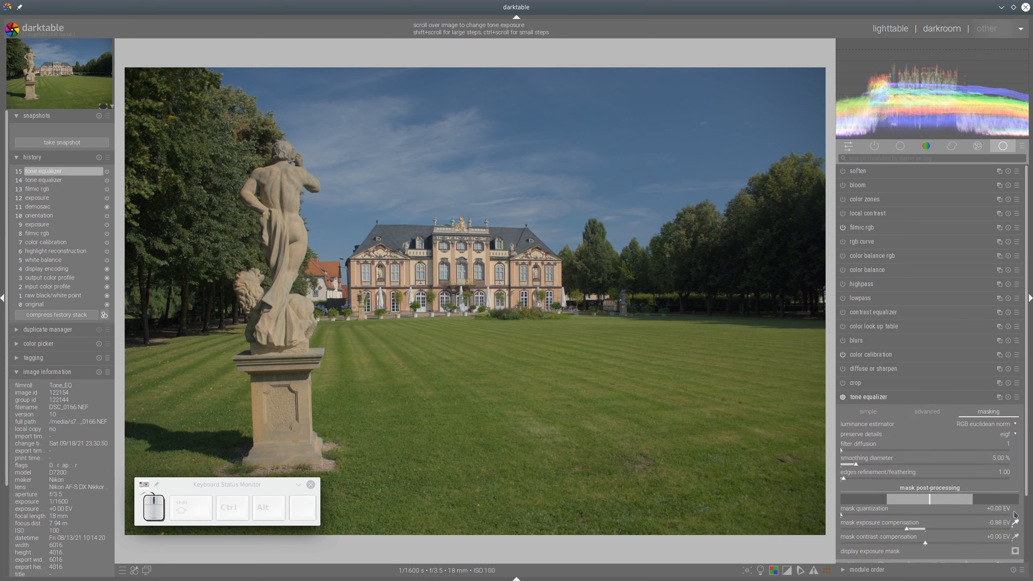
click(1012, 436)
click(1011, 392)
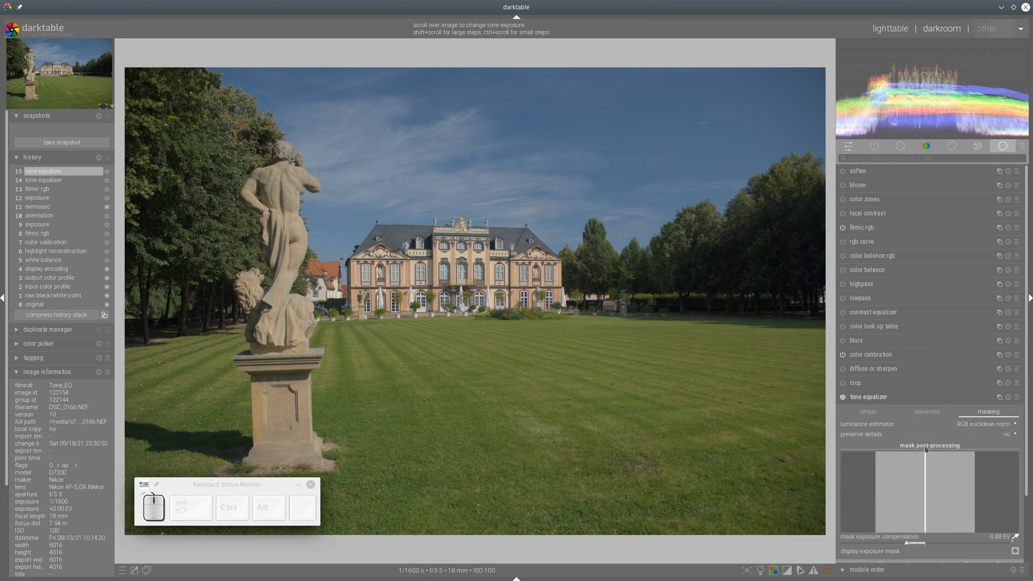
click(931, 411)
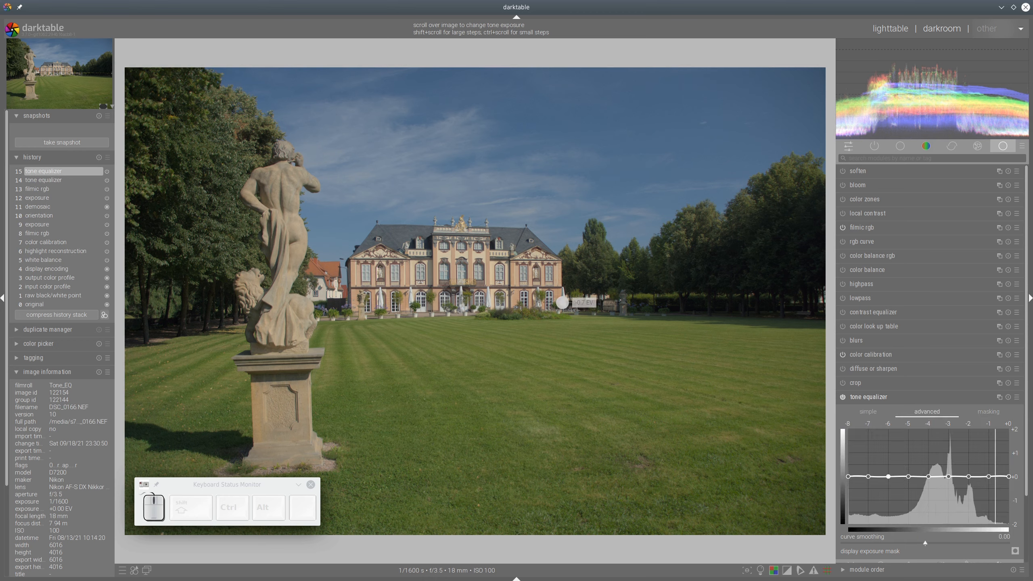
Set the tone equalizer's mask exposure compensation to -1.60 EV while displaying the exposure mask, and hide the mask
click(1015, 551)
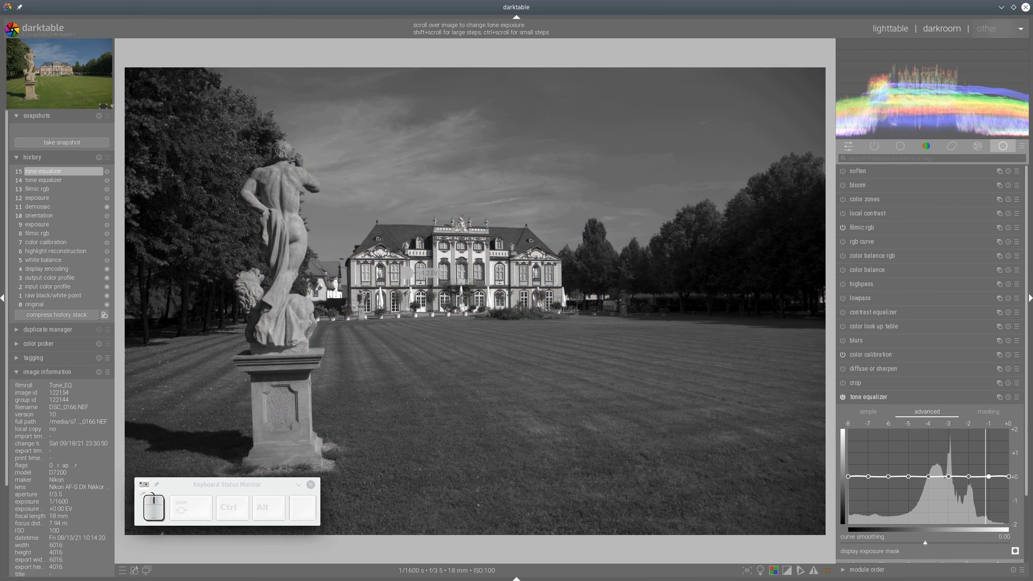
click(986, 415)
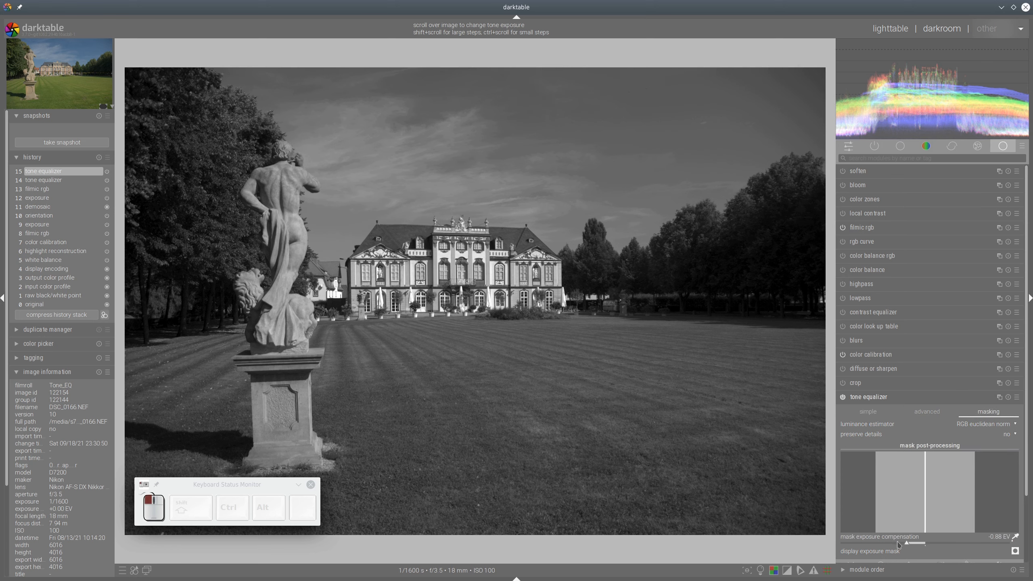
click(897, 544)
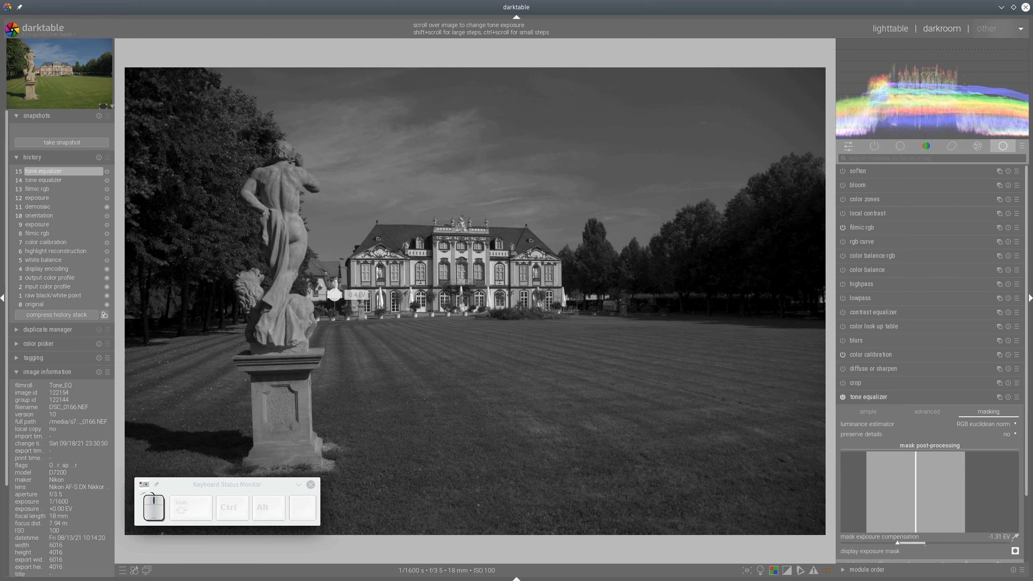
click(892, 544)
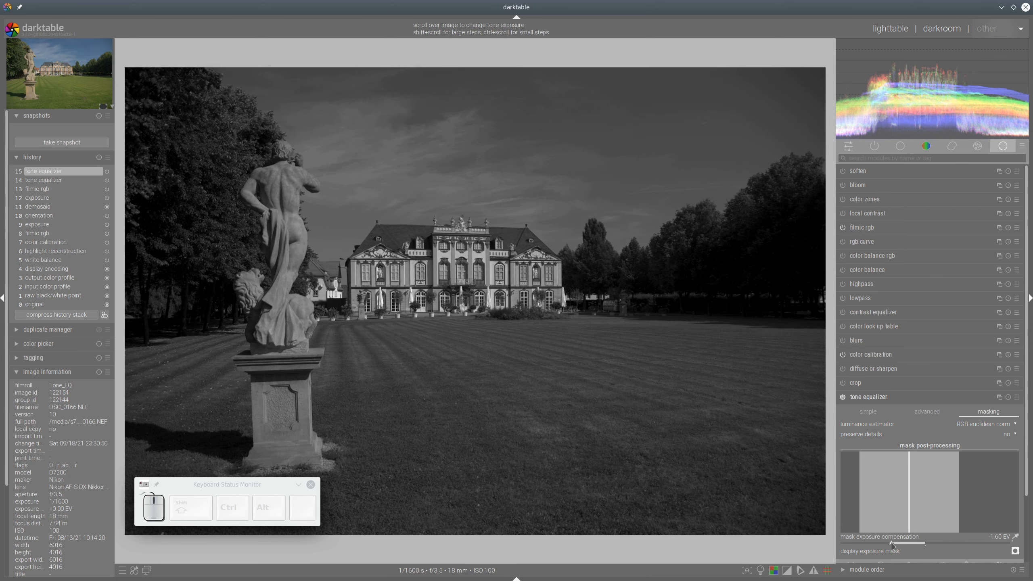
click(927, 412)
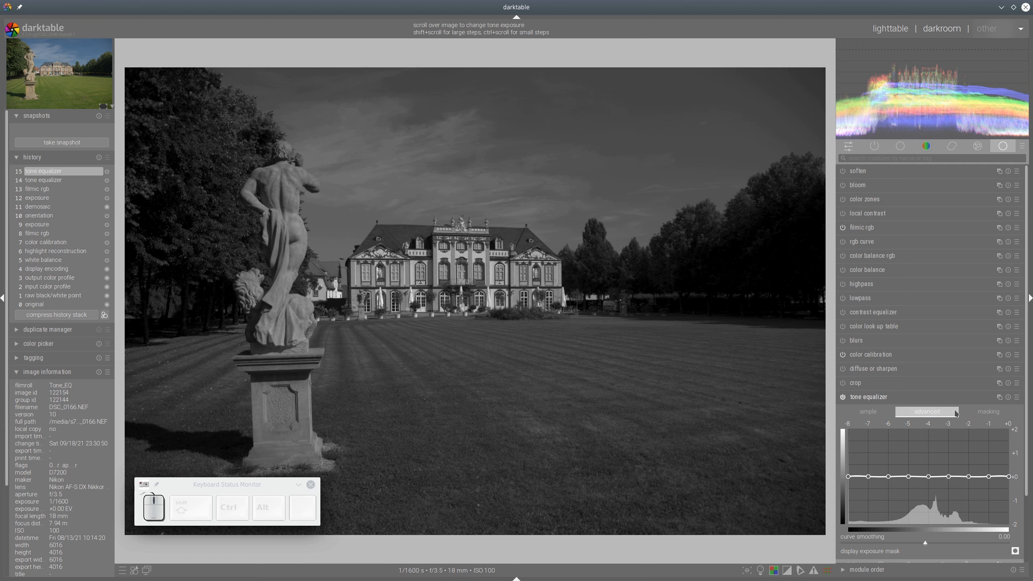
click(981, 415)
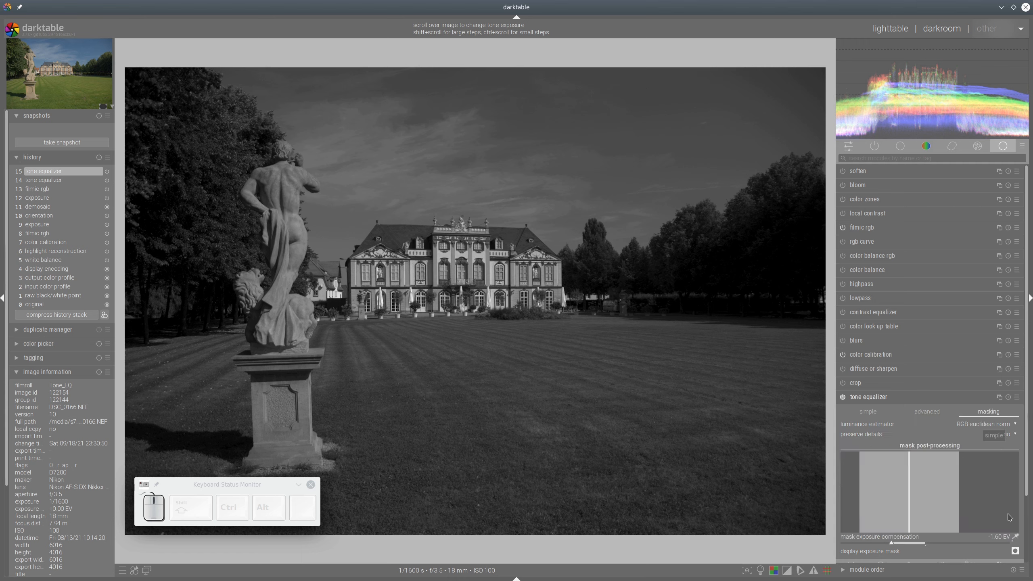
click(920, 415)
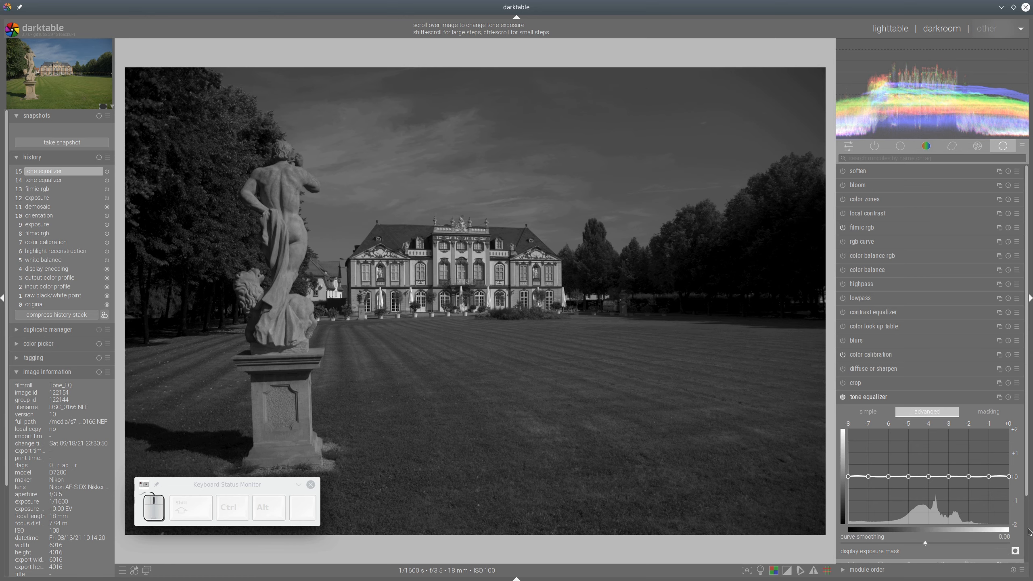
click(1014, 551)
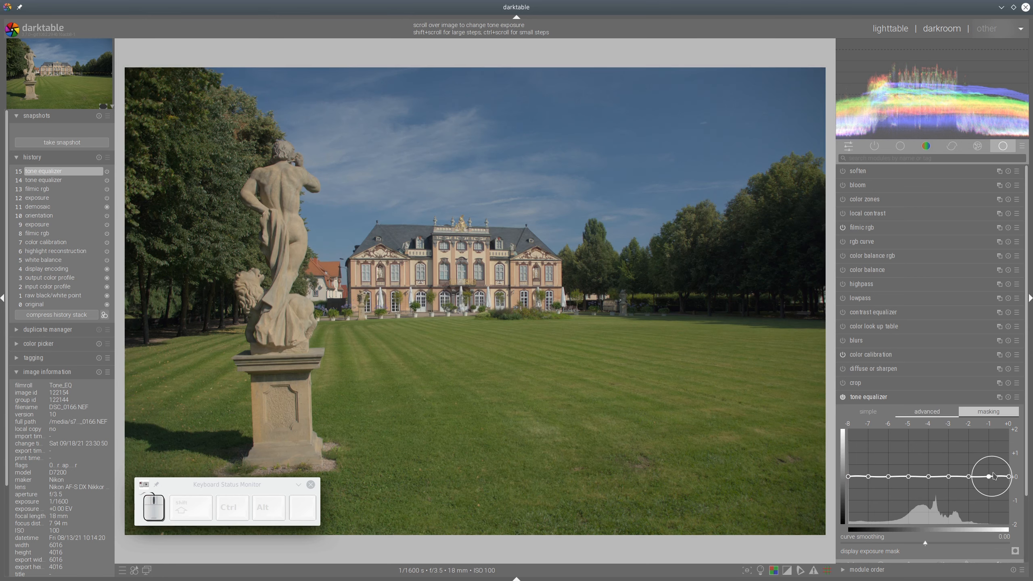
Raise the tone equalizer curve gradually from -4 EV to the highlights, peaking at about +1.2 EV at the -1 EV node
scroll(992, 477, up, 5)
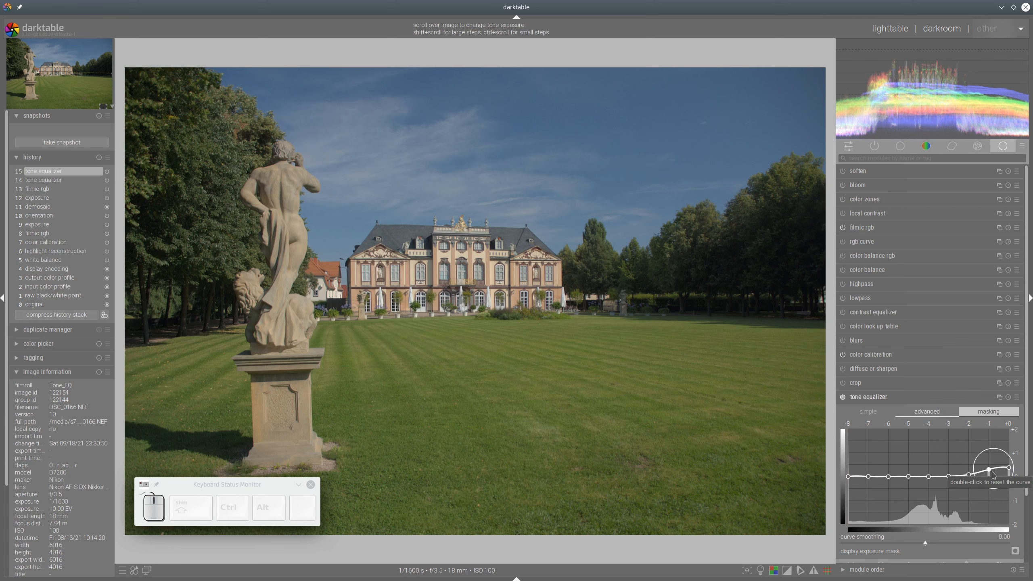
scroll(989, 476, up, 5)
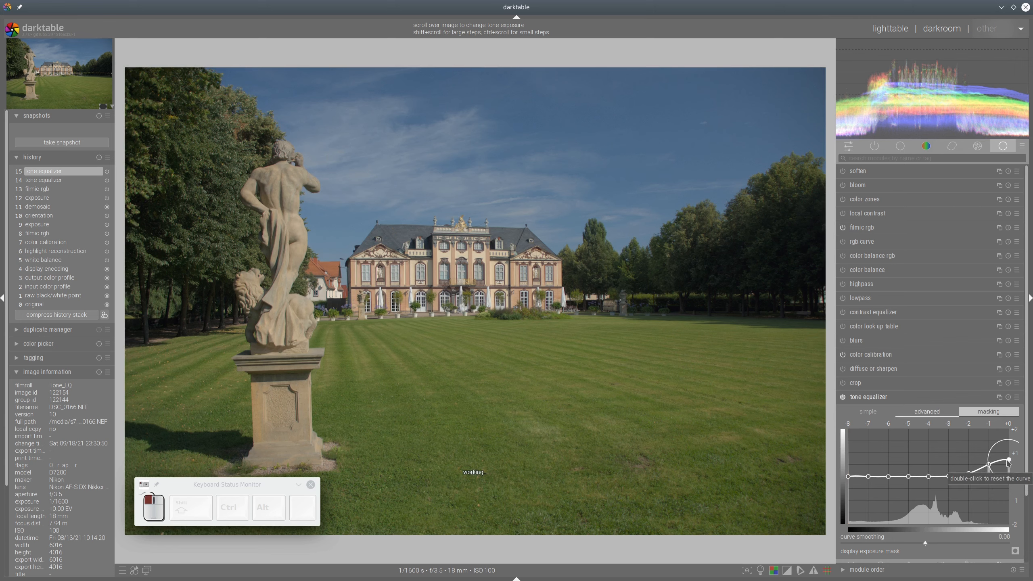
drag(988, 471, 1008, 447)
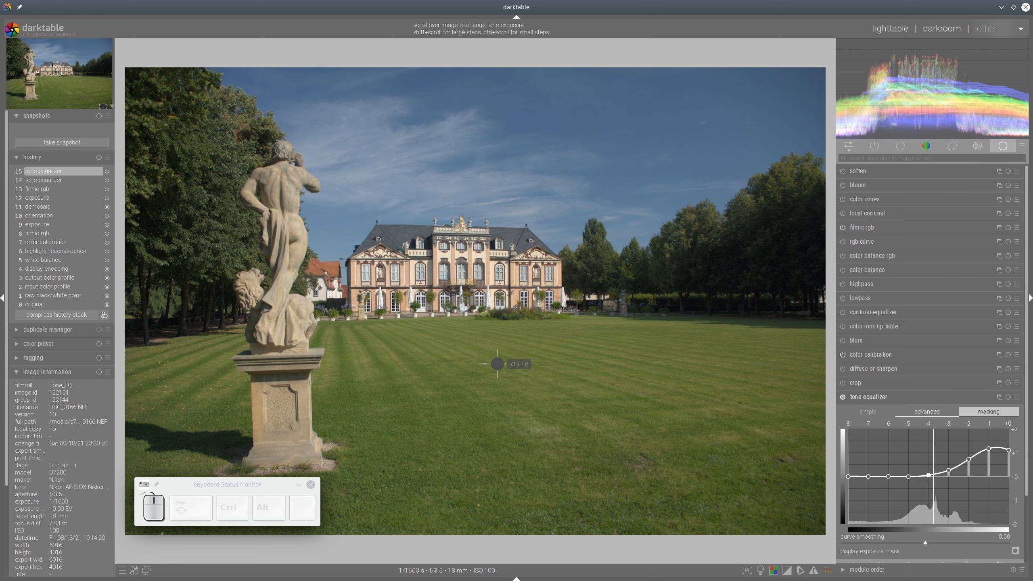
drag(948, 471, 949, 467)
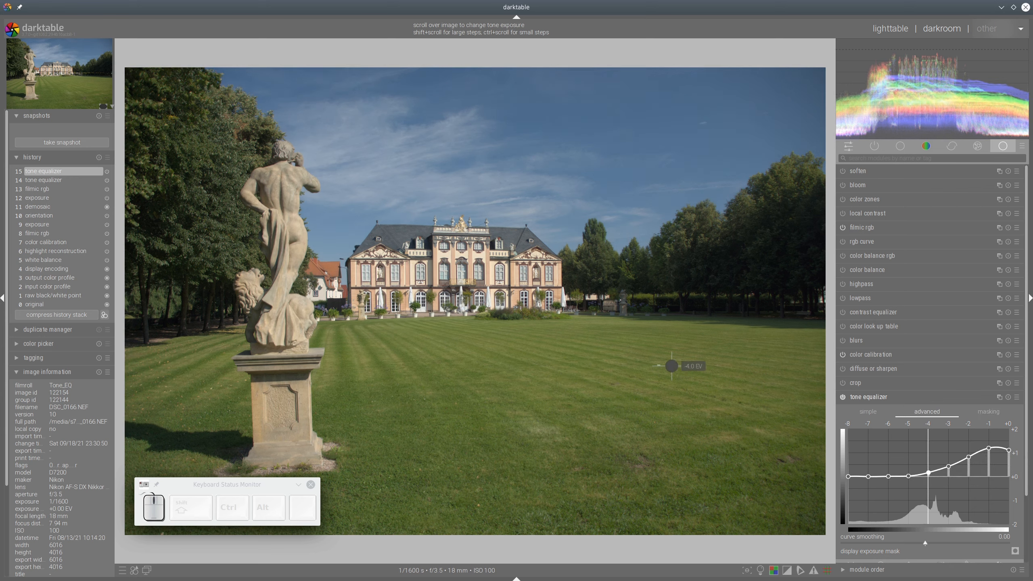
Compare the palace photo with the tone equalizer off and on, leaving it enabled, and collapse the module
click(842, 397)
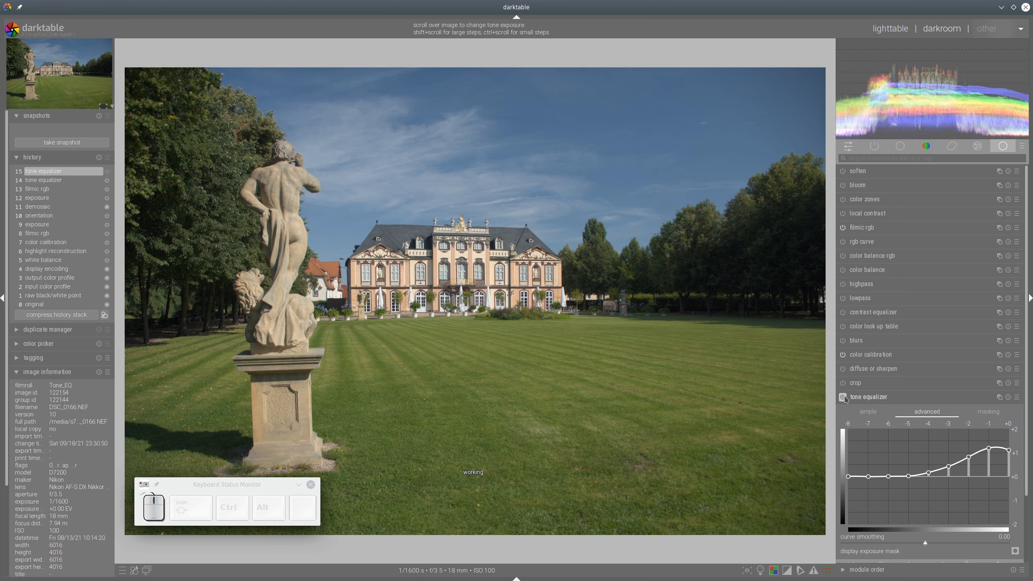
click(842, 396)
click(842, 397)
click(842, 397)
click(842, 397)
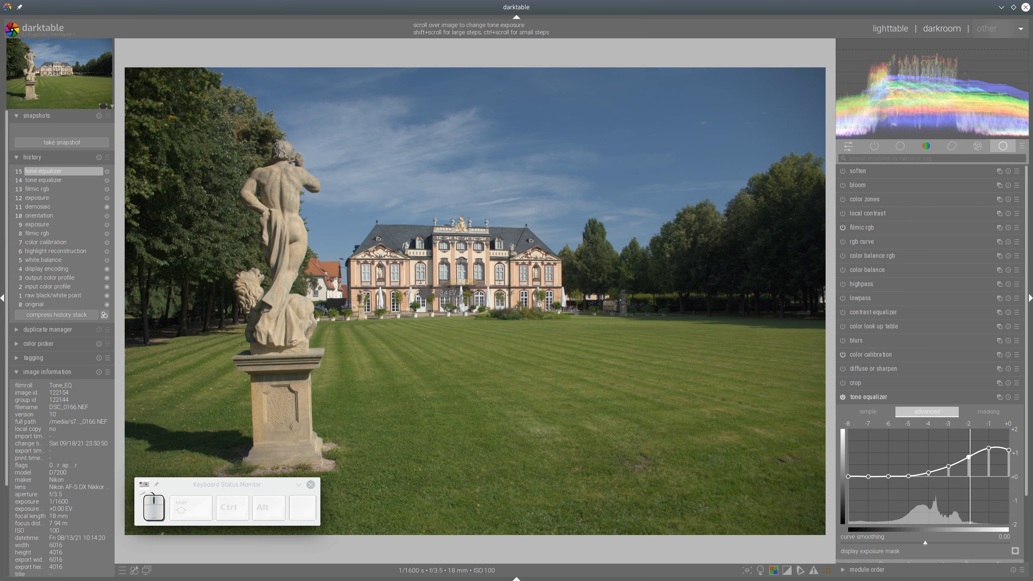
click(842, 397)
click(842, 398)
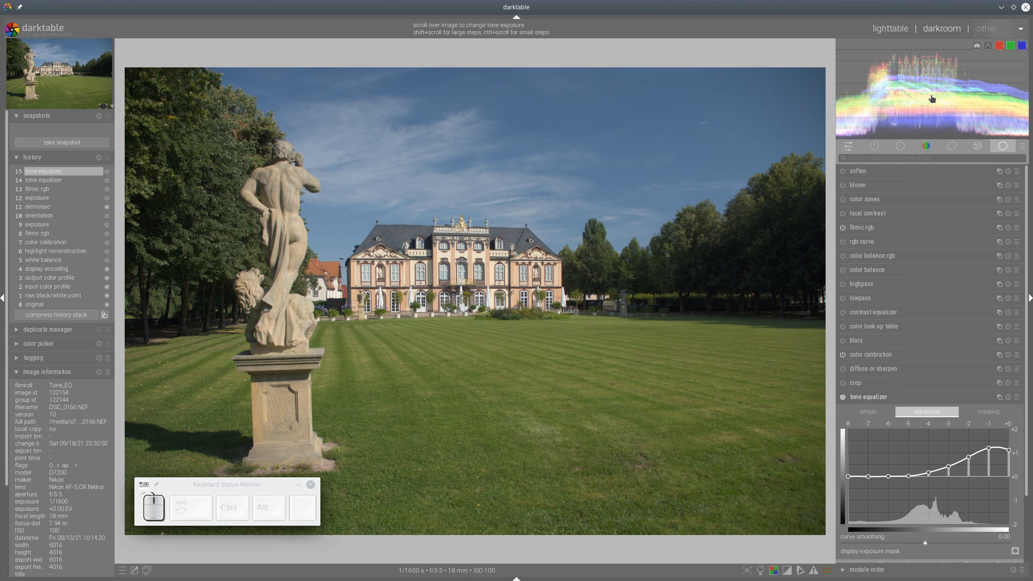
click(885, 398)
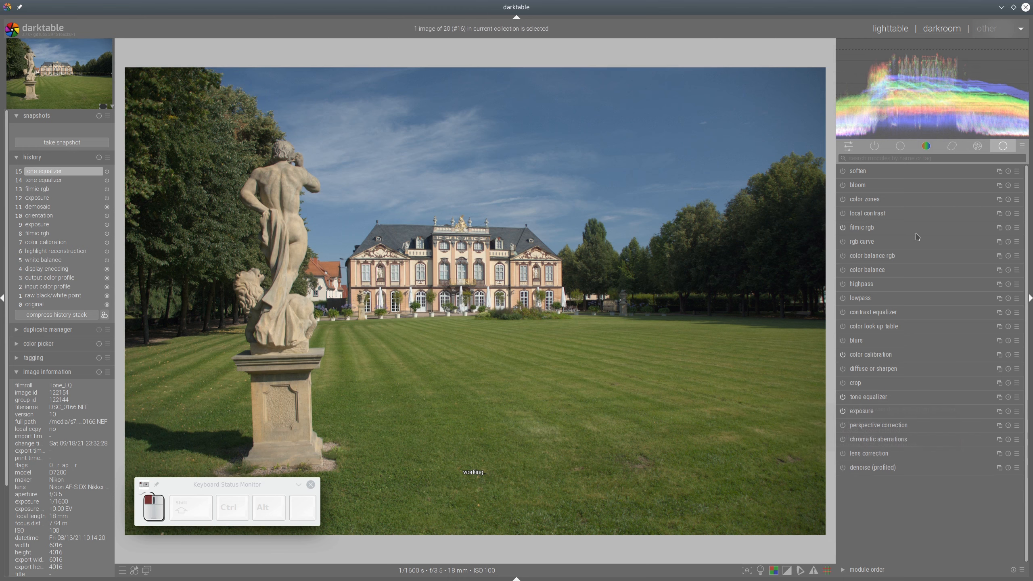
In color balance rgb, set global vibrance 18.33%, global chroma 16.90%, shadows saturation 15.00%, mid-tones saturation 4.52% and highlights brilliance 6.90%
click(887, 259)
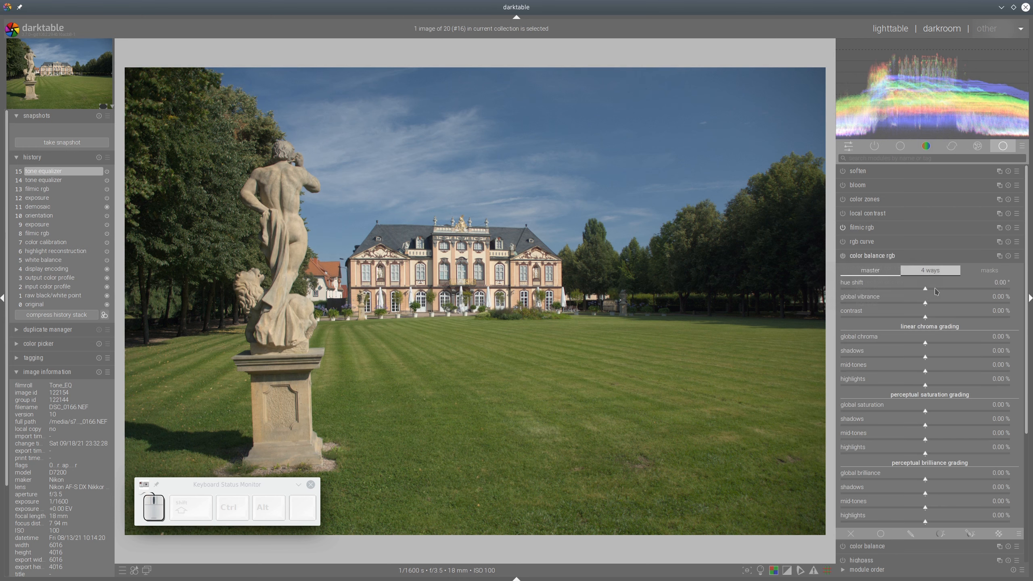
click(954, 303)
click(953, 343)
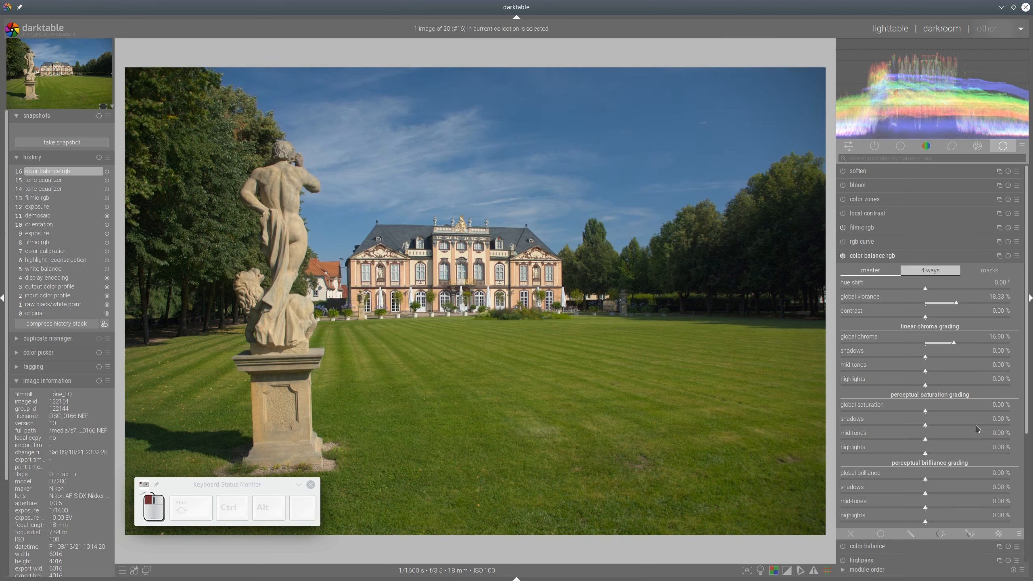
click(975, 426)
click(940, 440)
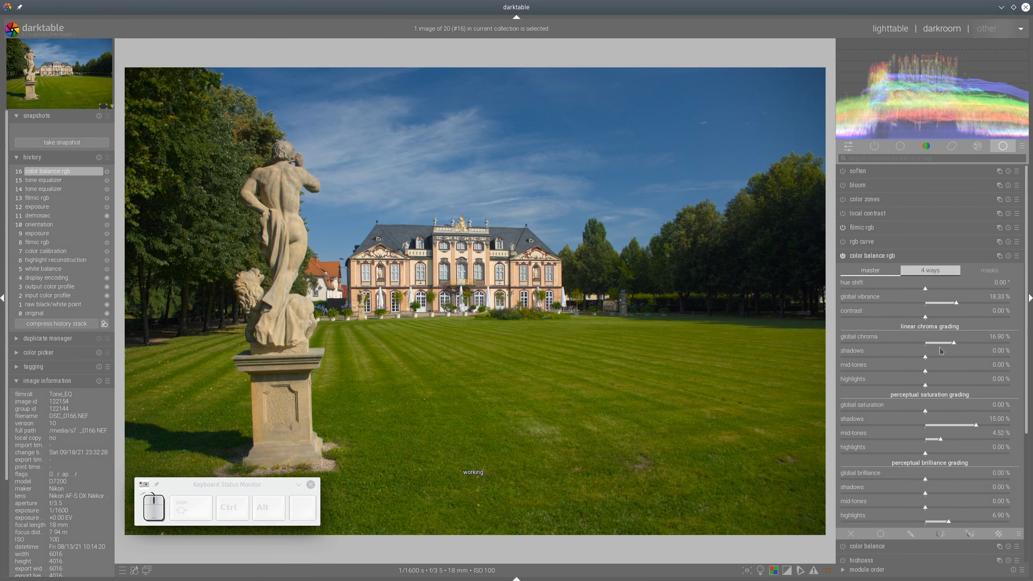
click(903, 256)
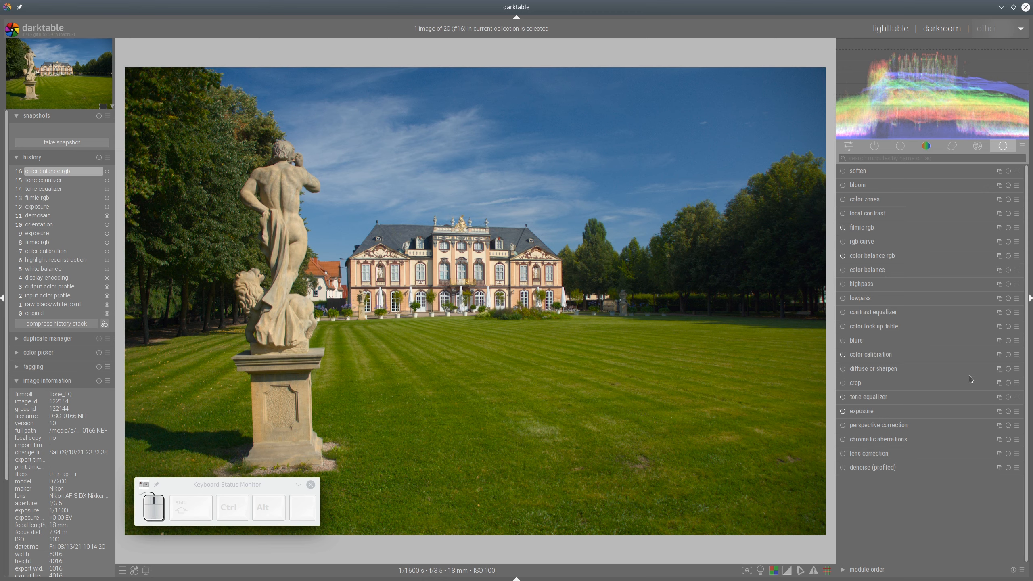
Apply the third "lc new" preset of diffuse or sharpen to the palace photo and return to the lighttable
click(1017, 368)
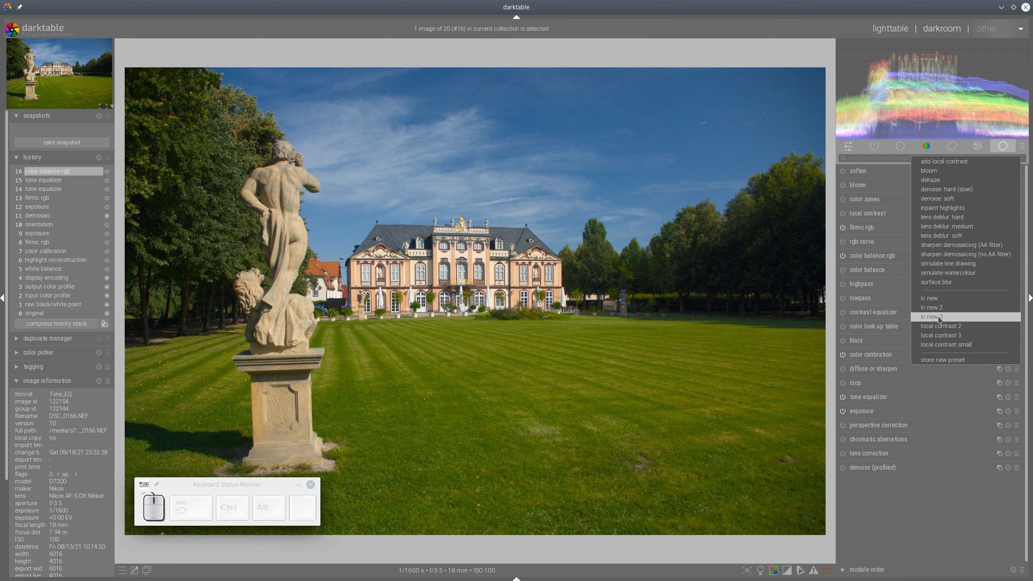
click(939, 317)
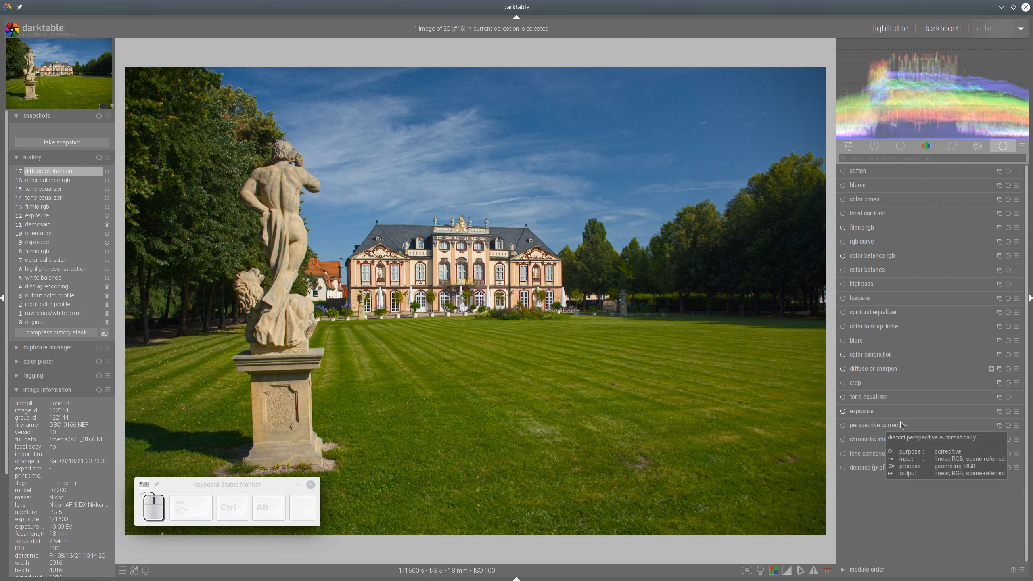
click(889, 29)
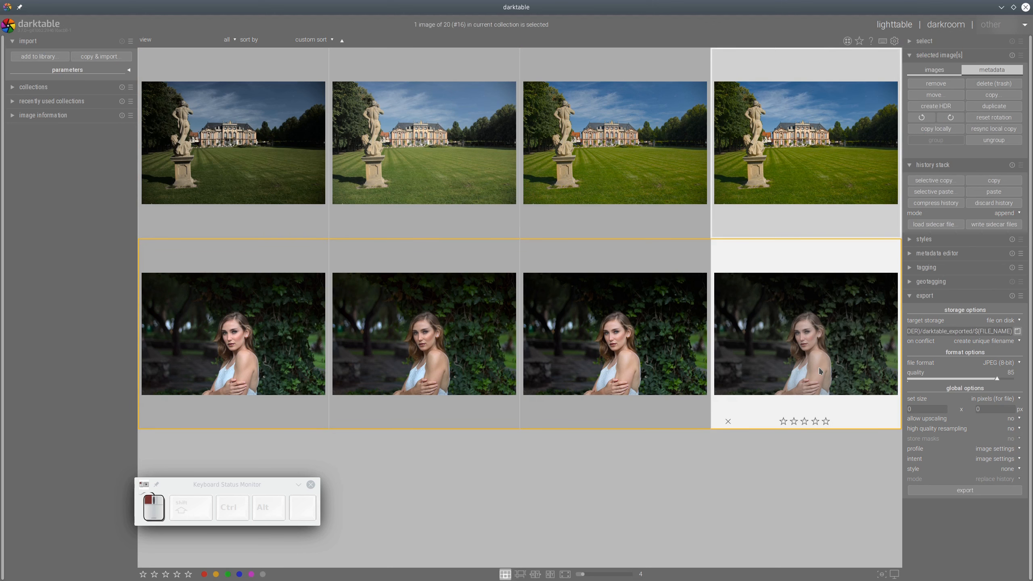
Open the last portrait of the woman in front of the ivy in the darkroom and set its exposure to 0.10 EV
double_click(820, 371)
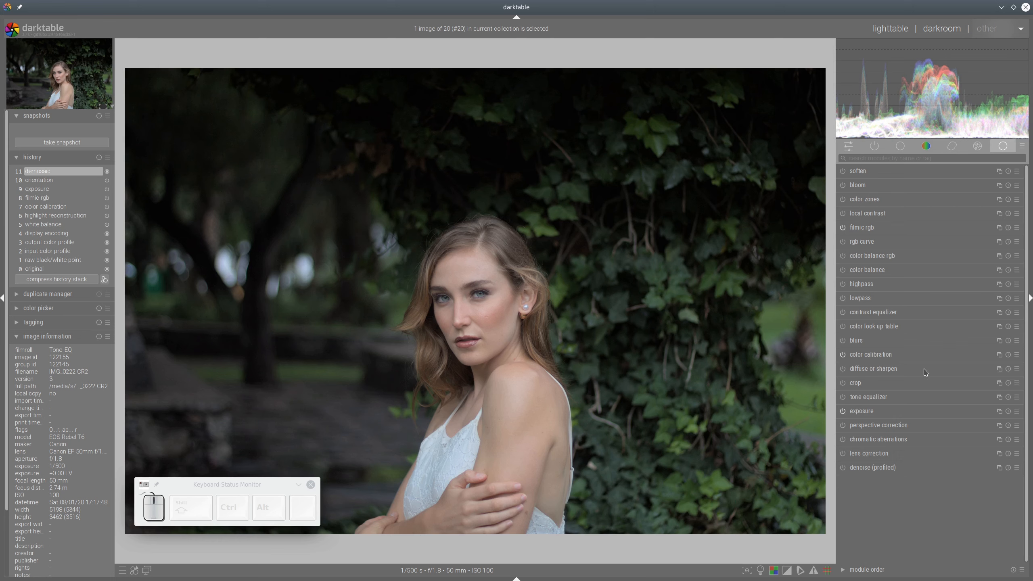
click(871, 412)
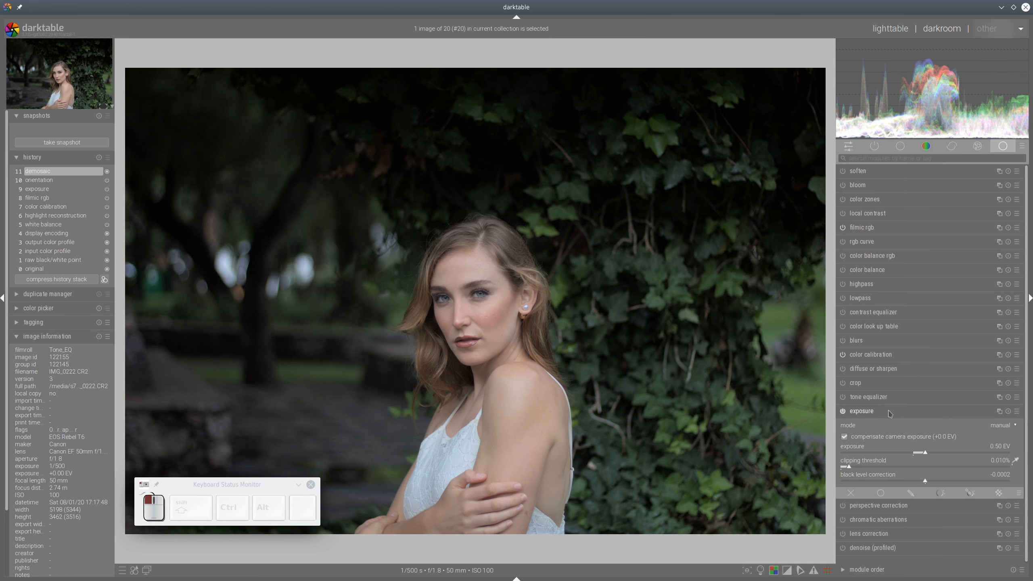
click(916, 454)
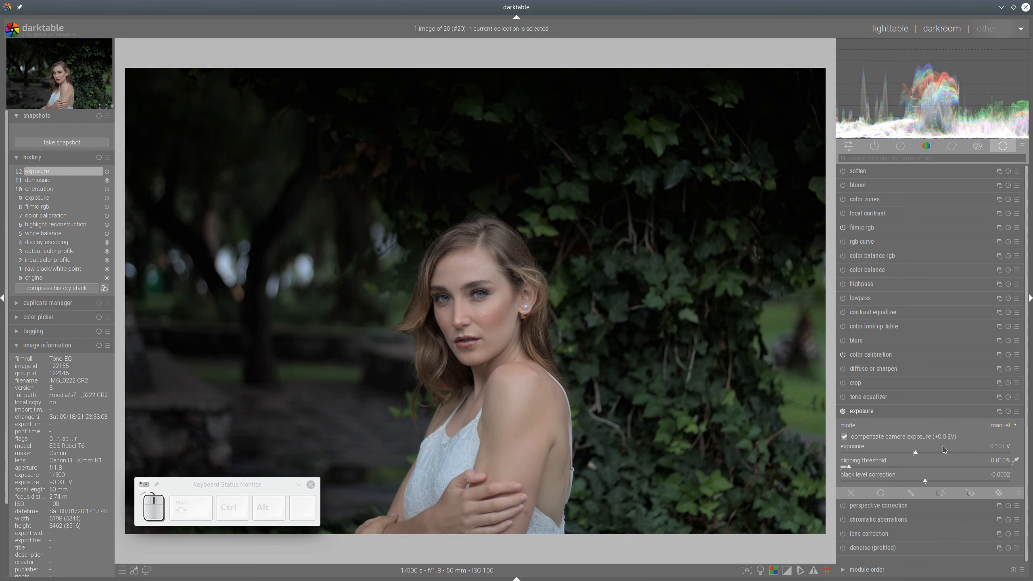
Collapse the exposure module, set the black relative exposure in filmic rgb to -12.17 EV, and collapse filmic rgb
click(896, 412)
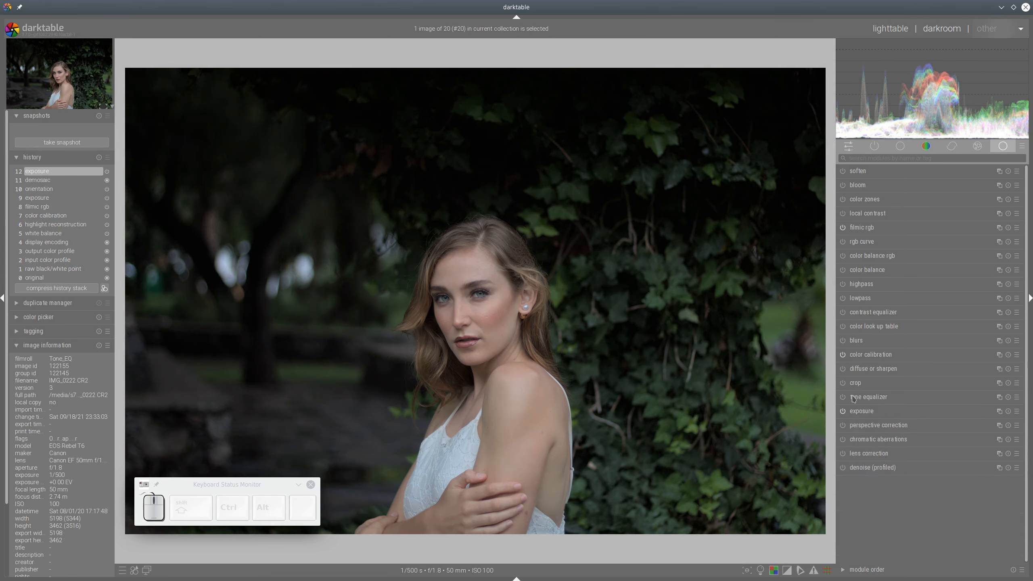
click(856, 229)
click(903, 371)
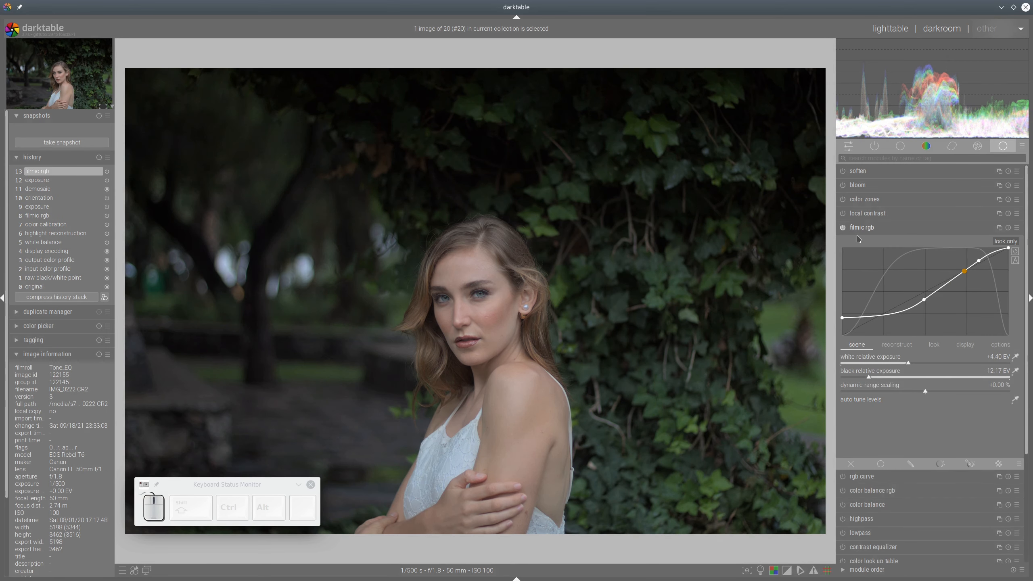
click(871, 229)
click(871, 229)
click(869, 229)
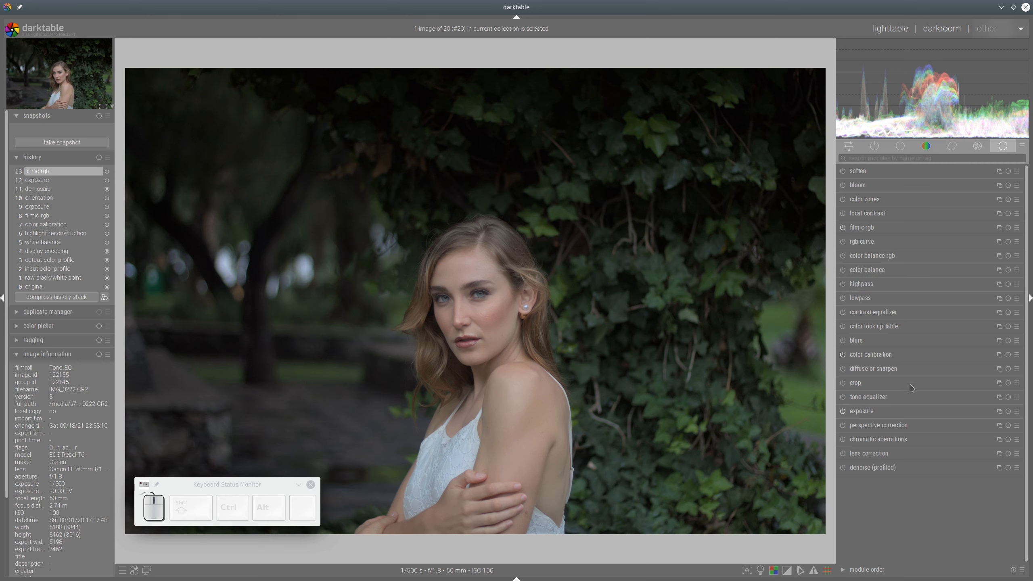
Enable the tone equalizer and set its mask's preserve details option to no
click(843, 396)
click(867, 397)
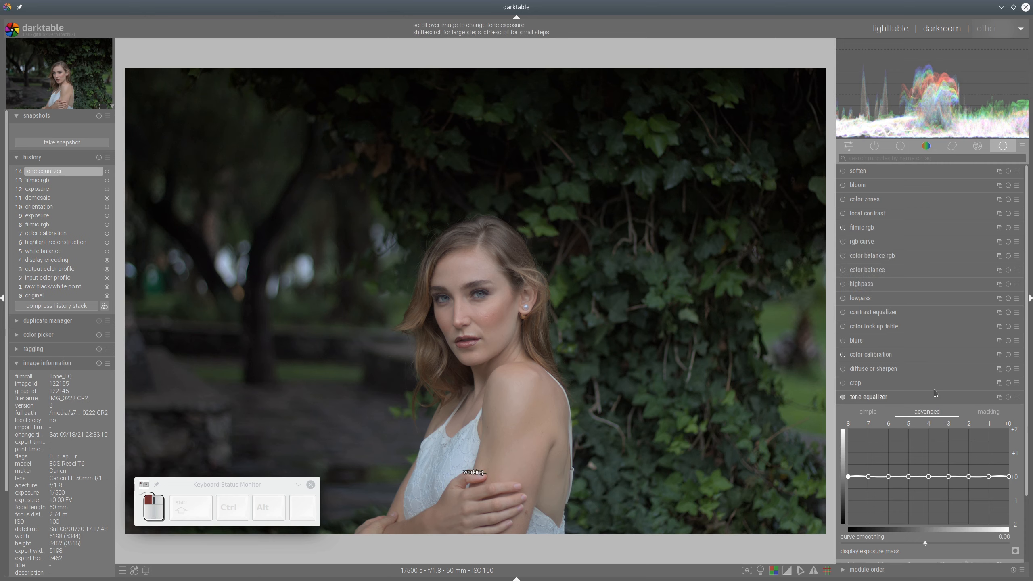
scroll(957, 380, down, 2)
click(983, 333)
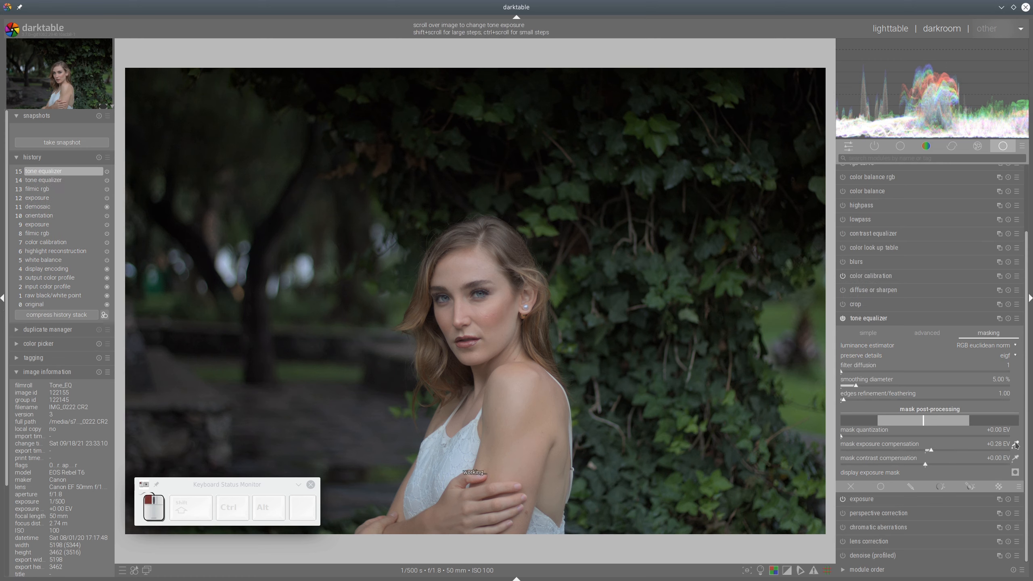
click(1012, 355)
click(1007, 329)
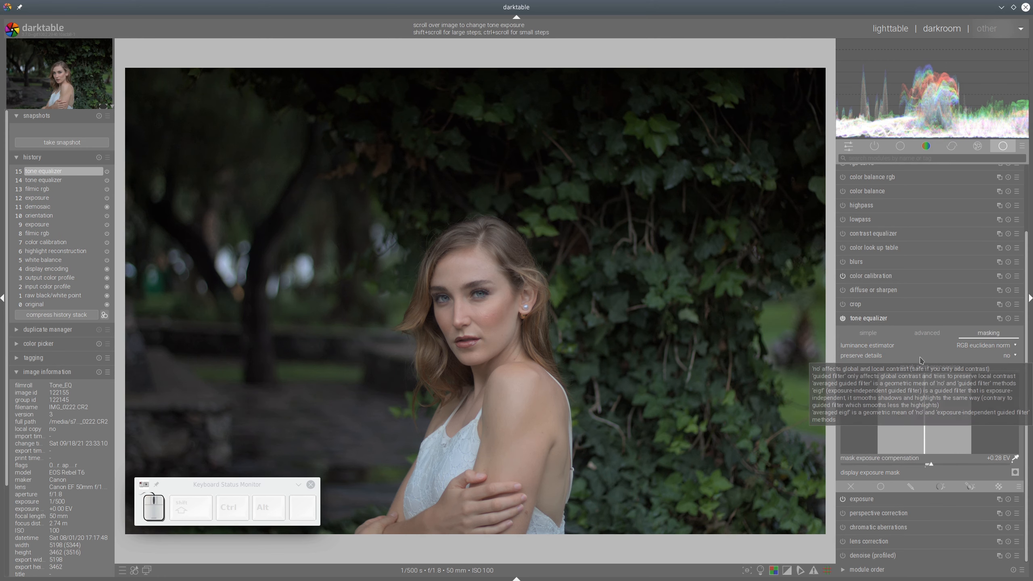
Display the tone equalizer's exposure mask and set mask exposure compensation to -0.86 EV, checking the mask histogram against the curve
click(927, 333)
click(1015, 472)
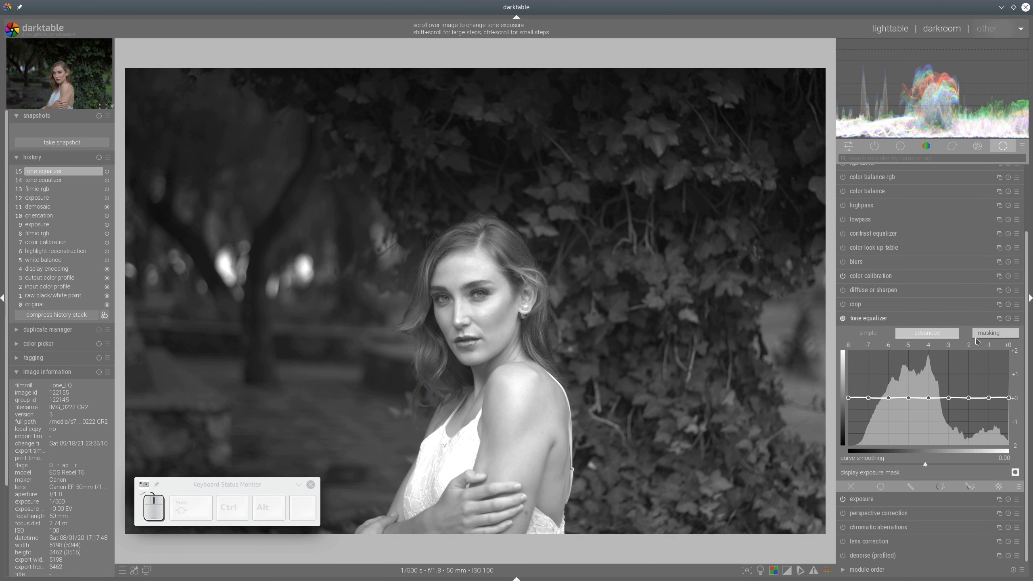
click(994, 335)
drag(909, 463, 916, 465)
click(912, 468)
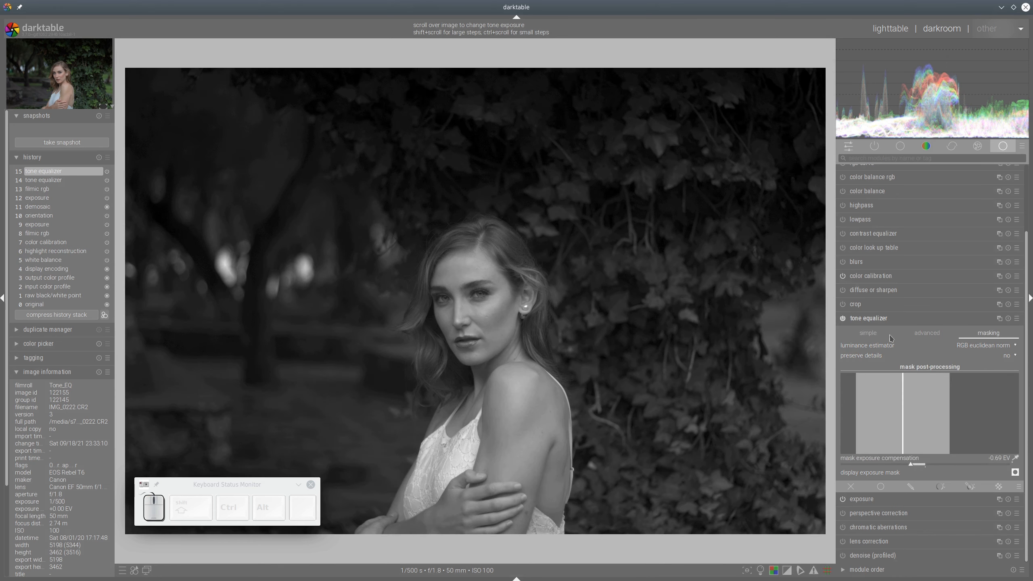
click(925, 334)
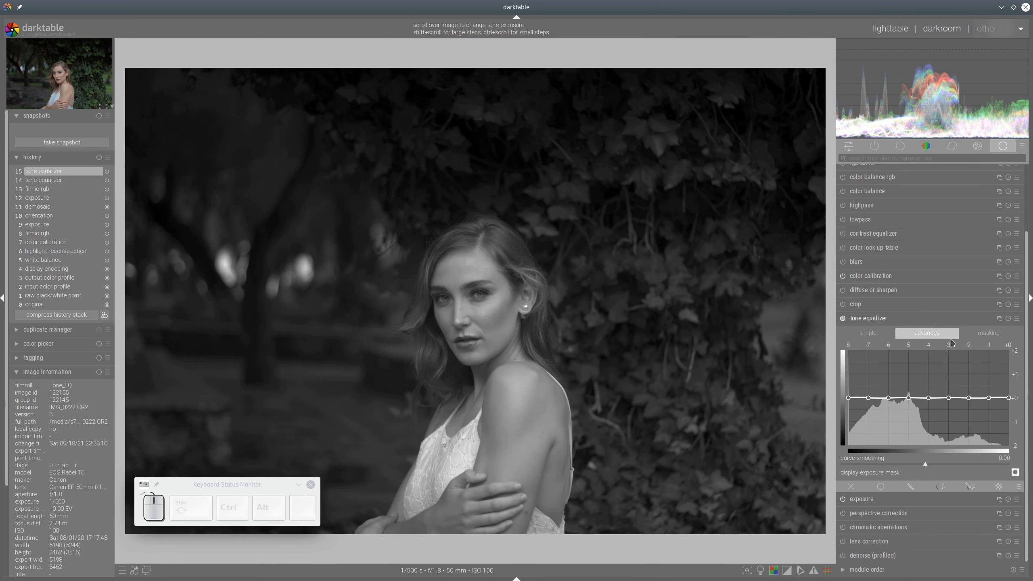
click(985, 333)
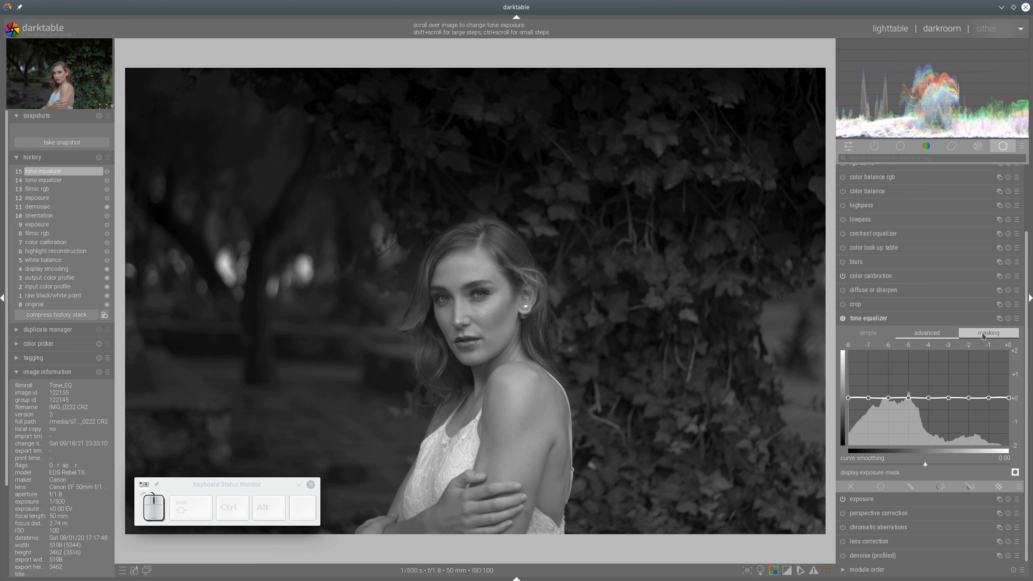
click(907, 464)
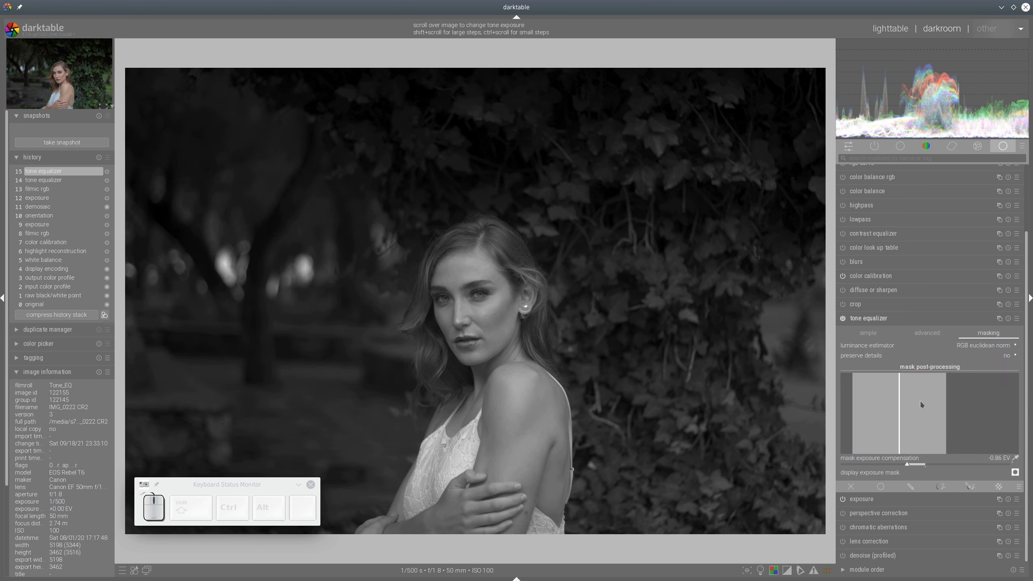
click(926, 332)
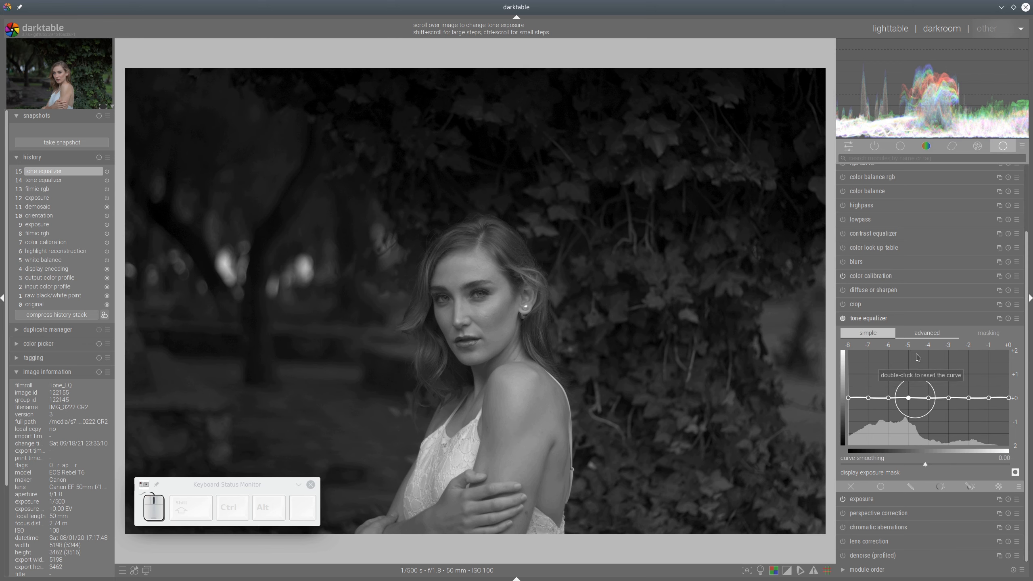
key(shift)
key(shift+super)
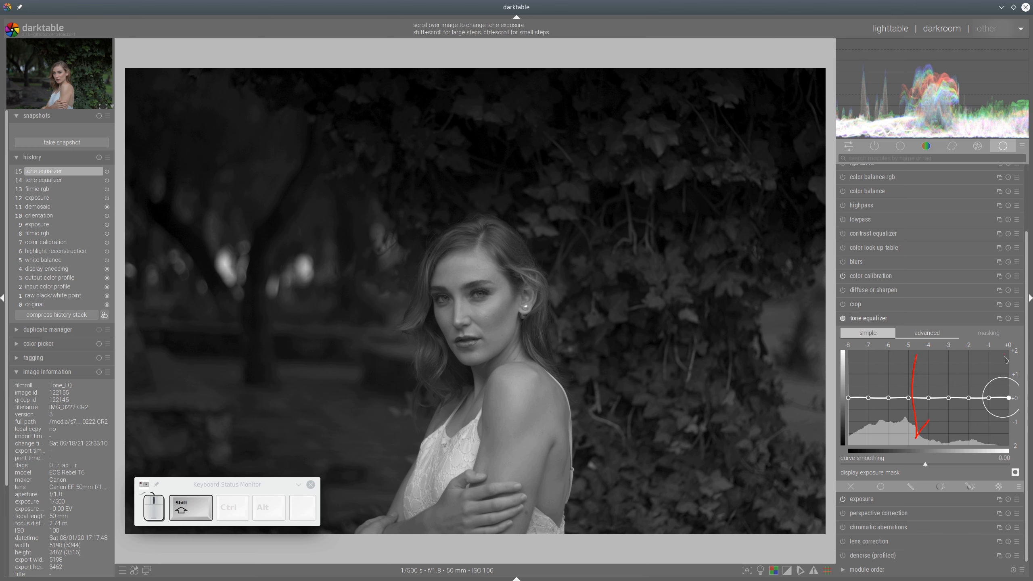
key(shift+super+F11)
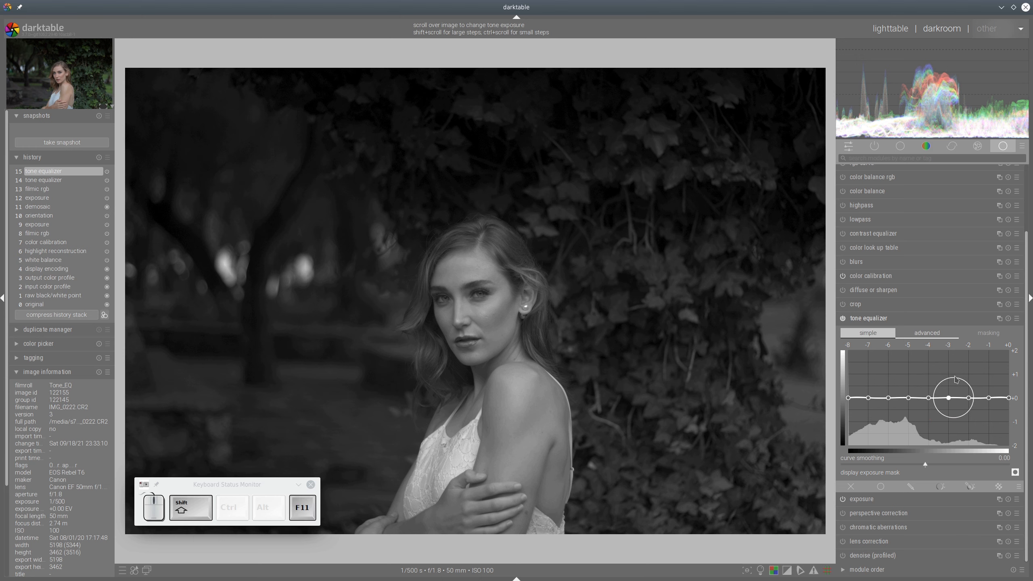
Hide the exposure mask and raise the tone equalizer curve progressively from -3 EV to about +1.2 EV at the brightest node
click(1015, 472)
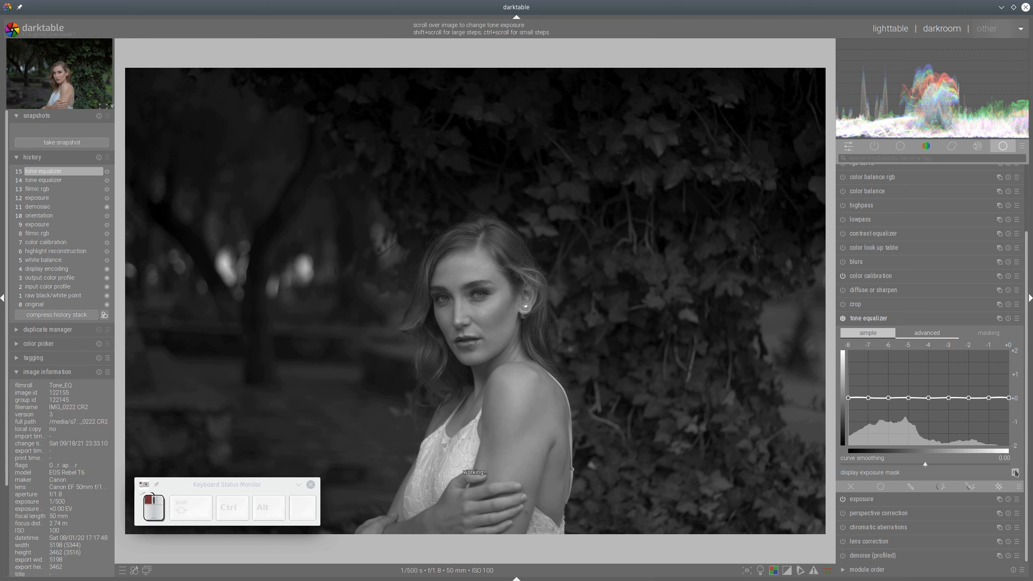
drag(1009, 397, 949, 391)
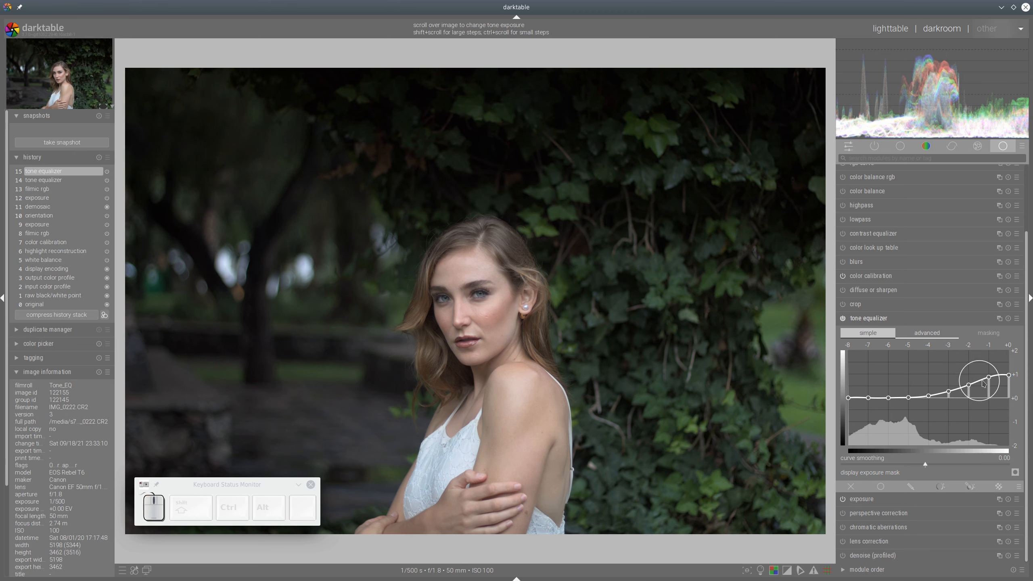
mouse_move(997, 379)
mouse_down()
mouse_move(989, 370)
mouse_move(1009, 370)
mouse_up()
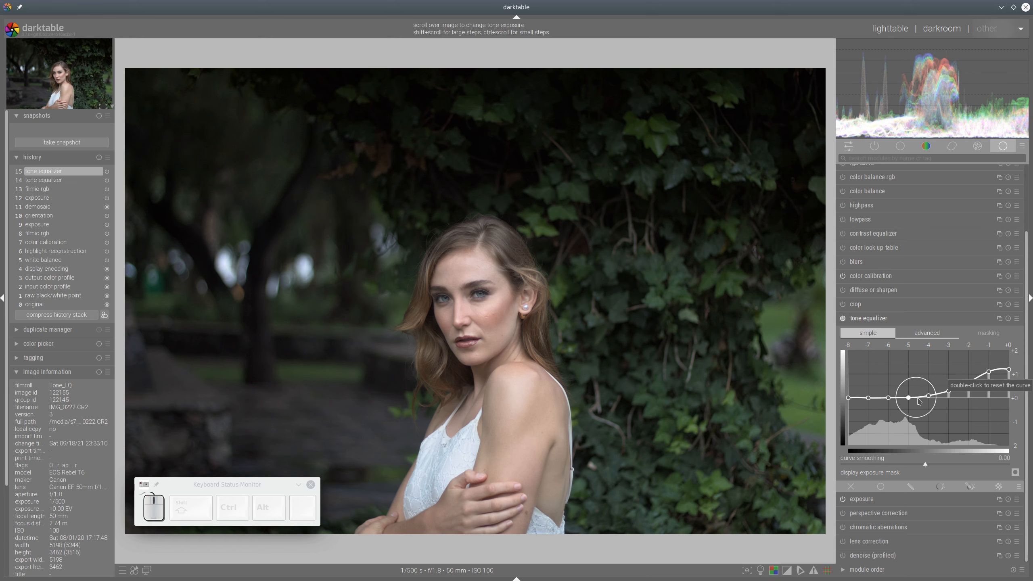
Compare the portrait with the tone equalizer off and on, leave it enabled, and collapse the module
click(842, 318)
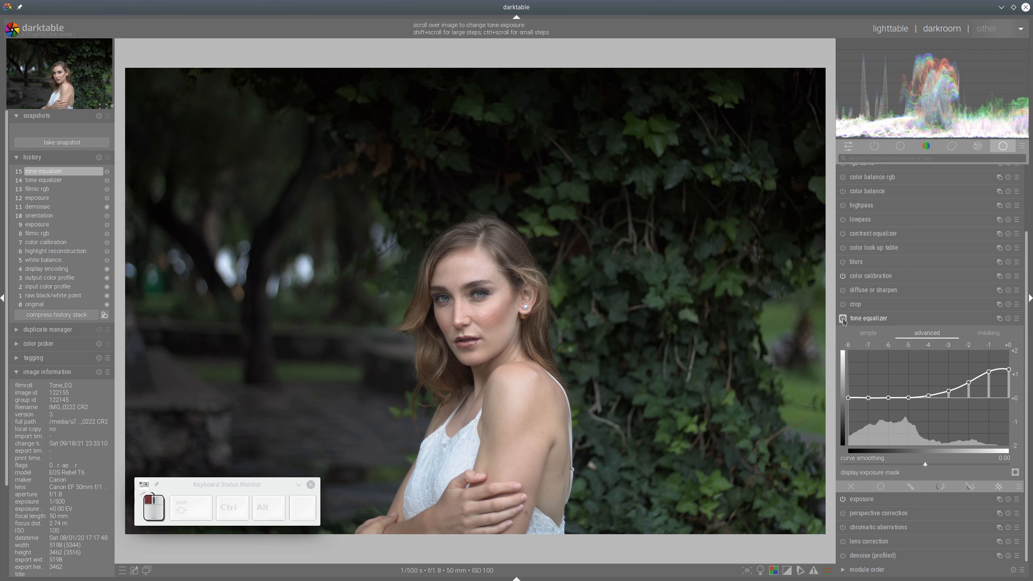
click(842, 319)
click(842, 319)
click(842, 319)
click(842, 318)
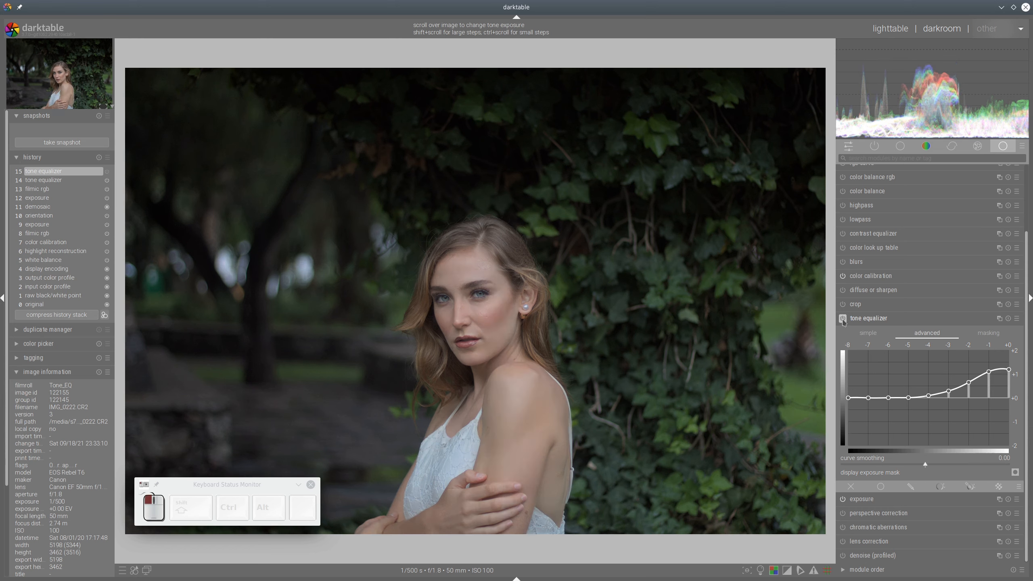
click(842, 318)
click(865, 319)
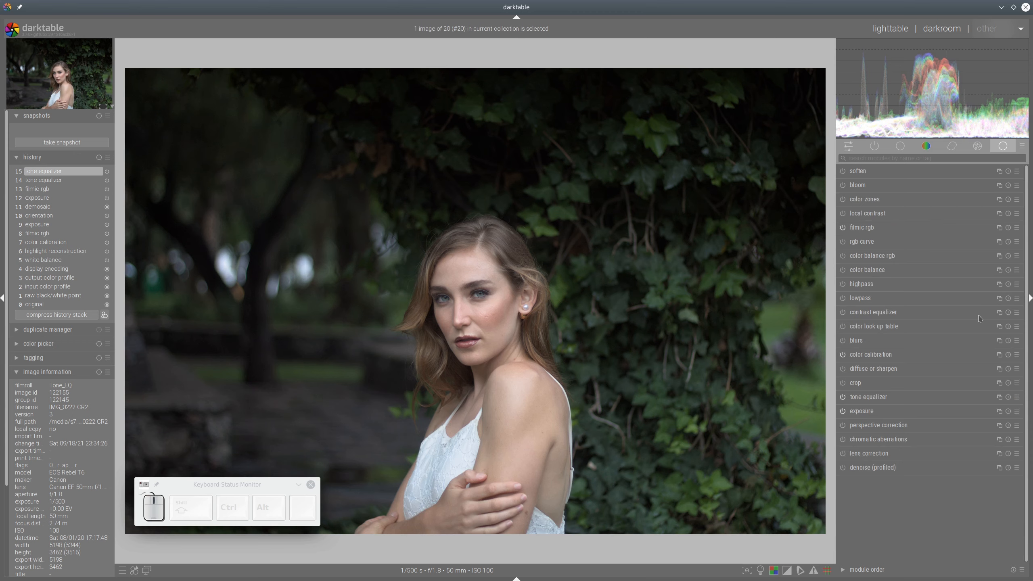
In color balance rgb, set global vibrance 13.10%, global chroma 16.43%, shadows saturation 13.45% and mid-tones saturation 5.48%, and raise highlights brilliance slightly
click(889, 256)
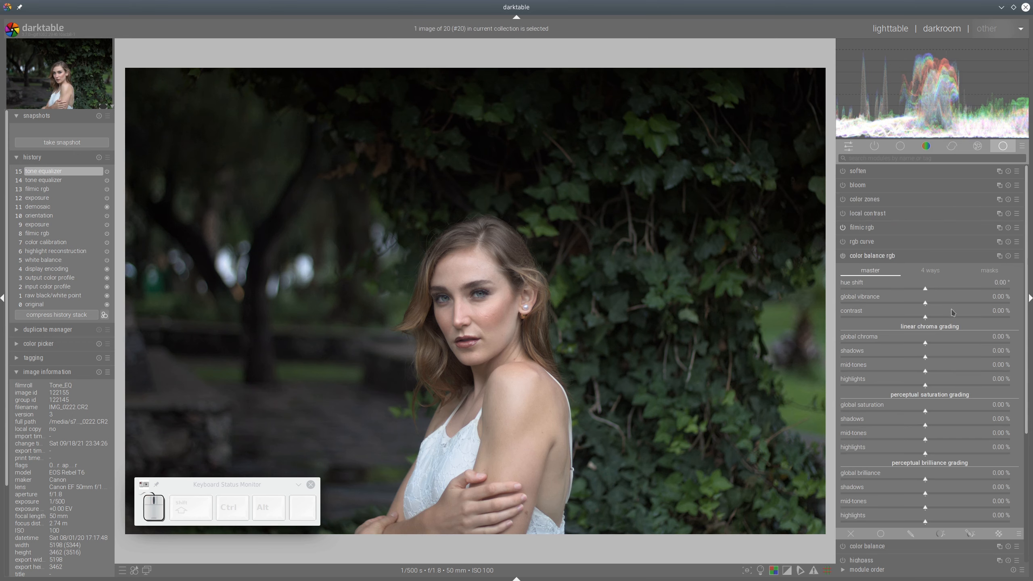
click(947, 302)
click(952, 343)
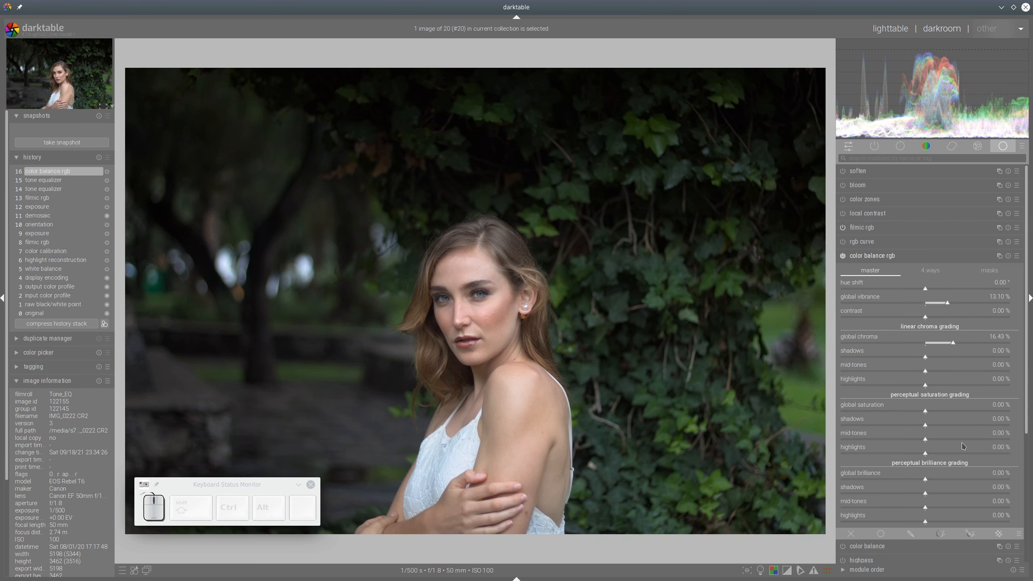
click(971, 425)
click(943, 439)
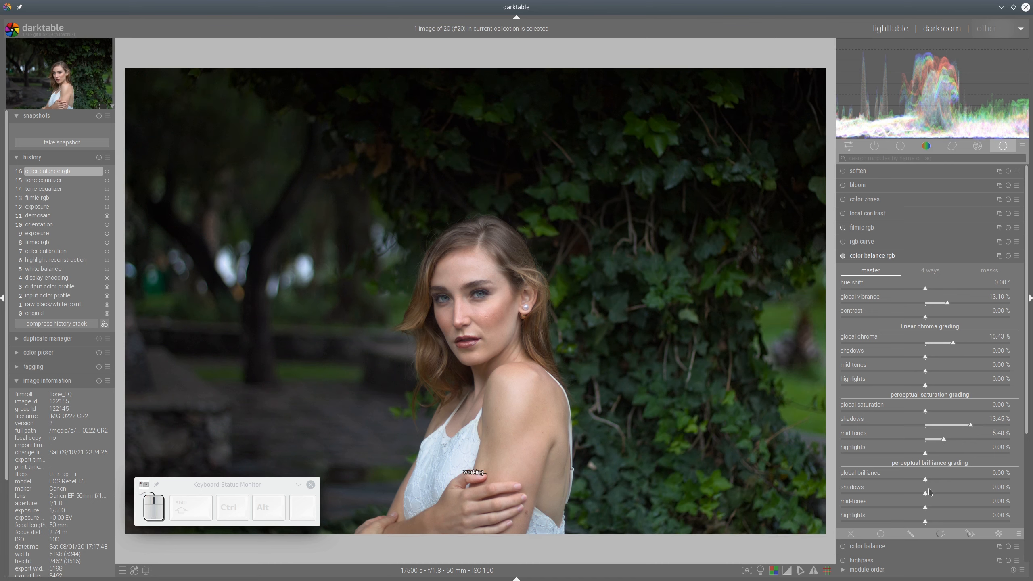
click(939, 522)
click(870, 256)
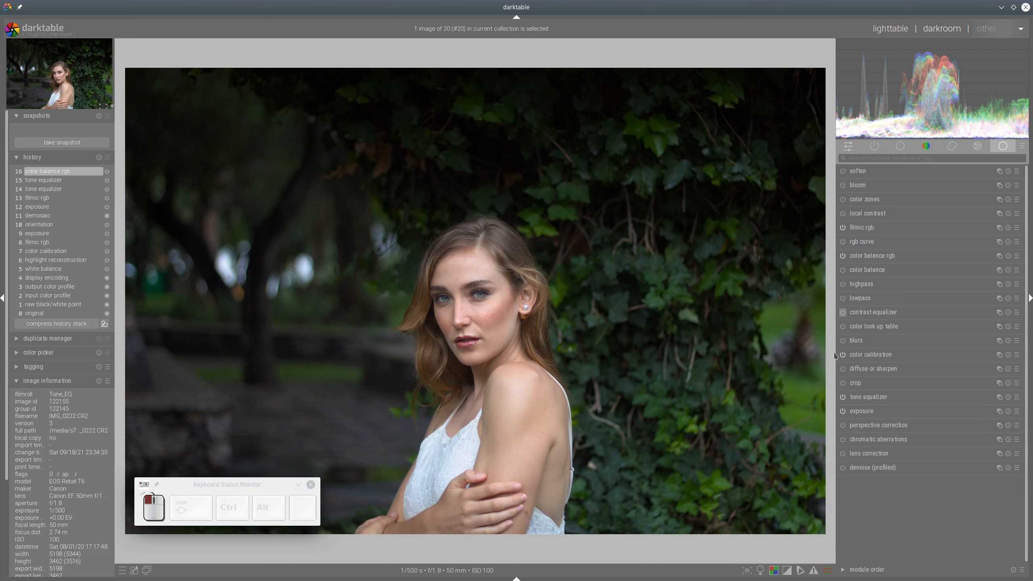
Apply the diffuse or sharpen preset with 8 iterations and 512 px max radius, raise its edge threshold, and collapse the module
click(1017, 369)
click(937, 318)
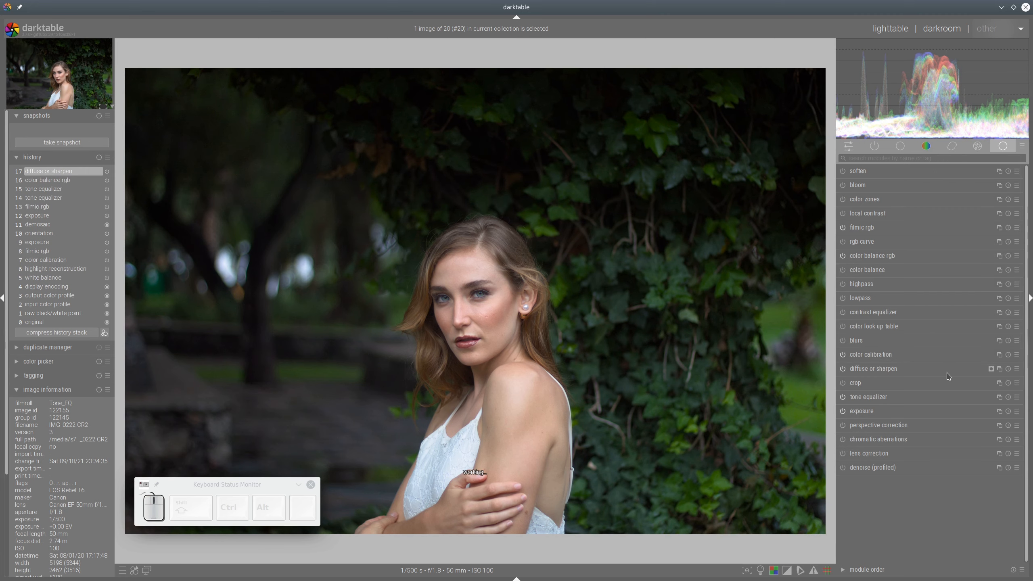
click(893, 371)
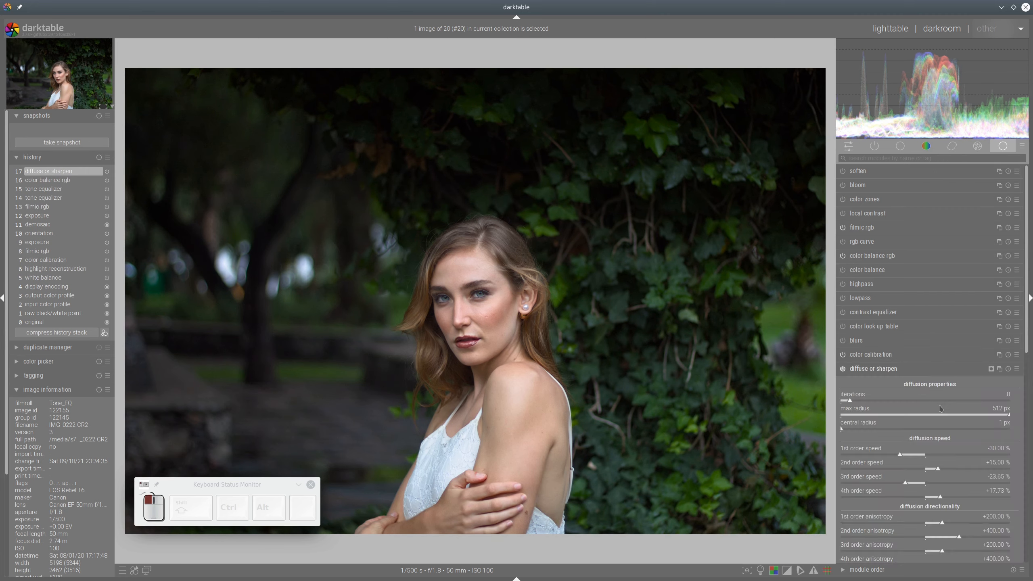
scroll(947, 509, down, 2)
scroll(941, 522, down, 2)
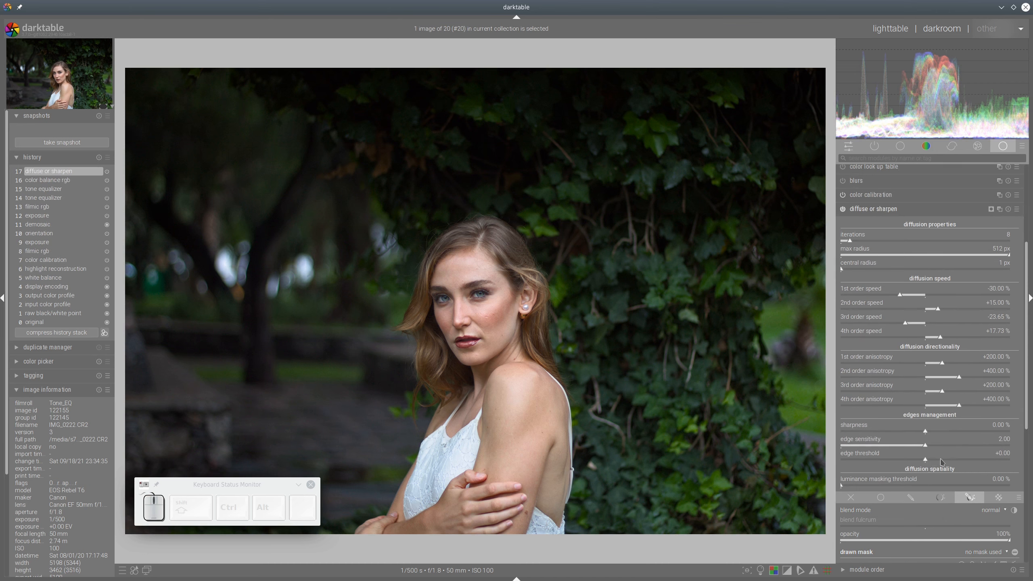
click(941, 461)
click(889, 210)
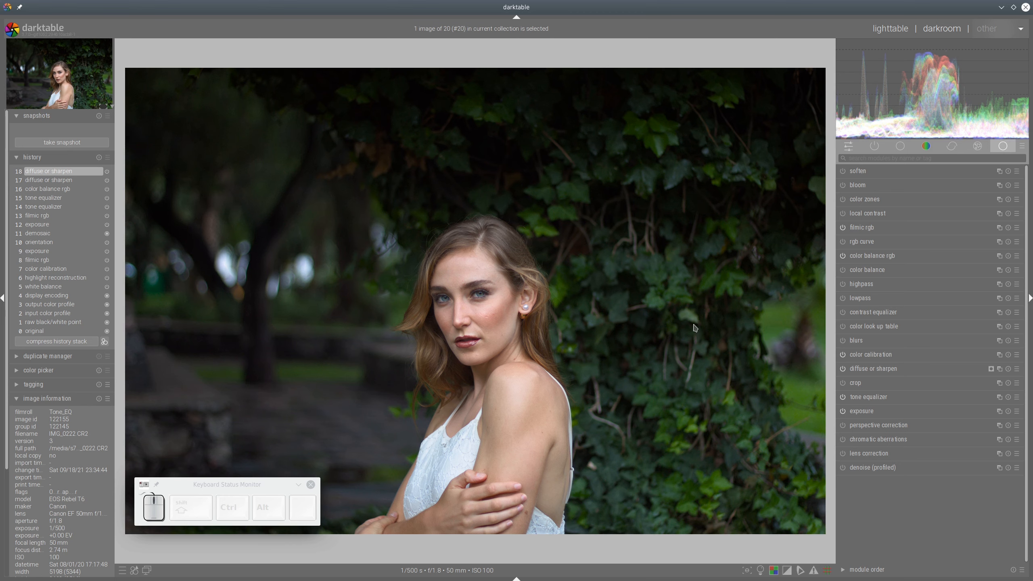
Compare the finished portrait edit with the tone equalizer switched off and on, leaving it enabled
click(842, 397)
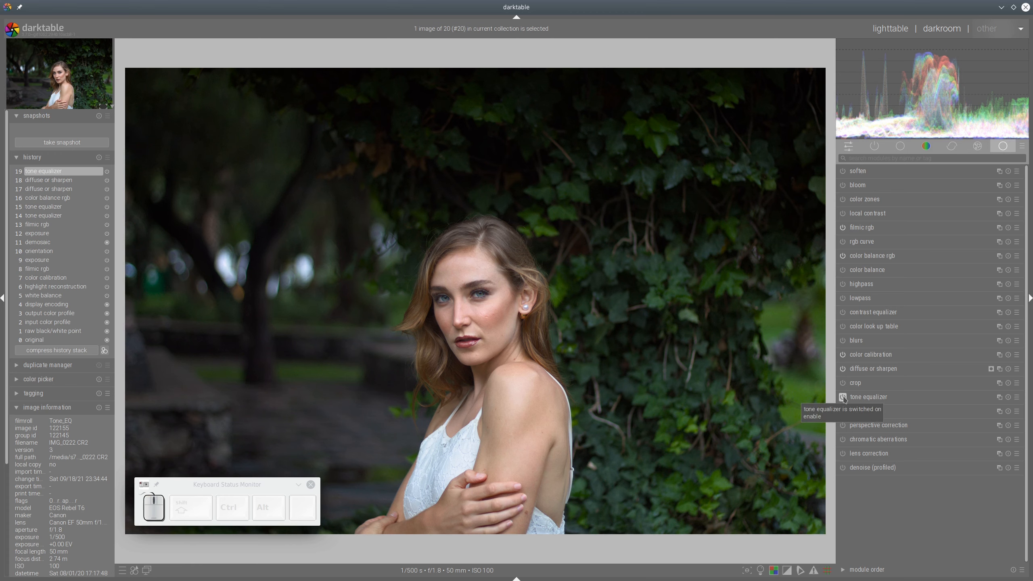
click(843, 396)
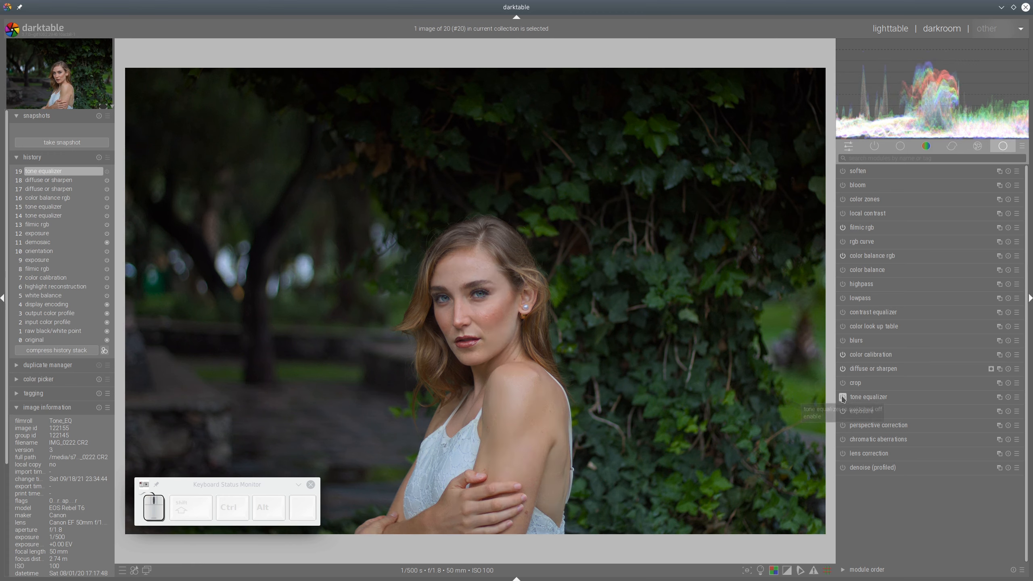
click(842, 396)
click(842, 396)
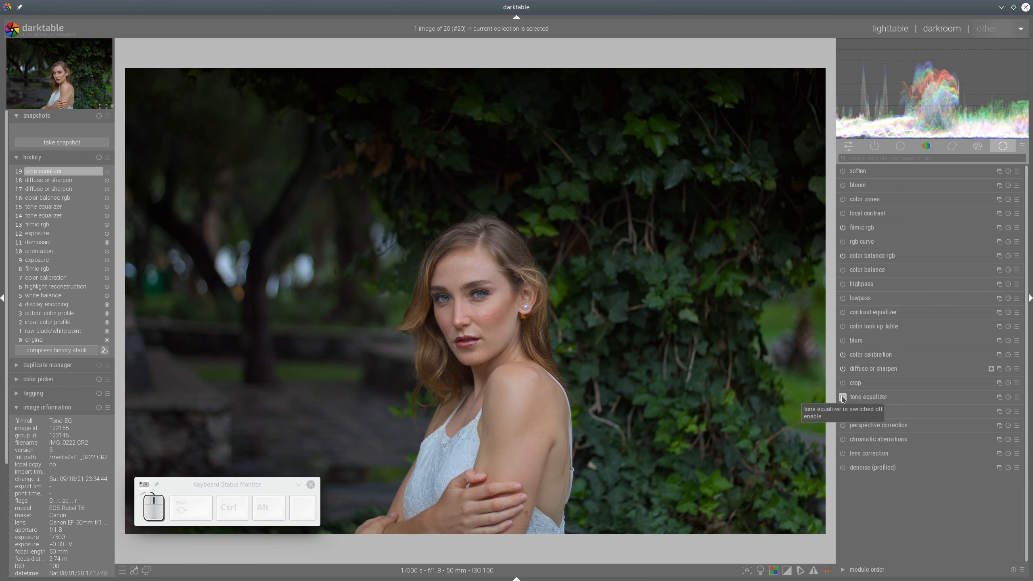
click(842, 397)
click(842, 396)
click(842, 397)
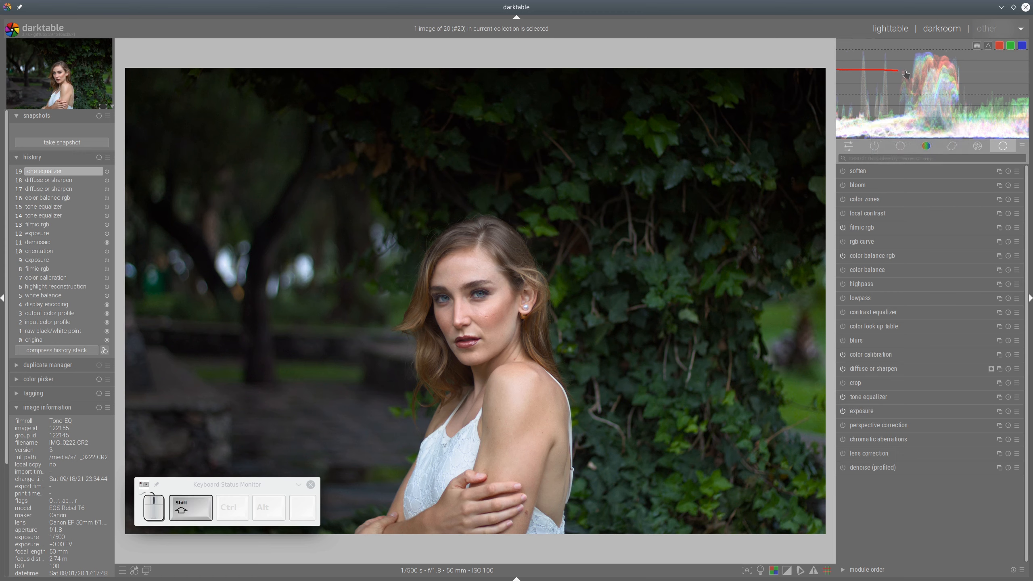
Review the portrait's filmic rgb scene settings and tone equalizer curve, collapsing each module again
key(shift)
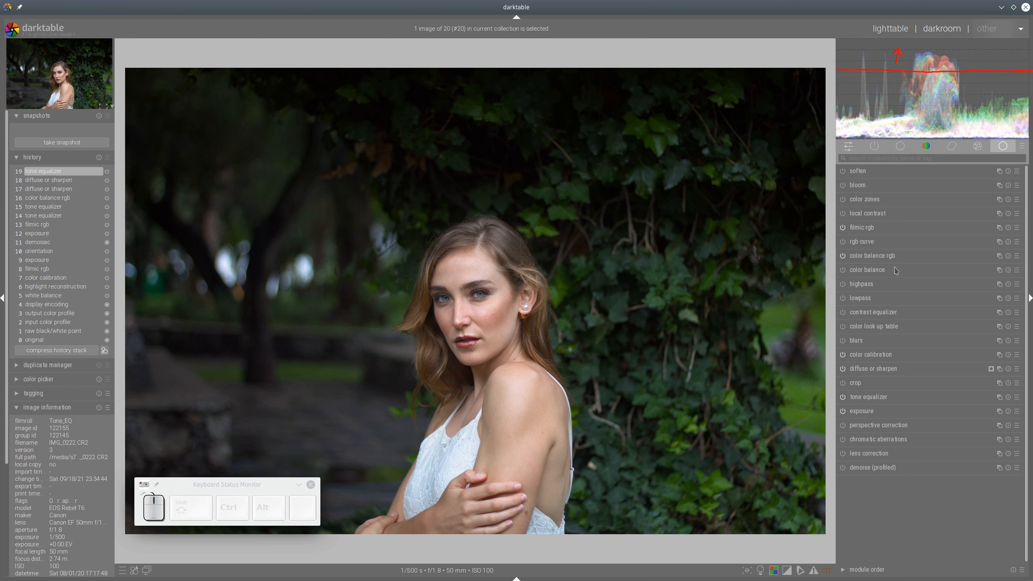
click(865, 229)
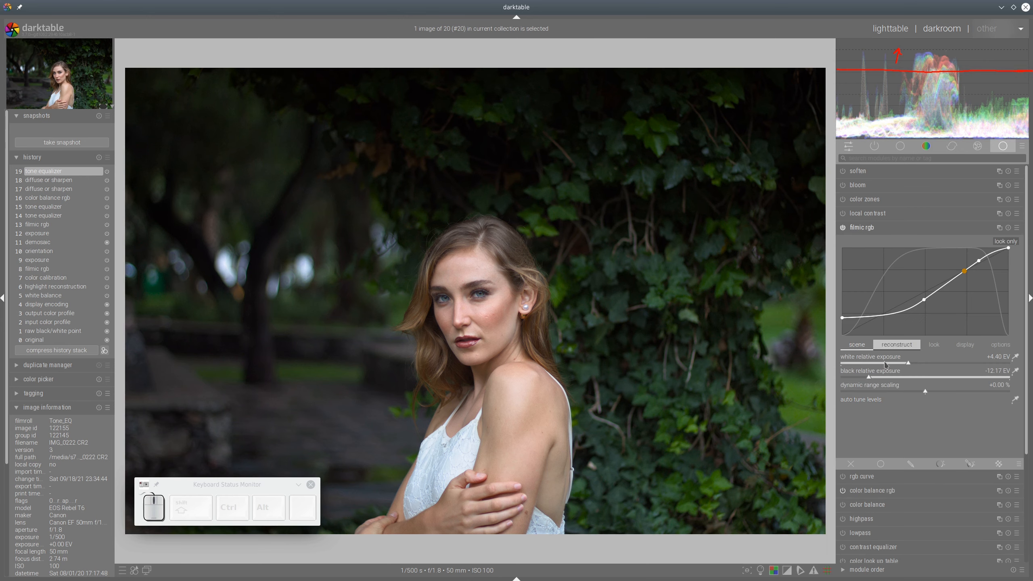
click(878, 231)
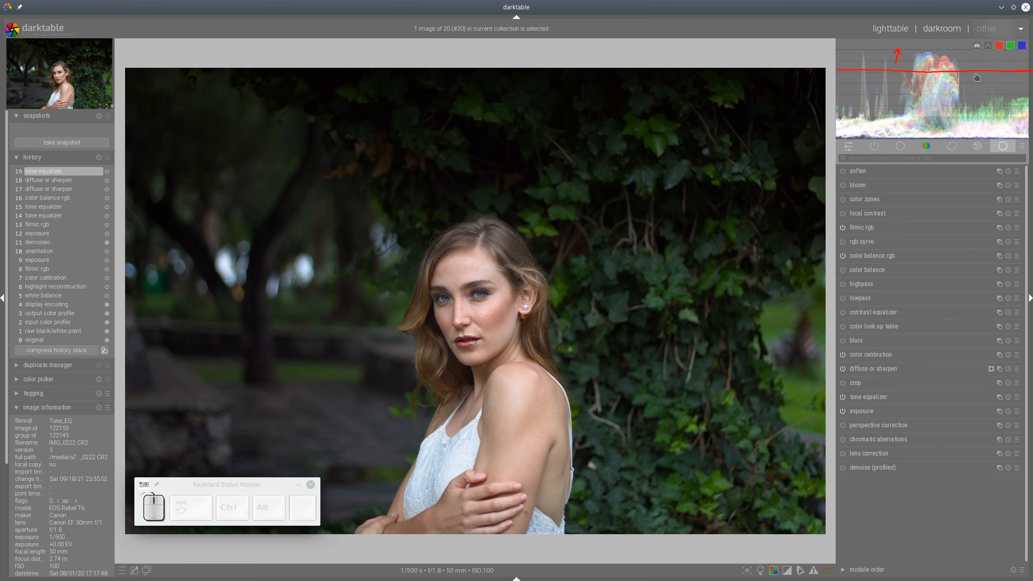
key(shift+super+F11)
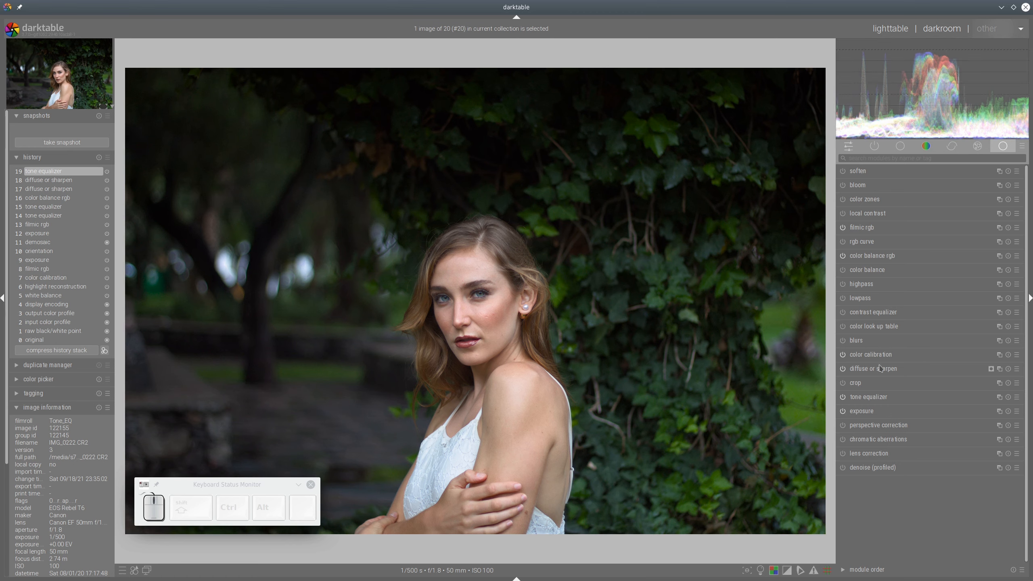
click(875, 401)
click(1007, 419)
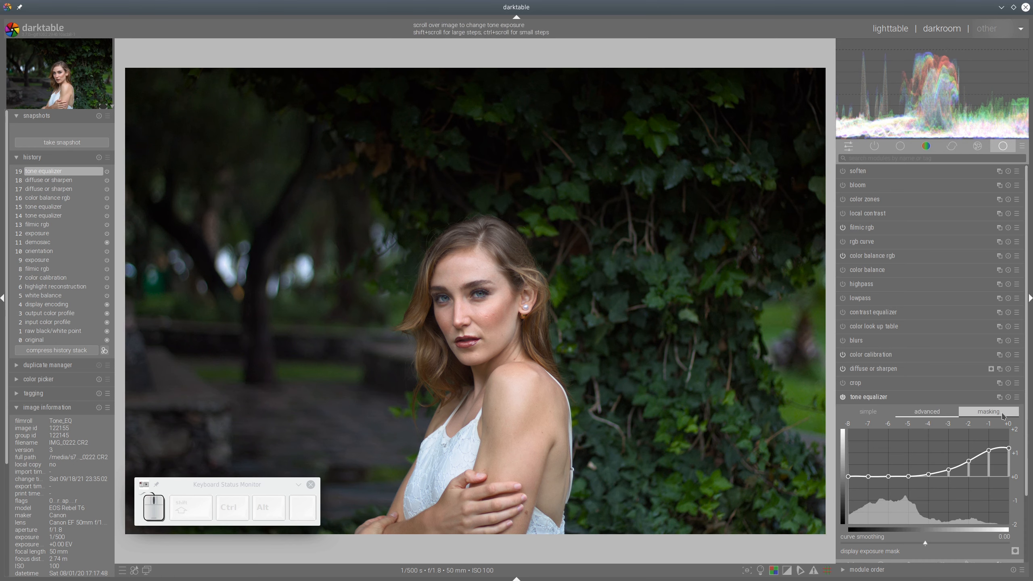
click(888, 398)
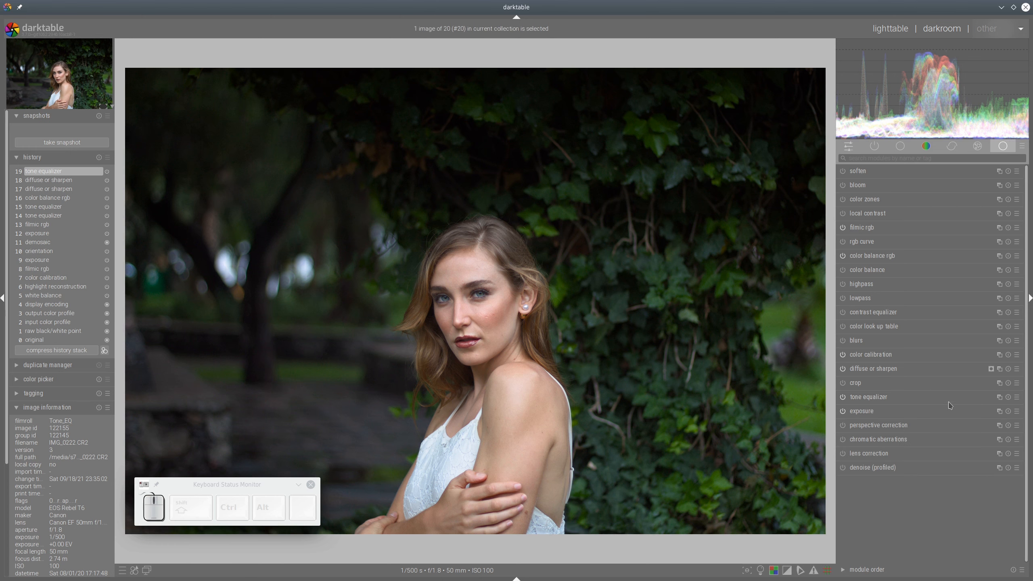